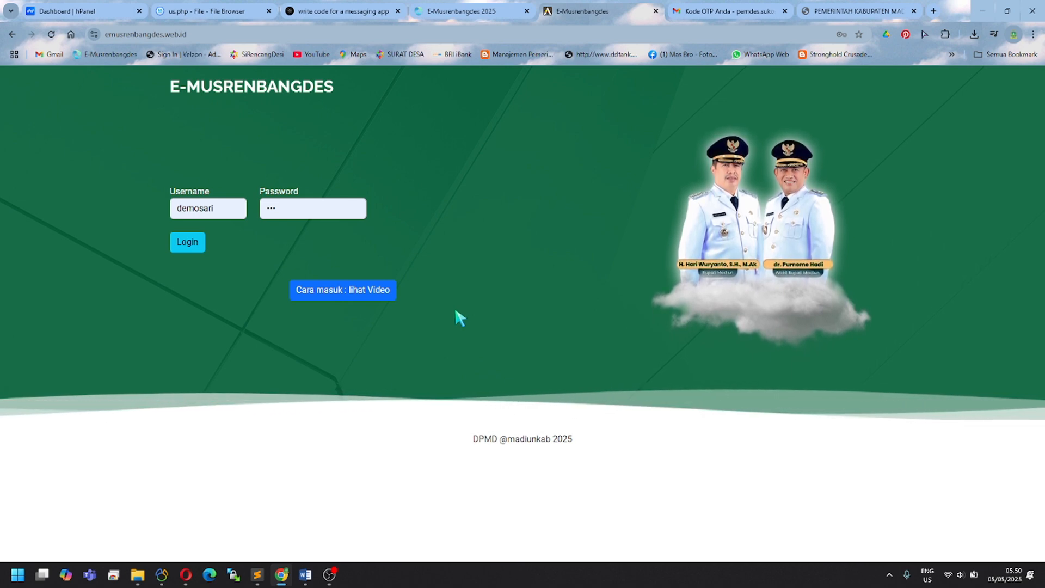
Step: Check the full E-Musrenbangdes site address in the address bar
{"action": "left_click", "coordinate": [127, 33]}
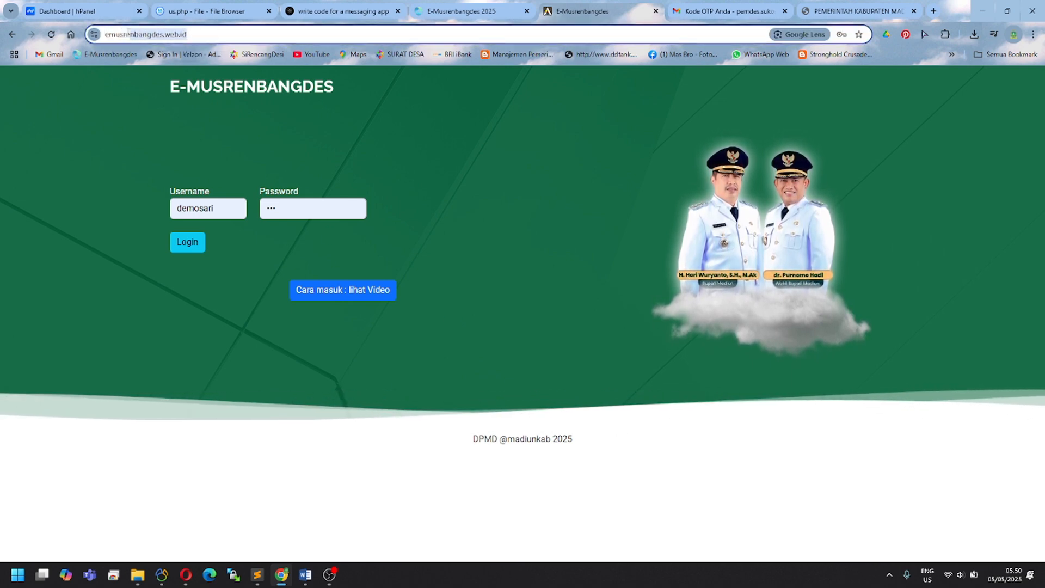
{"action": "left_click", "coordinate": [202, 34]}
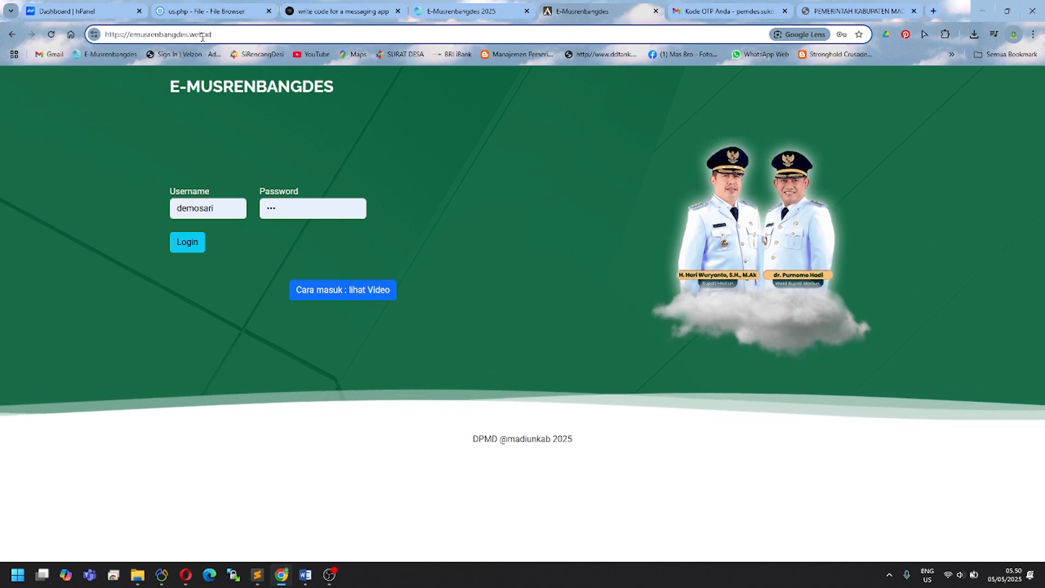
{"action": "left_click_drag", "start_coordinate": [214, 34], "coordinate": [100, 33]}
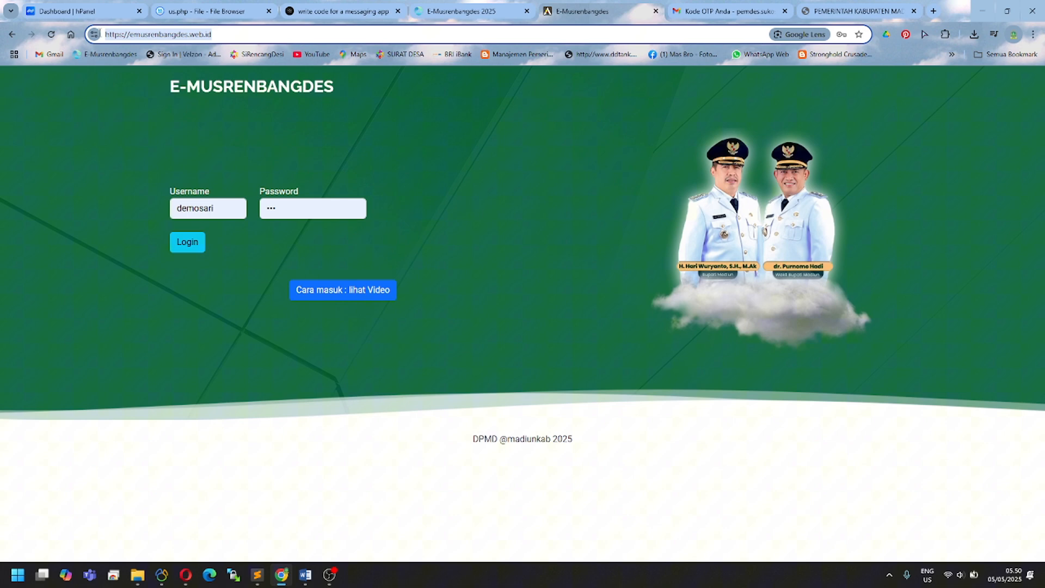
{"action": "left_click", "coordinate": [158, 143]}
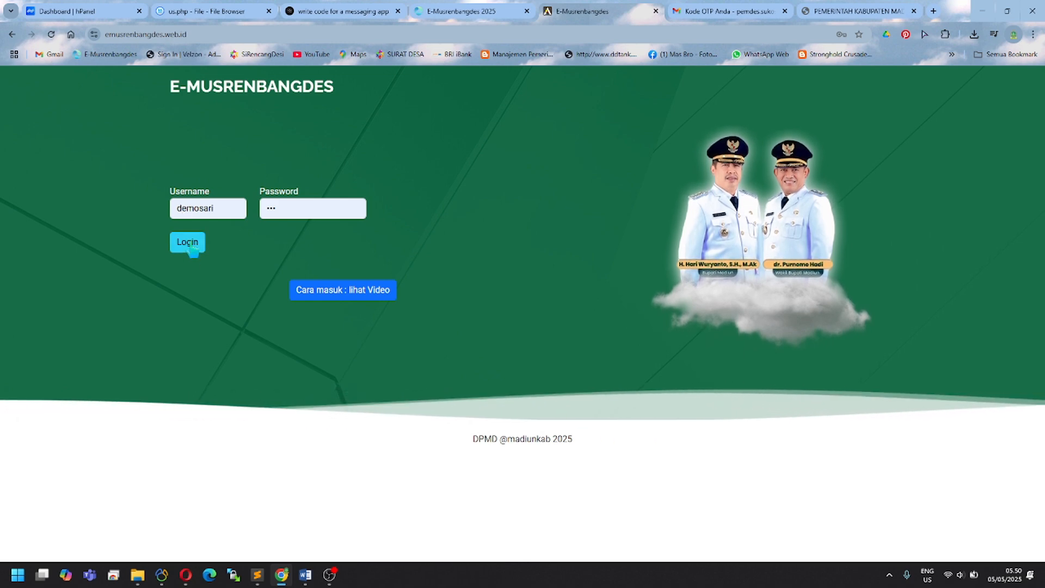
Step: Log in, enter the emailed one-time code and verify it to reach the village dashboard
{"action": "left_click", "coordinate": [191, 245]}
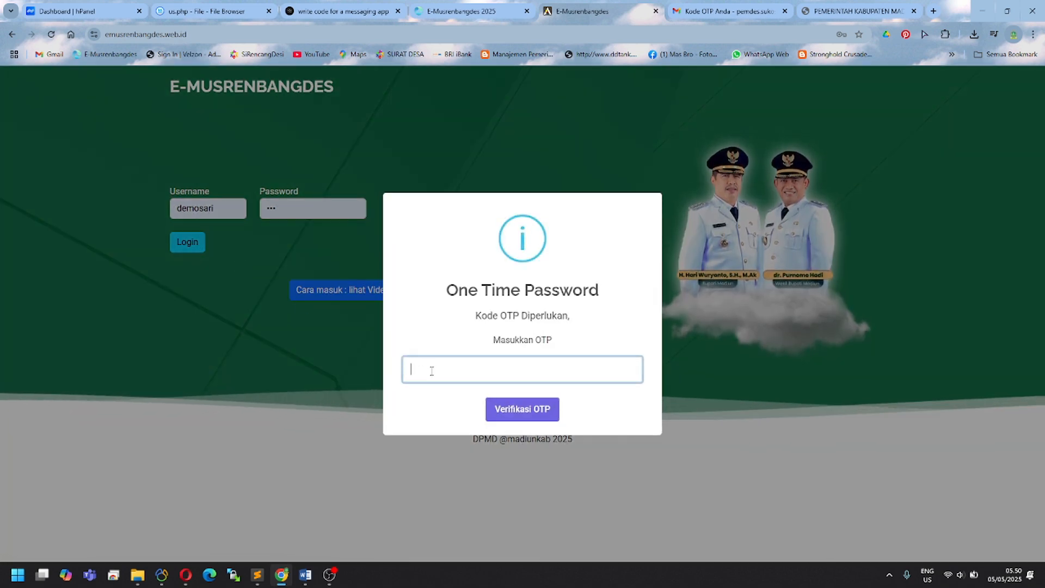
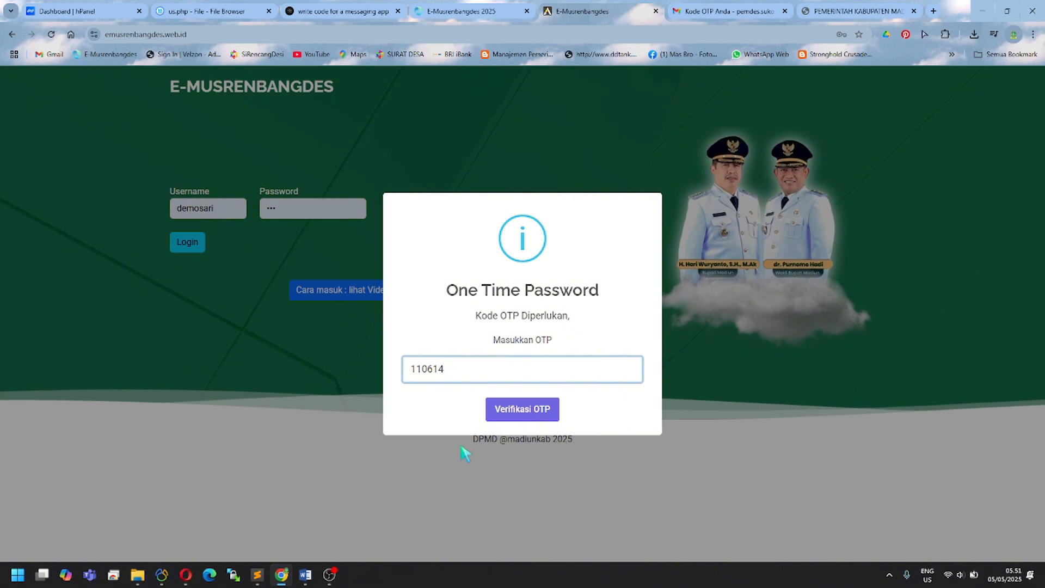
{"action": "left_click", "coordinate": [532, 412]}
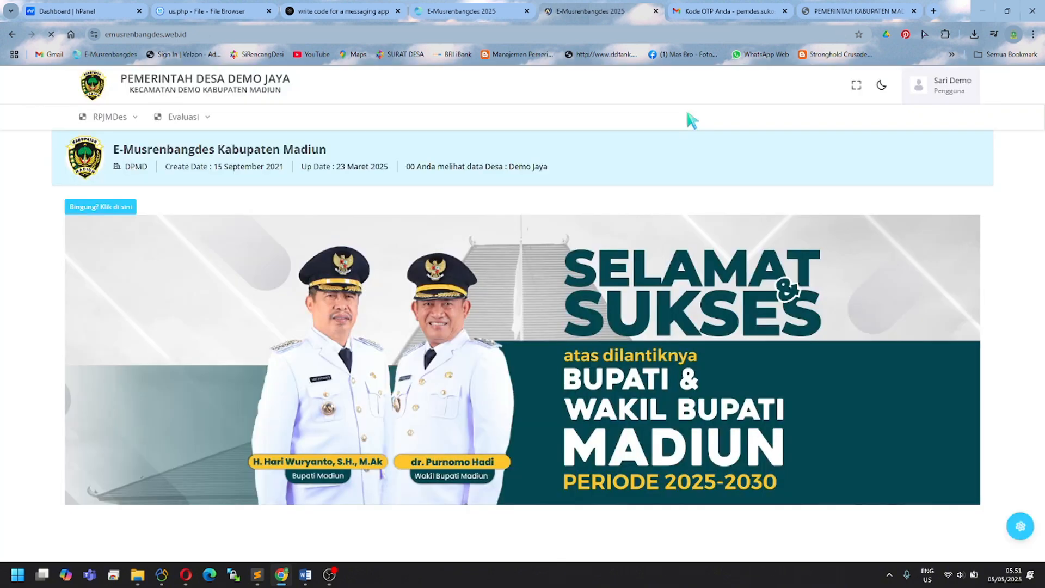
Step: Mark the Kode OTP Anda email in Gmail's Spam as not spam, then return to E-Musrenbangdes
{"action": "left_click", "coordinate": [710, 19]}
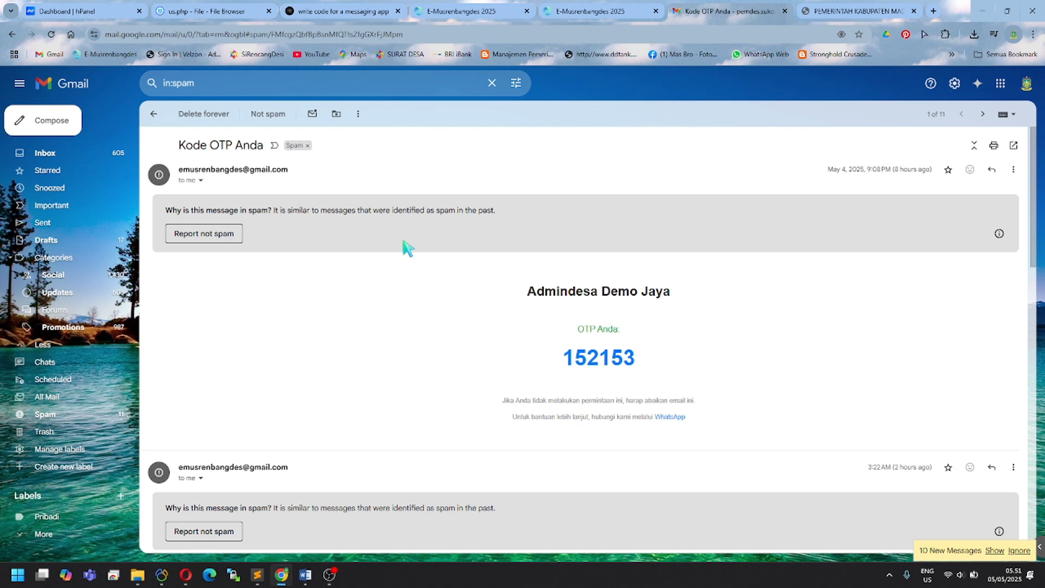
{"action": "left_click", "coordinate": [43, 399]}
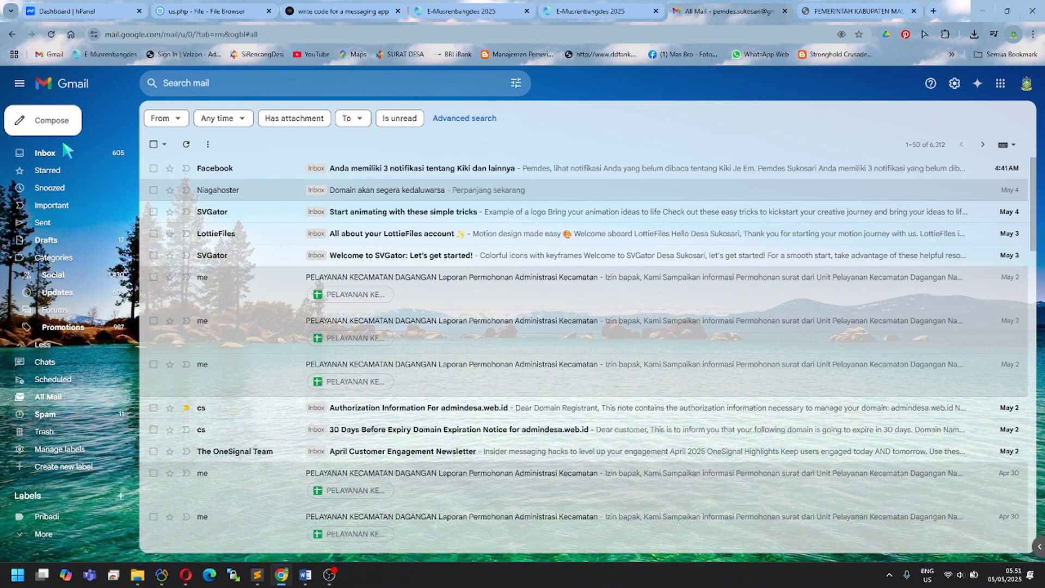
{"action": "left_click", "coordinate": [54, 416]}
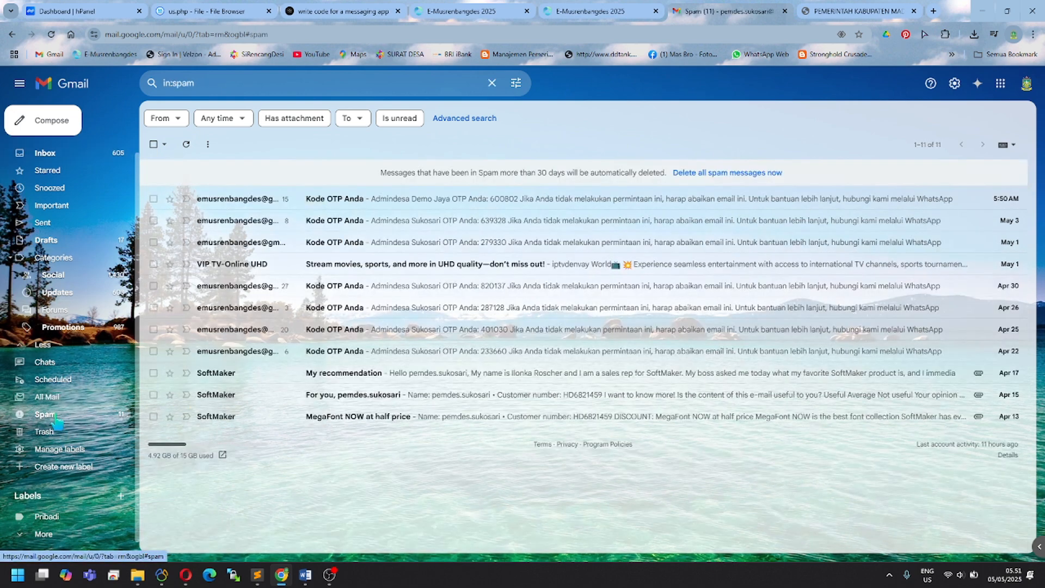
{"action": "left_click", "coordinate": [408, 202]}
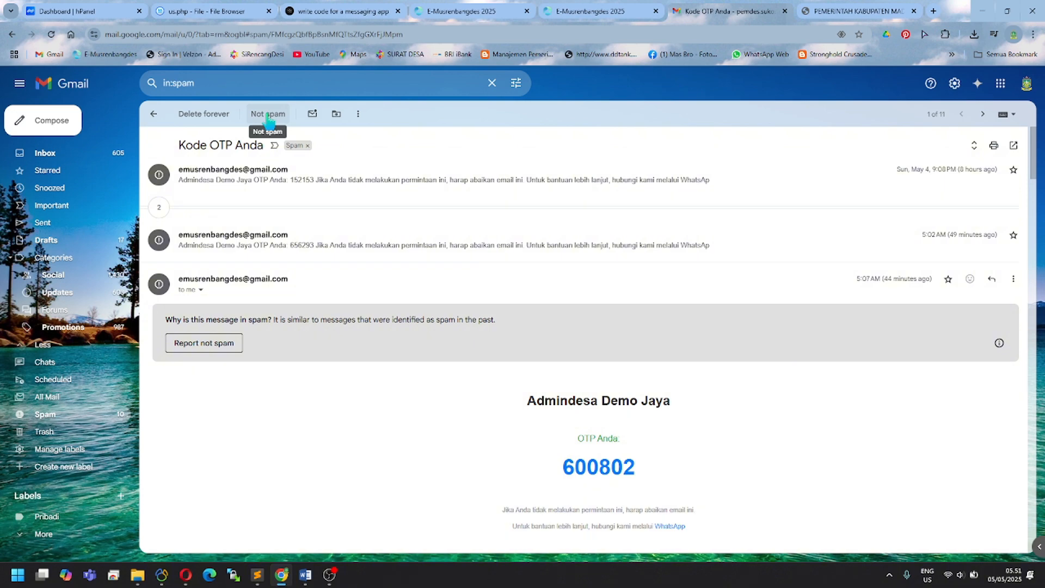
{"action": "left_click", "coordinate": [268, 115]}
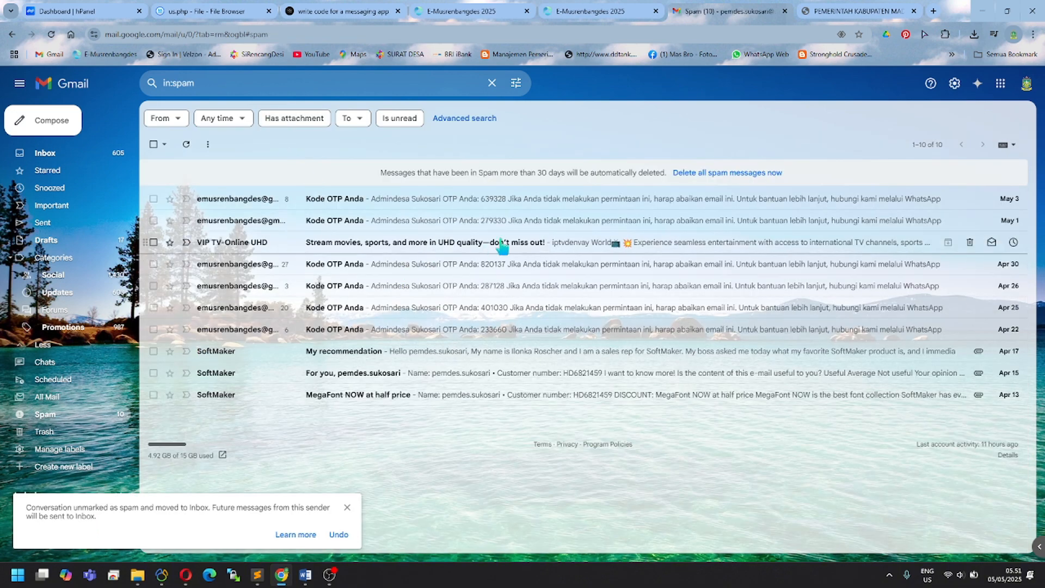
{"action": "left_click", "coordinate": [599, 11]}
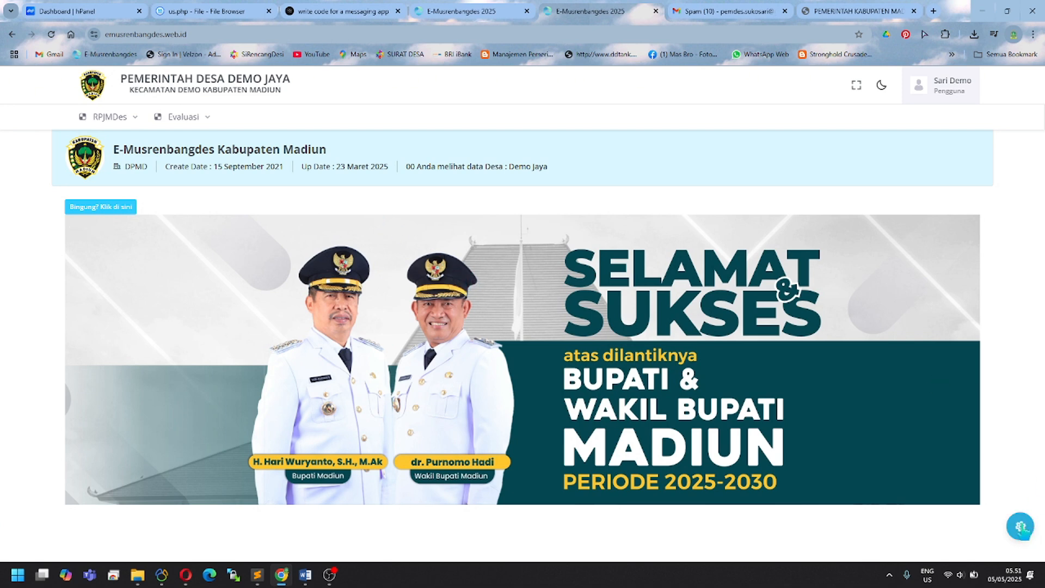
{"action": "left_click", "coordinate": [1020, 526]}
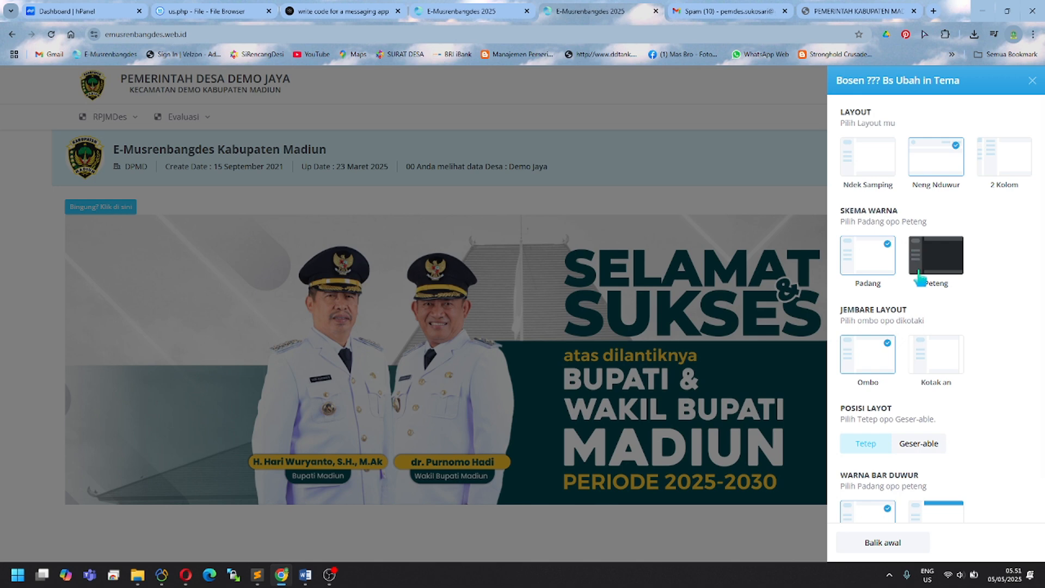
{"action": "left_click", "coordinate": [878, 170]}
{"action": "left_click", "coordinate": [478, 195]}
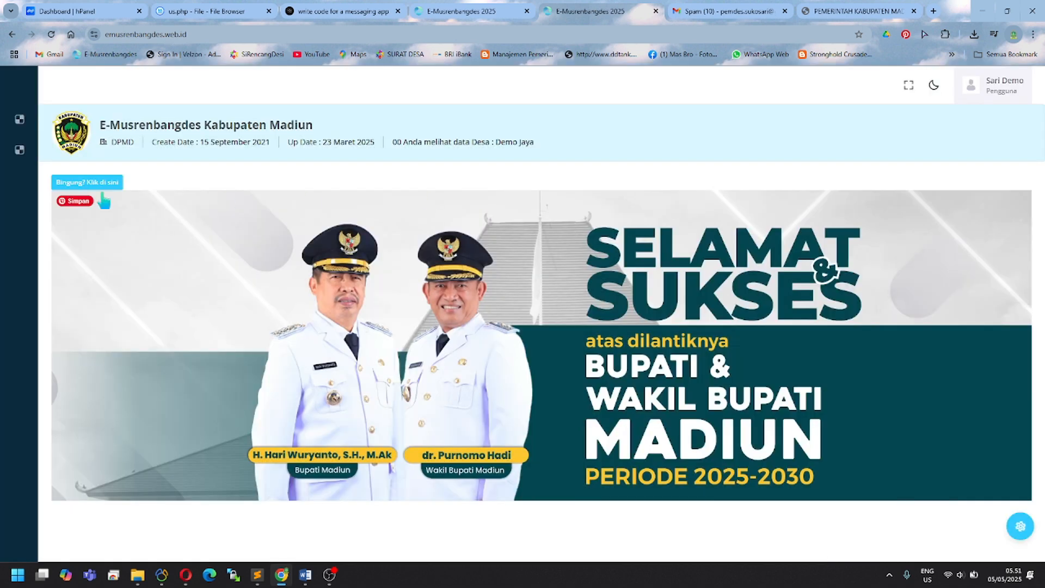
{"action": "mouse_move", "coordinate": [21, 152]}
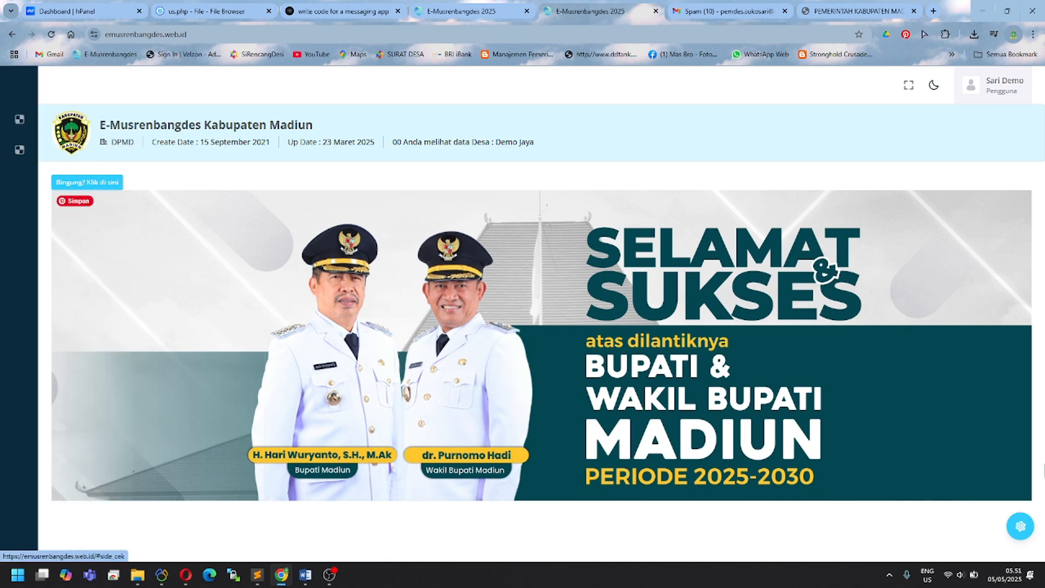
{"action": "left_click", "coordinate": [1020, 526]}
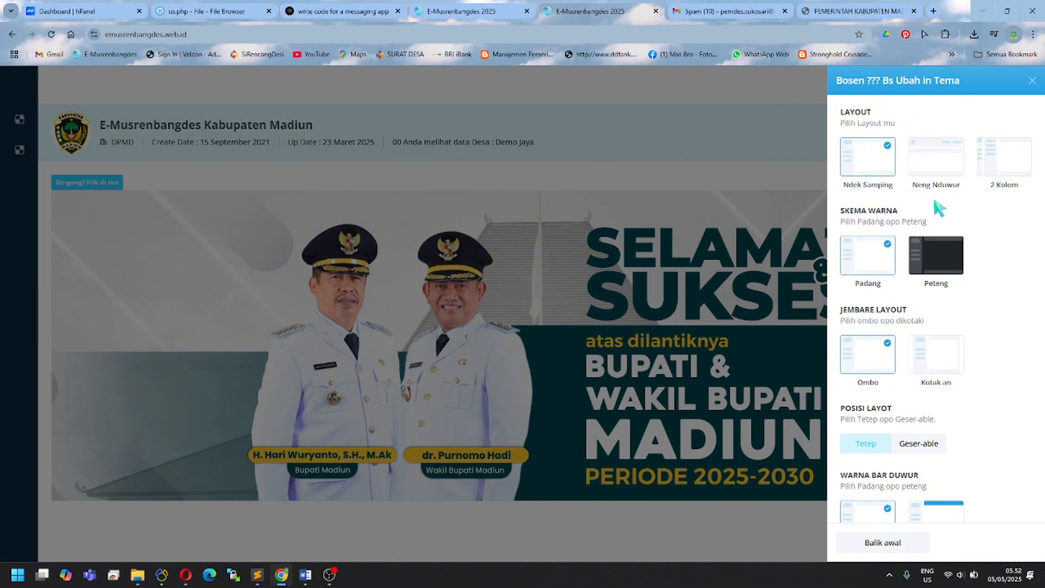
{"action": "left_click", "coordinate": [948, 260]}
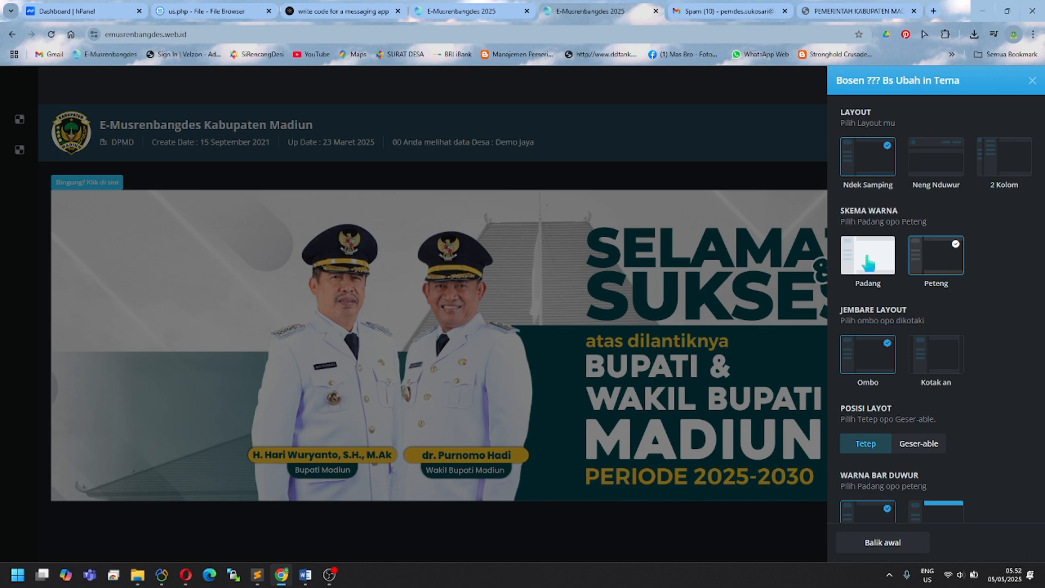
{"action": "left_click", "coordinate": [869, 264]}
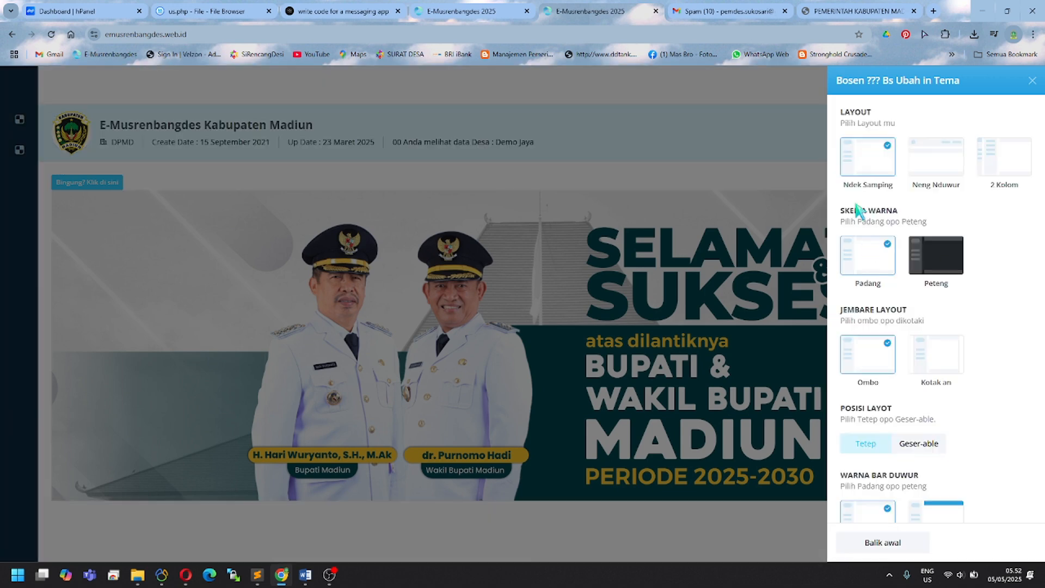
{"action": "left_click", "coordinate": [938, 161]}
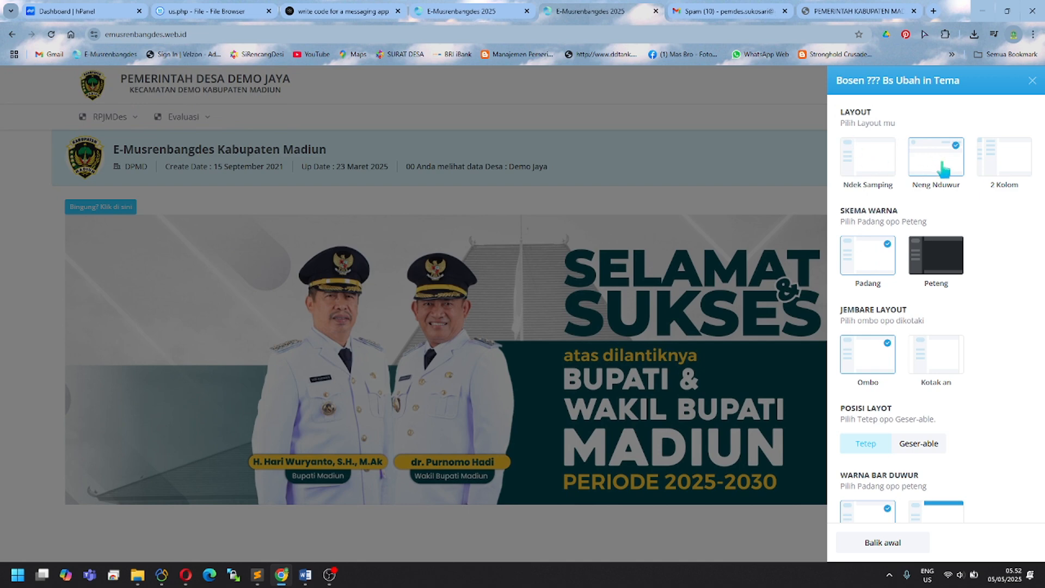
{"action": "left_click", "coordinate": [780, 163]}
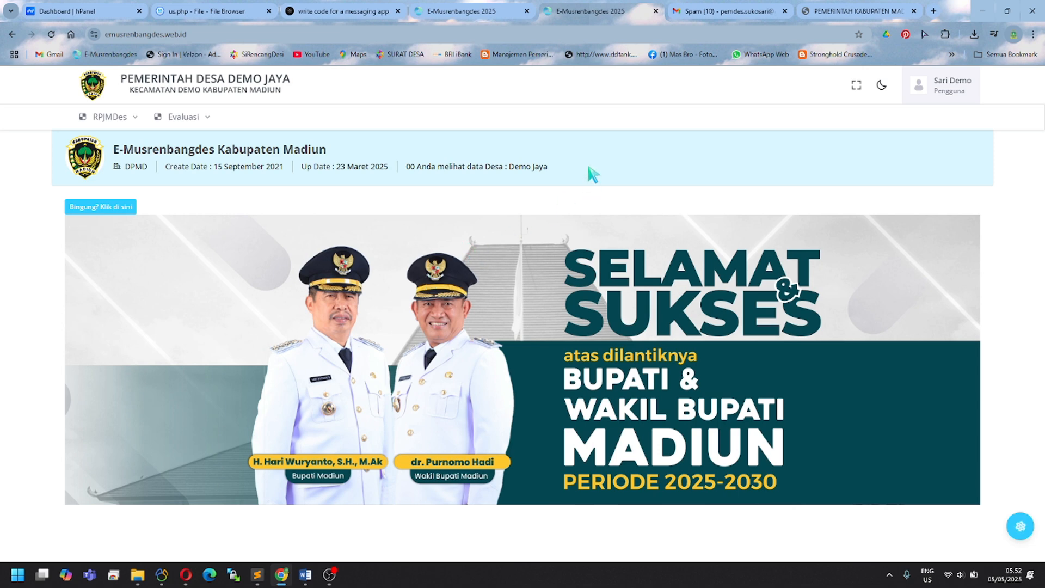
Step: Open Info Desa from the user menu, edit the Demo Jaya village record and save it
{"action": "left_click", "coordinate": [949, 90]}
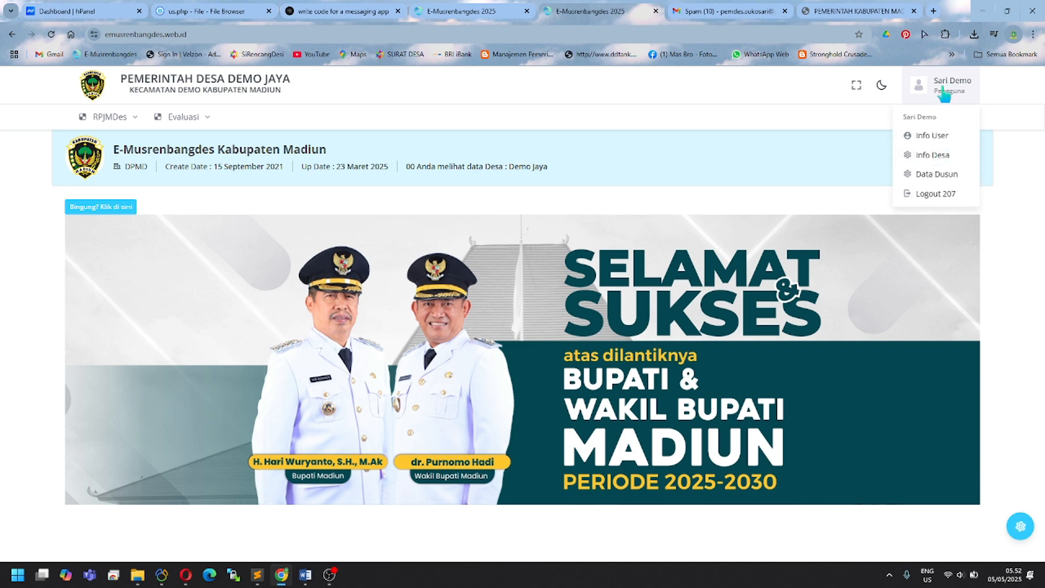
{"action": "left_click", "coordinate": [919, 155]}
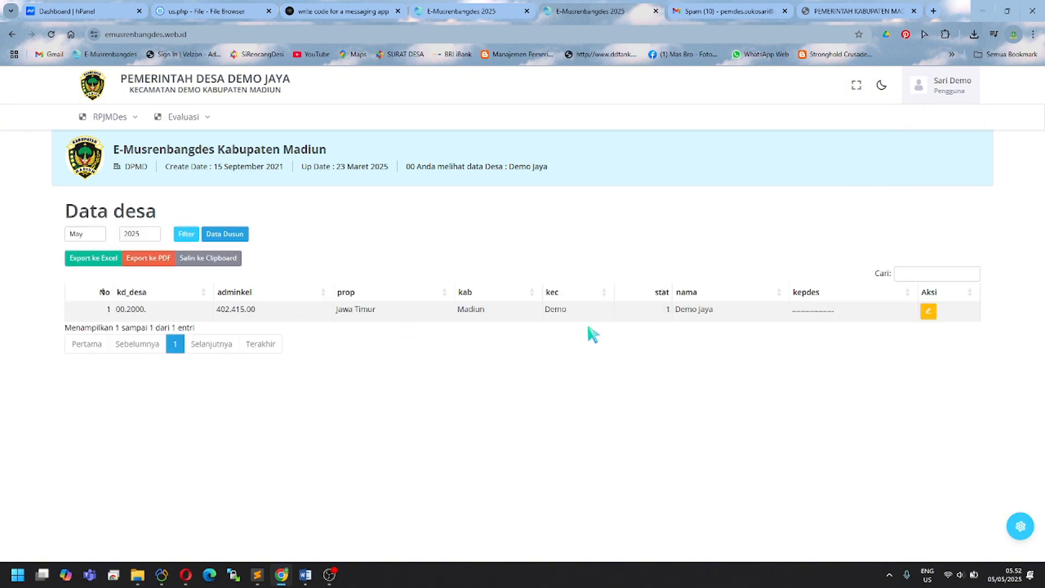
{"action": "left_click", "coordinate": [928, 312]}
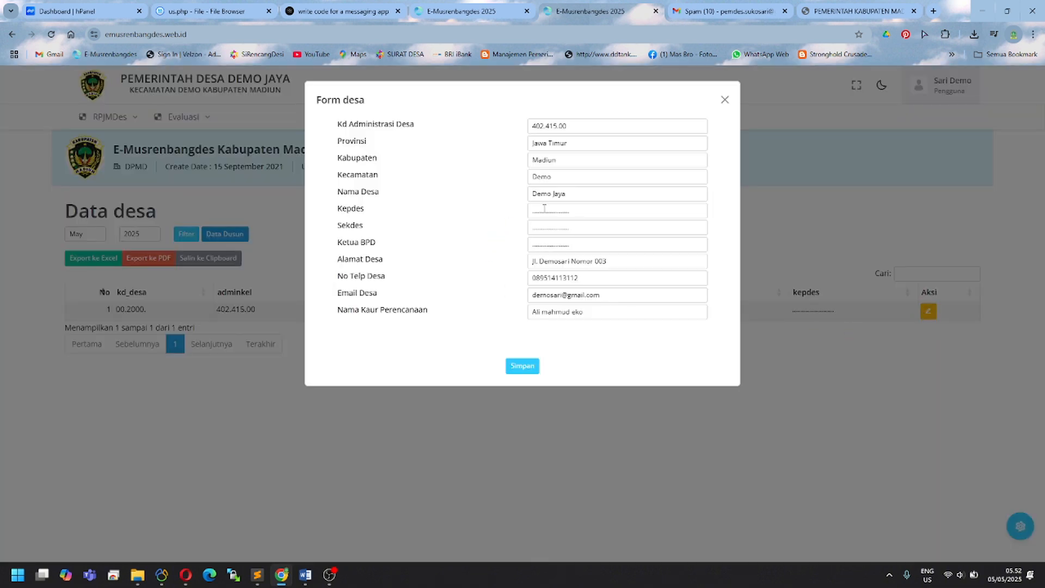
{"action": "left_click", "coordinate": [522, 364]}
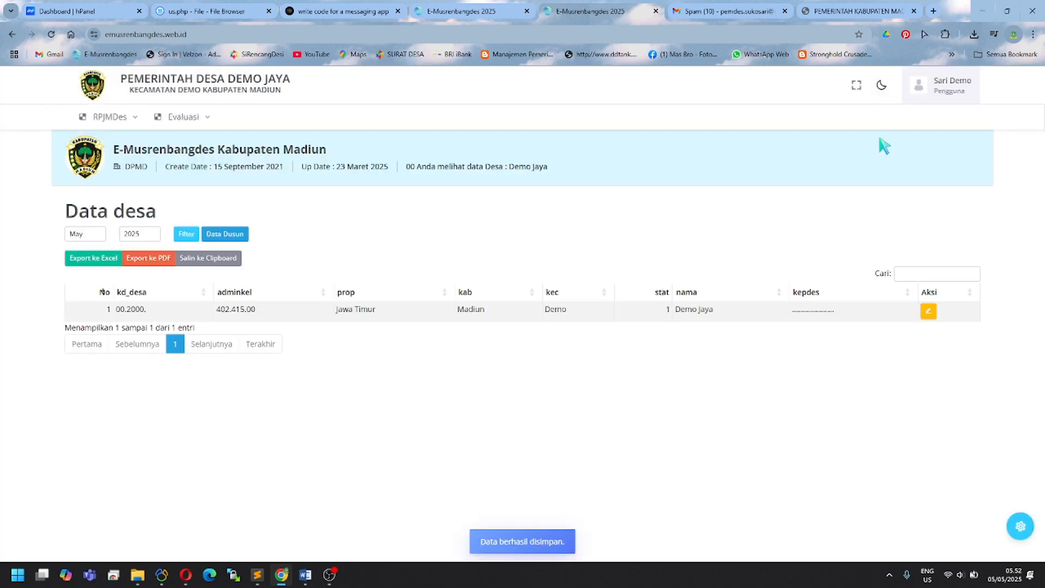
{"action": "left_click", "coordinate": [942, 93]}
{"action": "left_click", "coordinate": [938, 173]}
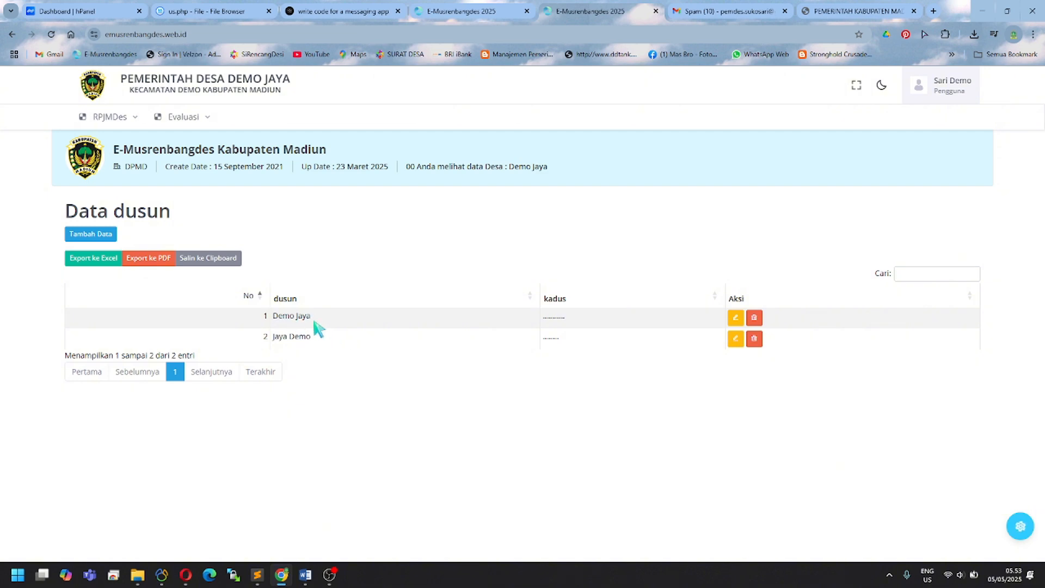
{"action": "left_click", "coordinate": [754, 338]}
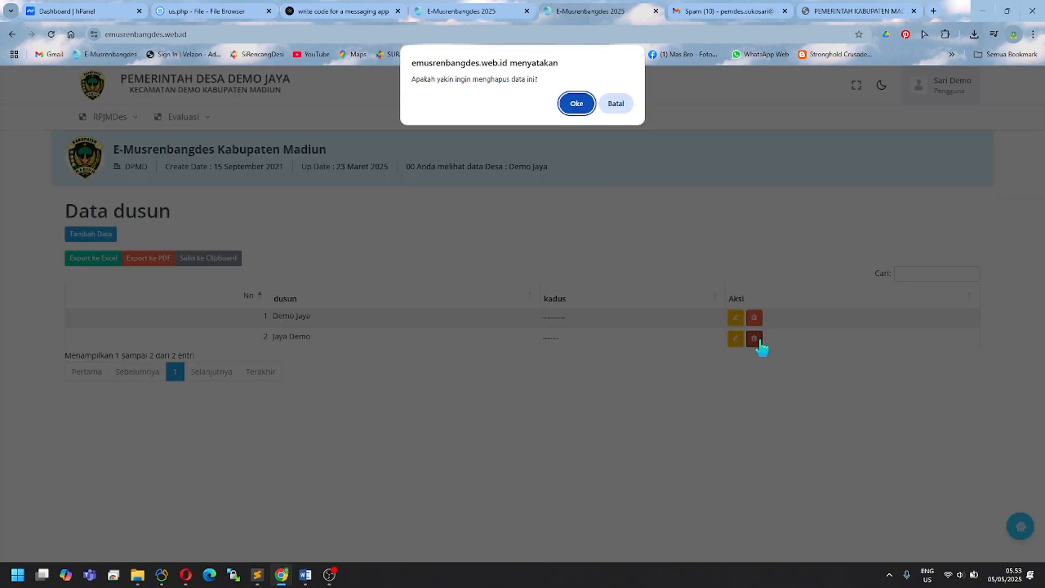
{"action": "left_click", "coordinate": [577, 104]}
{"action": "key", "text": "ctrl+a"}
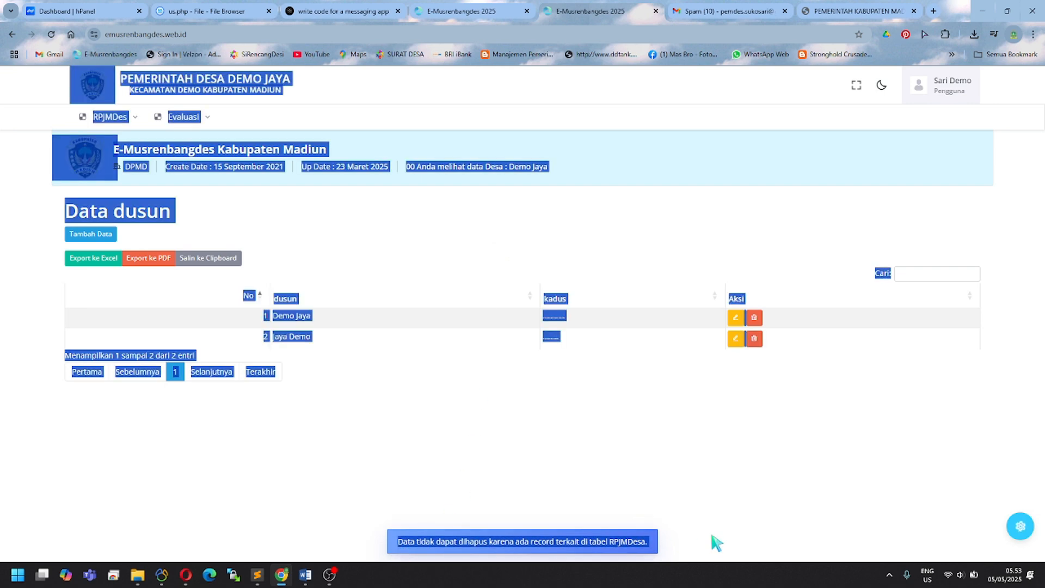
{"action": "left_click", "coordinate": [475, 347]}
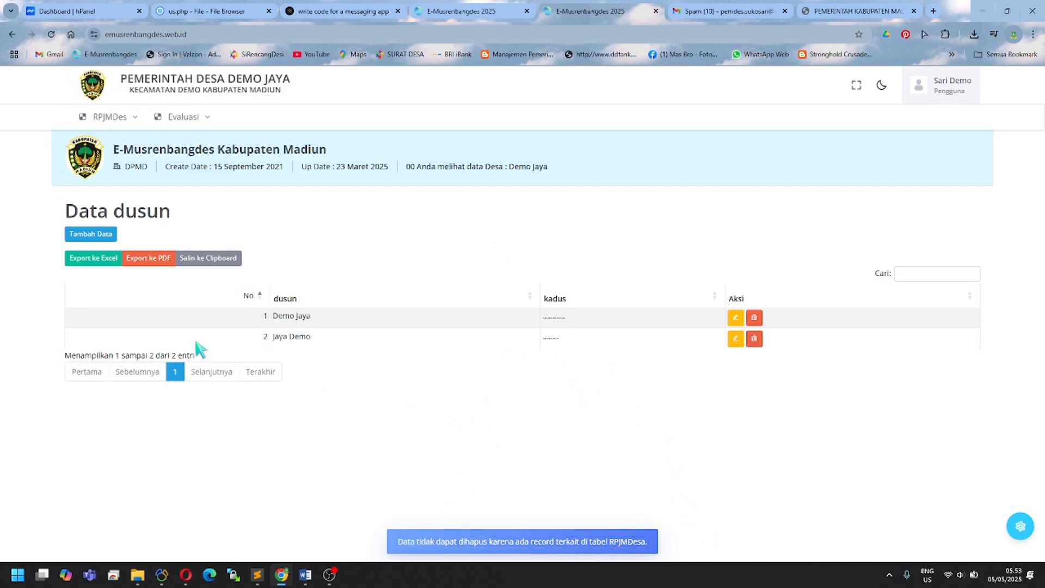
{"action": "left_click", "coordinate": [100, 235]}
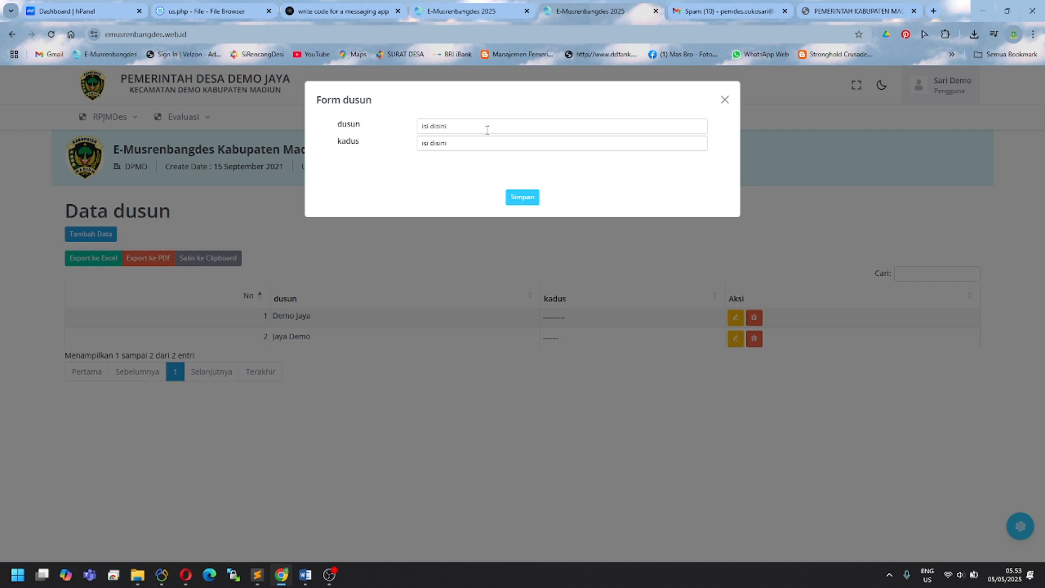
{"action": "left_click", "coordinate": [520, 198]}
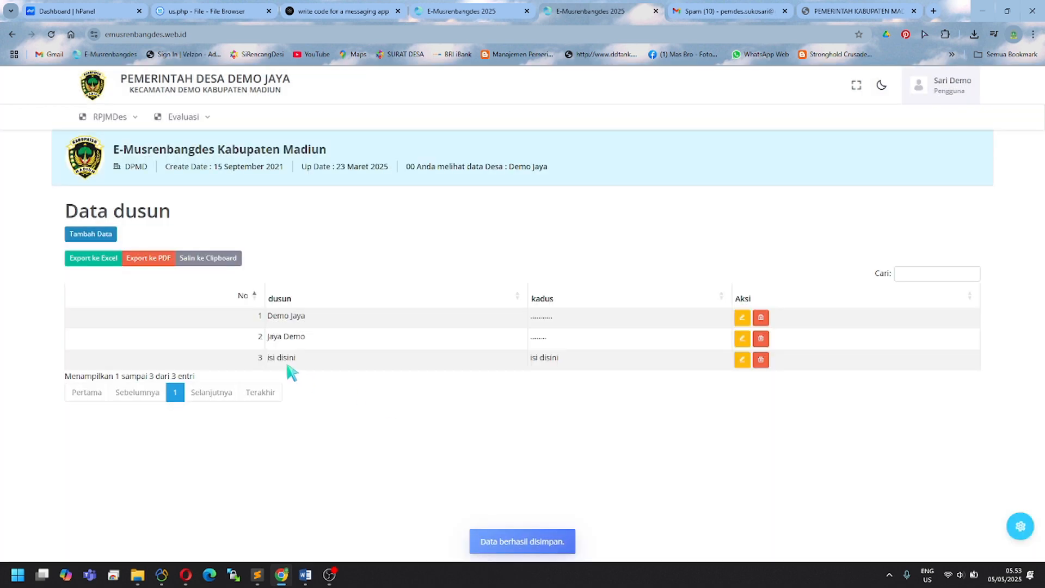
{"action": "left_click", "coordinate": [760, 360]}
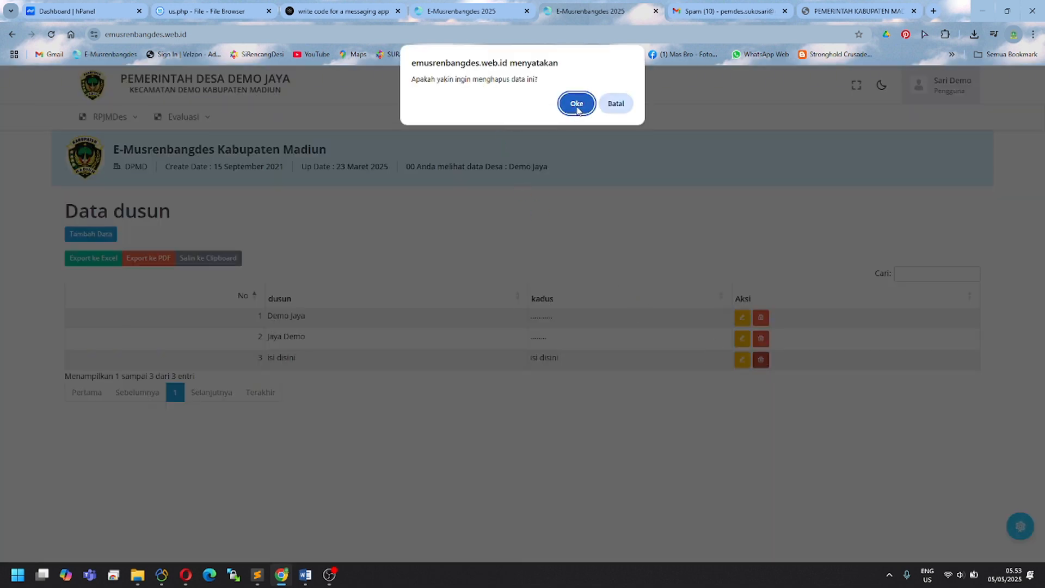
{"action": "left_click", "coordinate": [577, 105]}
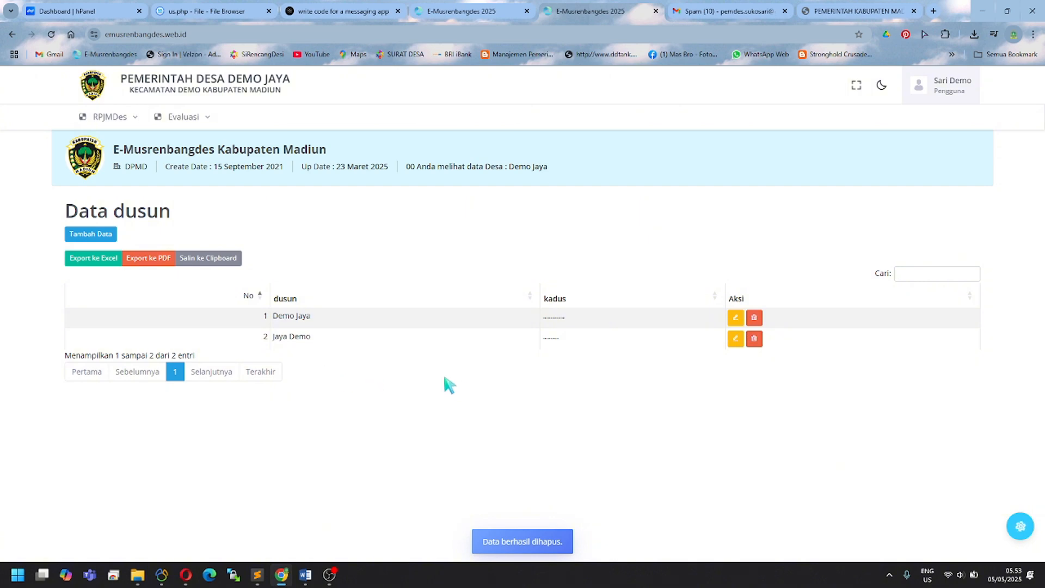
{"action": "left_click", "coordinate": [949, 90]}
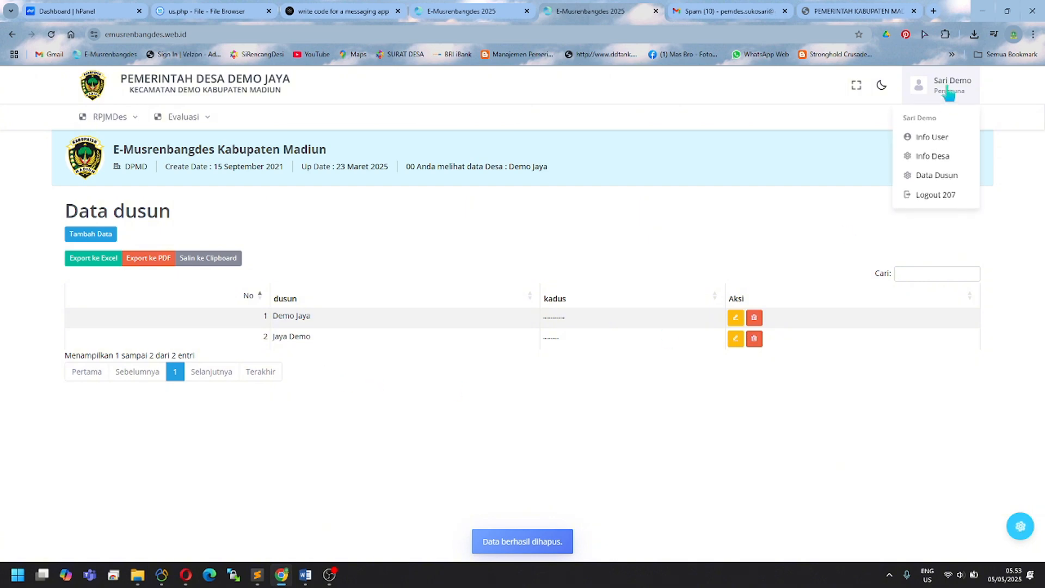
{"action": "left_click", "coordinate": [949, 93]}
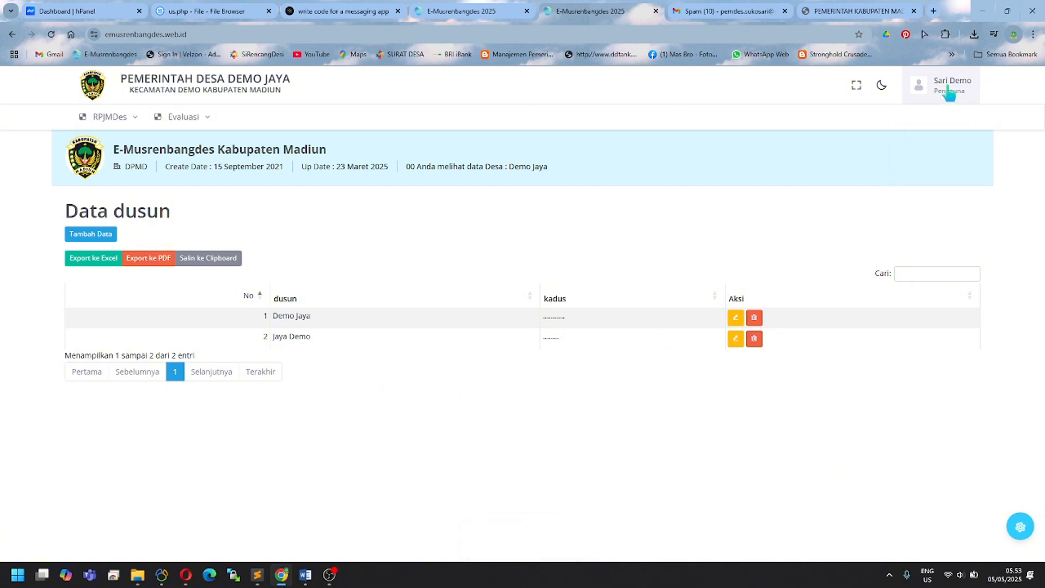
{"action": "left_click", "coordinate": [125, 119]}
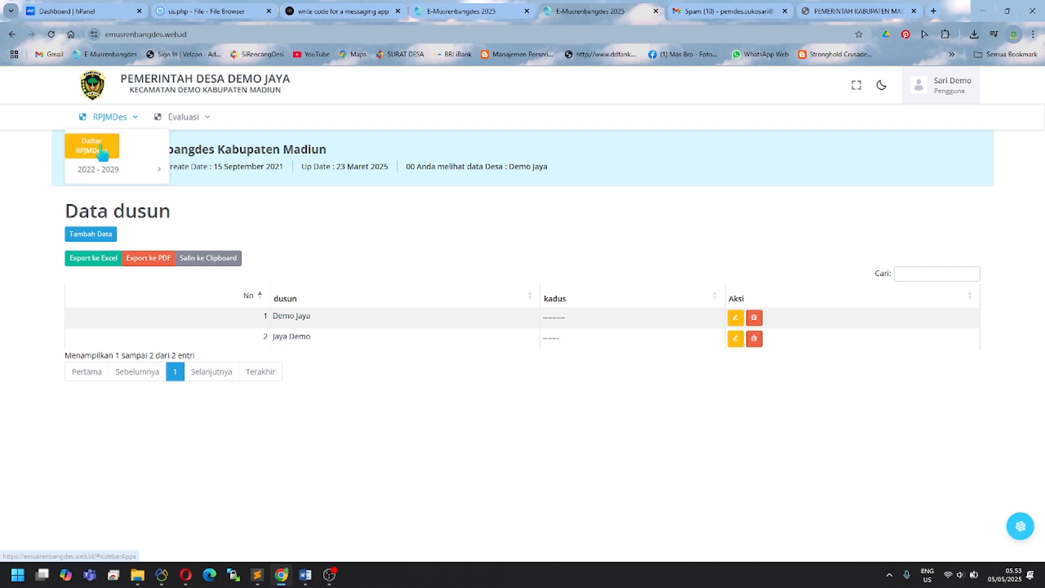
Step: Choose Tahun: 2025 under the 2022 - 2029 RPJMDes period
{"action": "mouse_move", "coordinate": [115, 174]}
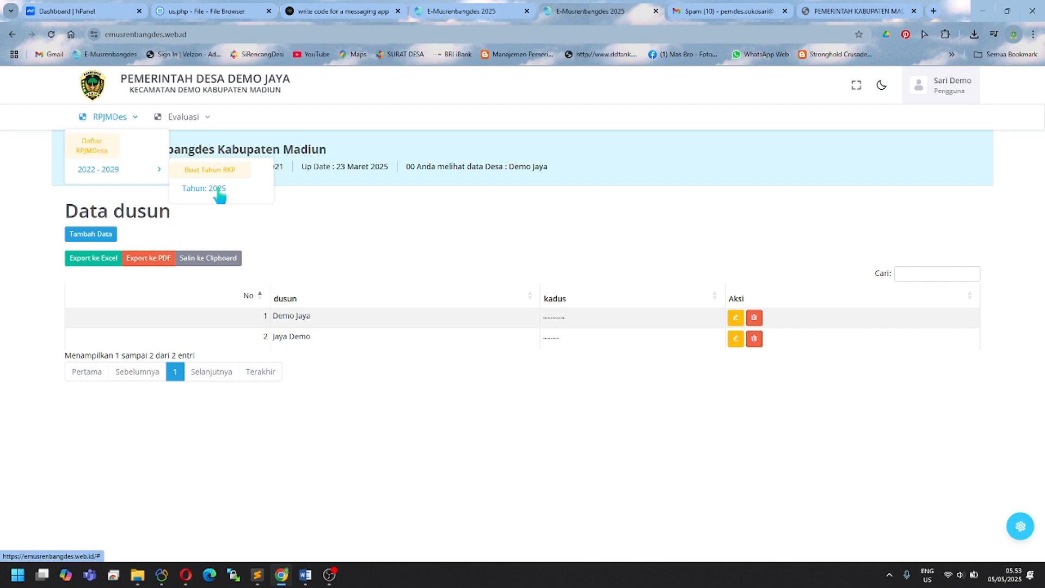
{"action": "left_click", "coordinate": [218, 190]}
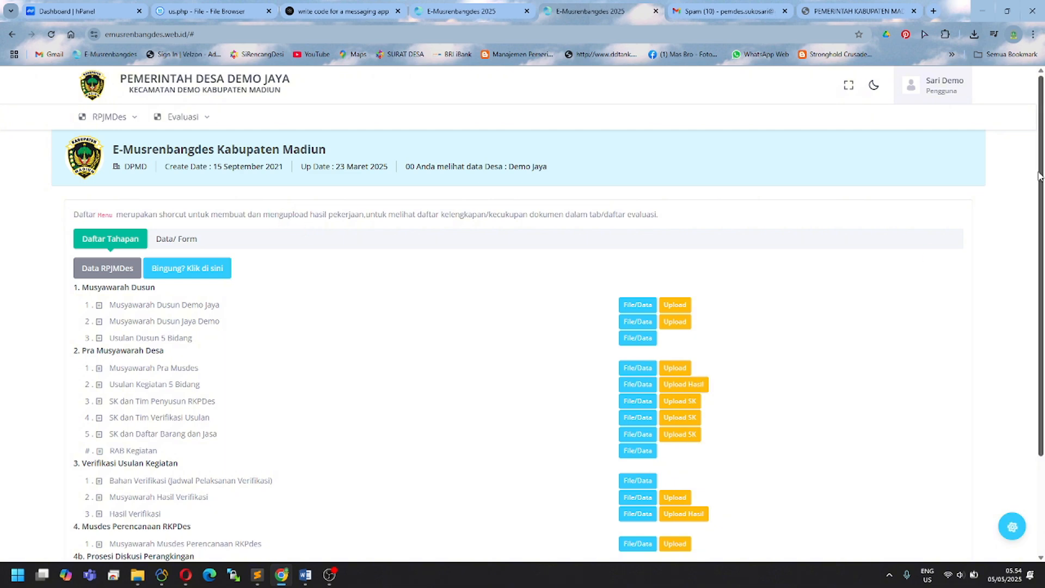
{"action": "mouse_move", "coordinate": [1041, 169]}
{"action": "left_mouse_down"}
{"action": "mouse_move", "coordinate": [1041, 214]}
{"action": "mouse_move", "coordinate": [1038, 166]}
{"action": "left_mouse_up"}
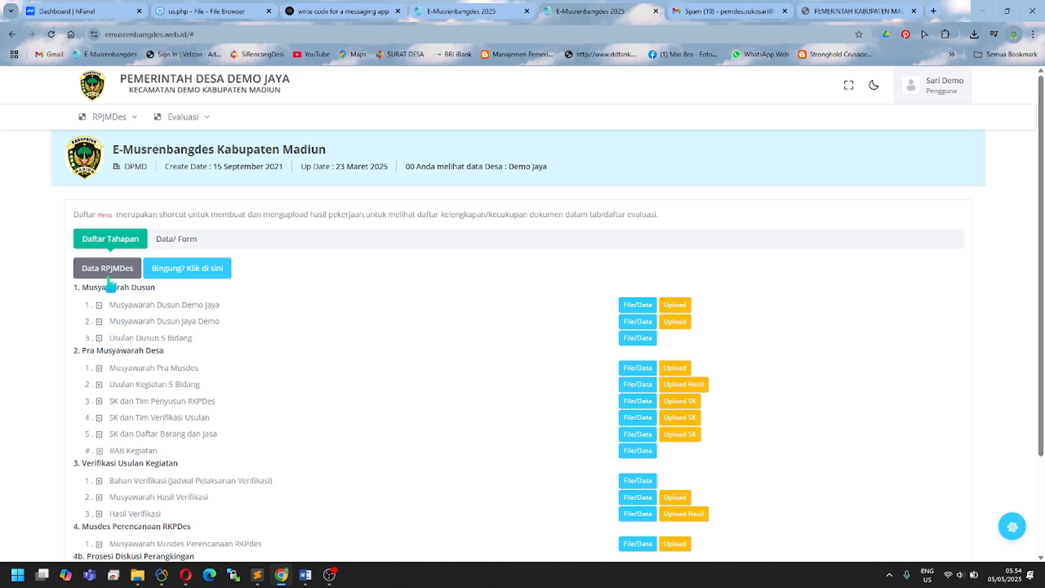
{"action": "mouse_move", "coordinate": [133, 116]}
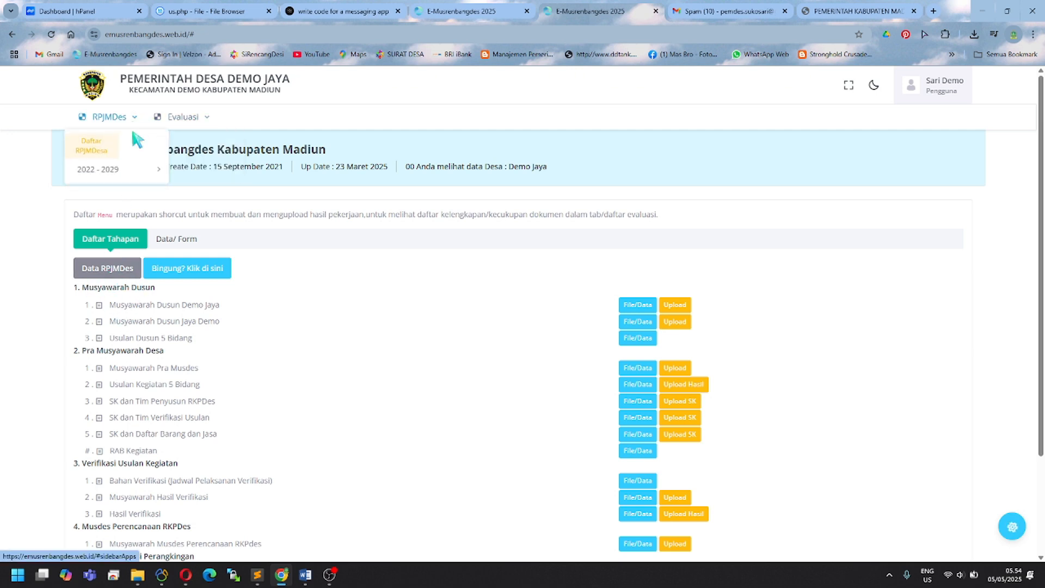
{"action": "mouse_move", "coordinate": [139, 179]}
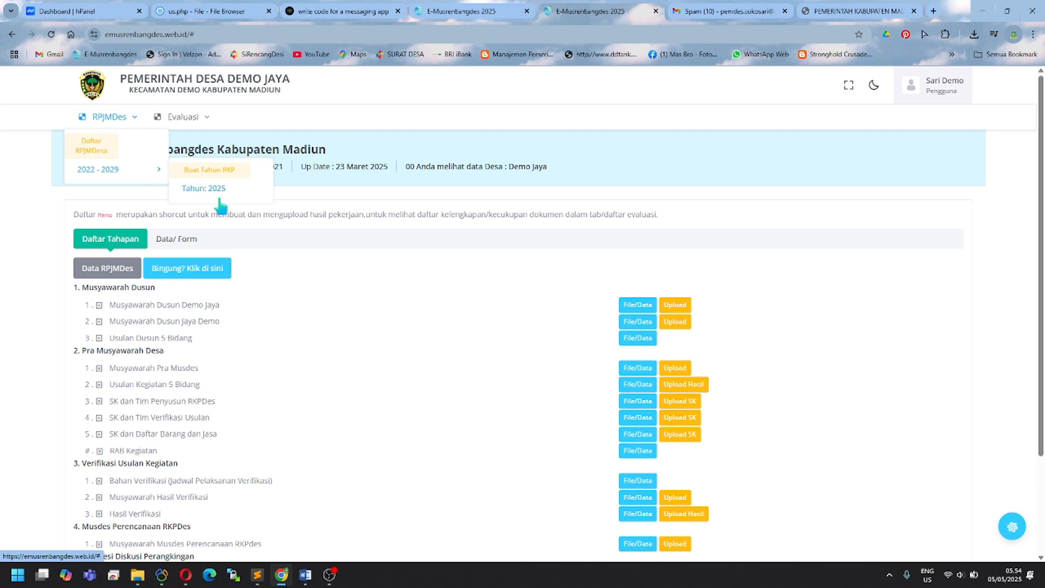
{"action": "left_click", "coordinate": [1012, 526]}
{"action": "left_click", "coordinate": [875, 169]}
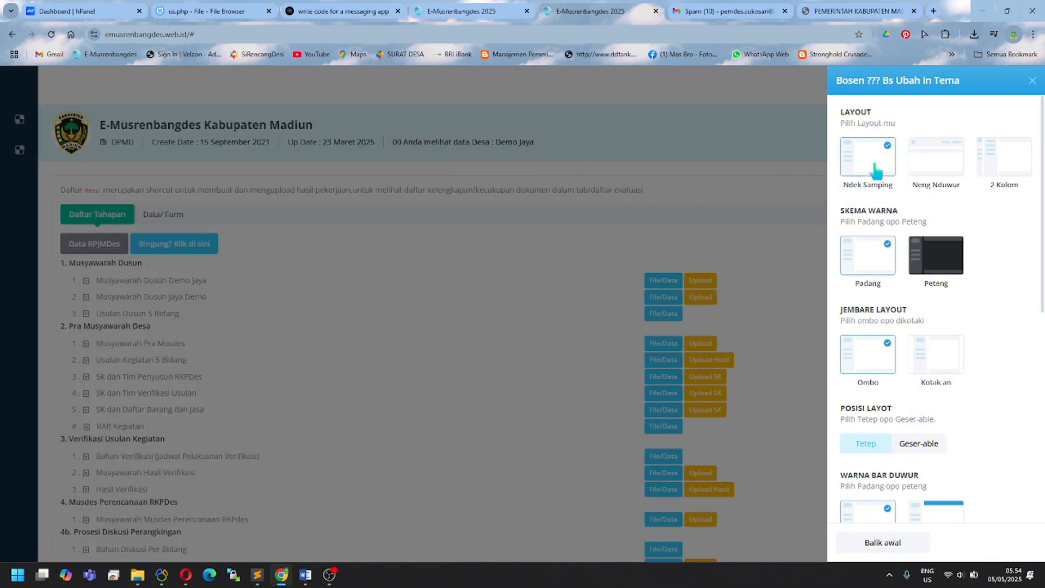
{"action": "left_click", "coordinate": [30, 141]}
{"action": "left_click", "coordinate": [31, 141]}
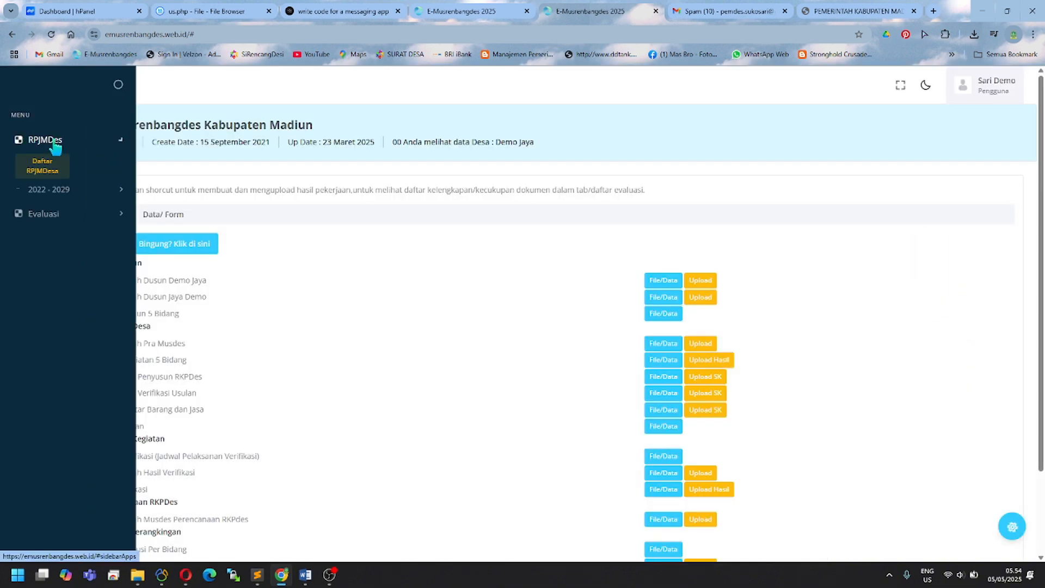
{"action": "left_click", "coordinate": [71, 192]}
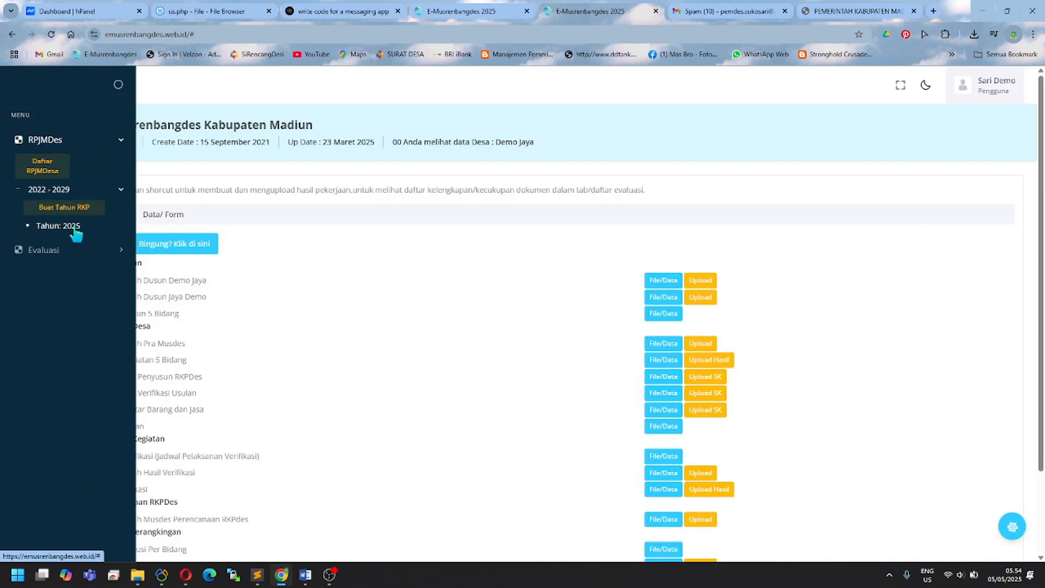
{"action": "left_click", "coordinate": [1011, 525]}
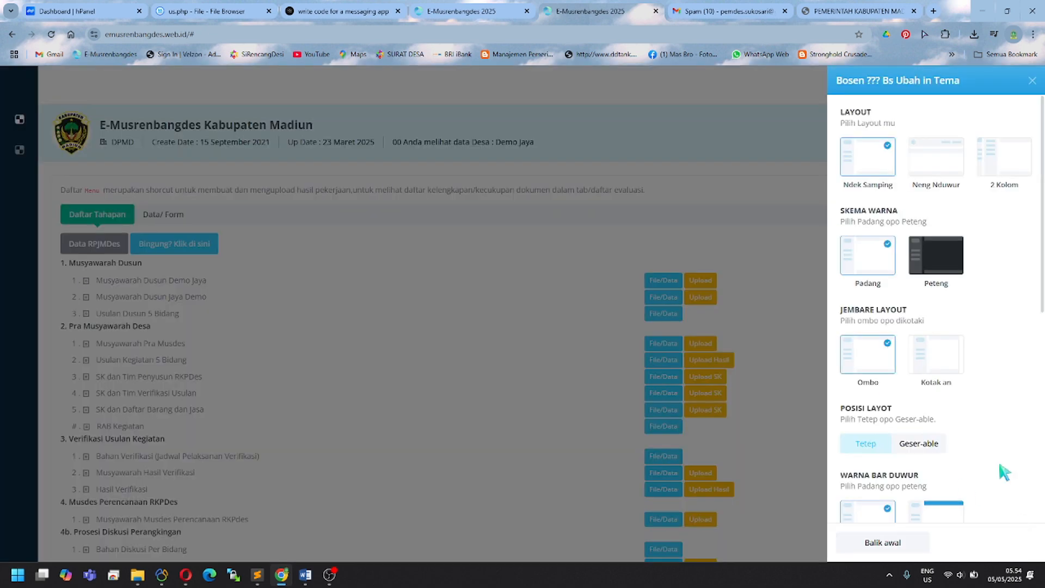
{"action": "left_click", "coordinate": [937, 172]}
{"action": "left_click", "coordinate": [263, 205]}
{"action": "mouse_move", "coordinate": [129, 125]}
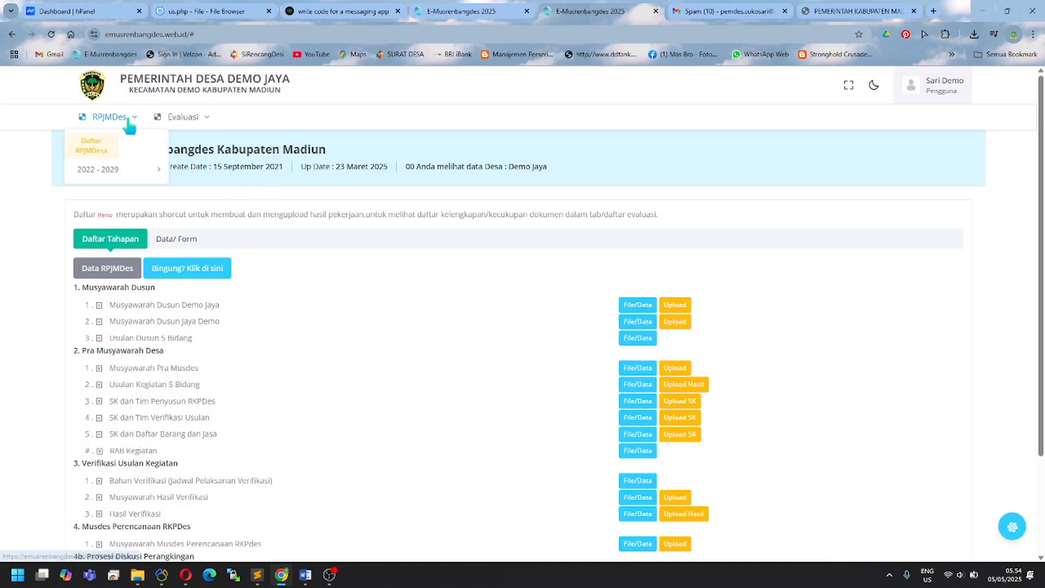
{"action": "mouse_move", "coordinate": [144, 169]}
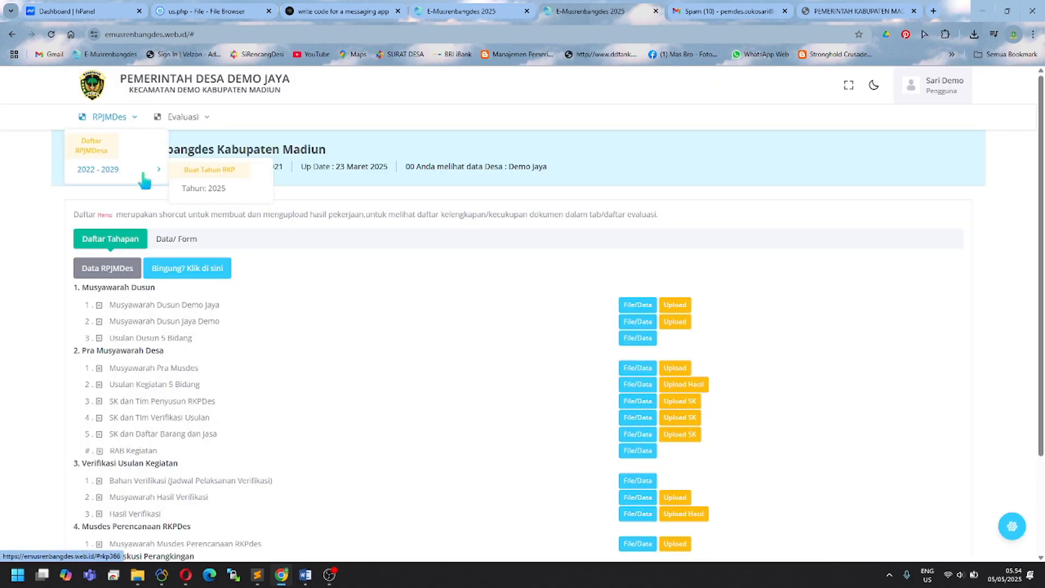
Step: Download the Cetak Lampiran attachment for SK dan Tim Penyusun RPJMDes (2025) and open it in Word
{"action": "left_click", "coordinate": [206, 189]}
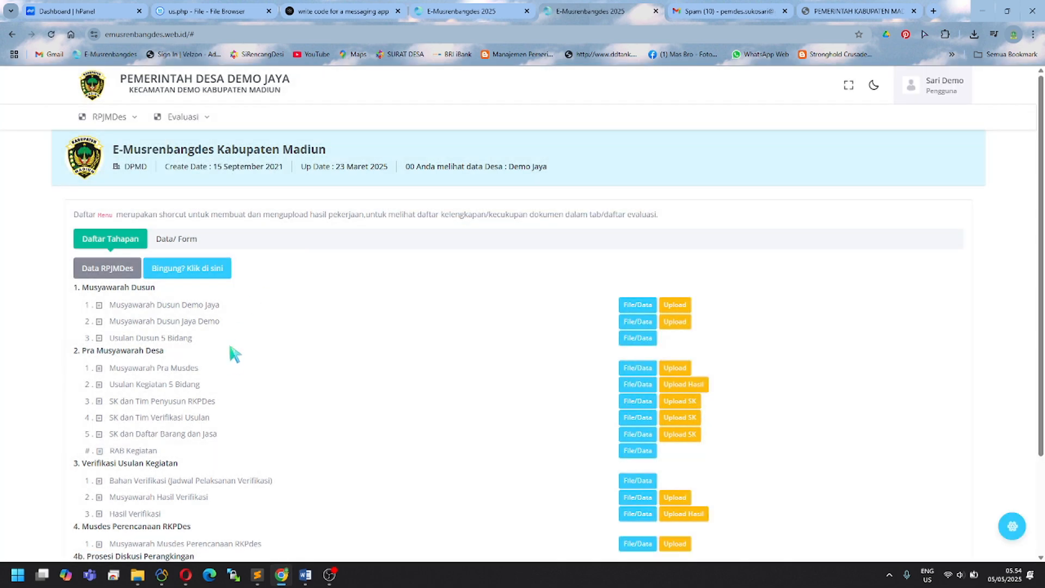
{"action": "left_click", "coordinate": [118, 277]}
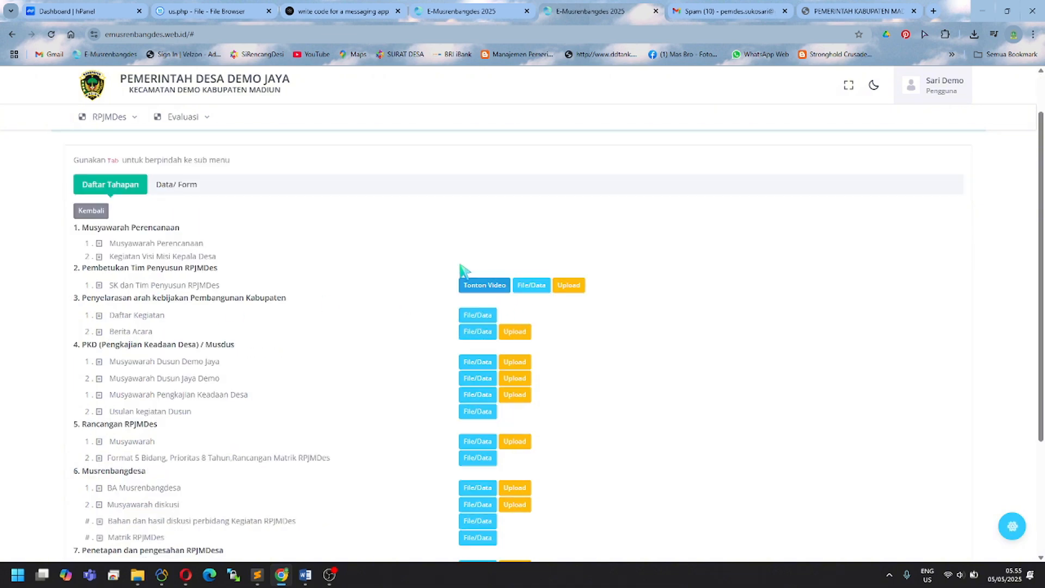
{"action": "scroll", "coordinate": [461, 265], "scroll_direction": "down", "scroll_amount": 1}
{"action": "left_click", "coordinate": [527, 285]}
{"action": "scroll", "coordinate": [479, 350], "scroll_direction": "down", "scroll_amount": 2}
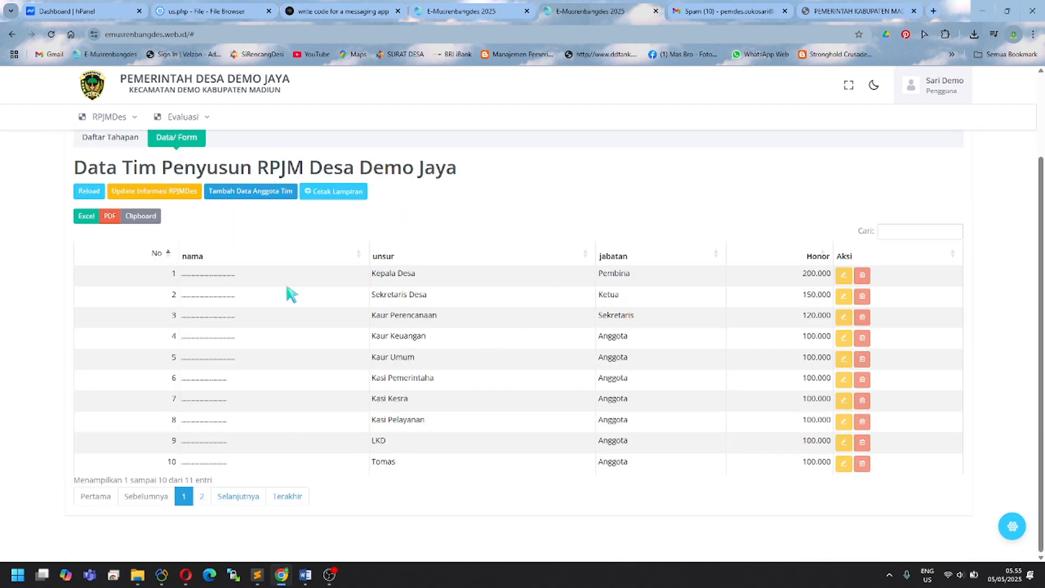
{"action": "left_click", "coordinate": [353, 200]}
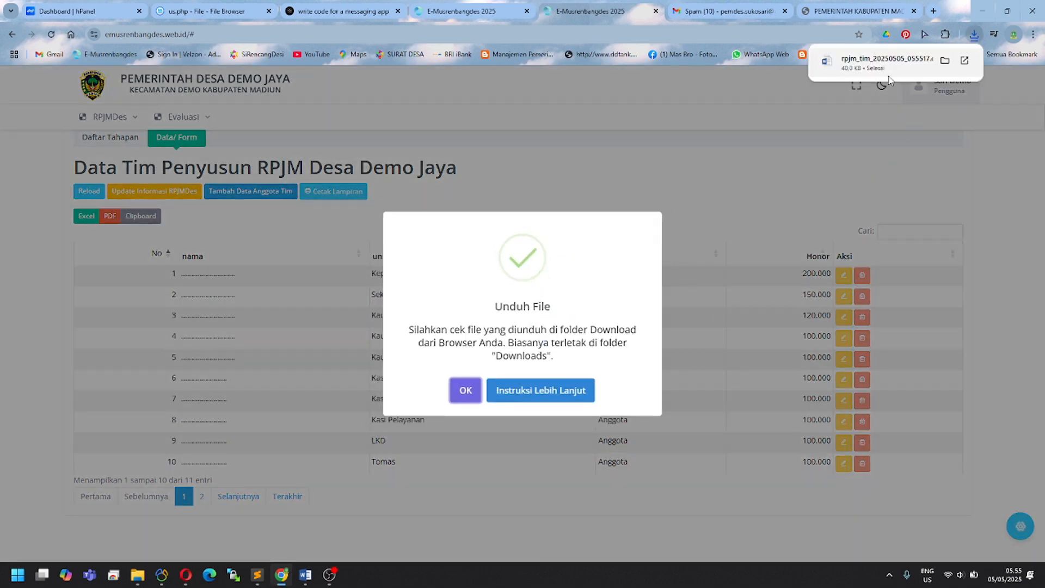
{"action": "left_click", "coordinate": [886, 63]}
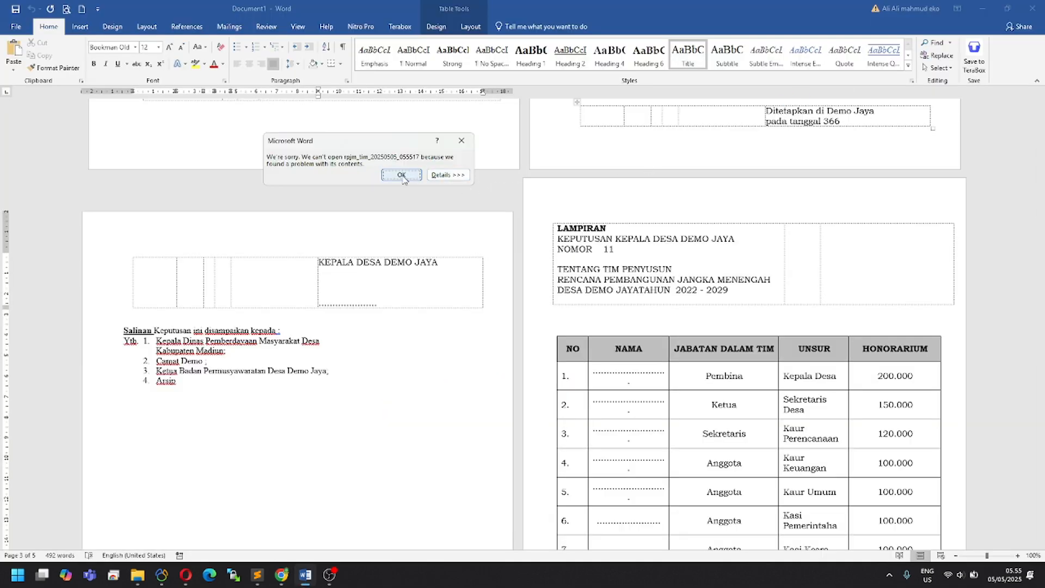
Step: Dismiss Word's error, recover the decree's contents and enable editing
{"action": "left_click_drag", "start_coordinate": [379, 145], "coordinate": [433, 228]}
{"action": "left_click", "coordinate": [443, 256]}
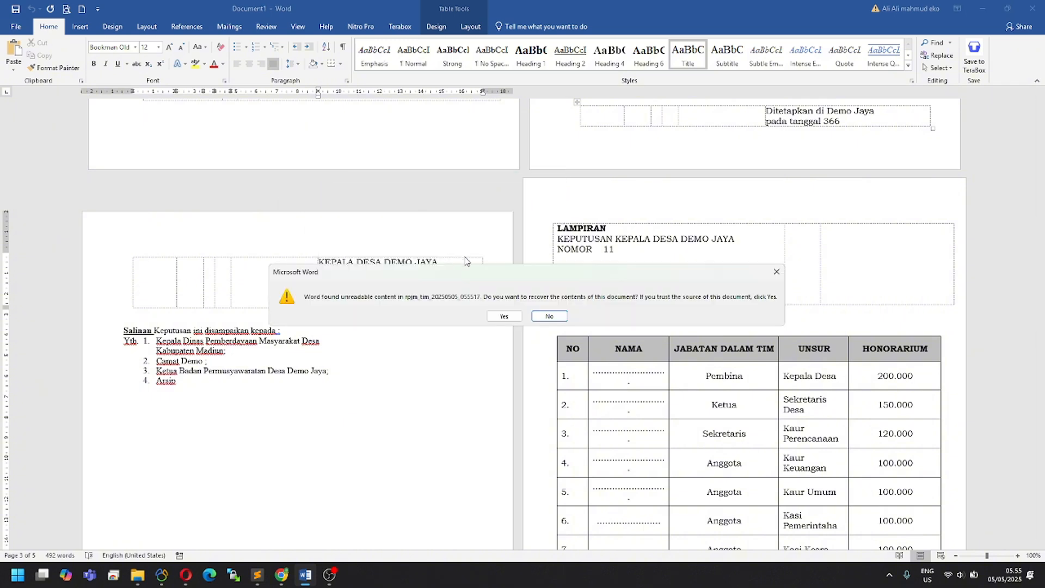
{"action": "left_click", "coordinate": [502, 316]}
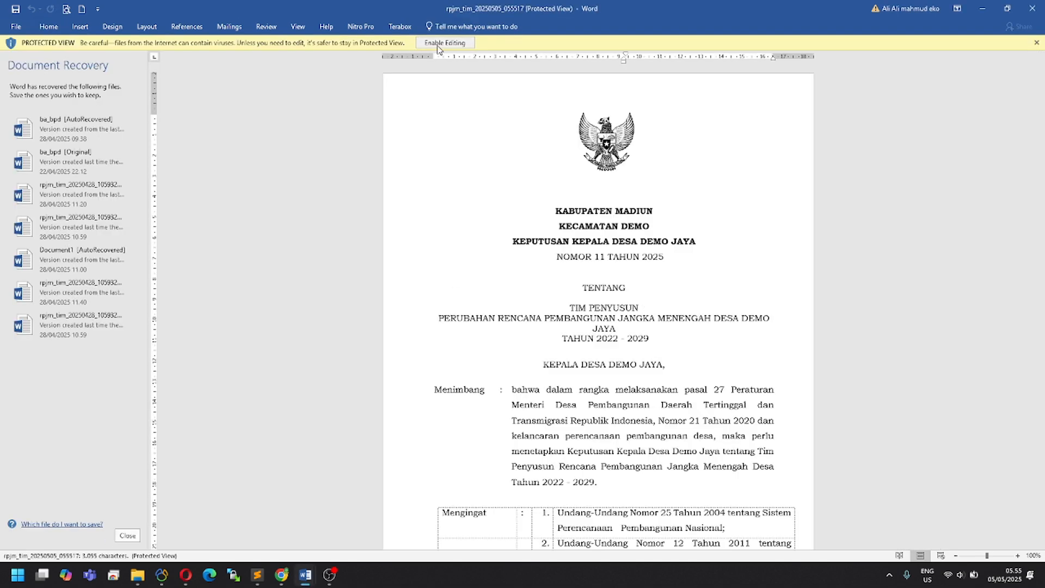
{"action": "left_click", "coordinate": [441, 43]}
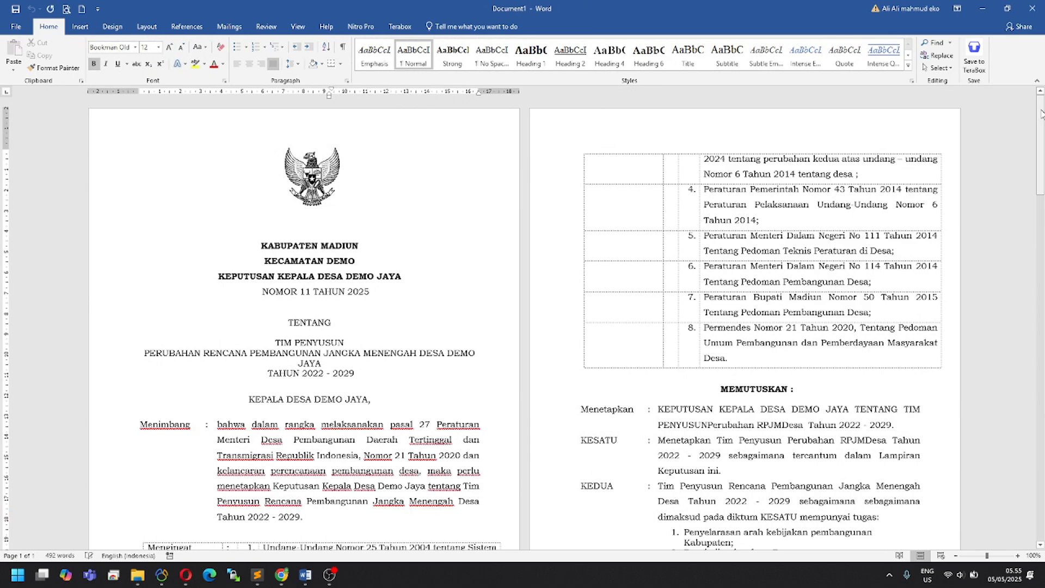
{"action": "mouse_move", "coordinate": [1039, 118]}
{"action": "left_mouse_down"}
{"action": "mouse_move", "coordinate": [1044, 285]}
{"action": "mouse_move", "coordinate": [1043, 275]}
{"action": "left_mouse_up"}
Step: Export the decree to PDF as SK Tim RPJMDes, replacing the existing file
{"action": "left_click", "coordinate": [16, 26]}
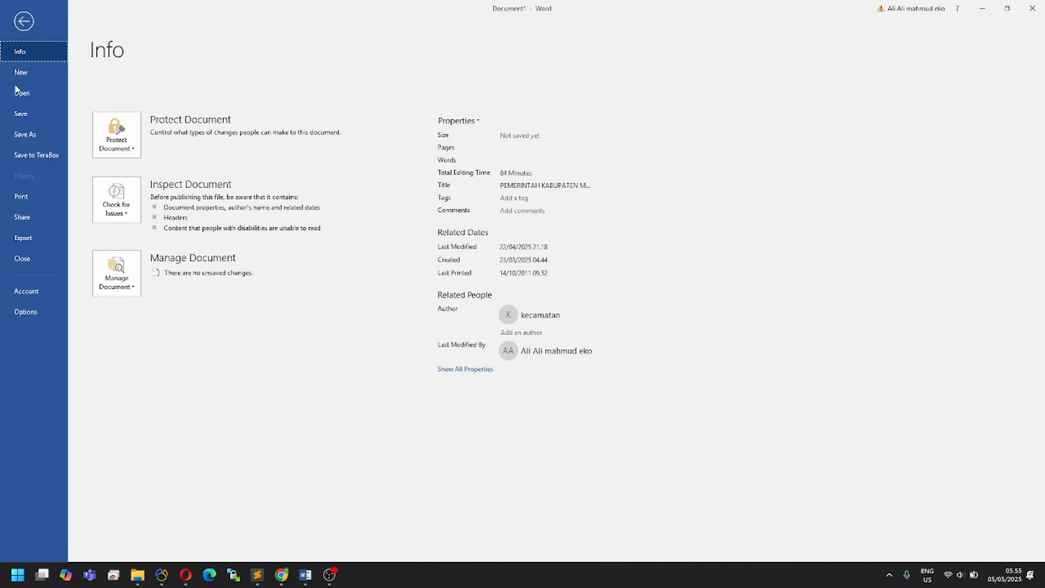
{"action": "left_click", "coordinate": [32, 240]}
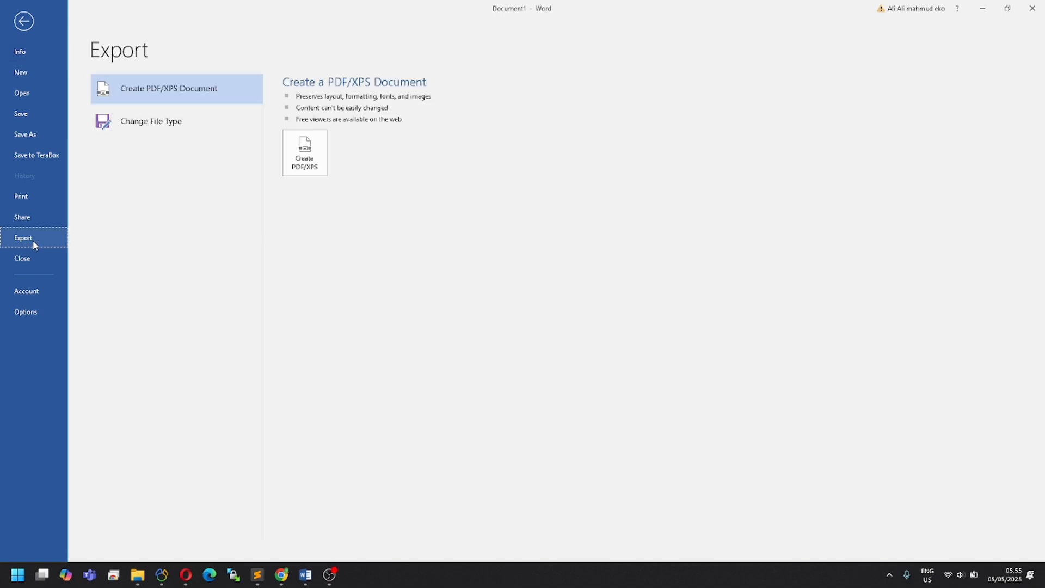
{"action": "left_click", "coordinate": [321, 154]}
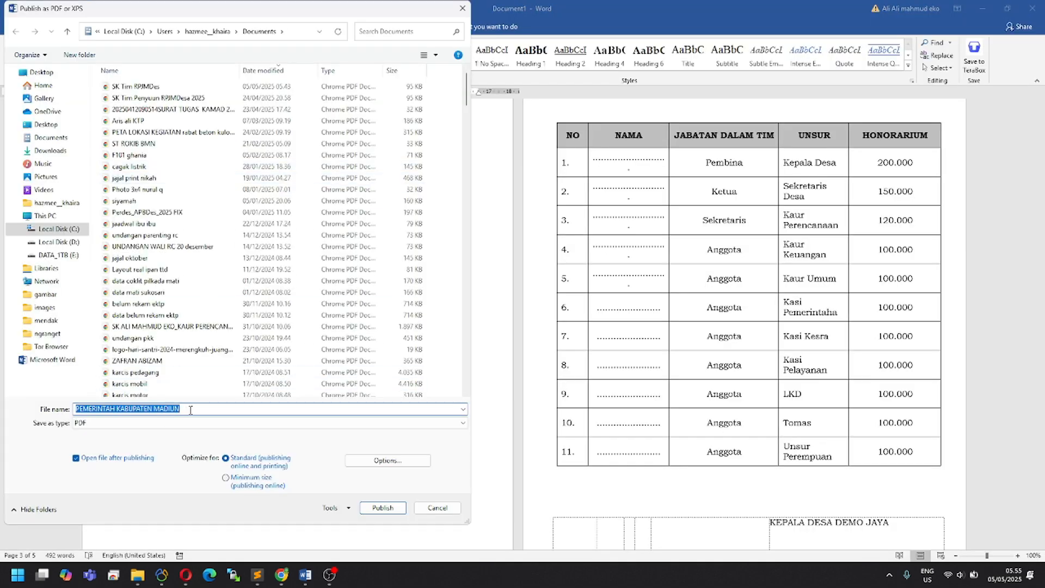
{"action": "left_click", "coordinate": [184, 88]}
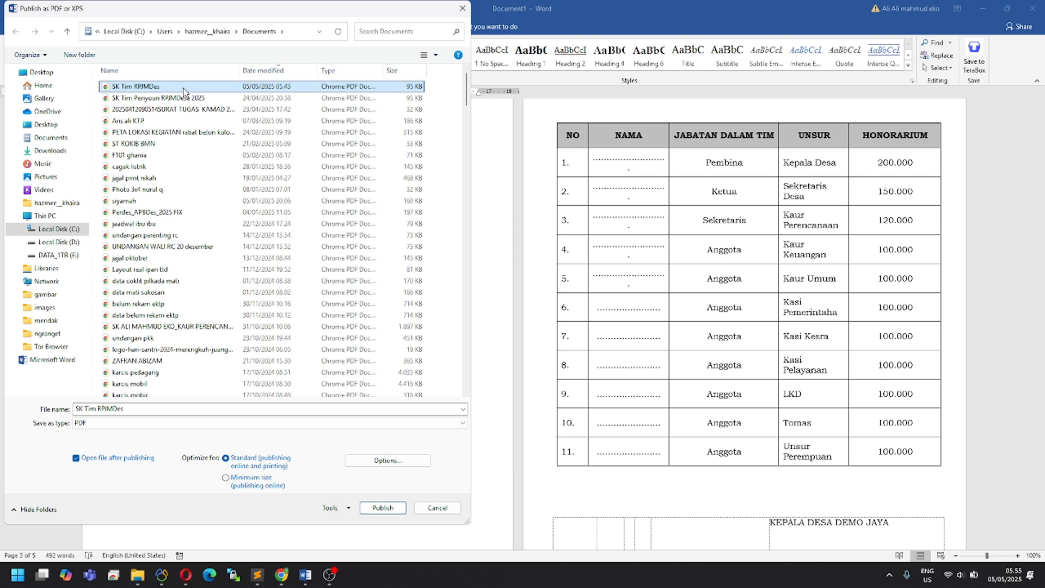
{"action": "left_click", "coordinate": [386, 509]}
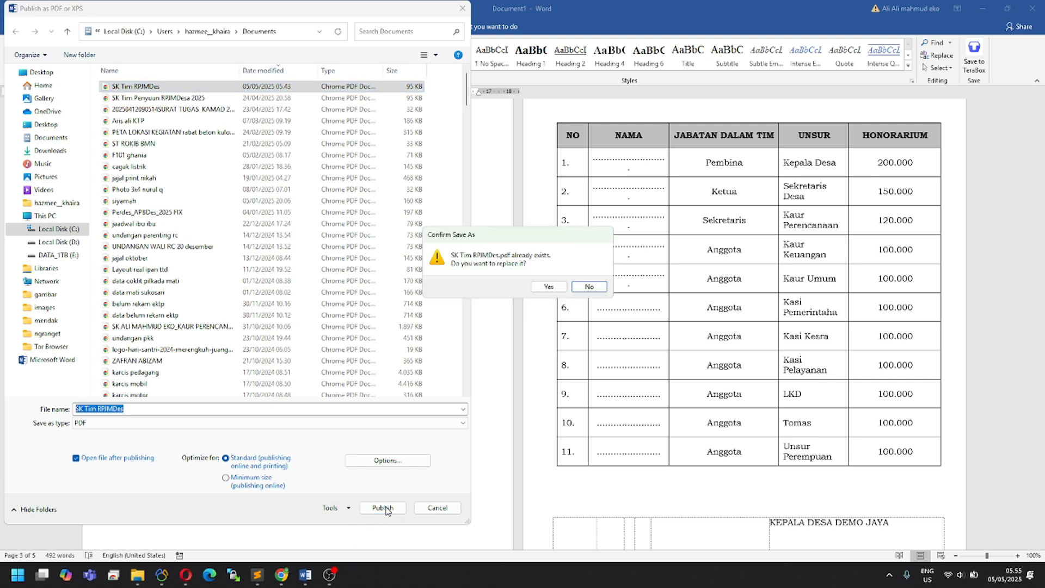
{"action": "left_click", "coordinate": [549, 287]}
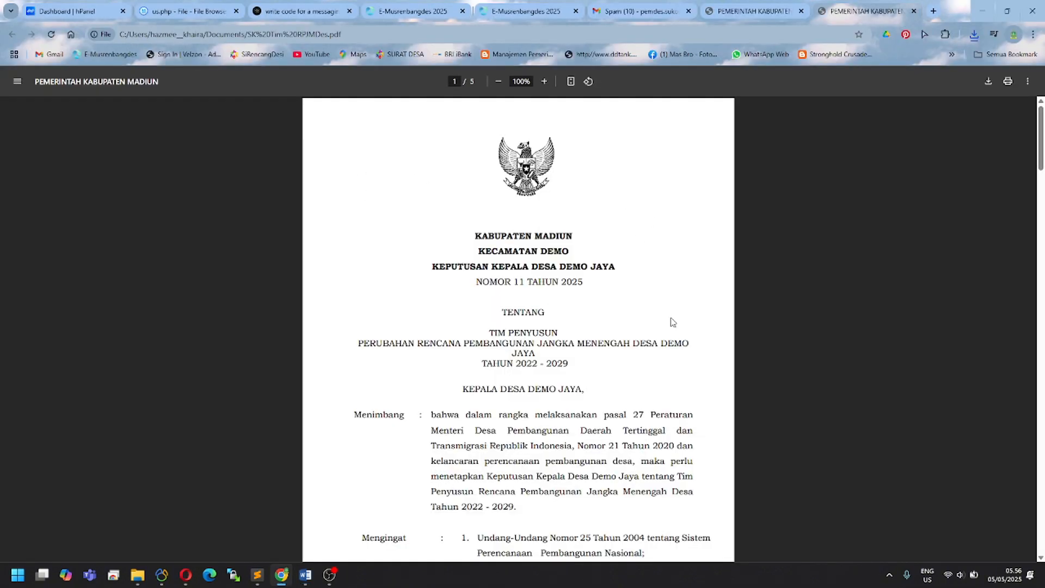
Step: Scroll through the SK Tim RPJMDes PDF in Chrome, then close both PDF tabs
{"action": "mouse_move", "coordinate": [1043, 133]}
{"action": "left_mouse_down"}
{"action": "mouse_move", "coordinate": [1043, 226]}
{"action": "mouse_move", "coordinate": [1043, 118]}
{"action": "mouse_move", "coordinate": [1043, 297]}
{"action": "mouse_move", "coordinate": [1041, 131]}
{"action": "left_mouse_up"}
{"action": "mouse_move", "coordinate": [1041, 112]}
{"action": "left_mouse_down"}
{"action": "mouse_move", "coordinate": [1043, 122]}
{"action": "mouse_move", "coordinate": [1042, 112]}
{"action": "left_mouse_up"}
{"action": "mouse_move", "coordinate": [1038, 140]}
{"action": "left_mouse_down"}
{"action": "mouse_move", "coordinate": [1021, 416]}
{"action": "mouse_move", "coordinate": [1042, 128]}
{"action": "left_mouse_up"}
{"action": "left_click", "coordinate": [913, 12]}
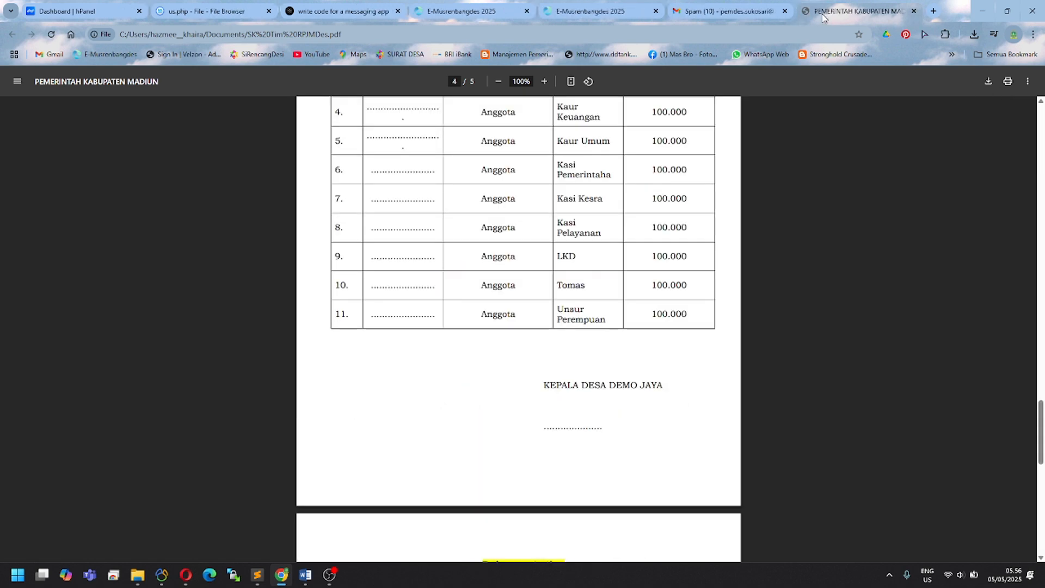
{"action": "left_click", "coordinate": [916, 12]}
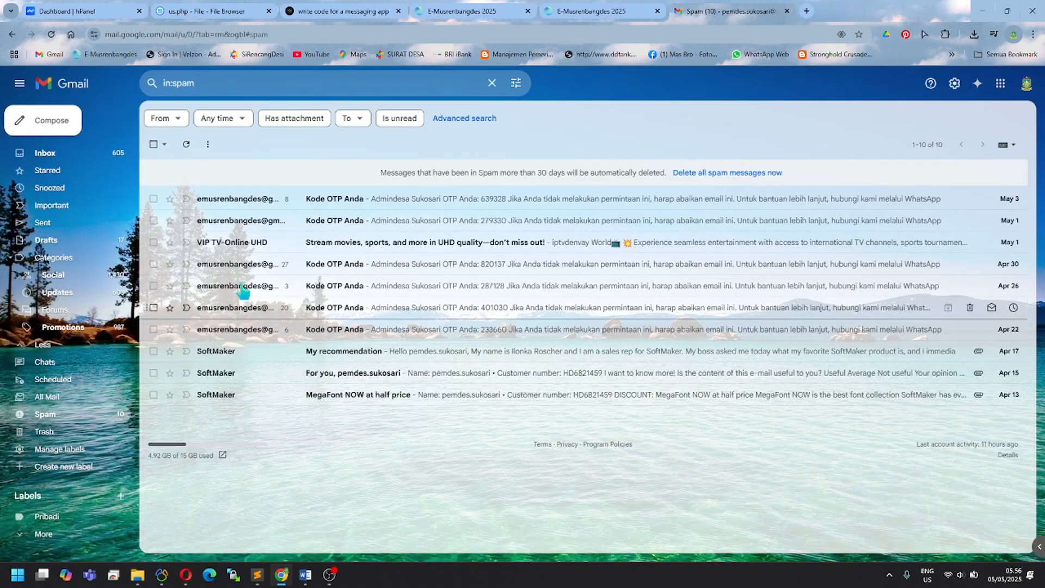
Step: Back in E-Musrenbangdes, dismiss the download notices and show the RPJMDes Daftar Tahapan list
{"action": "left_click", "coordinate": [583, 13]}
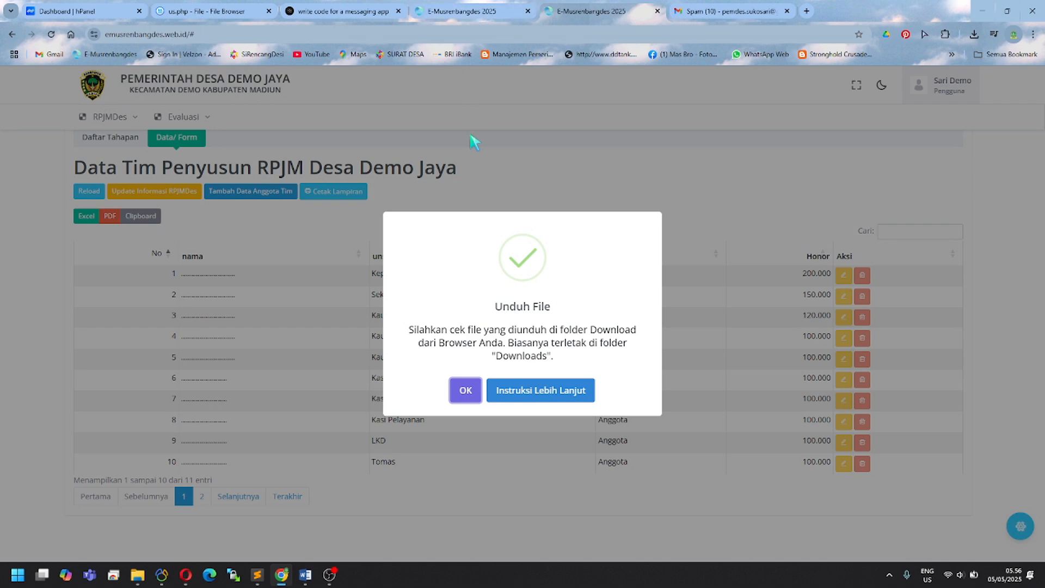
{"action": "key", "text": "Tab"}
{"action": "key", "text": "Return"}
{"action": "key", "text": "Return"}
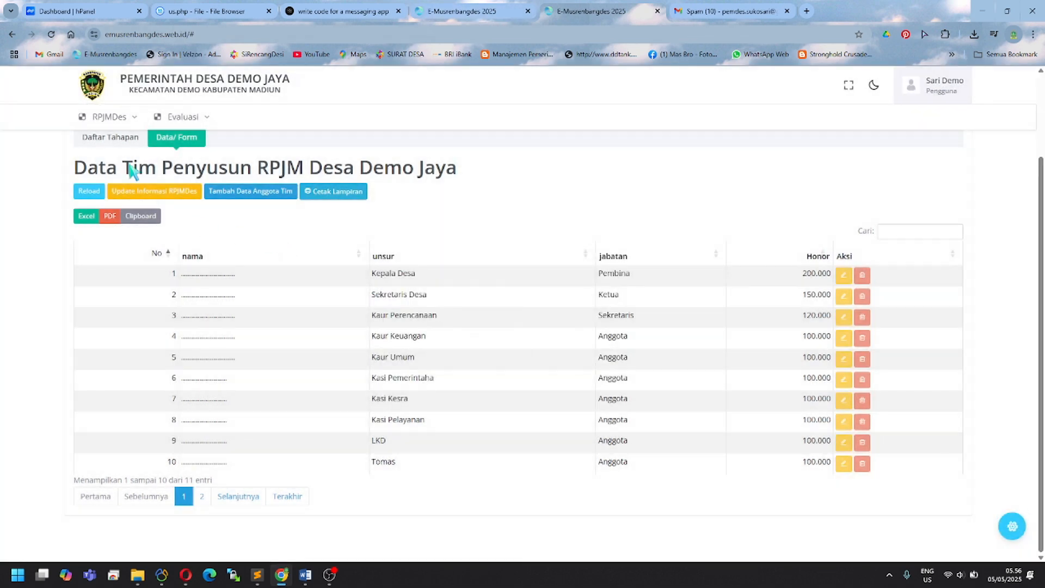
{"action": "left_click", "coordinate": [112, 139]}
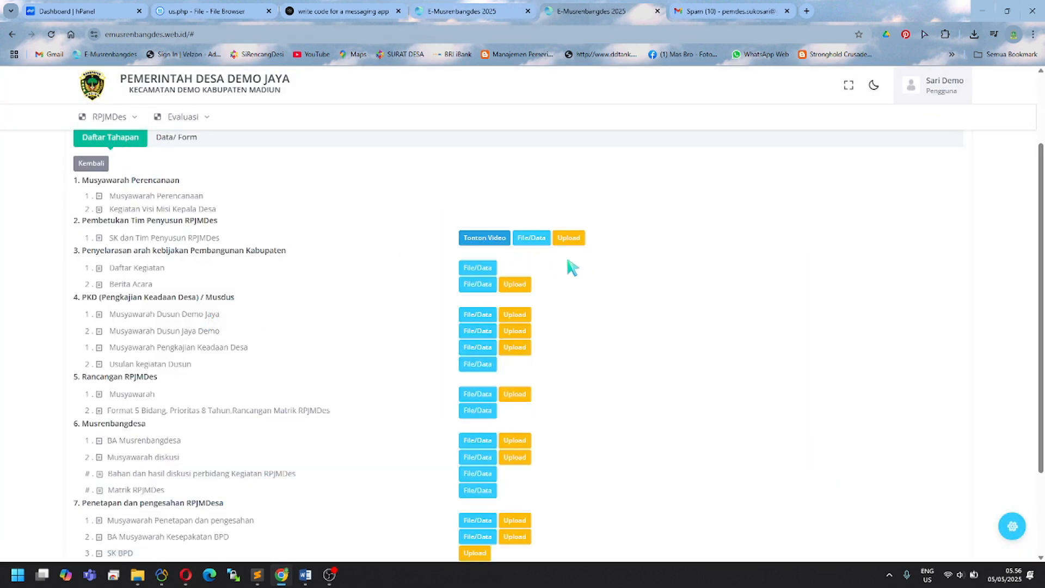
Step: Open and close the SK dan Tim Penyusun RPJMDes upload form, then reload to the stage list
{"action": "left_click", "coordinate": [577, 239]}
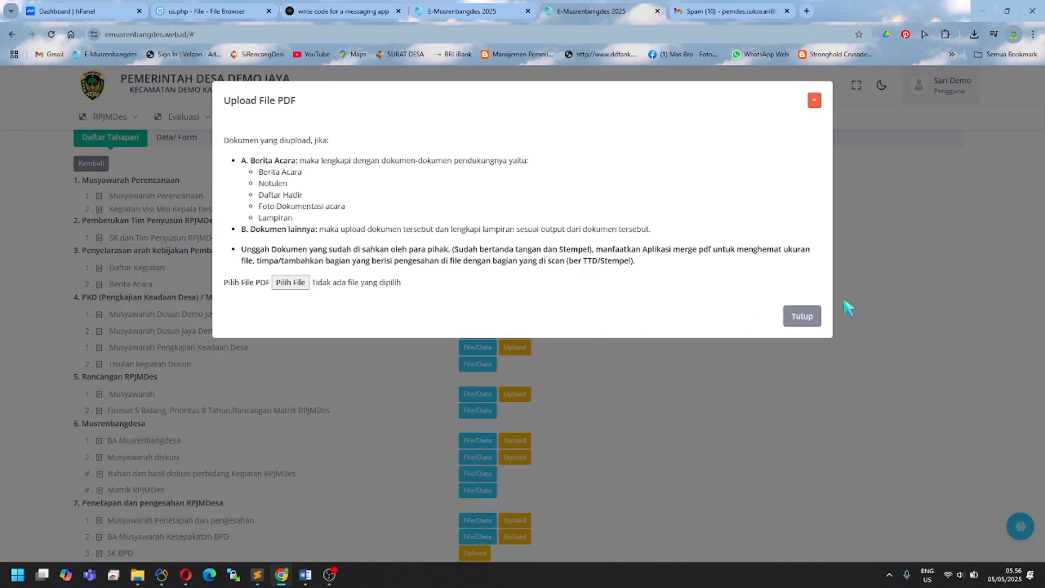
{"action": "left_click", "coordinate": [801, 318]}
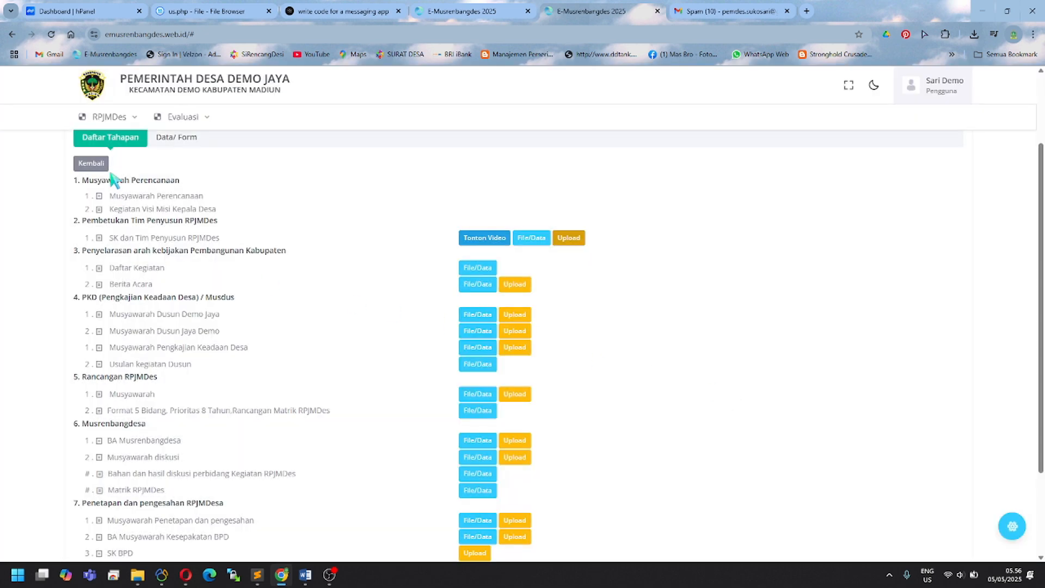
{"action": "left_click", "coordinate": [52, 35]}
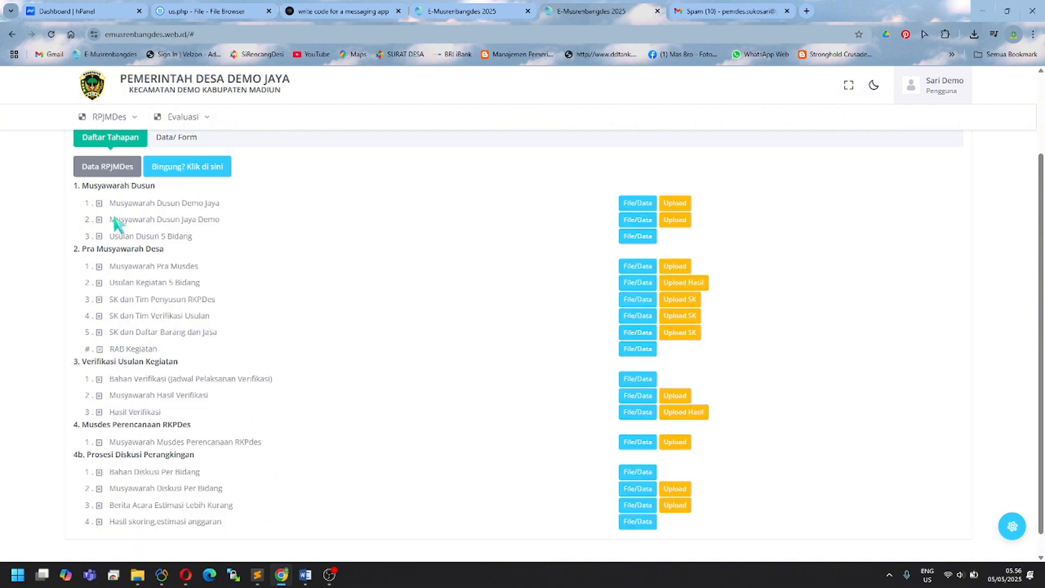
{"action": "left_click", "coordinate": [101, 168]}
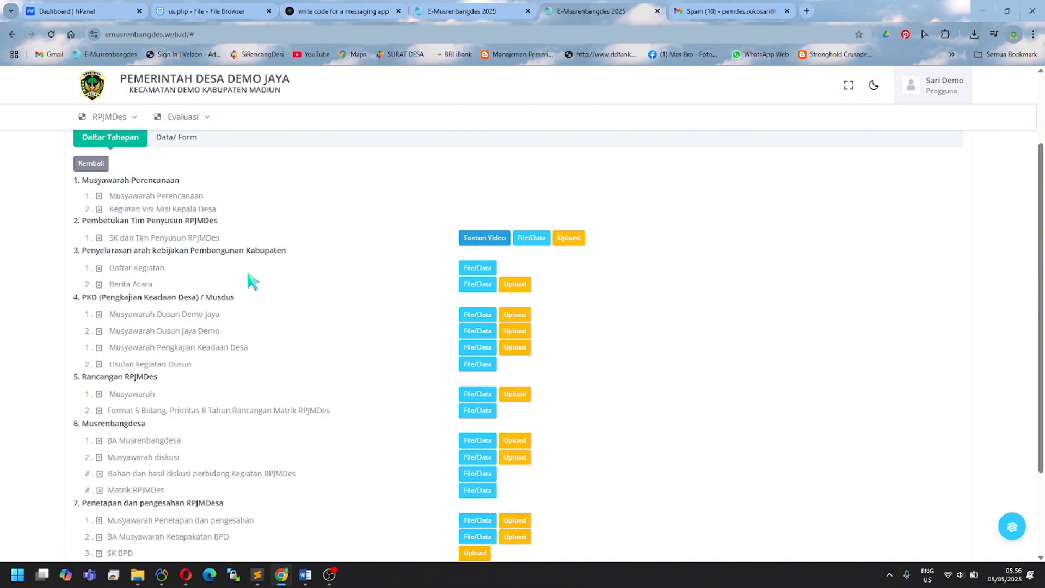
Step: Open the Upload File PDF form for SK dan Tim Penyusun RPJMDes and highlight the Berita Acara requirements
{"action": "left_click", "coordinate": [563, 244]}
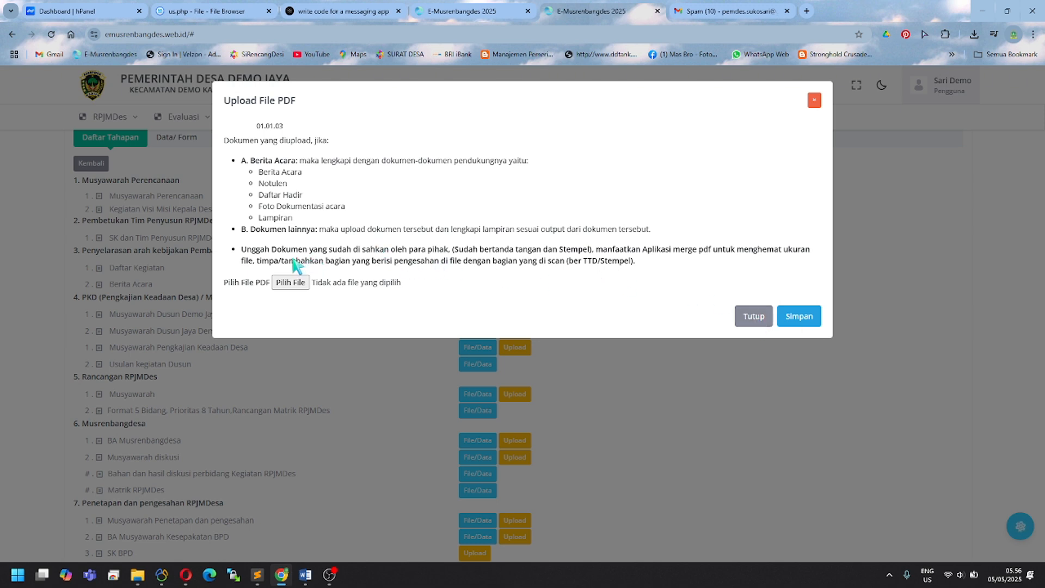
{"action": "left_click_drag", "start_coordinate": [243, 160], "coordinate": [256, 233]}
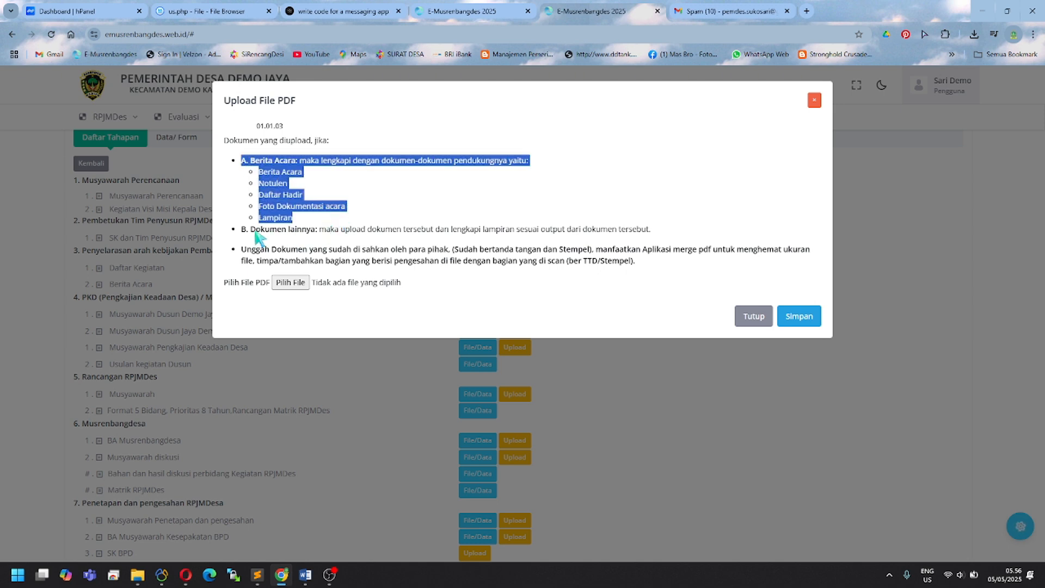
{"action": "left_click_drag", "start_coordinate": [320, 230], "coordinate": [616, 232]}
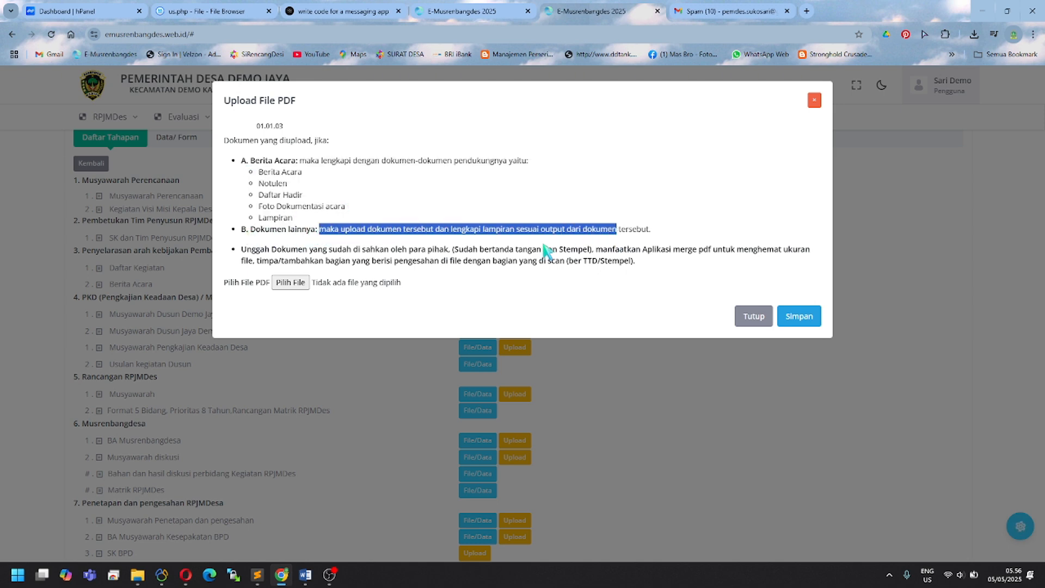
{"action": "left_click", "coordinate": [546, 252]}
Step: Highlight the signed-and-stamped document requirement and the merge-PDF file-size advice while reading
{"action": "left_click_drag", "start_coordinate": [246, 249], "coordinate": [449, 252]}
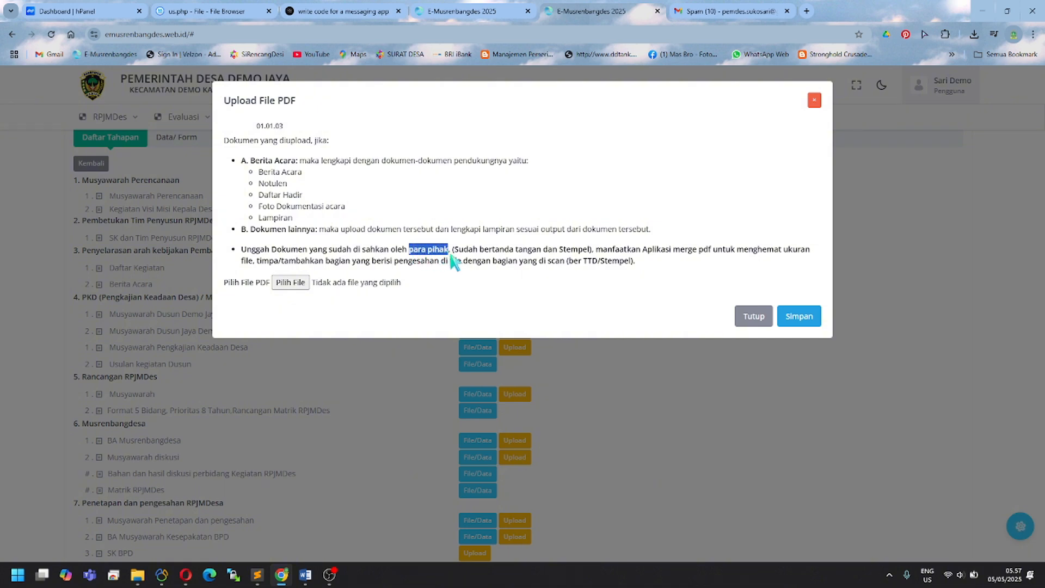
{"action": "left_click_drag", "start_coordinate": [452, 250], "coordinate": [463, 254]}
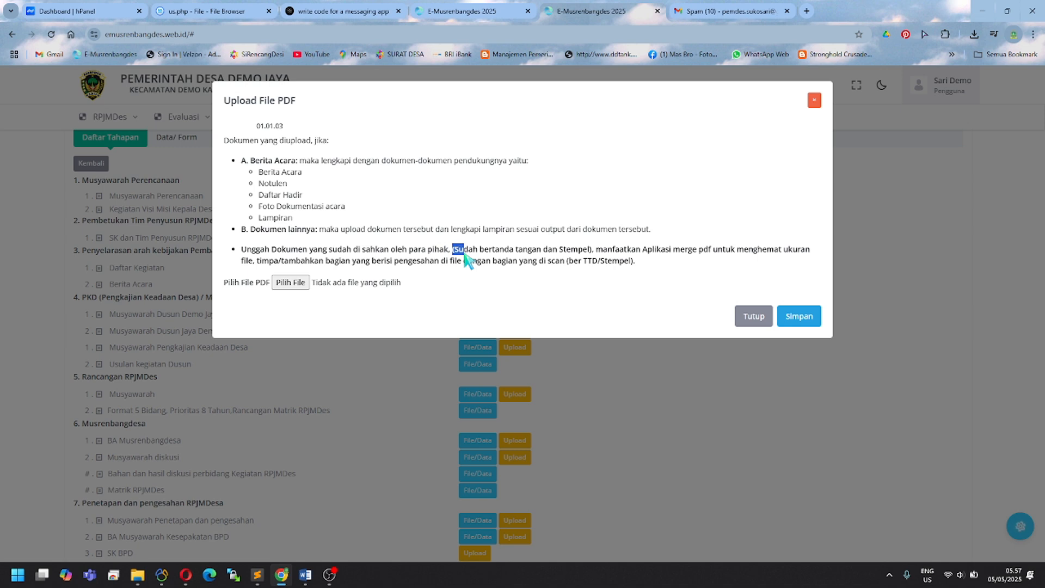
{"action": "left_click", "coordinate": [466, 259]}
{"action": "left_click_drag", "start_coordinate": [455, 249], "coordinate": [712, 252]}
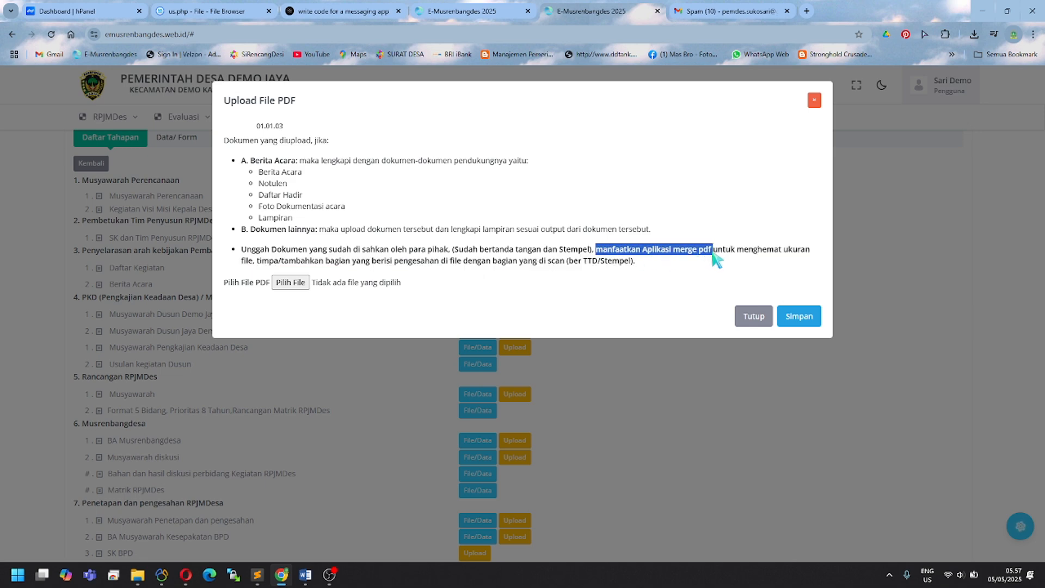
{"action": "left_click", "coordinate": [673, 252]}
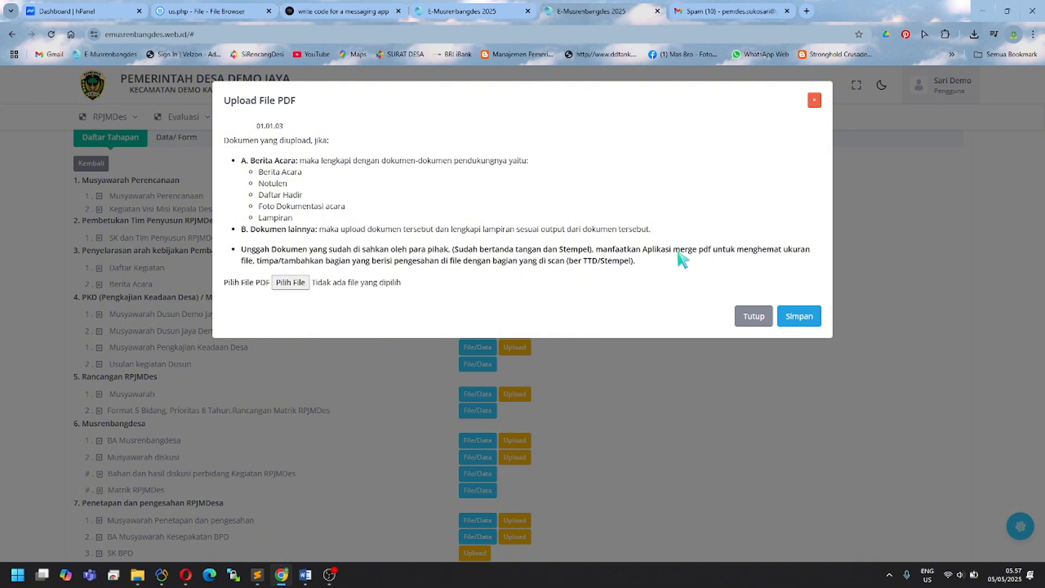
{"action": "left_click_drag", "start_coordinate": [730, 252], "coordinate": [798, 252]}
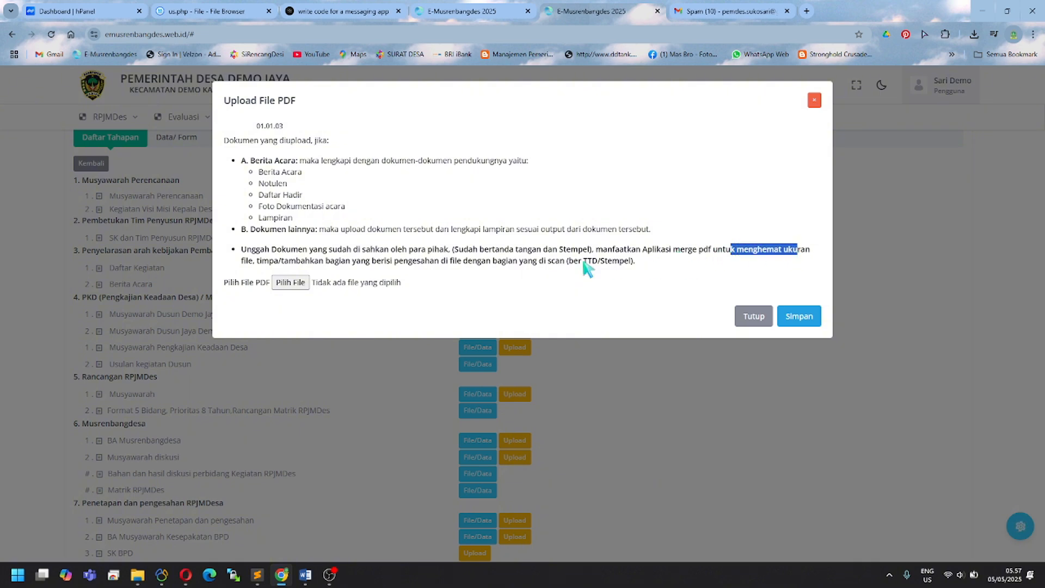
{"action": "left_click", "coordinate": [520, 271]}
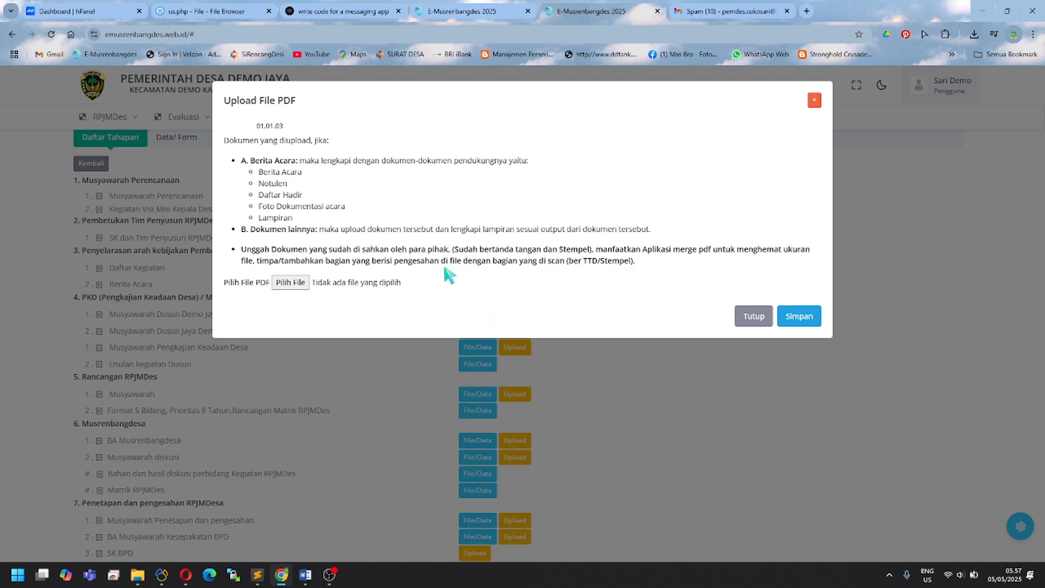
Step: Open SK Tim RPJMDes.pdf from File Explorer's Home Recent list with Nitro Pro
{"action": "left_click", "coordinate": [138, 580]}
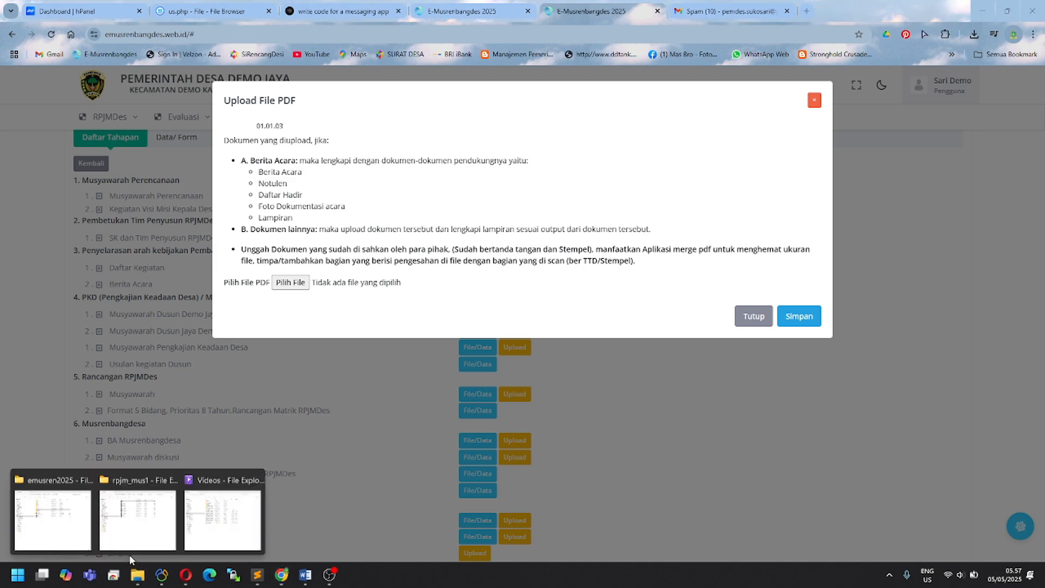
{"action": "left_click", "coordinate": [74, 528]}
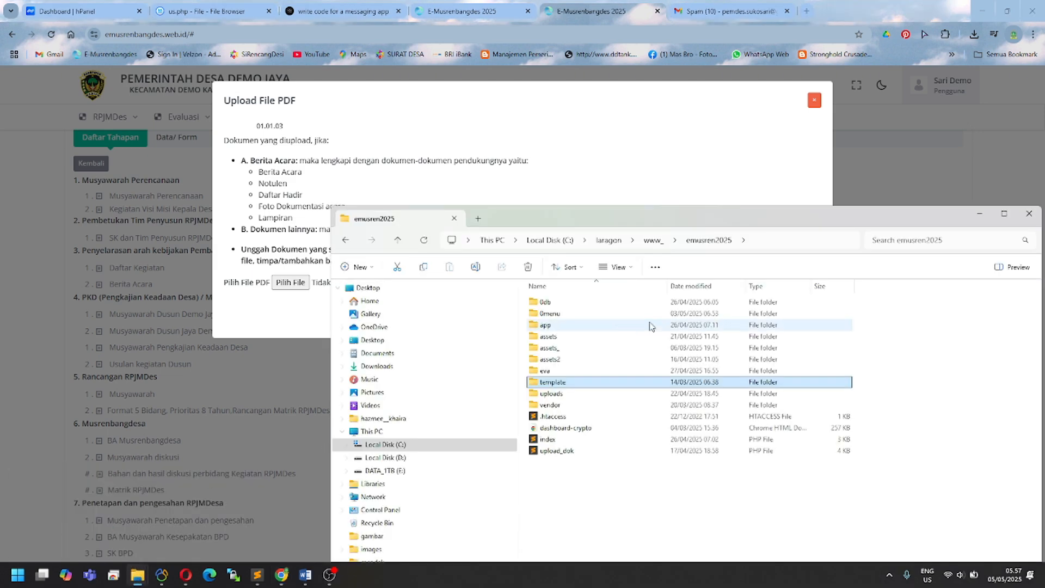
{"action": "double_click", "coordinate": [645, 217]}
{"action": "left_click", "coordinate": [41, 92]}
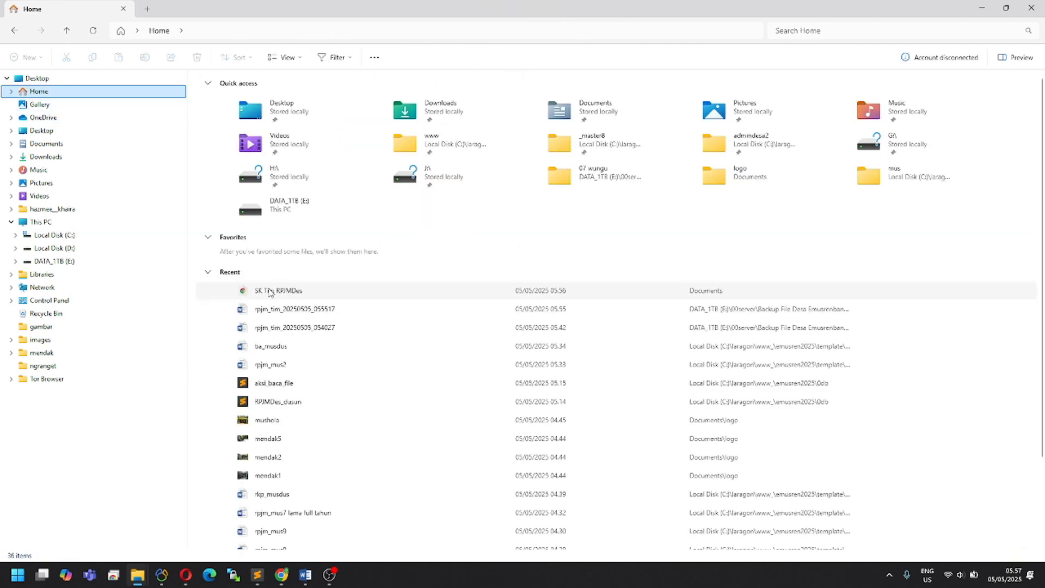
{"action": "left_click", "coordinate": [270, 292]}
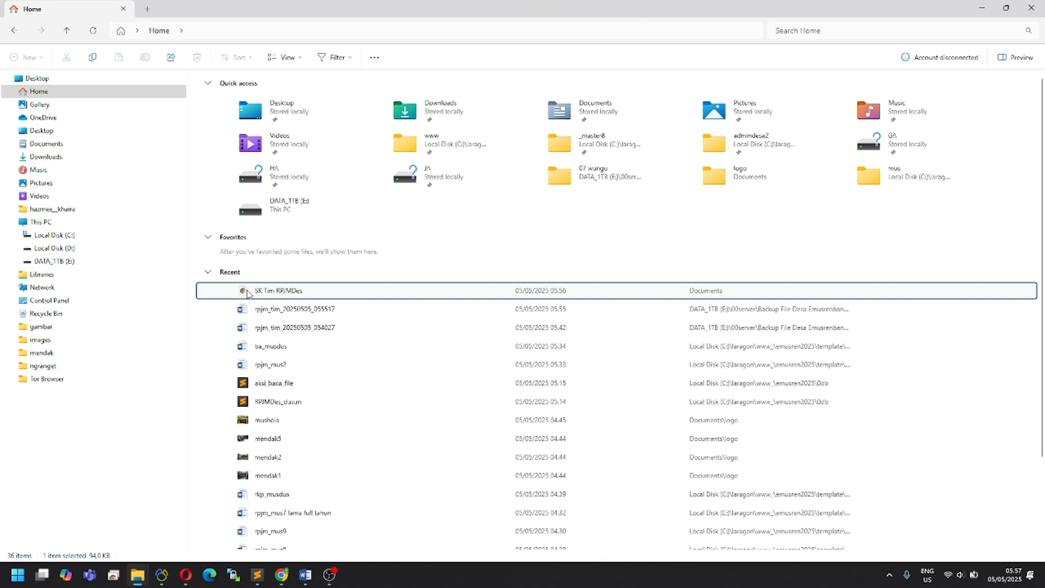
{"action": "right_click", "coordinate": [247, 293]}
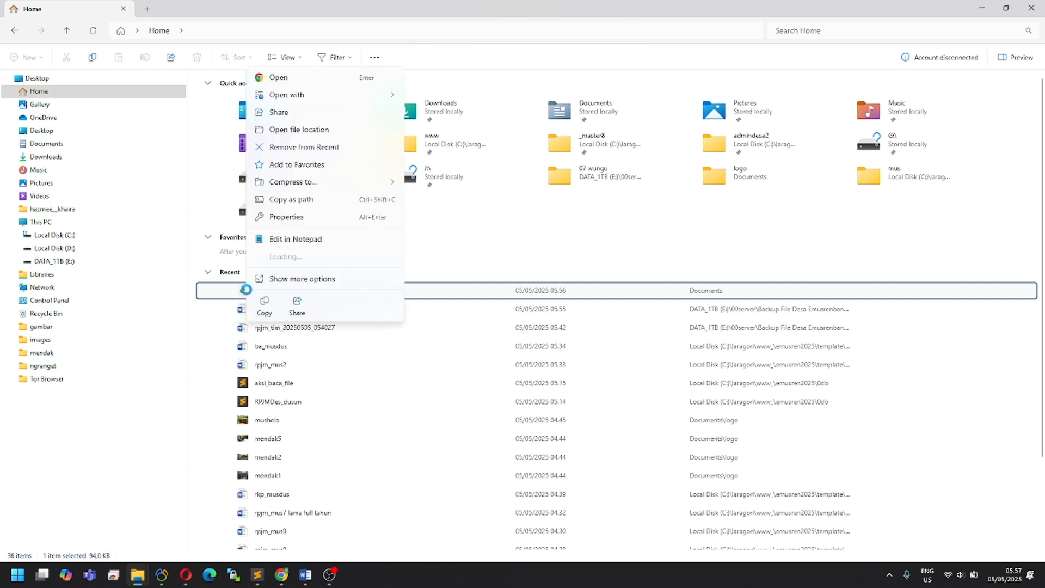
{"action": "mouse_move", "coordinate": [351, 101]}
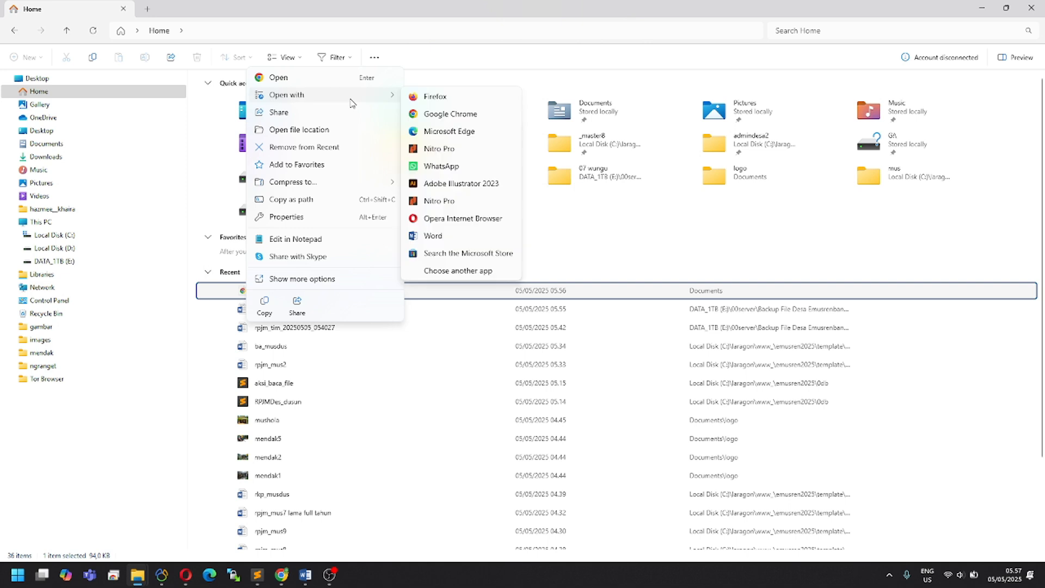
{"action": "left_click", "coordinate": [454, 152]}
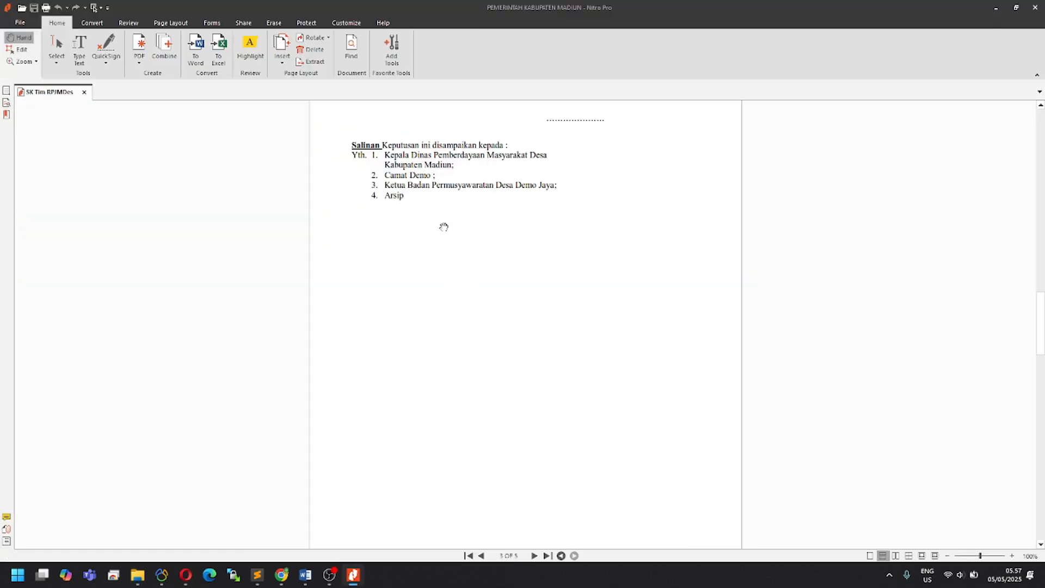
Step: Scroll through pages 3–5 of the SK Tim RPJMDes decree in Nitro Pro
{"action": "left_click", "coordinate": [339, 575]}
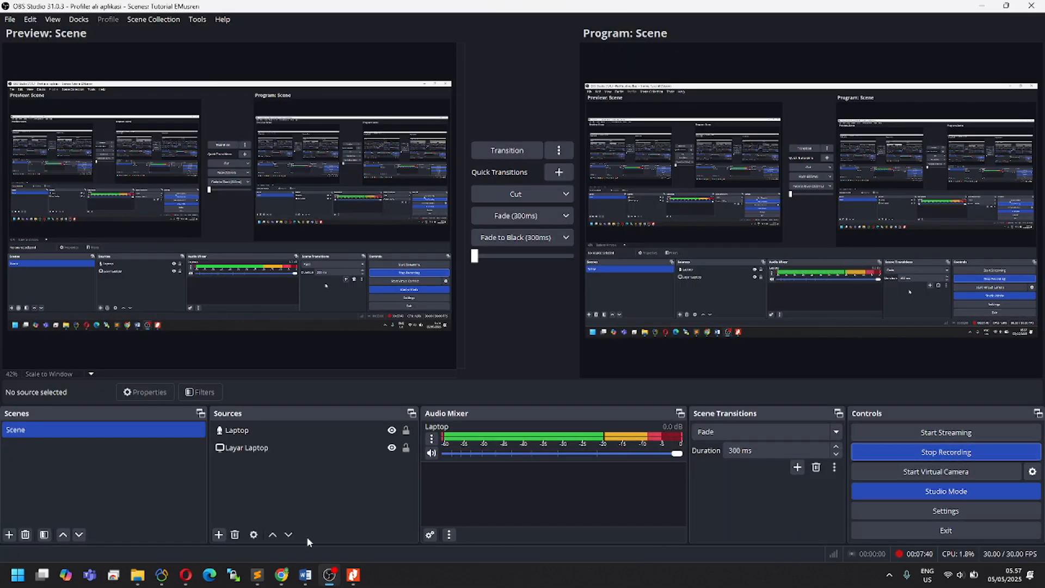
{"action": "left_click", "coordinate": [352, 575]}
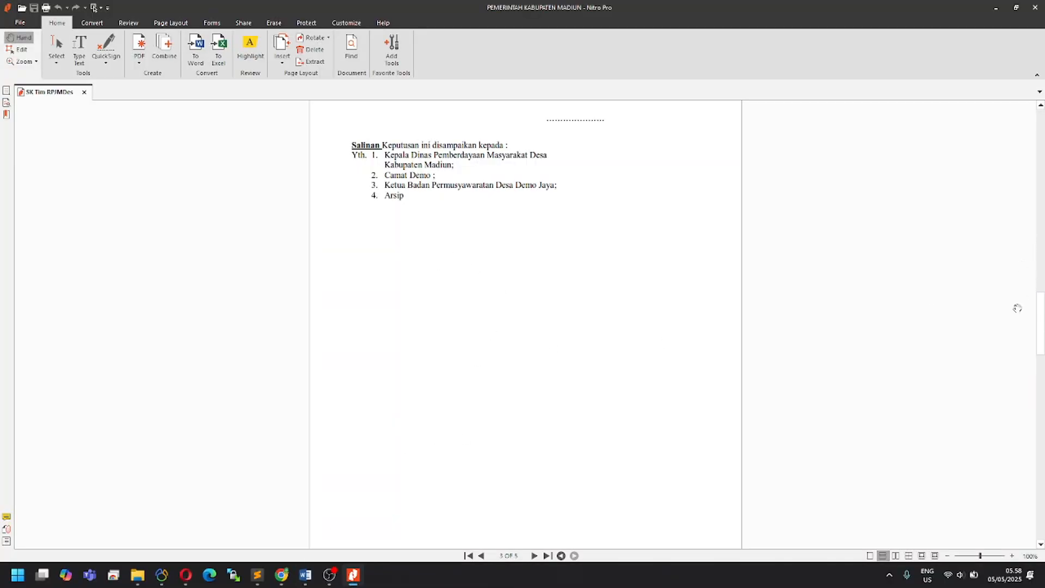
{"action": "left_click_drag", "start_coordinate": [1037, 309], "coordinate": [1028, 347]}
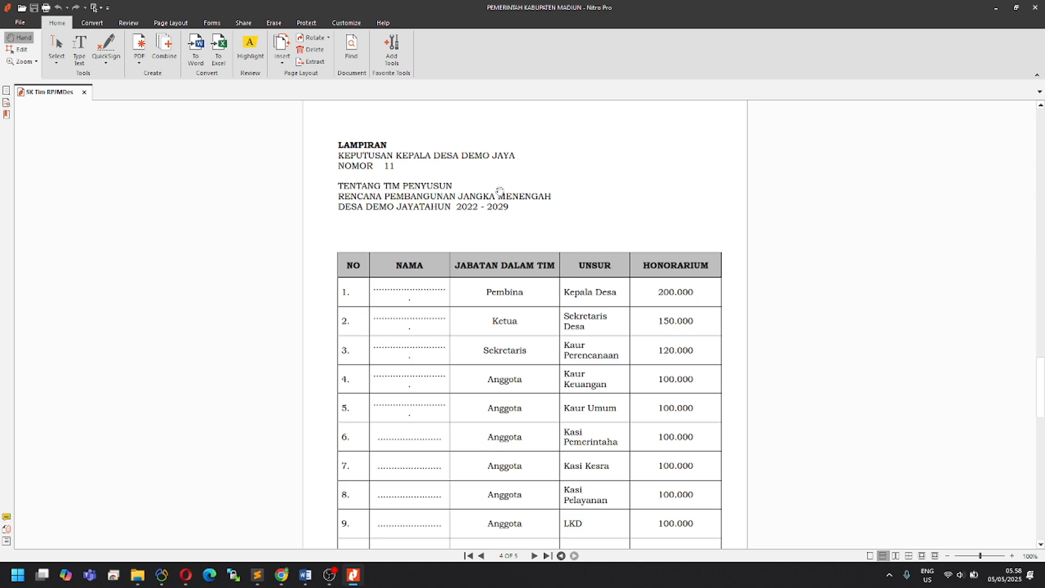
{"action": "scroll", "coordinate": [625, 299], "scroll_direction": "down", "scroll_amount": 4}
{"action": "scroll", "coordinate": [625, 303], "scroll_direction": "up", "scroll_amount": 2}
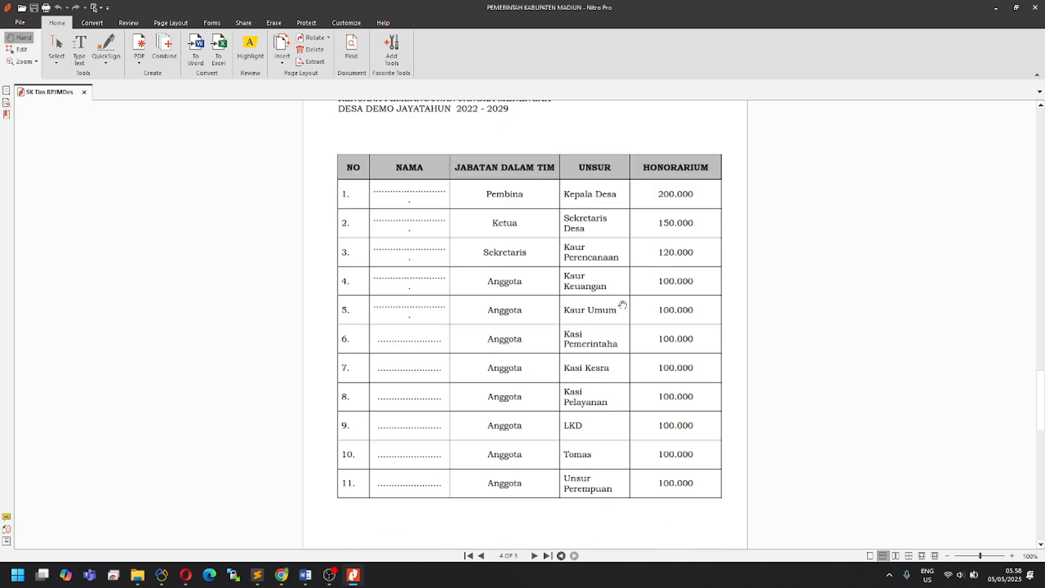
{"action": "scroll", "coordinate": [625, 303], "scroll_direction": "down", "scroll_amount": 5}
{"action": "scroll", "coordinate": [917, 359], "scroll_direction": "down", "scroll_amount": 5}
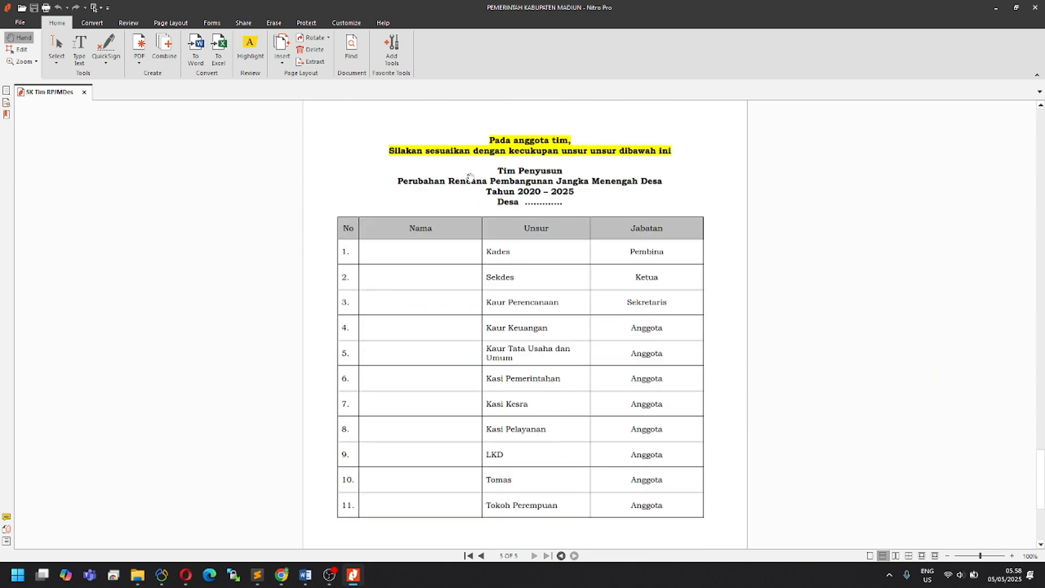
{"action": "scroll", "coordinate": [626, 435], "scroll_direction": "down", "scroll_amount": 4}
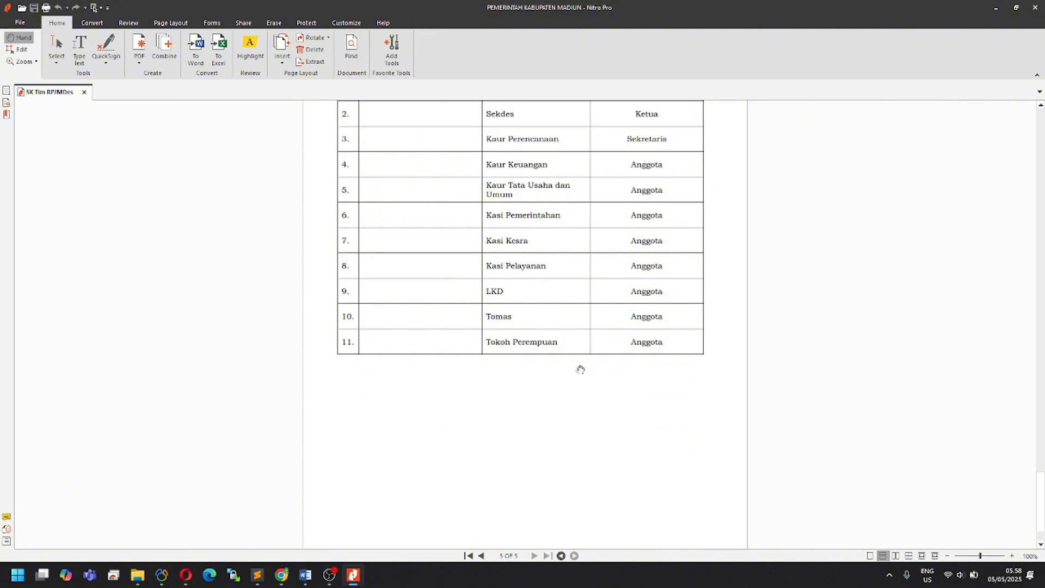
{"action": "scroll", "coordinate": [580, 370], "scroll_direction": "up", "scroll_amount": 12}
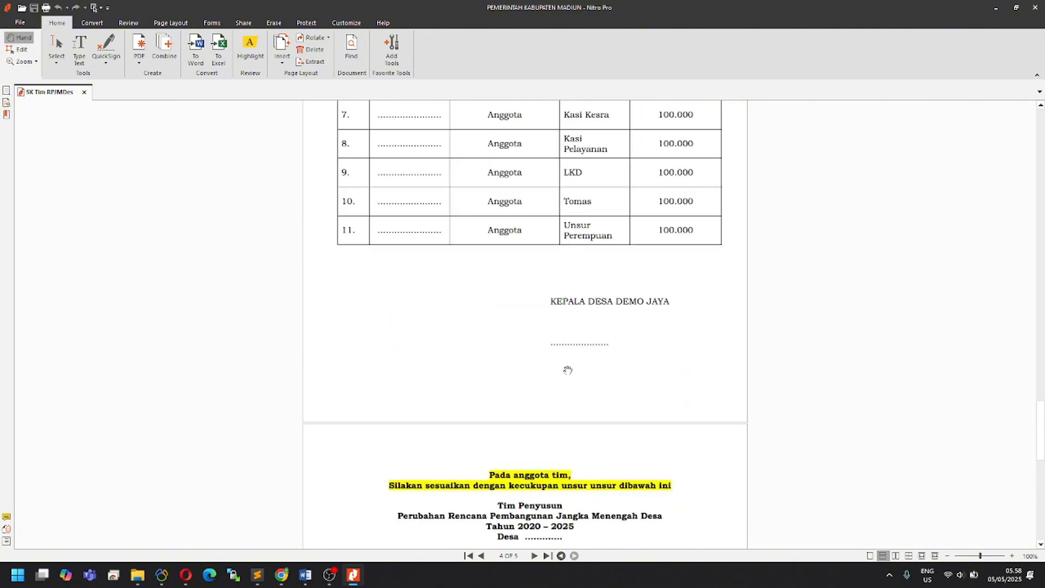
{"action": "scroll", "coordinate": [565, 365], "scroll_direction": "down", "scroll_amount": 2}
{"action": "scroll", "coordinate": [563, 364], "scroll_direction": "up", "scroll_amount": 2}
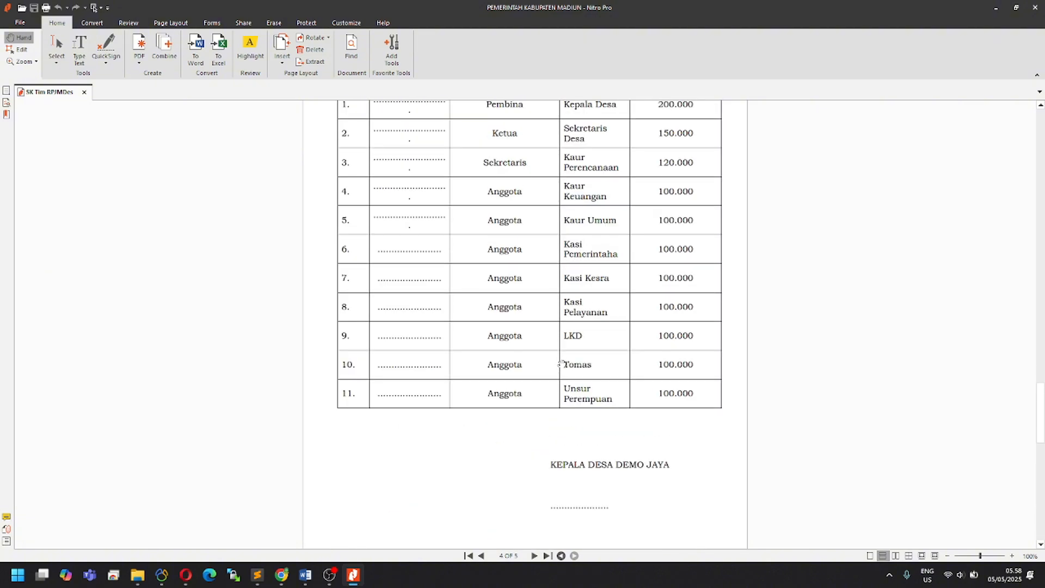
{"action": "scroll", "coordinate": [561, 364], "scroll_direction": "up", "scroll_amount": 3}
{"action": "scroll", "coordinate": [481, 242], "scroll_direction": "up", "scroll_amount": 1}
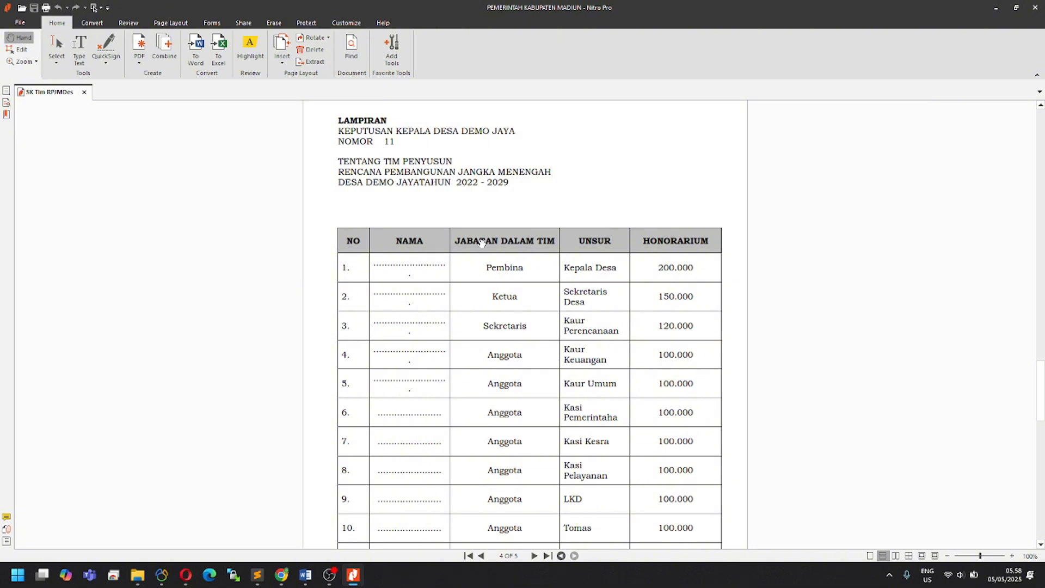
{"action": "scroll", "coordinate": [481, 242], "scroll_direction": "up", "scroll_amount": 3}
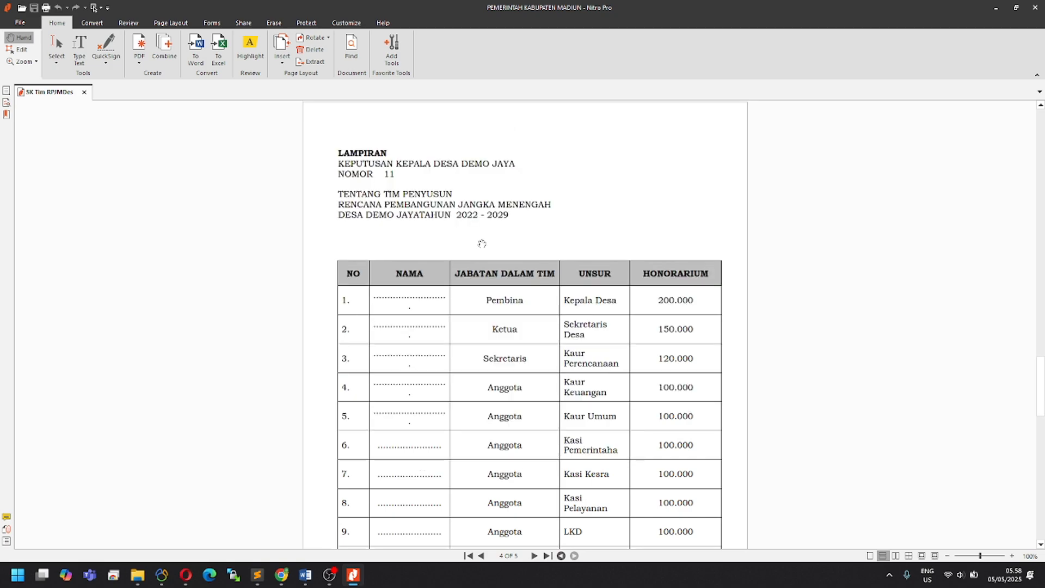
Step: Return to page 4's LAMPIRAN table of team members and honoraria
{"action": "left_click", "coordinate": [1036, 295]}
{"action": "left_click_drag", "start_coordinate": [1036, 295], "coordinate": [1016, 390]}
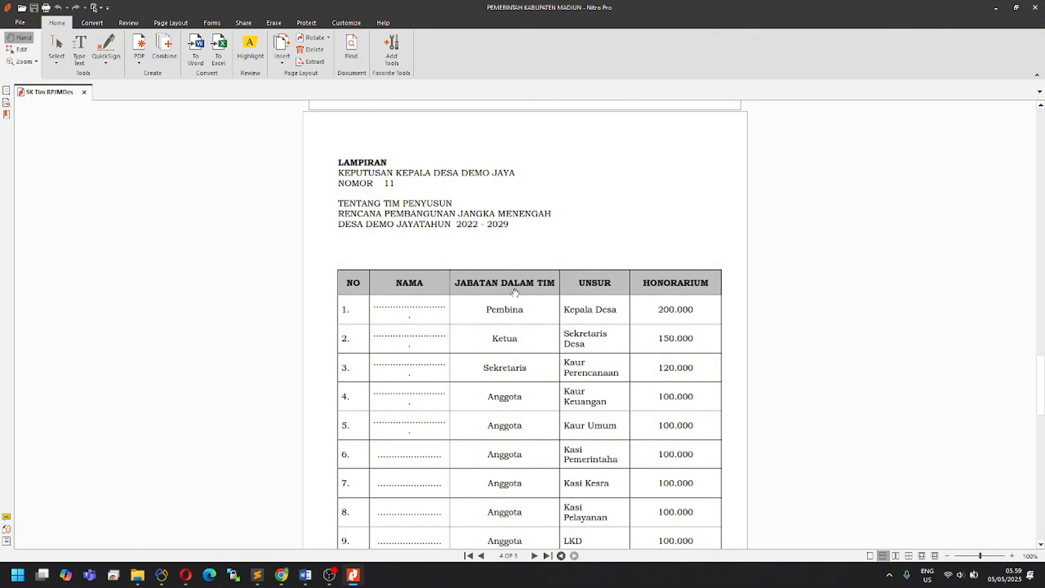
{"action": "scroll", "coordinate": [509, 292], "scroll_direction": "down", "scroll_amount": 2}
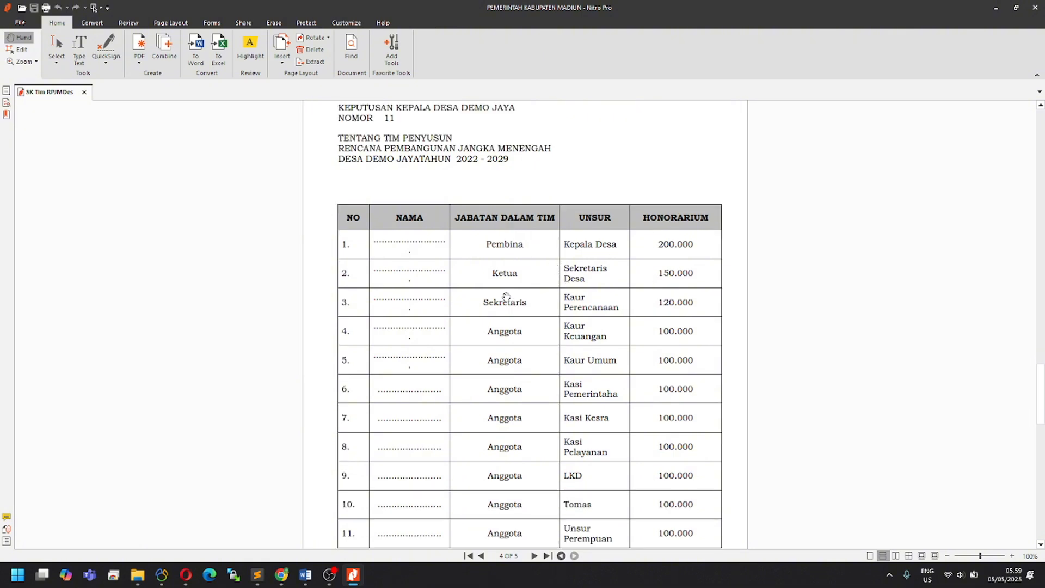
Step: Delete the two Lampiran appendix pages so the decree ends at the '4. Arsip' line
{"action": "left_click", "coordinate": [311, 49]}
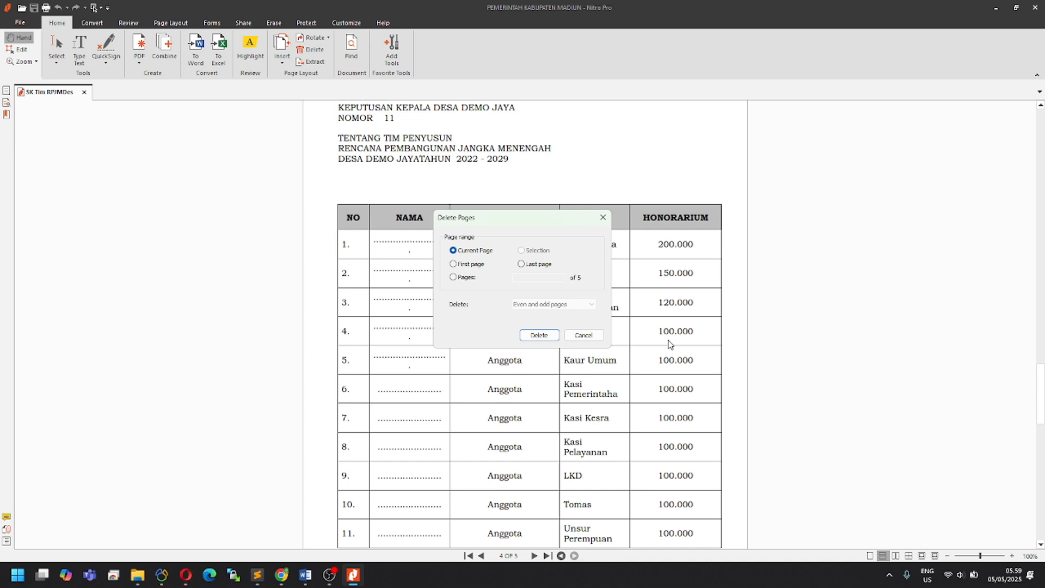
{"action": "left_click", "coordinate": [522, 335]}
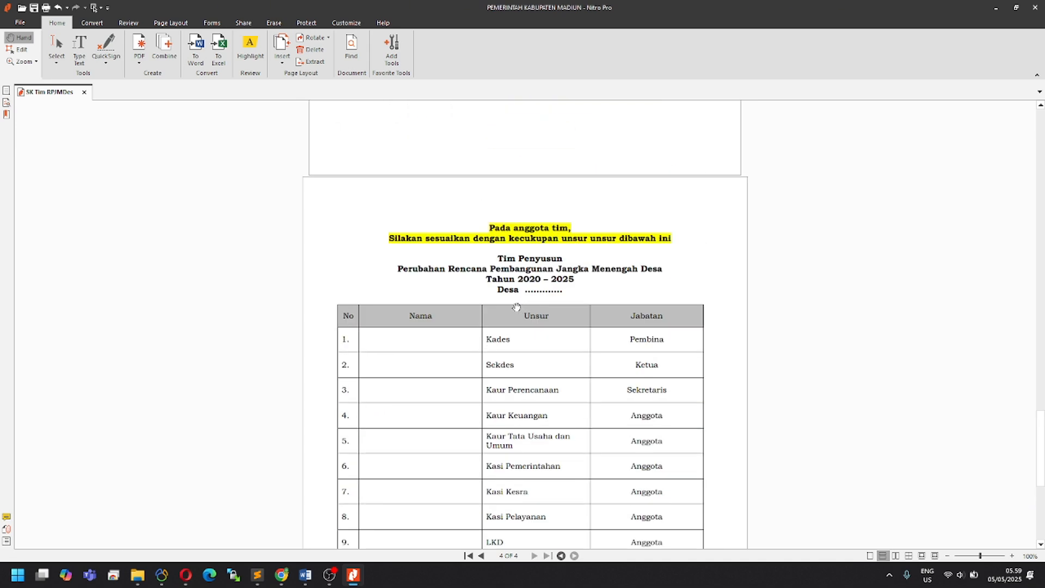
{"action": "left_click", "coordinate": [309, 49]}
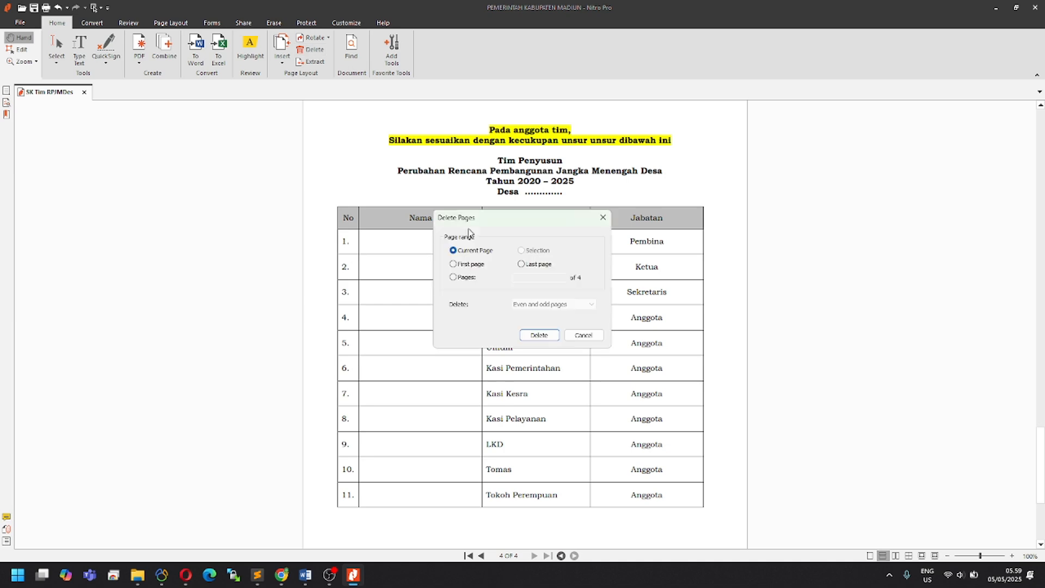
{"action": "left_click", "coordinate": [524, 335]}
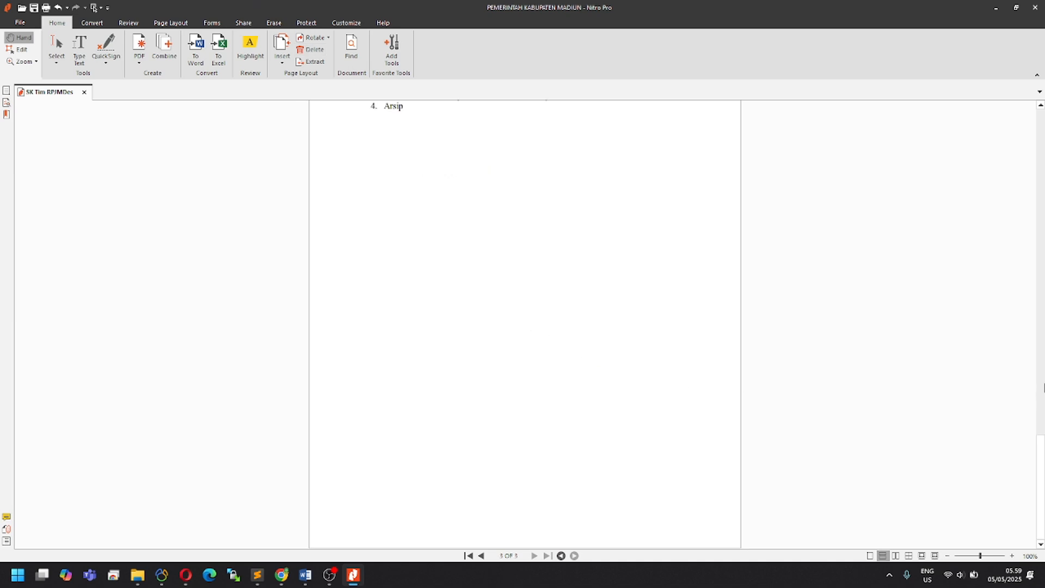
{"action": "left_click_drag", "start_coordinate": [1040, 452], "coordinate": [1042, 494]}
Step: Insert page 3 of SK Tim RPJMDes.pdf after the last page, making four pages
{"action": "left_click", "coordinate": [282, 53]}
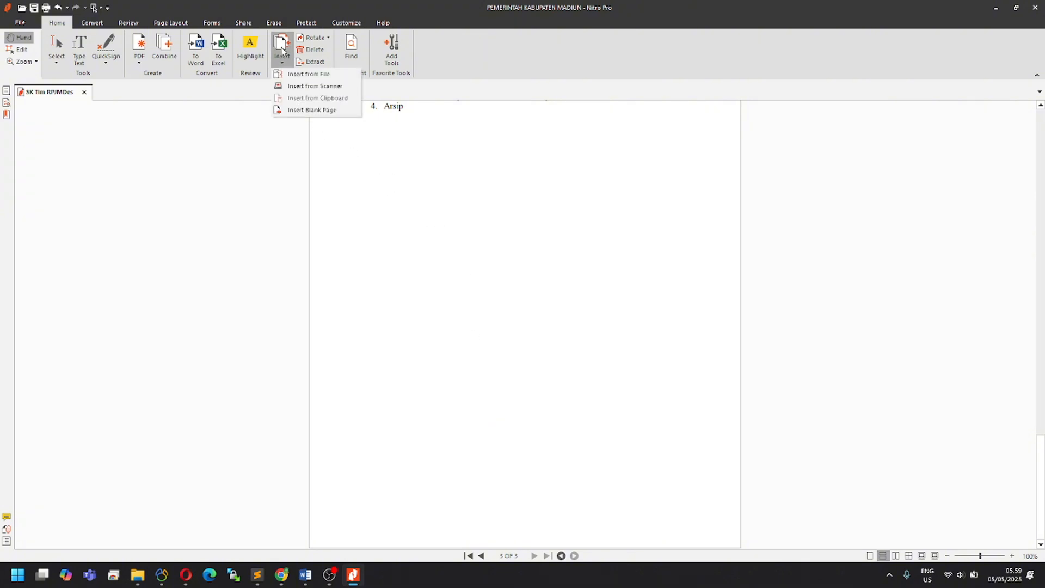
{"action": "left_click", "coordinate": [308, 74]}
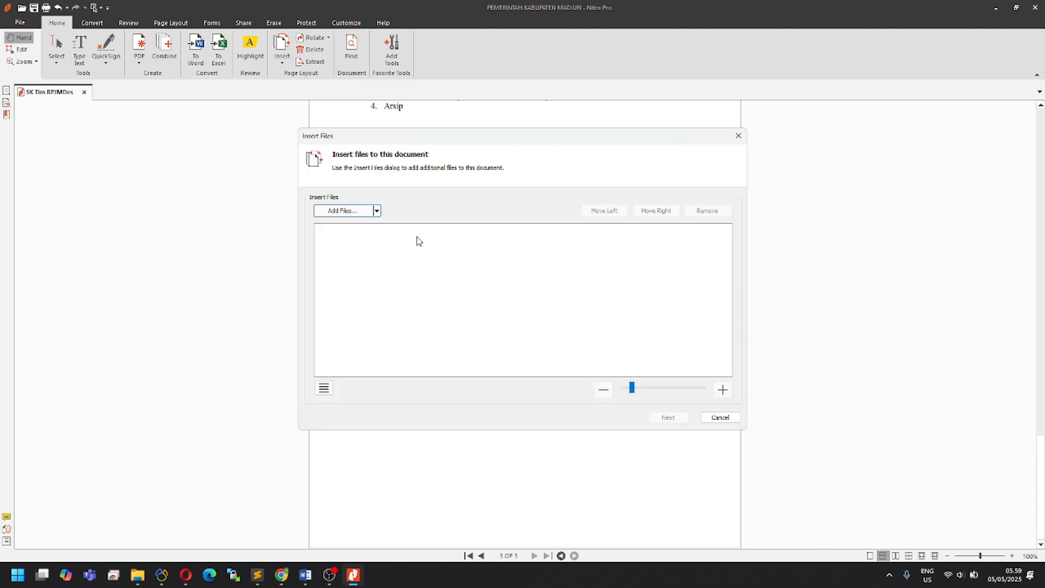
{"action": "left_click", "coordinate": [346, 215]}
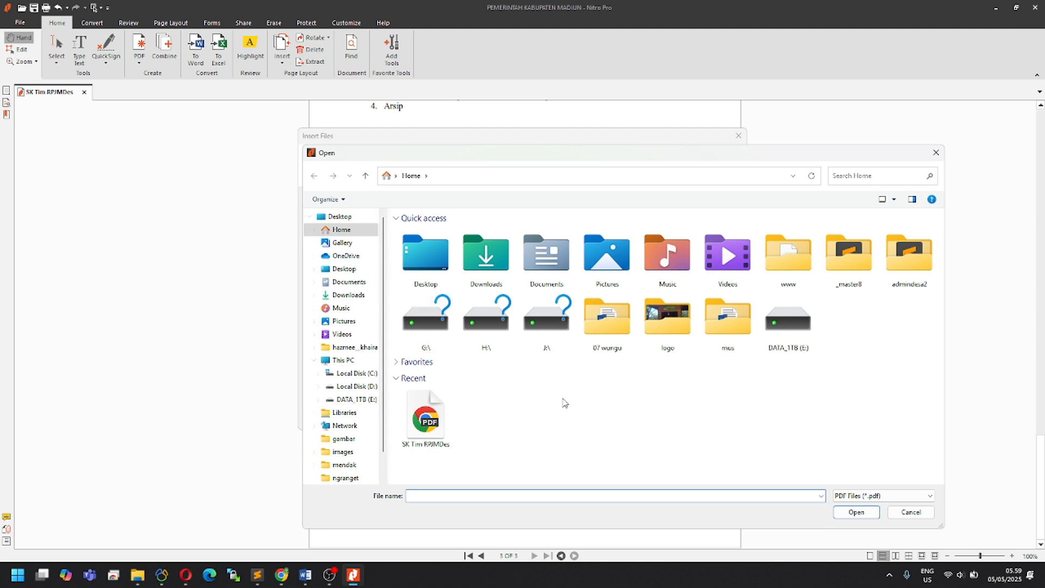
{"action": "left_click", "coordinate": [418, 422]}
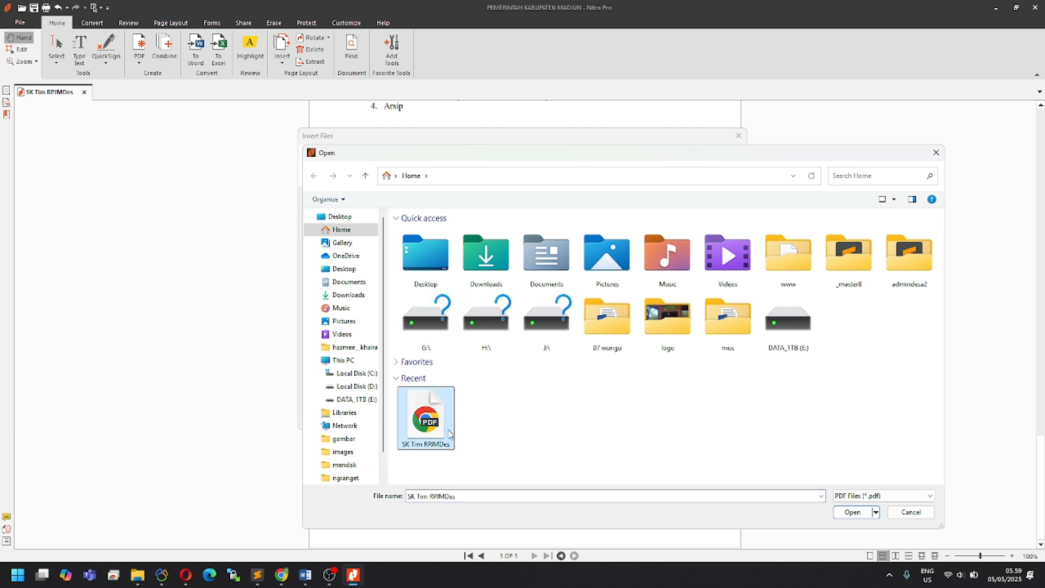
{"action": "left_click", "coordinate": [850, 514]}
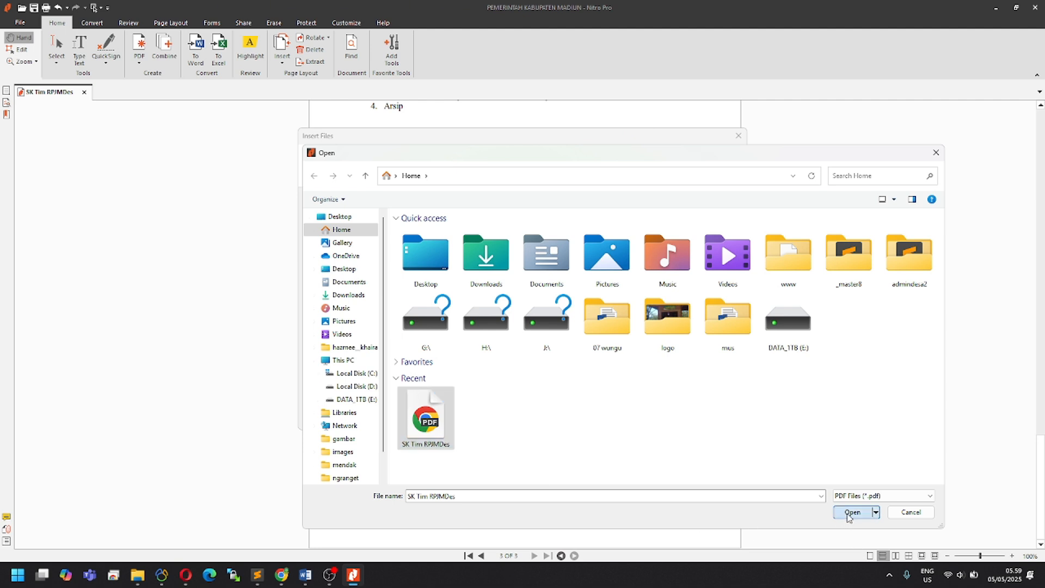
{"action": "left_click", "coordinate": [647, 417]}
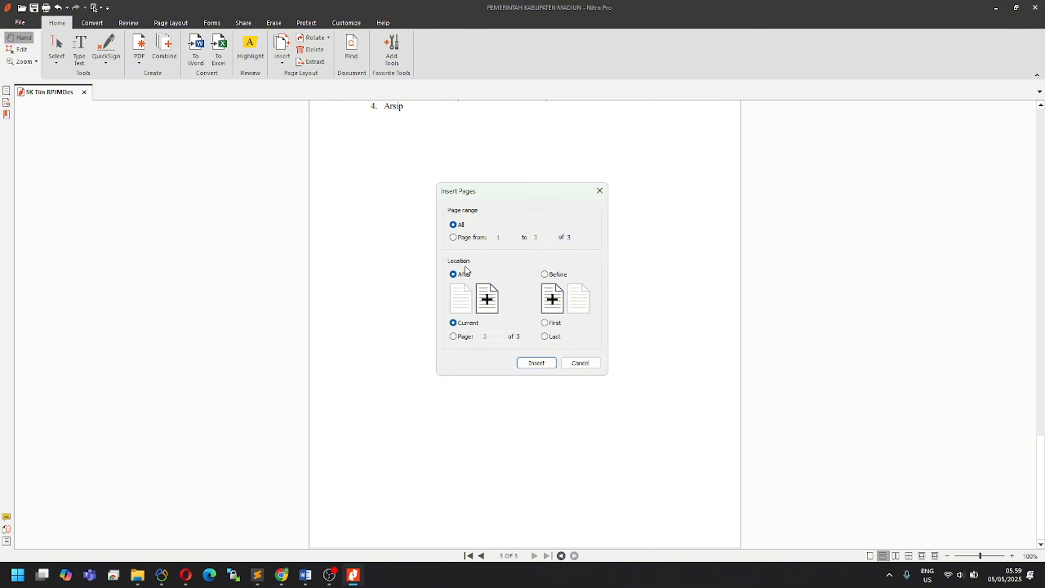
{"action": "left_click", "coordinate": [453, 238]}
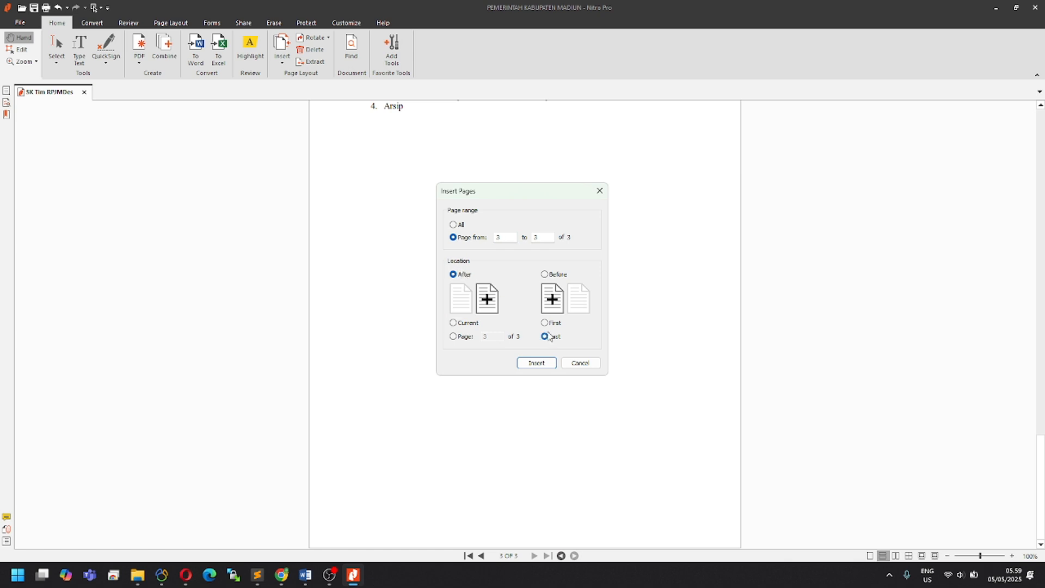
{"action": "left_click", "coordinate": [536, 363]}
Step: Bring up Nitro Pro's Insert Files dialog, cancelling the file browser without adding a file
{"action": "scroll", "coordinate": [1043, 493], "scroll_direction": "down", "scroll_amount": 2}
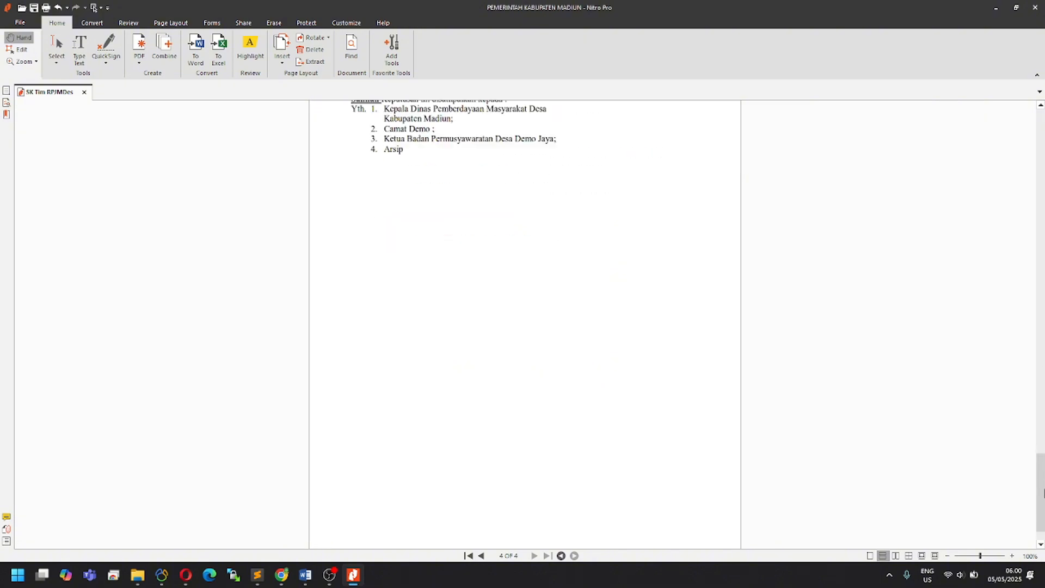
{"action": "mouse_move", "coordinate": [1043, 492]}
{"action": "left_mouse_down"}
{"action": "mouse_move", "coordinate": [1041, 125]}
{"action": "mouse_move", "coordinate": [1041, 490]}
{"action": "left_mouse_up"}
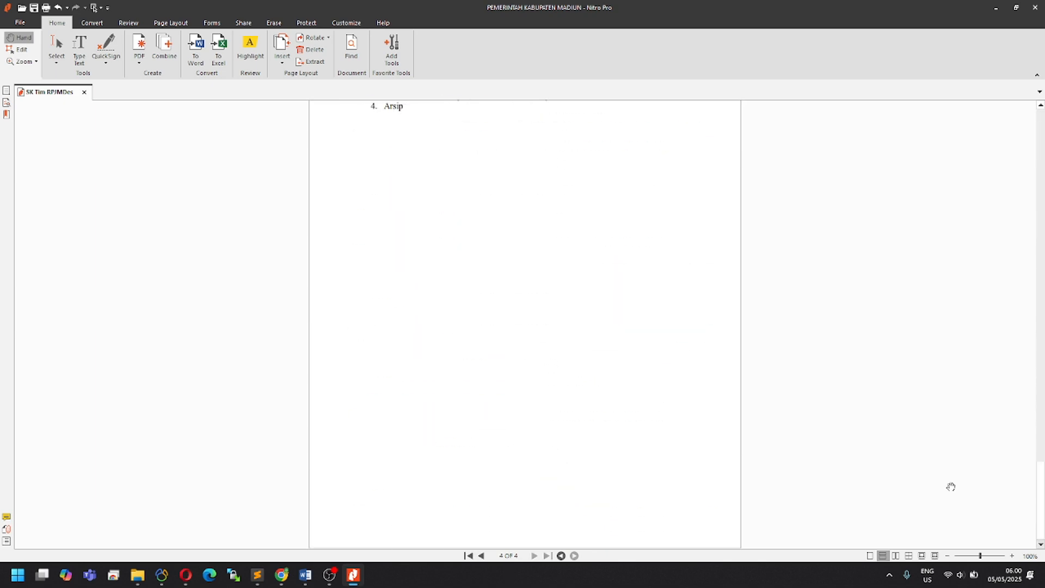
{"action": "left_click", "coordinate": [284, 52]}
{"action": "left_click", "coordinate": [301, 77]}
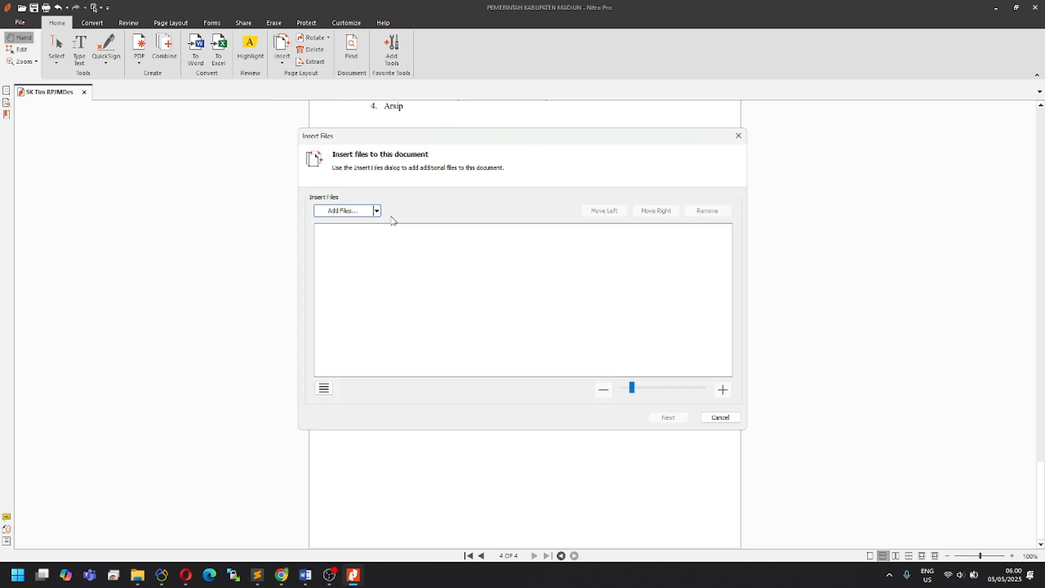
{"action": "left_click", "coordinate": [346, 214]}
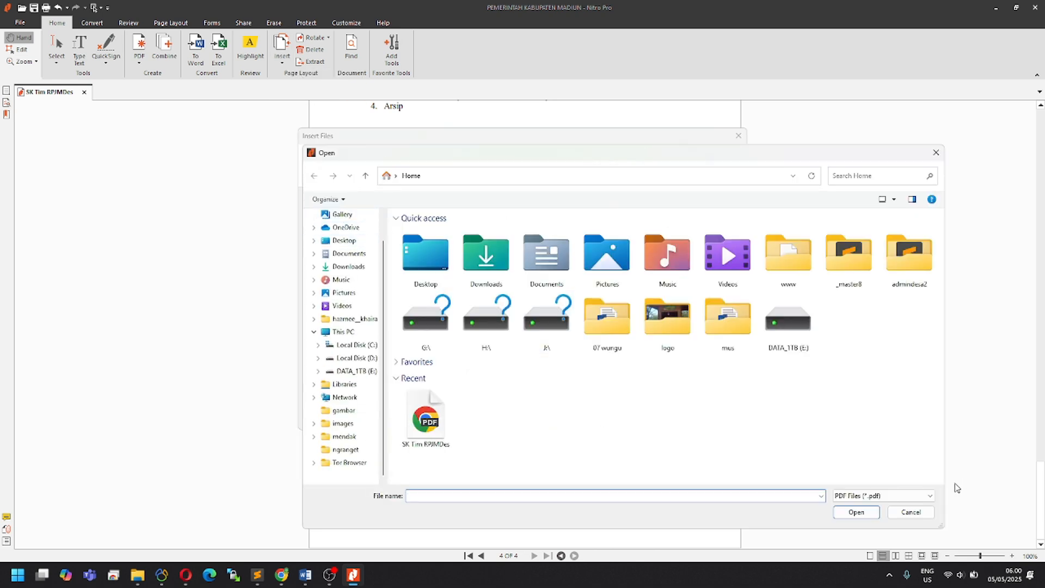
{"action": "left_click", "coordinate": [911, 513]}
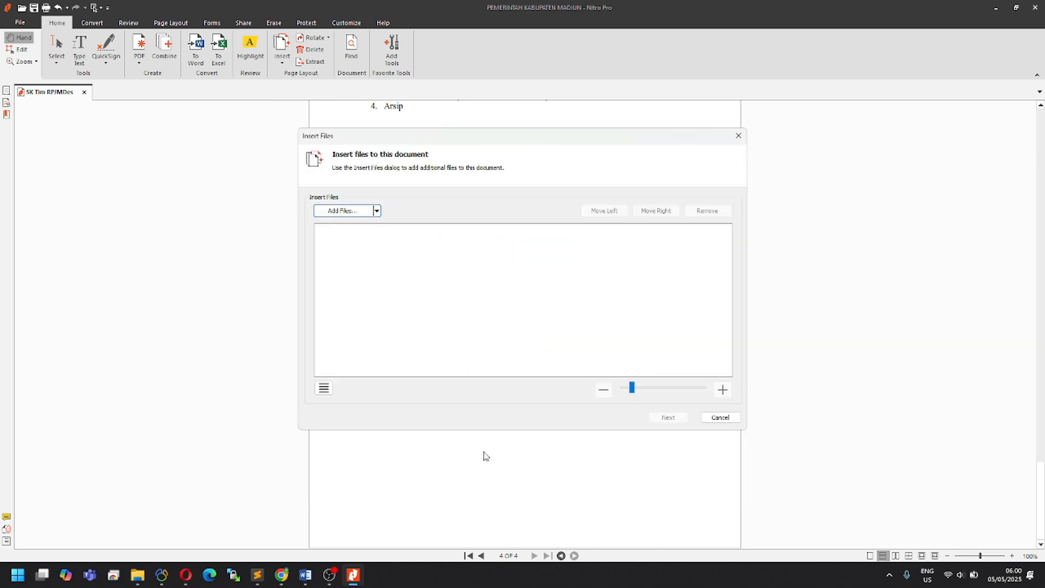
{"action": "mouse_move", "coordinate": [310, 575]}
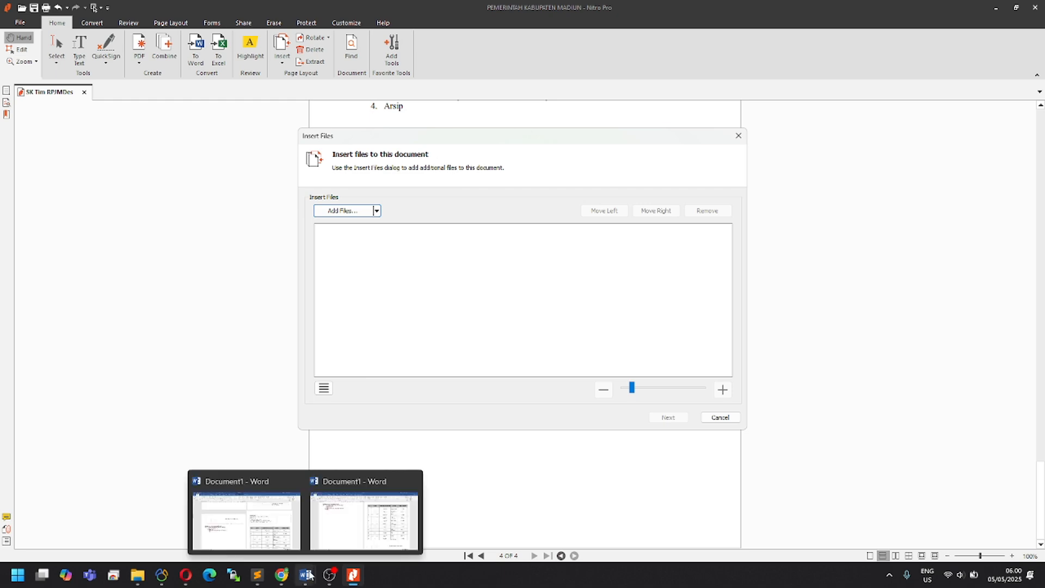
{"action": "left_click", "coordinate": [364, 522]}
Step: Export the Word document to Documents as the PDF 'SK Tim RPJMDes 2'
{"action": "left_click", "coordinate": [15, 27]}
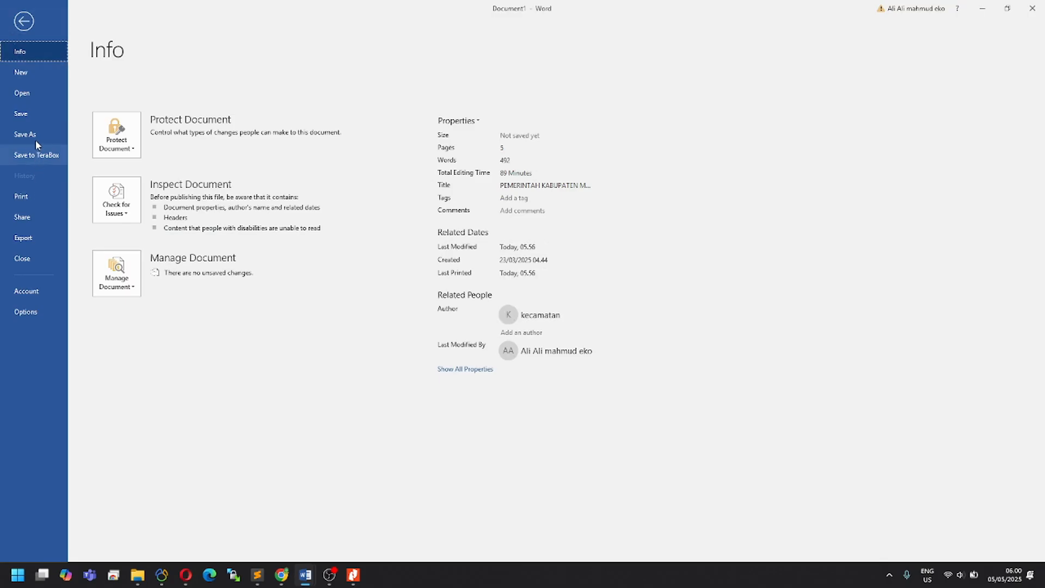
{"action": "left_click", "coordinate": [32, 238]}
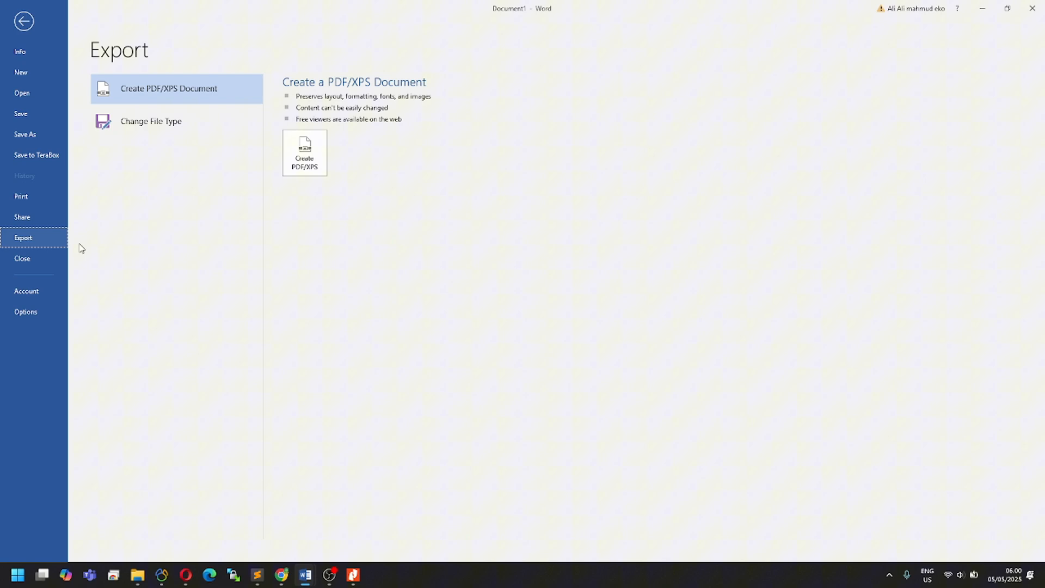
{"action": "left_click", "coordinate": [305, 152]}
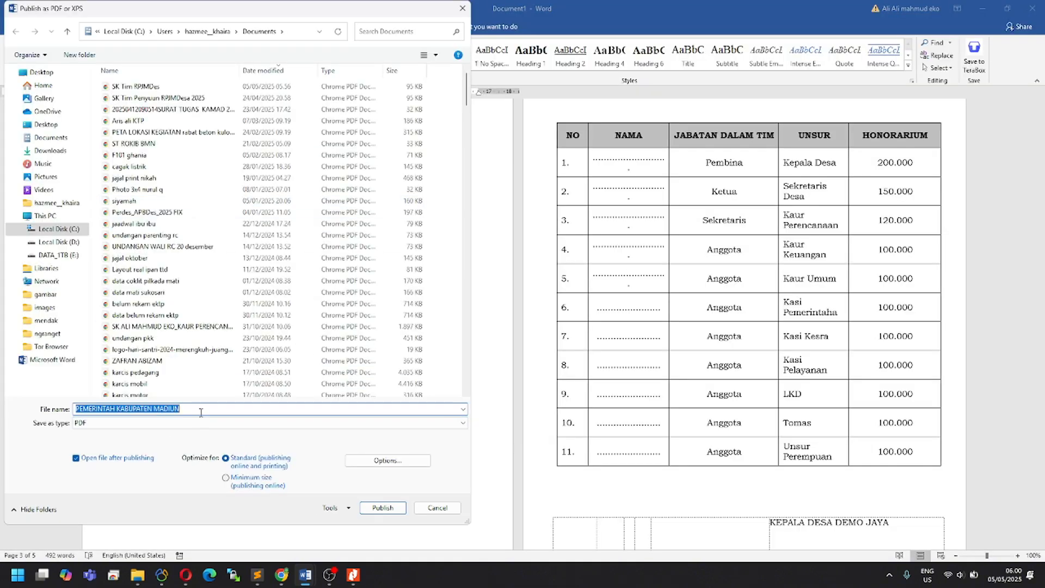
{"action": "left_click", "coordinate": [172, 88]}
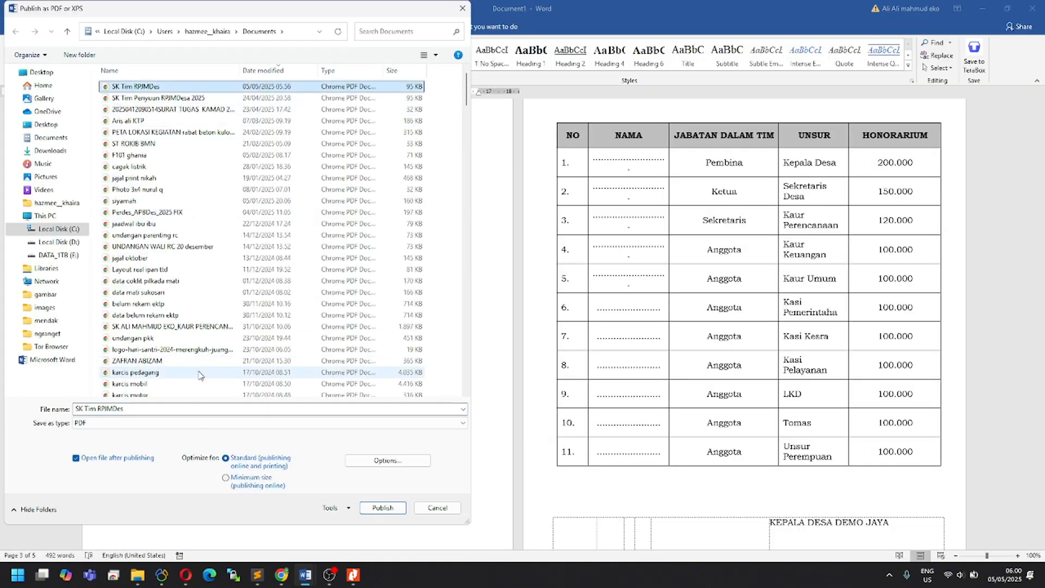
{"action": "left_click", "coordinate": [190, 407]}
{"action": "type", "text": "2"}
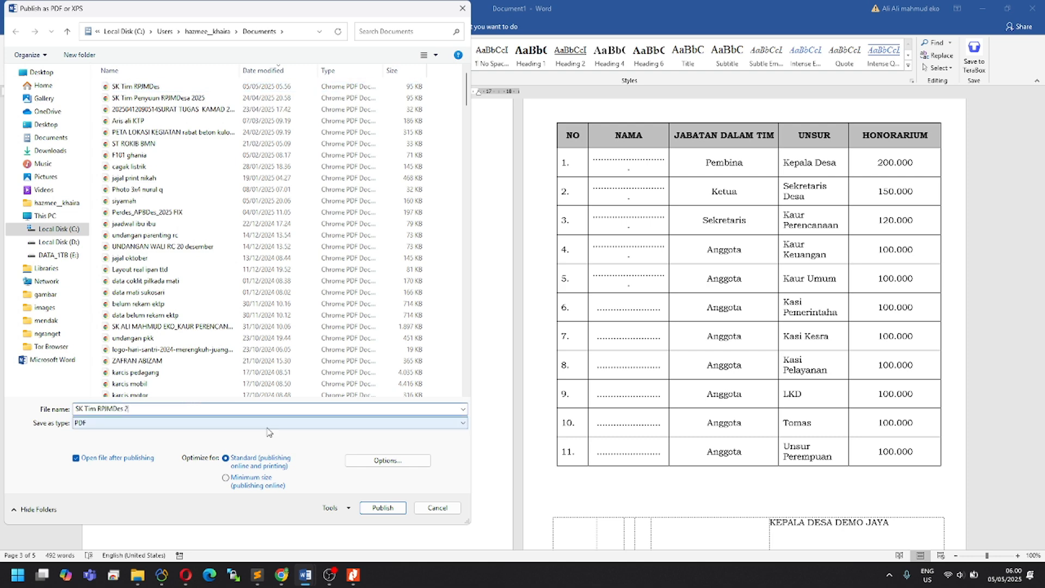
{"action": "left_click", "coordinate": [381, 507]}
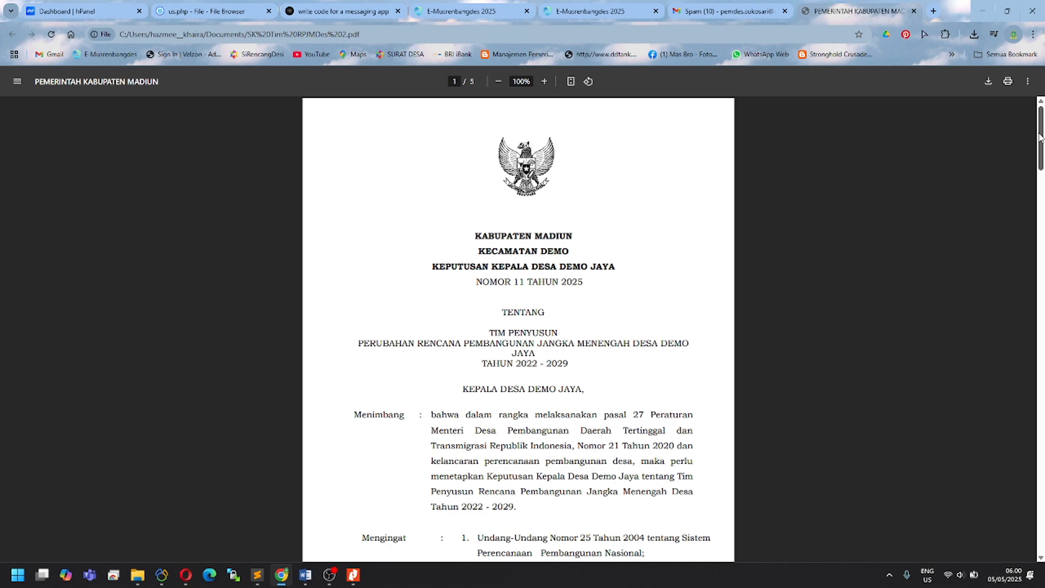
{"action": "left_click_drag", "start_coordinate": [1039, 136], "coordinate": [972, 478]}
Step: Insert pages 4–5 of SK Tim RPJMDes 2.pdf after the decree's last page
{"action": "left_click", "coordinate": [353, 574]}
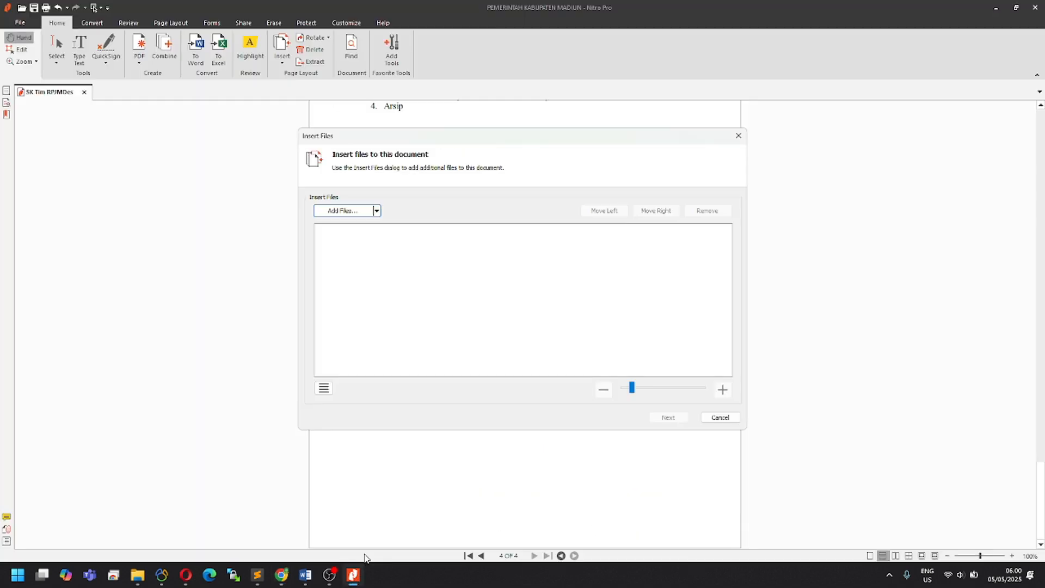
{"action": "left_click", "coordinate": [343, 211]}
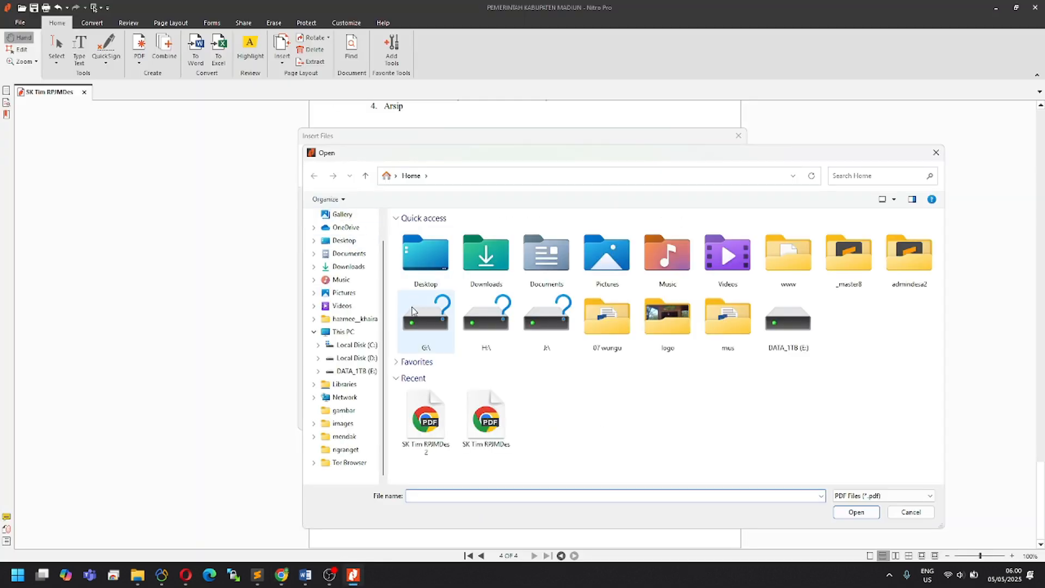
{"action": "left_click", "coordinate": [425, 422]}
{"action": "left_click", "coordinate": [843, 514]}
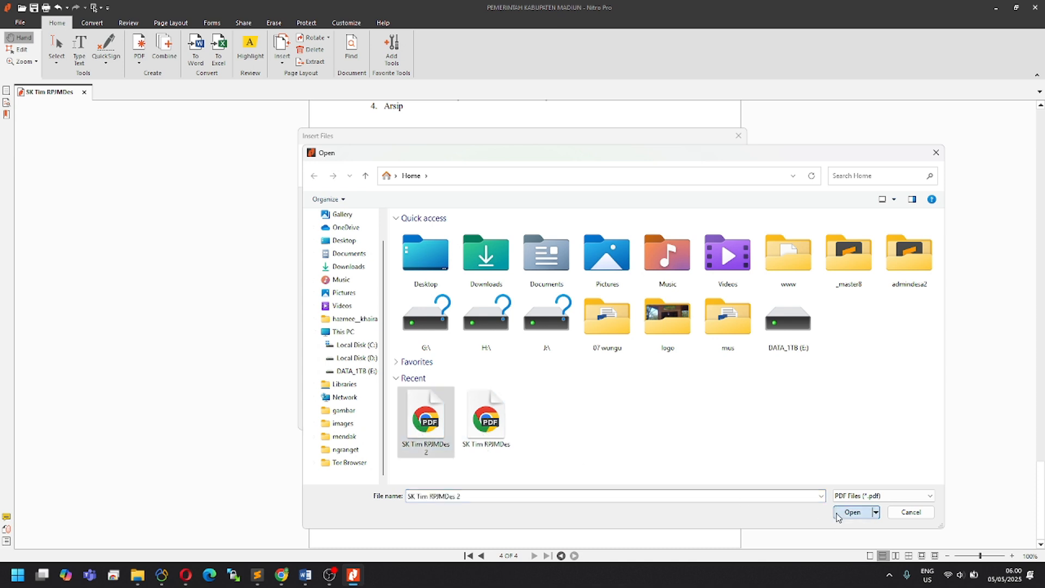
{"action": "left_click", "coordinate": [673, 423]}
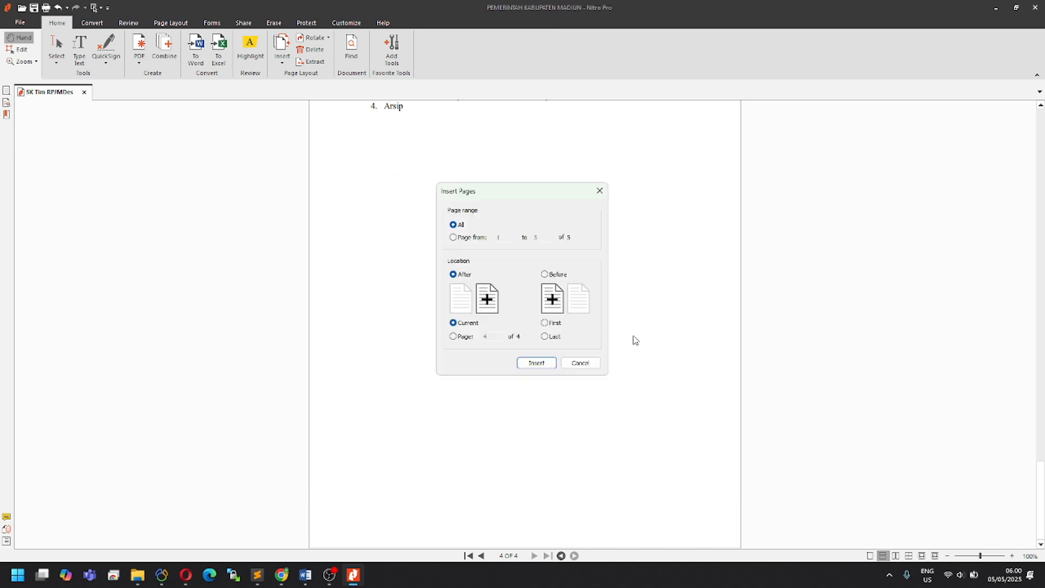
{"action": "left_click", "coordinate": [453, 237]}
{"action": "left_click", "coordinate": [545, 337]}
{"action": "left_click", "coordinate": [550, 364]}
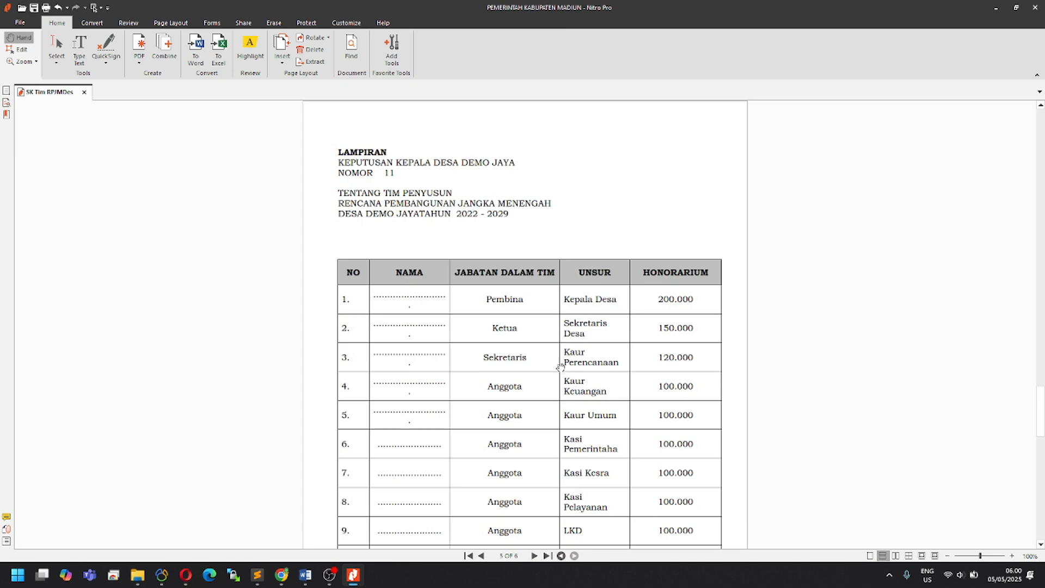
Step: Check page 5's Lampiran table and KEPALA DESA DEMO JAYA signature, then save the document
{"action": "mouse_move", "coordinate": [1040, 399]}
{"action": "left_mouse_down"}
{"action": "mouse_move", "coordinate": [1040, 121]}
{"action": "mouse_move", "coordinate": [1027, 237]}
{"action": "mouse_move", "coordinate": [1032, 411]}
{"action": "left_mouse_up"}
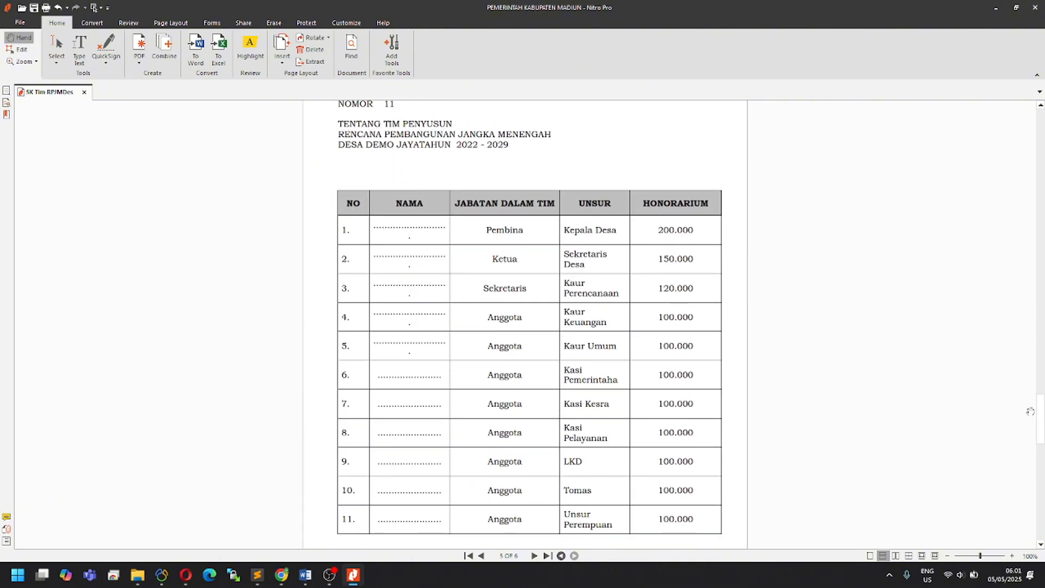
{"action": "scroll", "coordinate": [556, 299], "scroll_direction": "down", "scroll_amount": 1}
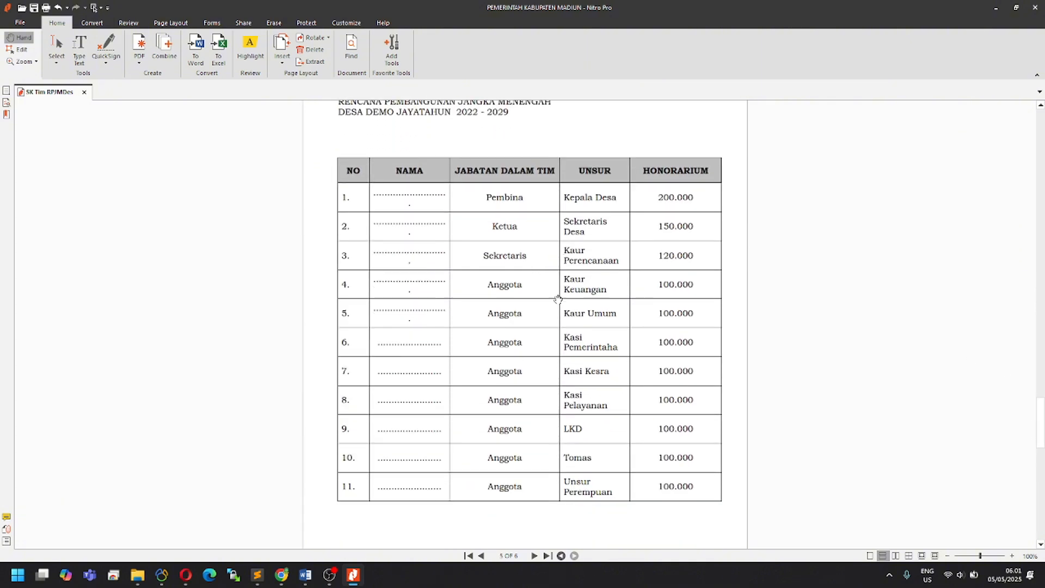
{"action": "scroll", "coordinate": [562, 325], "scroll_direction": "down", "scroll_amount": 4}
{"action": "scroll", "coordinate": [579, 334], "scroll_direction": "down", "scroll_amount": 2}
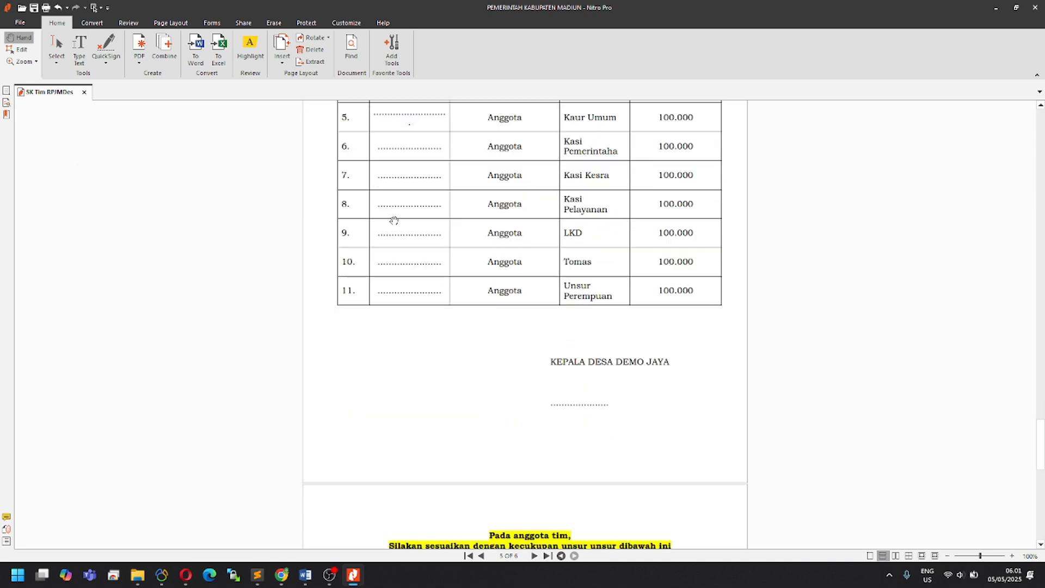
{"action": "left_click", "coordinate": [35, 8]}
Step: Check SK Tim RPJMDes at the top of File Explorer's Recent list and its context menu
{"action": "mouse_move", "coordinate": [137, 575]}
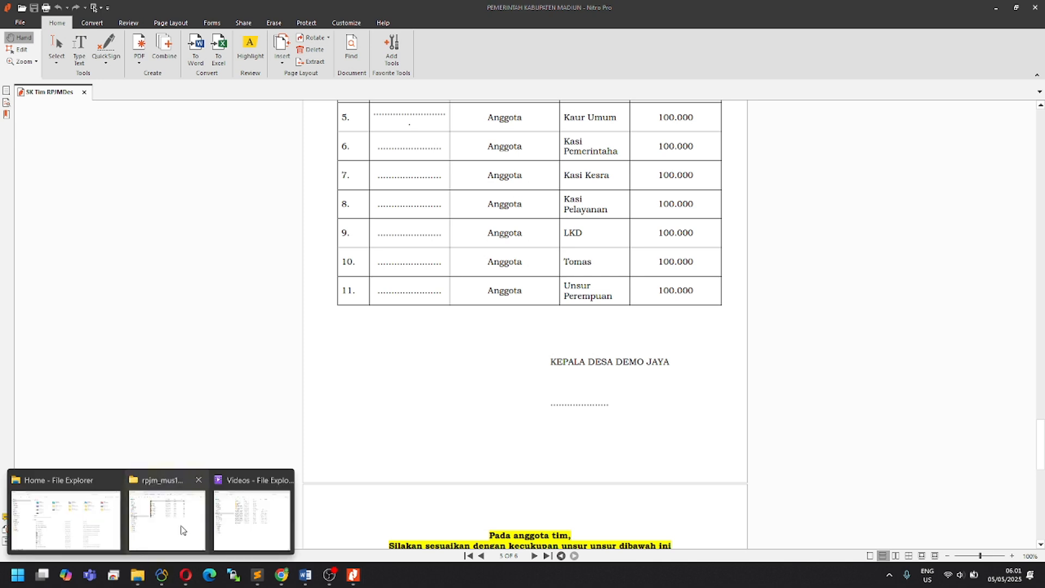
{"action": "left_click", "coordinate": [85, 538]}
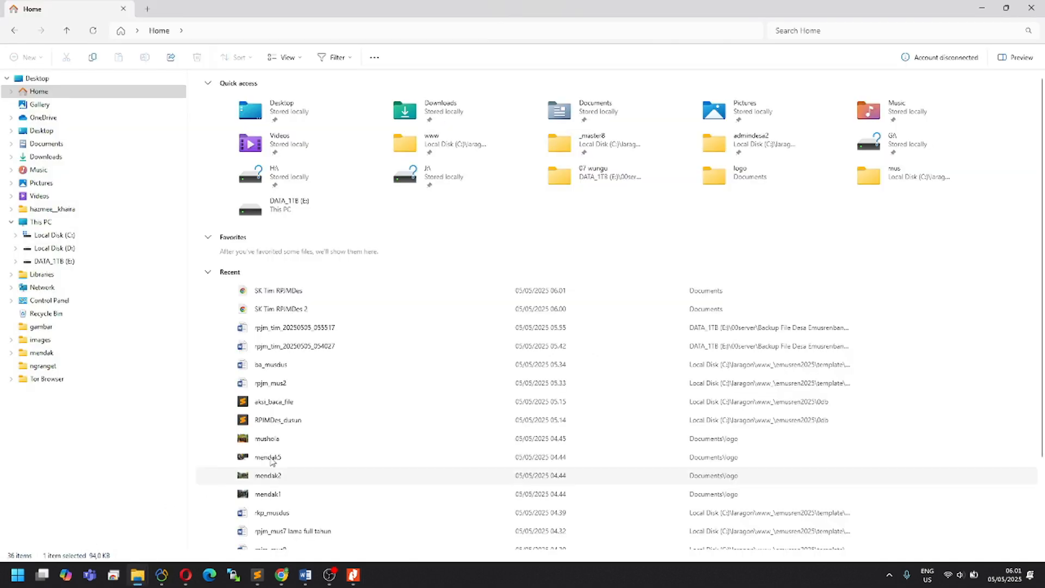
{"action": "left_click", "coordinate": [276, 293]}
{"action": "right_click", "coordinate": [275, 292]}
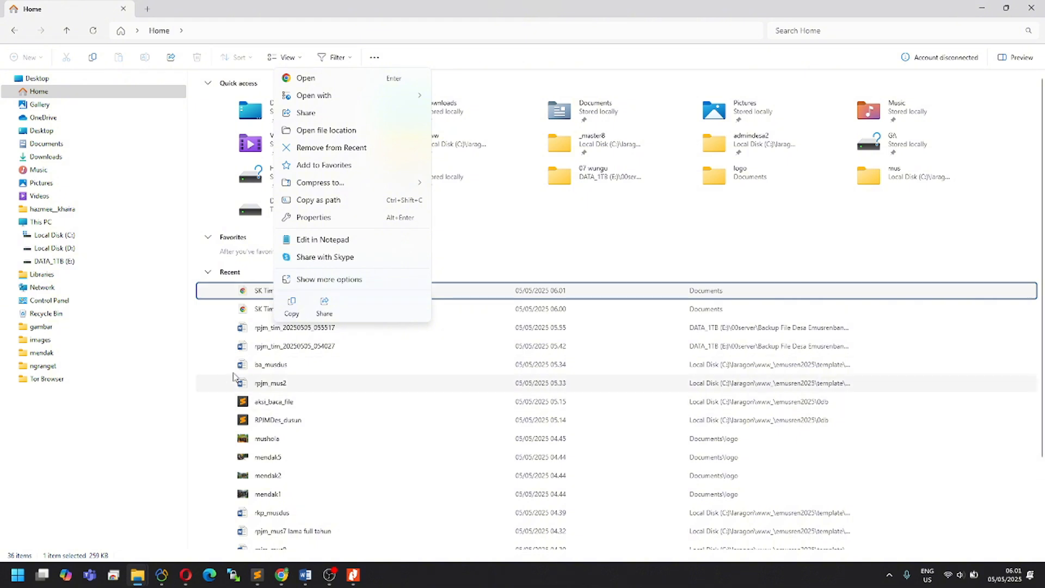
{"action": "left_click", "coordinate": [251, 292]}
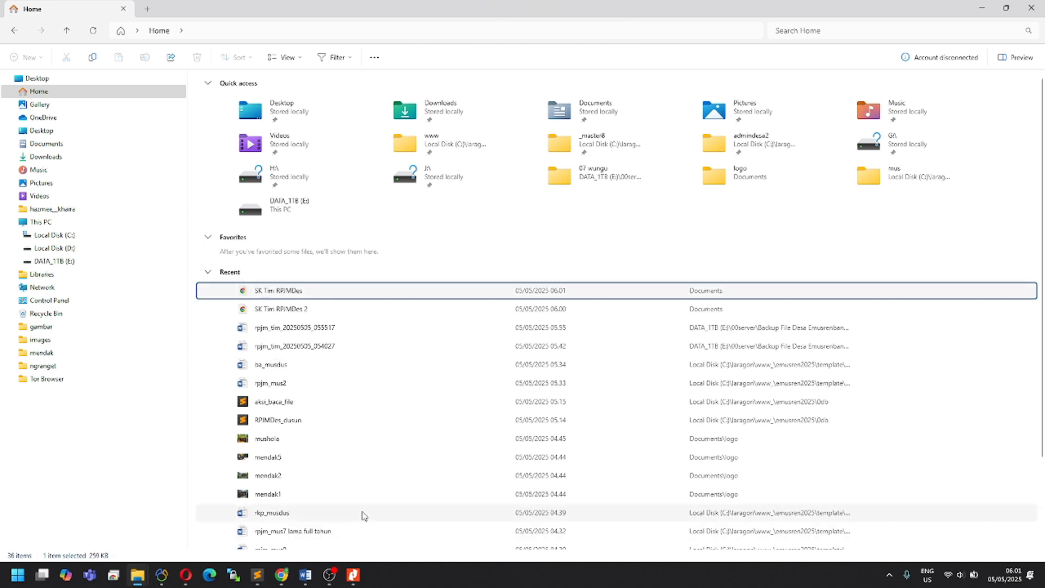
Step: Attach SK Tim RPJMDes 2.pdf under SK dan Tim Penyusun RPJMDes, save, and confirm the success message
{"action": "left_click", "coordinate": [281, 575]}
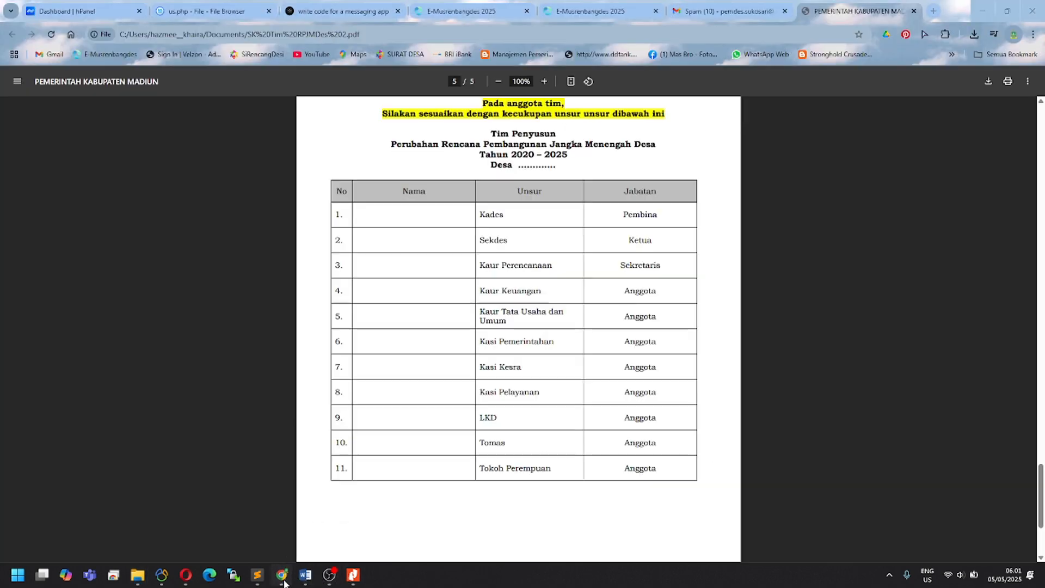
{"action": "left_click", "coordinate": [592, 11]}
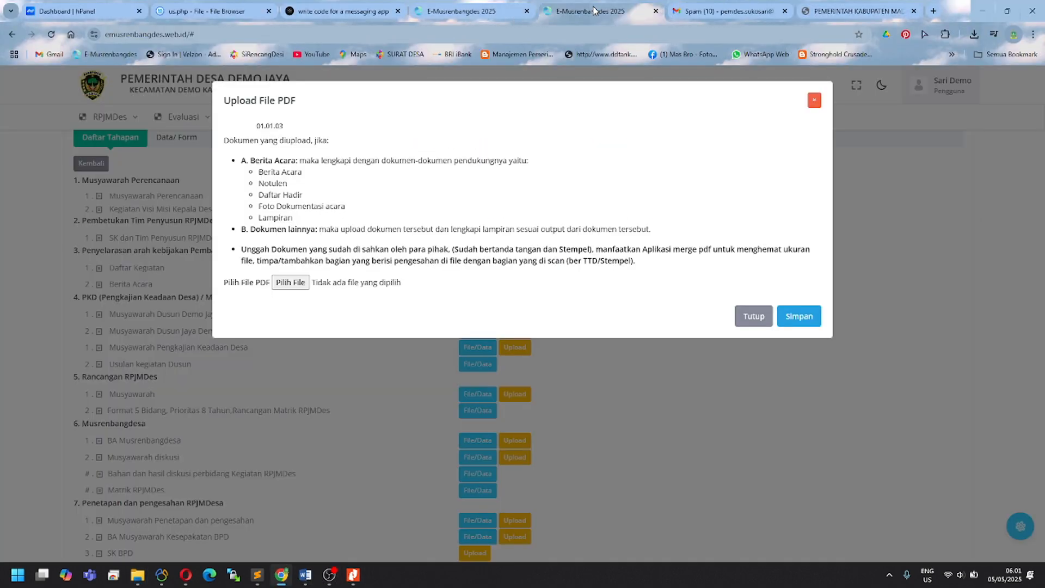
{"action": "left_click", "coordinate": [288, 283]}
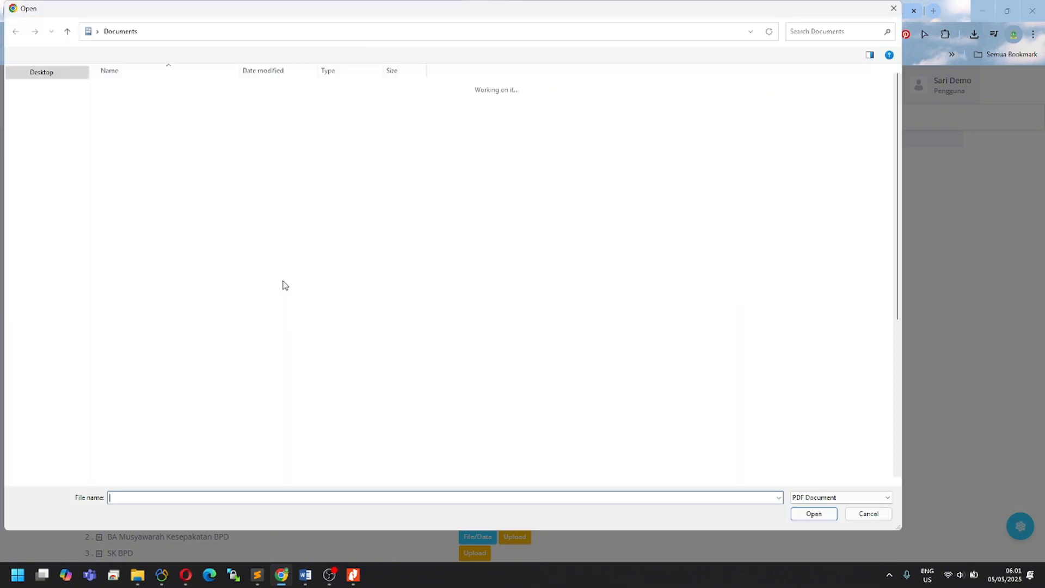
{"action": "left_click", "coordinate": [43, 86]}
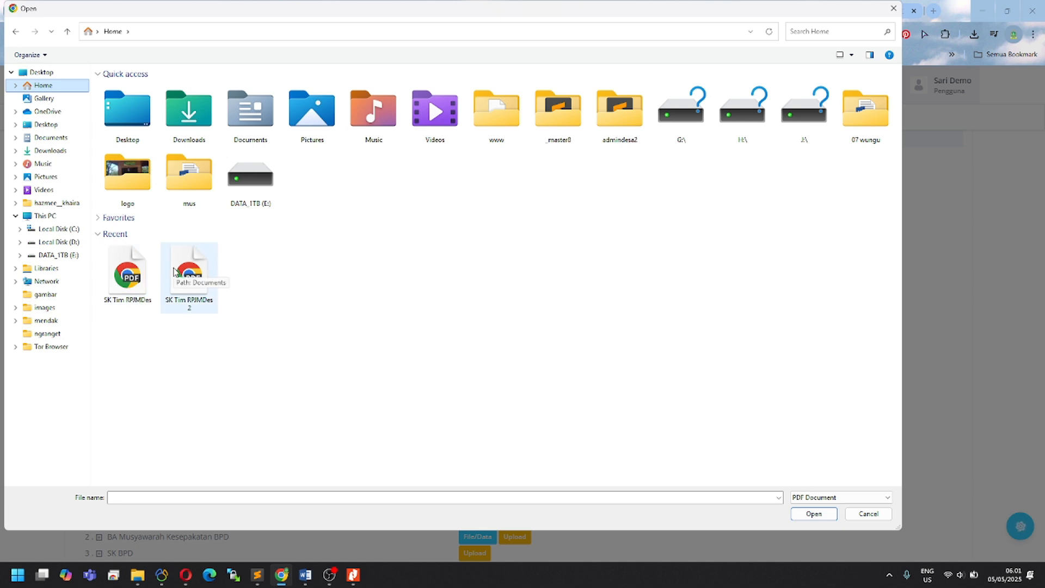
{"action": "left_click", "coordinate": [186, 274]}
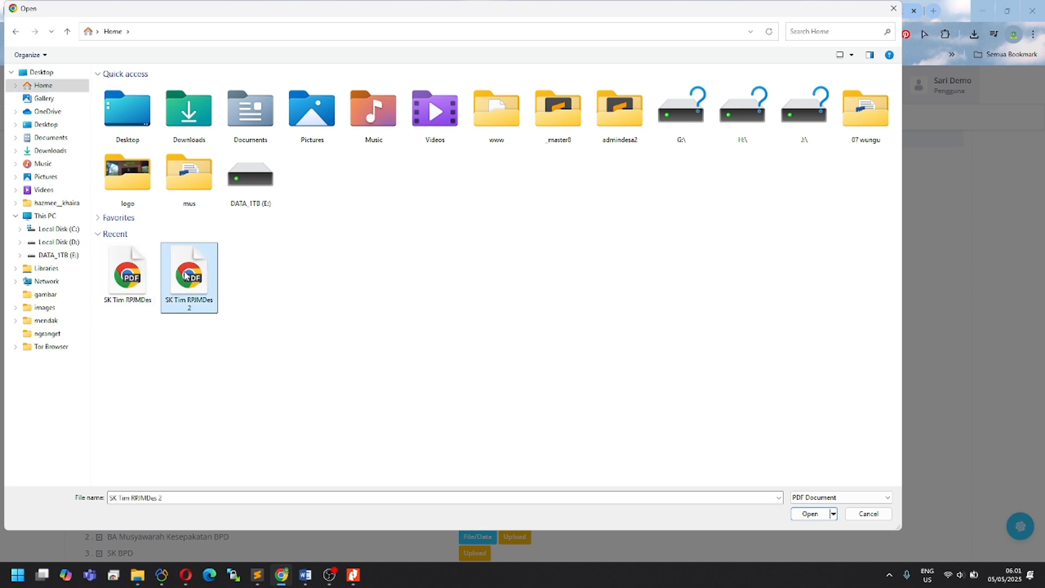
{"action": "left_click", "coordinate": [810, 513]}
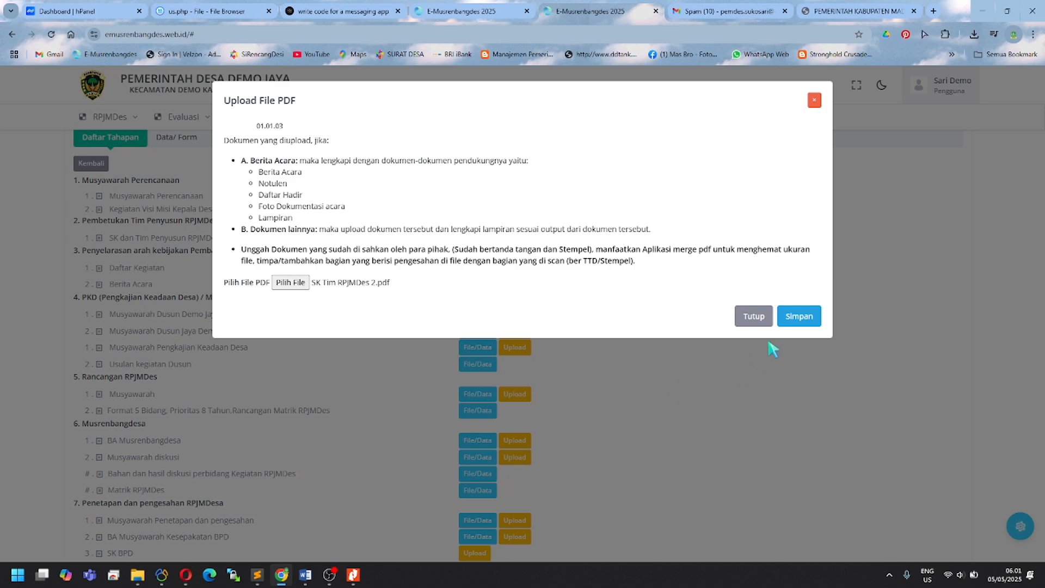
{"action": "left_click", "coordinate": [799, 318]}
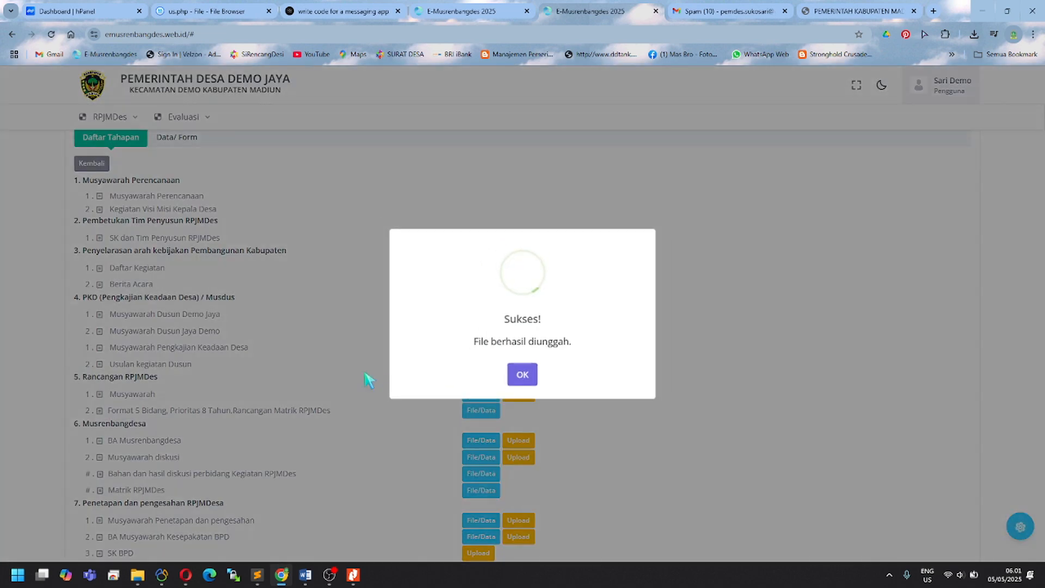
{"action": "left_click", "coordinate": [522, 377]}
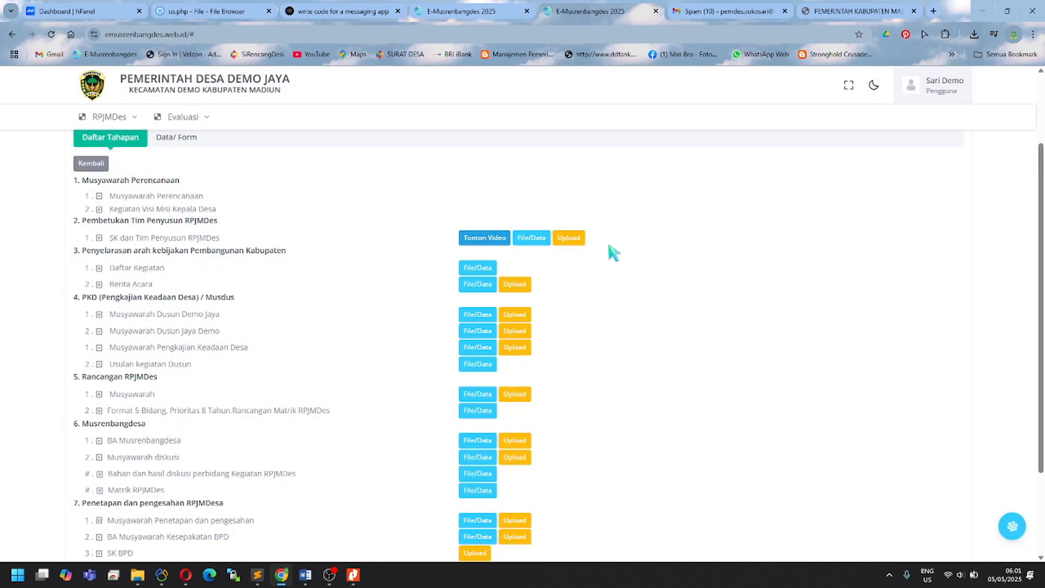
Step: Reload Data RPJMDes and preview the 5-page SK Kepala Desa Demo Jaya PDF, then close it
{"action": "left_click", "coordinate": [51, 35]}
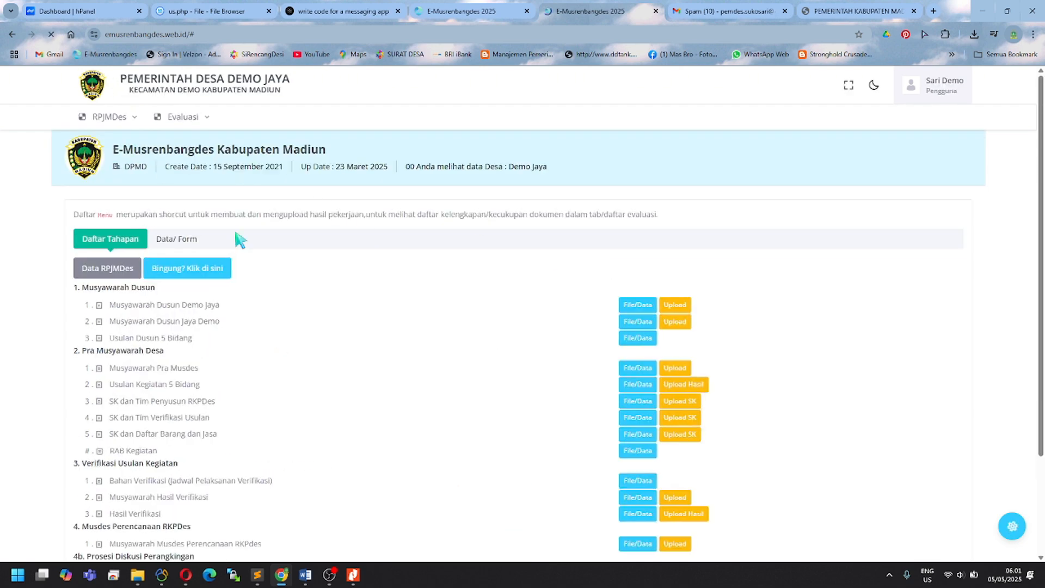
{"action": "left_click", "coordinate": [112, 269]}
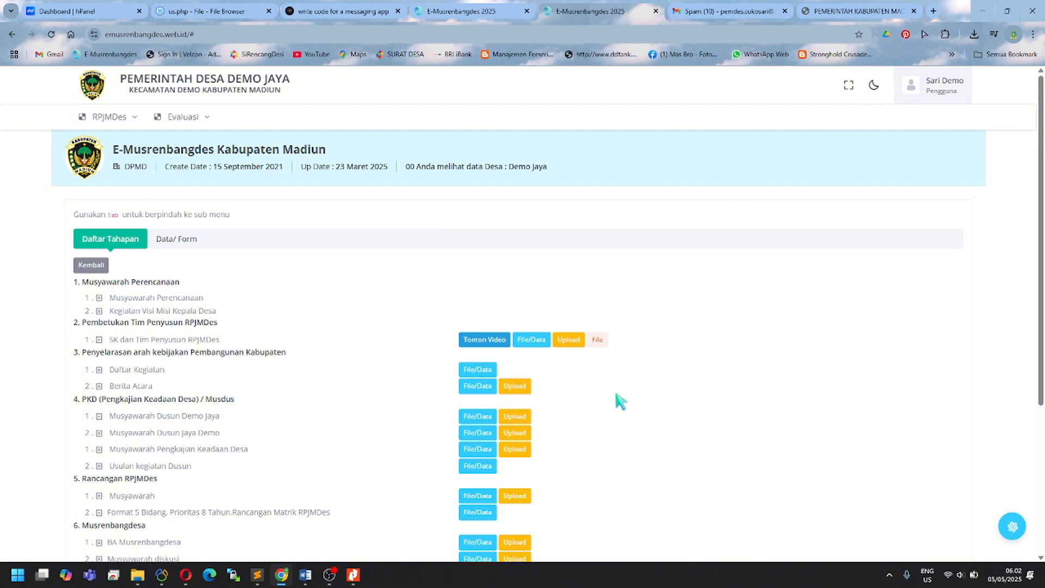
{"action": "left_click", "coordinate": [603, 341]}
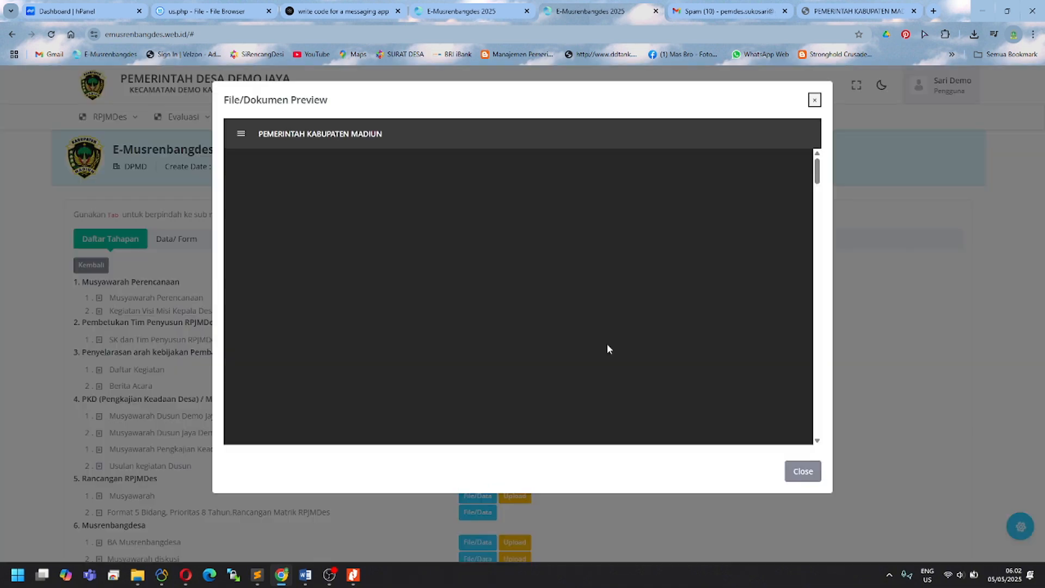
{"action": "left_click_drag", "start_coordinate": [811, 185], "coordinate": [825, 340]}
{"action": "left_click", "coordinate": [814, 100]}
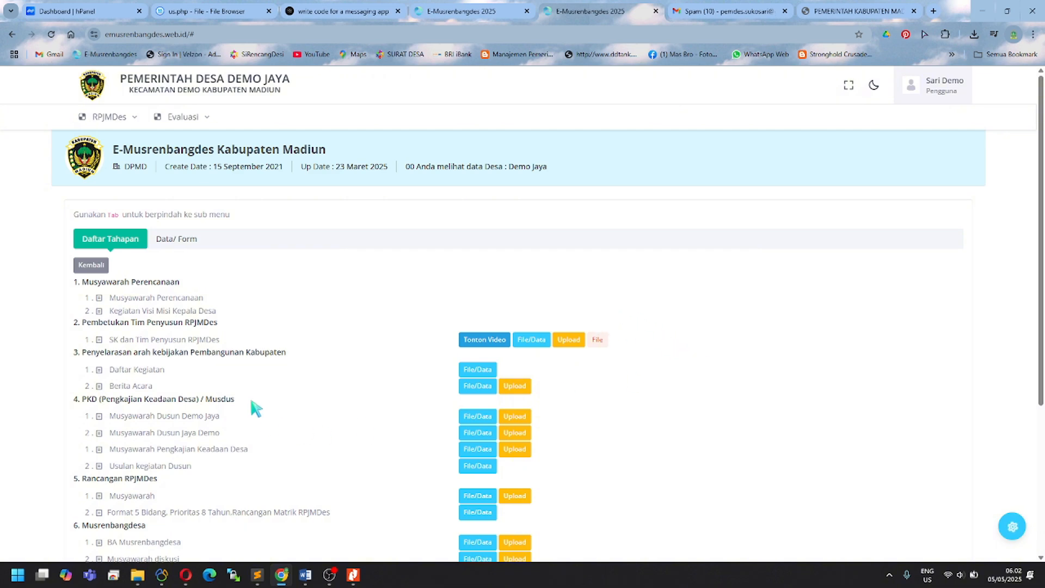
Step: Open the Data Musyawarah records for the stage-3 Berita Acara item
{"action": "scroll", "coordinate": [256, 409], "scroll_direction": "down", "scroll_amount": 1}
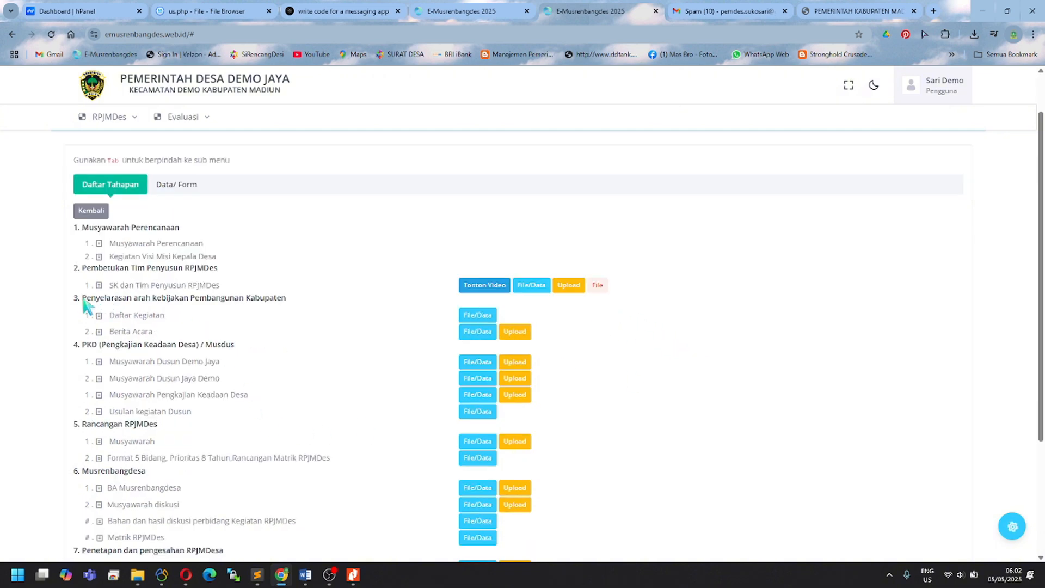
{"action": "left_click_drag", "start_coordinate": [83, 299], "coordinate": [287, 303]}
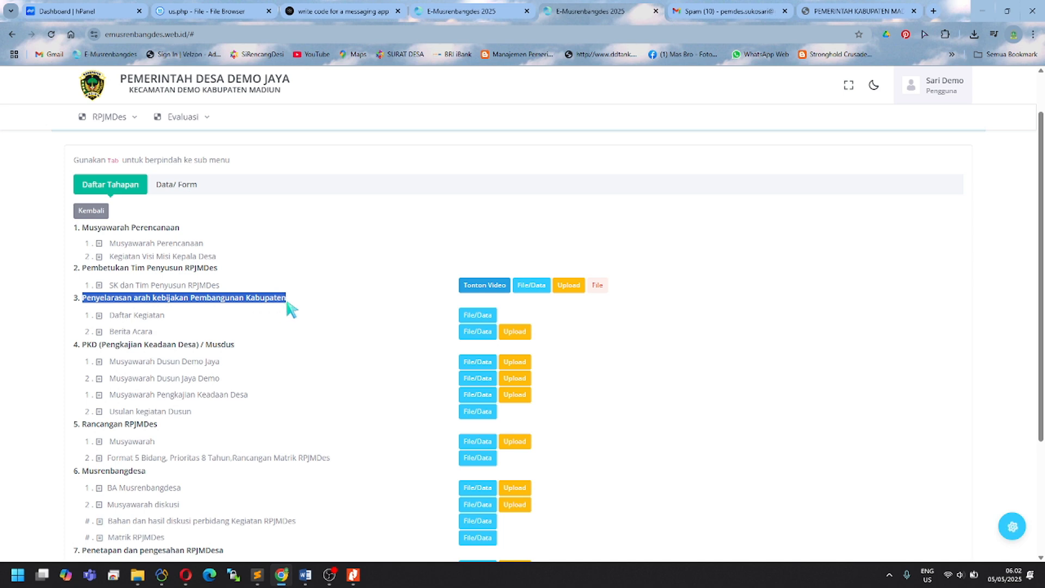
{"action": "left_click", "coordinate": [209, 322]}
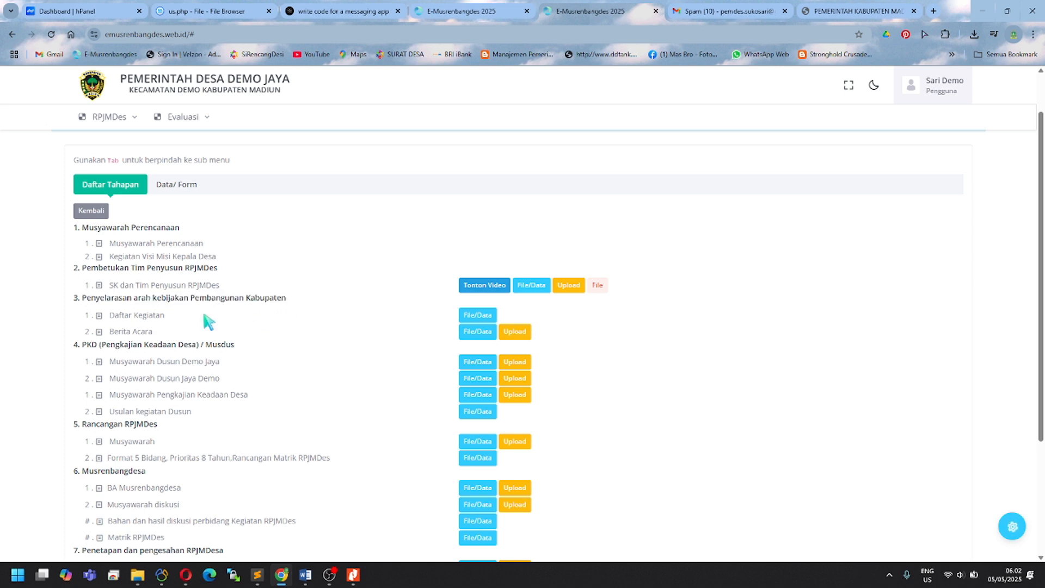
{"action": "scroll", "coordinate": [194, 327], "scroll_direction": "down", "scroll_amount": 1}
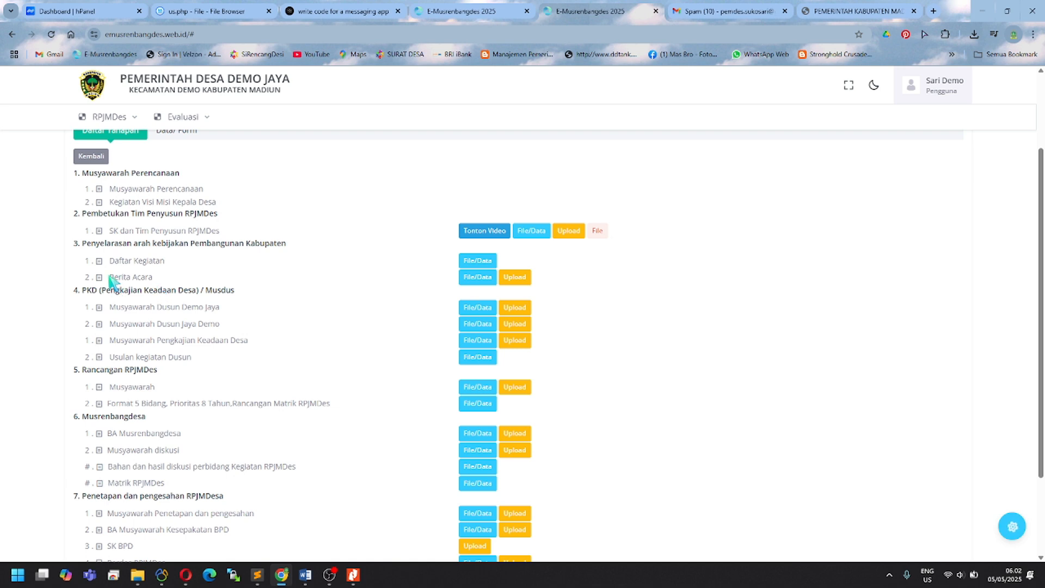
{"action": "left_click_drag", "start_coordinate": [110, 279], "coordinate": [162, 278]}
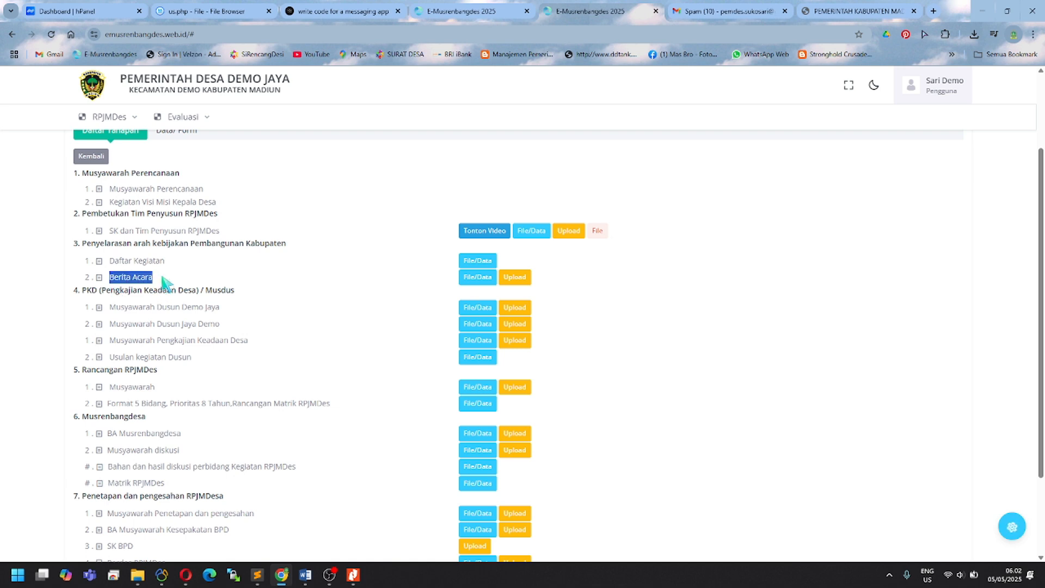
{"action": "left_click", "coordinate": [363, 282]}
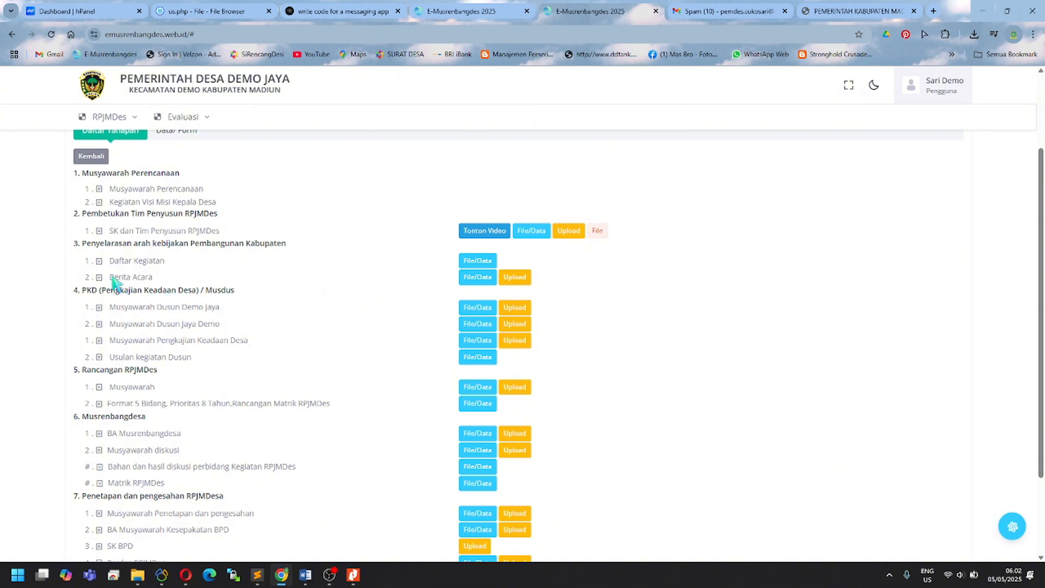
{"action": "left_click", "coordinate": [471, 278]}
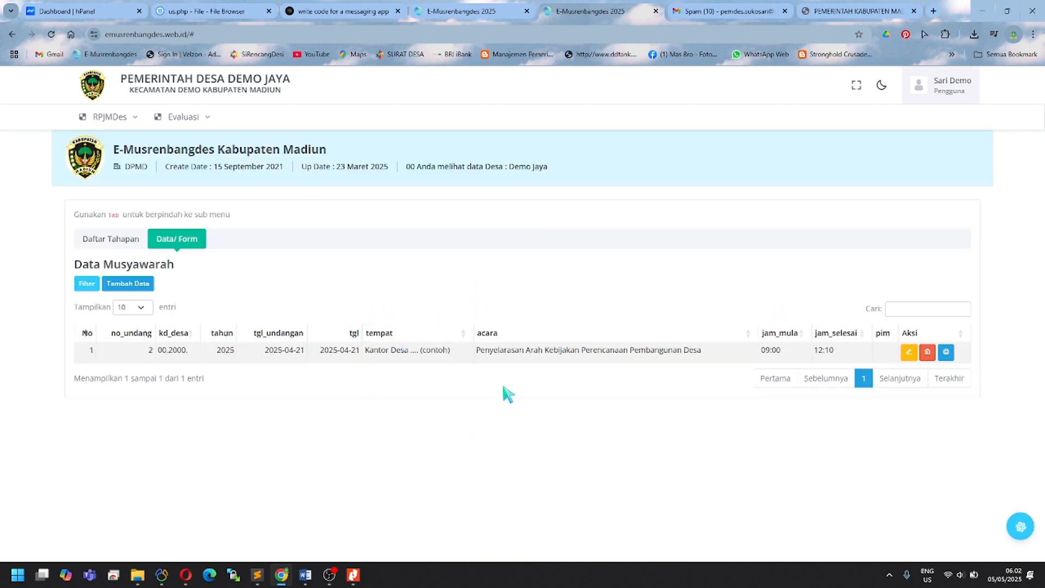
Step: Look over a new Tambah Data meeting form, then close it without saving
{"action": "left_click", "coordinate": [128, 284]}
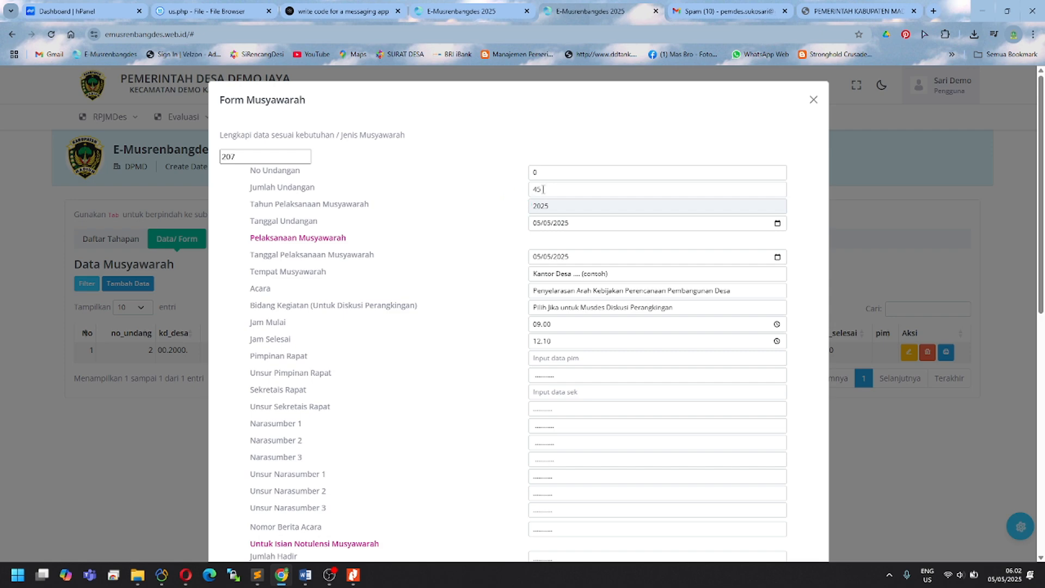
{"action": "left_click_drag", "start_coordinate": [546, 190], "coordinate": [513, 194]}
{"action": "scroll", "coordinate": [621, 433], "scroll_direction": "down", "scroll_amount": 10}
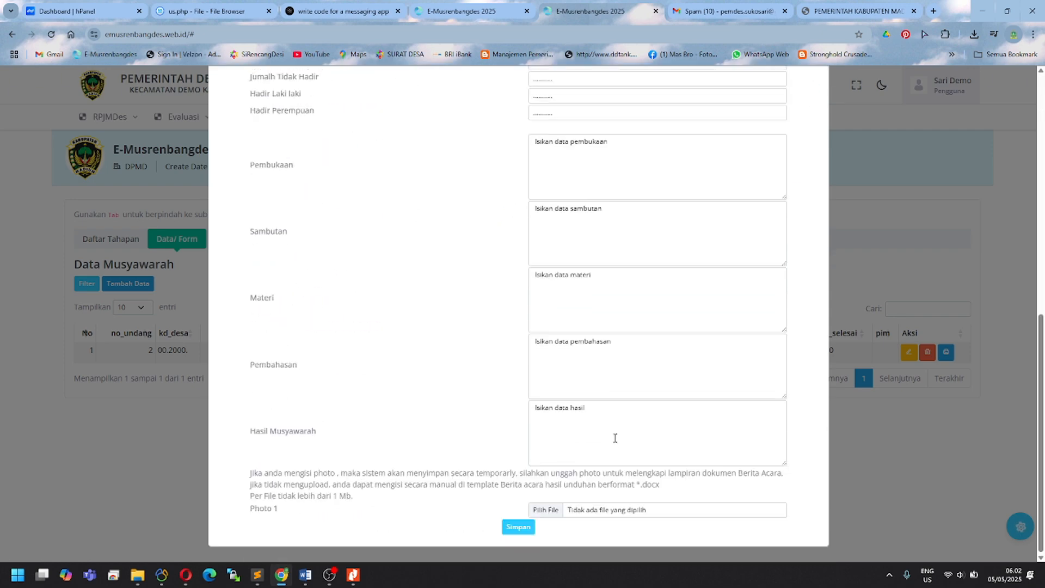
{"action": "scroll", "coordinate": [615, 438], "scroll_direction": "up", "scroll_amount": 10}
{"action": "left_click", "coordinate": [814, 99]}
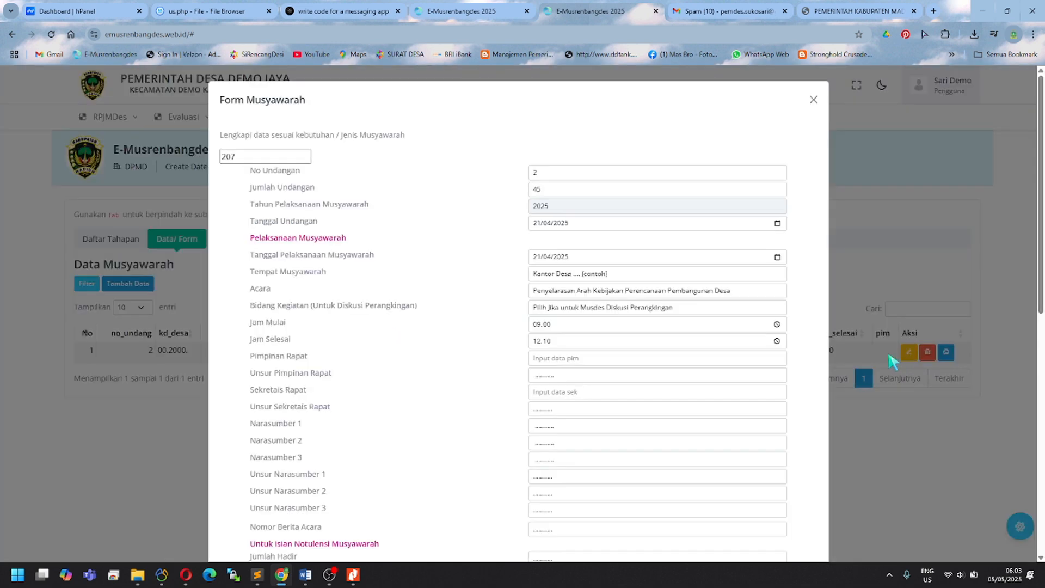
Step: Re-save the 2025-04-21 meeting record and open its downloaded Berita Acara .docx
{"action": "left_click", "coordinate": [909, 351]}
{"action": "left_click_drag", "start_coordinate": [562, 193], "coordinate": [506, 199]}
{"action": "scroll", "coordinate": [544, 425], "scroll_direction": "down", "scroll_amount": 9}
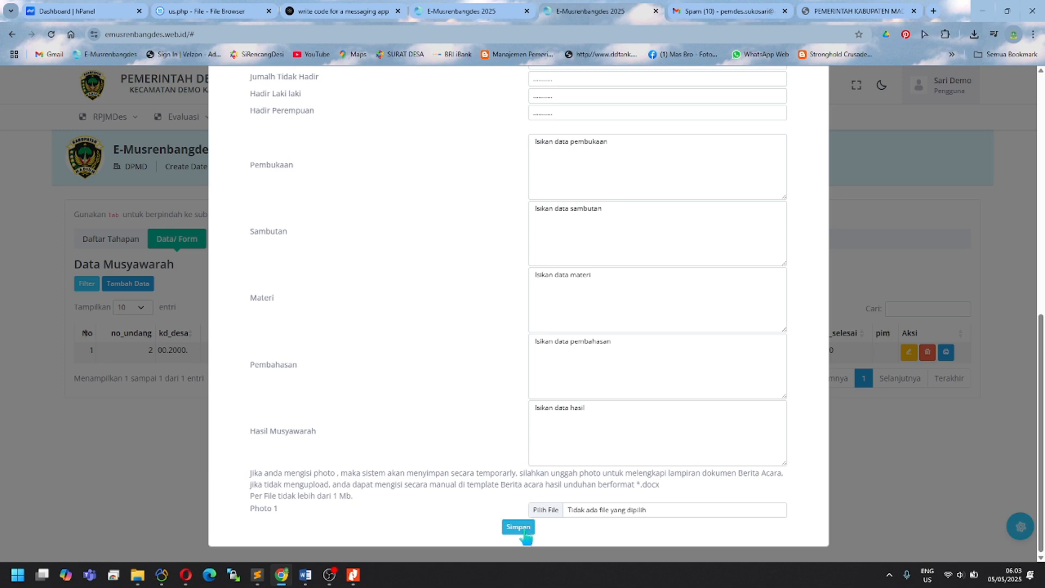
{"action": "left_click", "coordinate": [525, 533]}
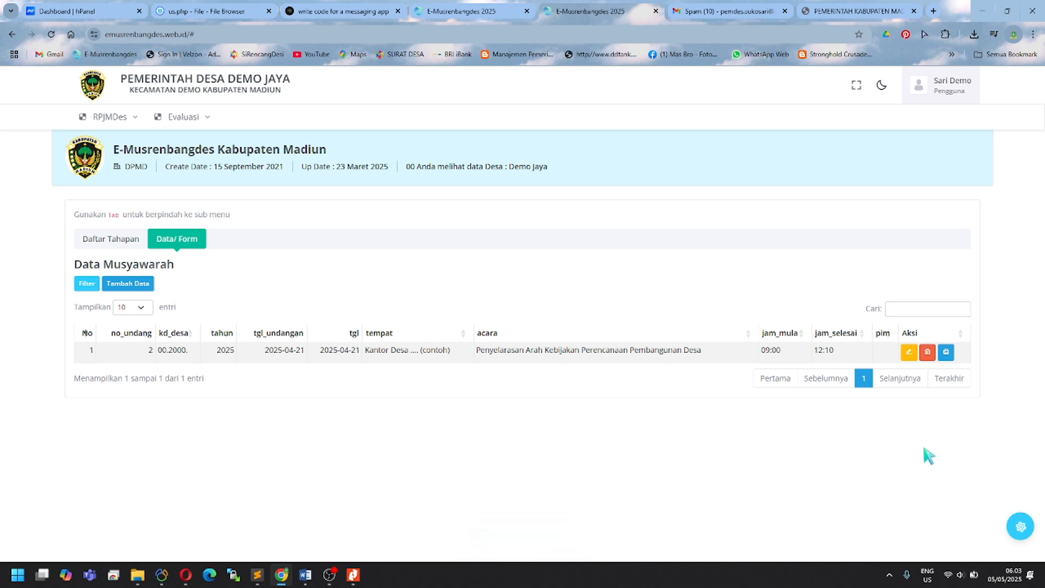
{"action": "left_click", "coordinate": [948, 353]}
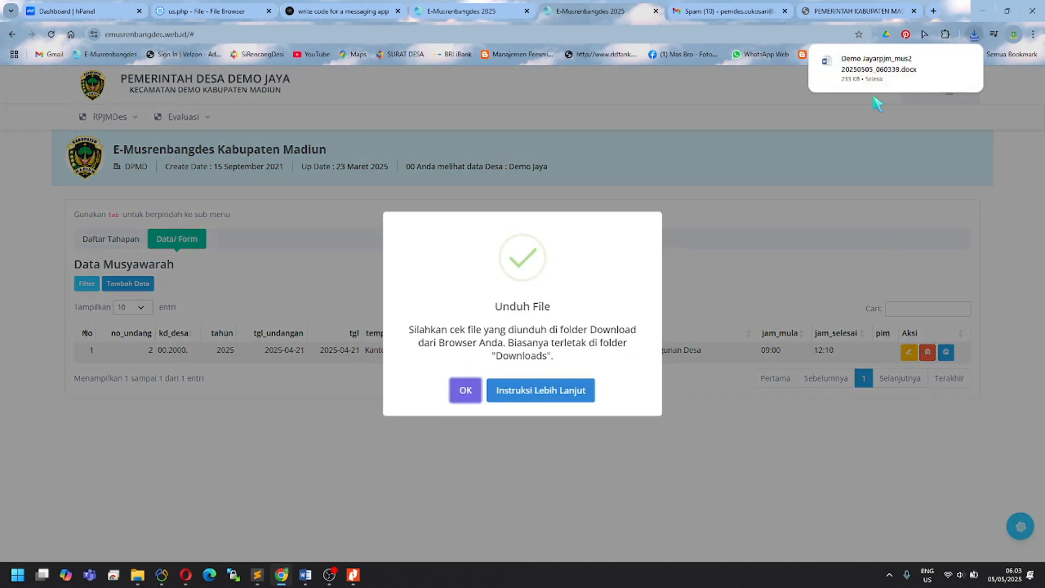
{"action": "left_click", "coordinate": [871, 65]}
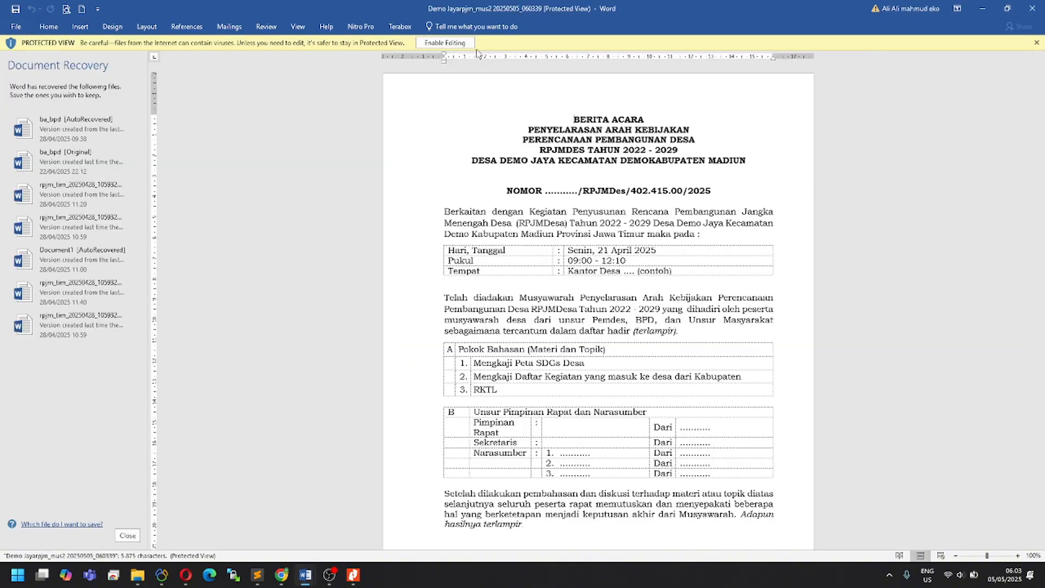
Step: Enable editing in the downloaded Berita Acara document and scroll through its pages
{"action": "left_click", "coordinate": [461, 44]}
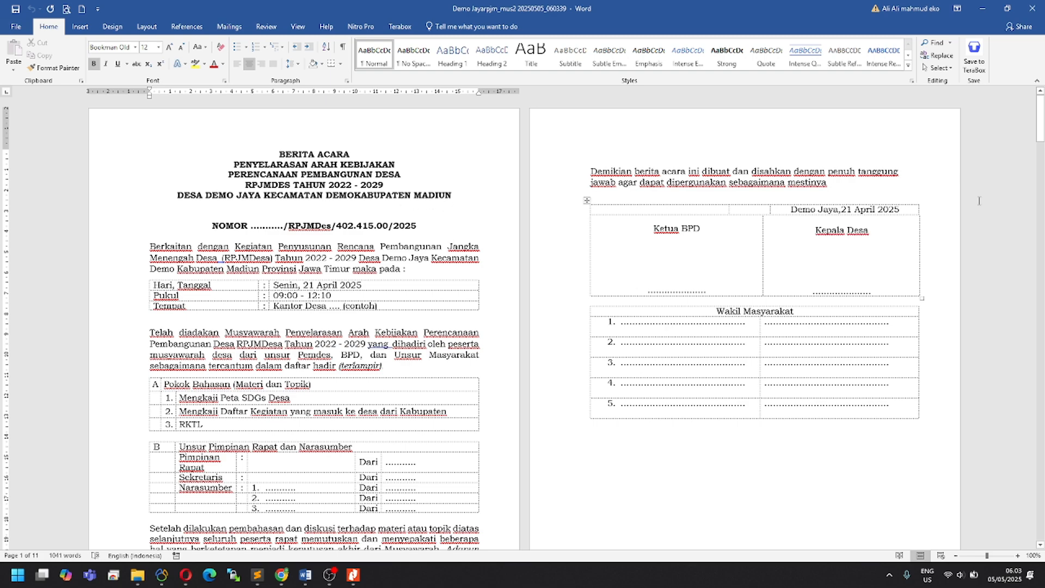
{"action": "left_click_drag", "start_coordinate": [1041, 126], "coordinate": [1034, 256]}
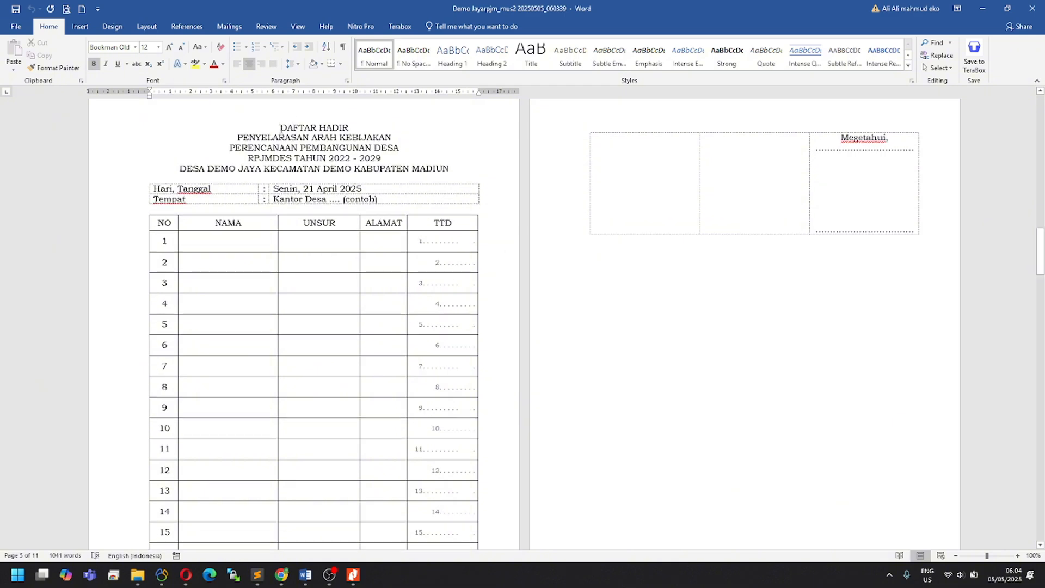
{"action": "left_click_drag", "start_coordinate": [1040, 246], "coordinate": [1043, 236]}
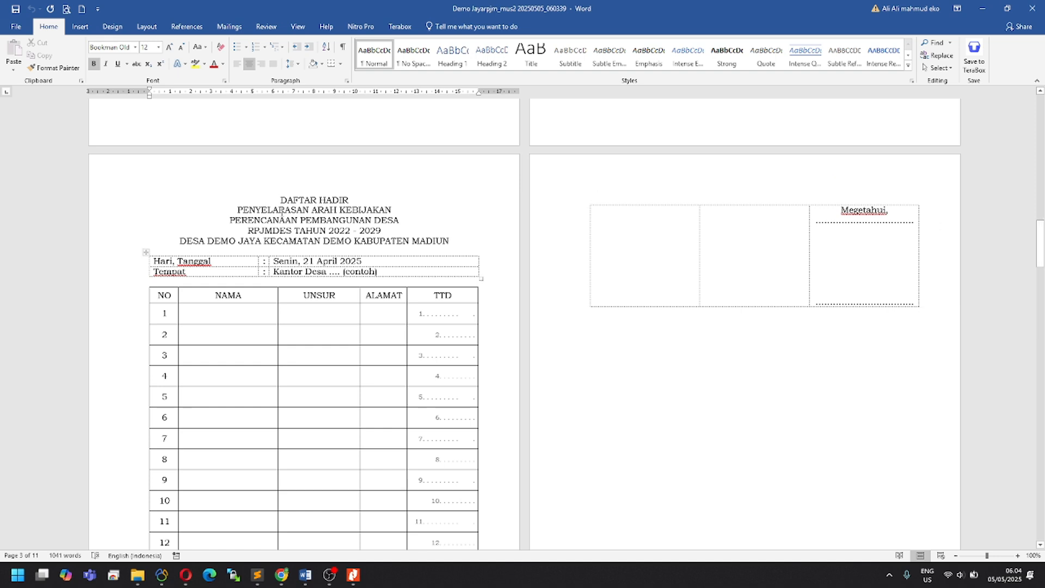
{"action": "scroll", "coordinate": [297, 325], "scroll_direction": "down", "scroll_amount": 3}
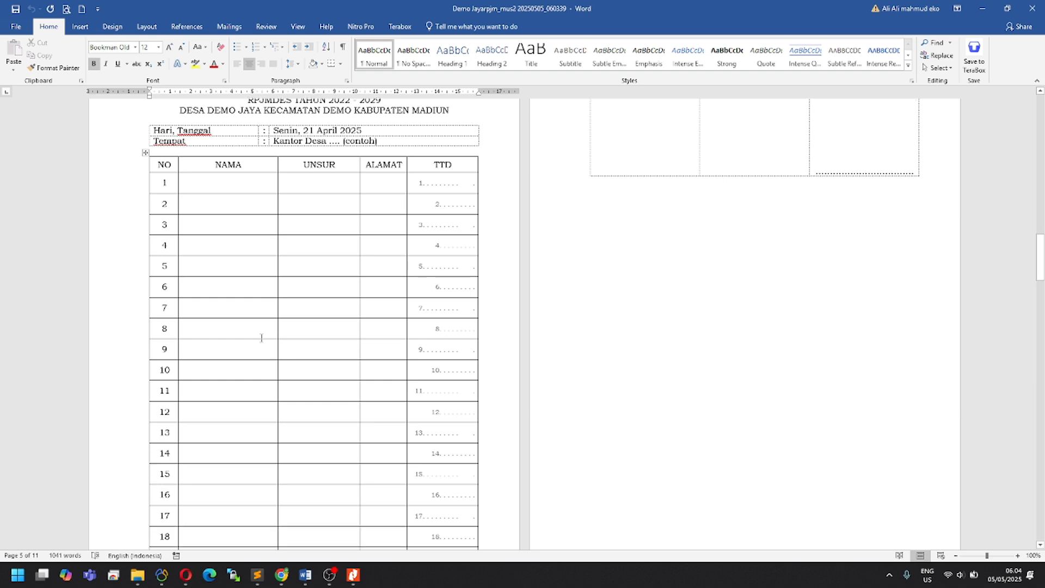
{"action": "scroll", "coordinate": [253, 332], "scroll_direction": "down", "scroll_amount": 2}
{"action": "scroll", "coordinate": [249, 332], "scroll_direction": "up", "scroll_amount": 4}
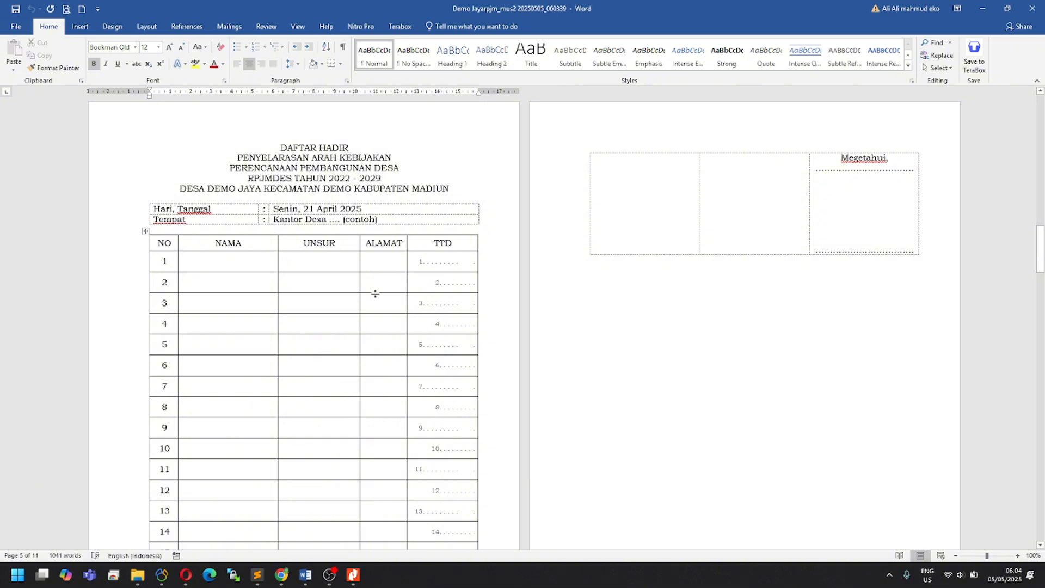
Step: Select the whole document, then switch to the SK Tim RPJMDes PDF in Nitro Pro
{"action": "key", "text": "ctrl+a"}
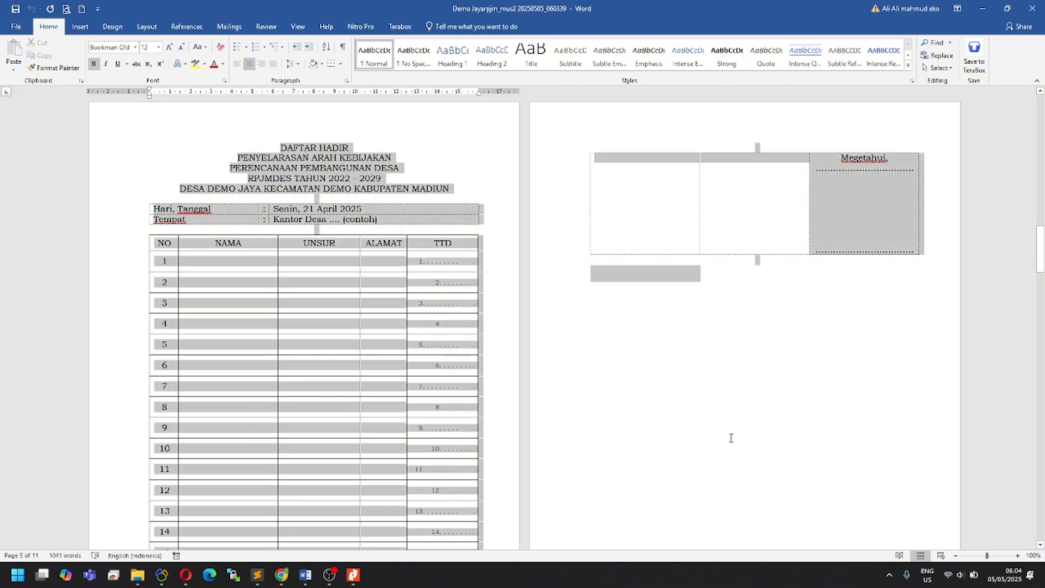
{"action": "scroll", "coordinate": [678, 422], "scroll_direction": "down", "scroll_amount": 1}
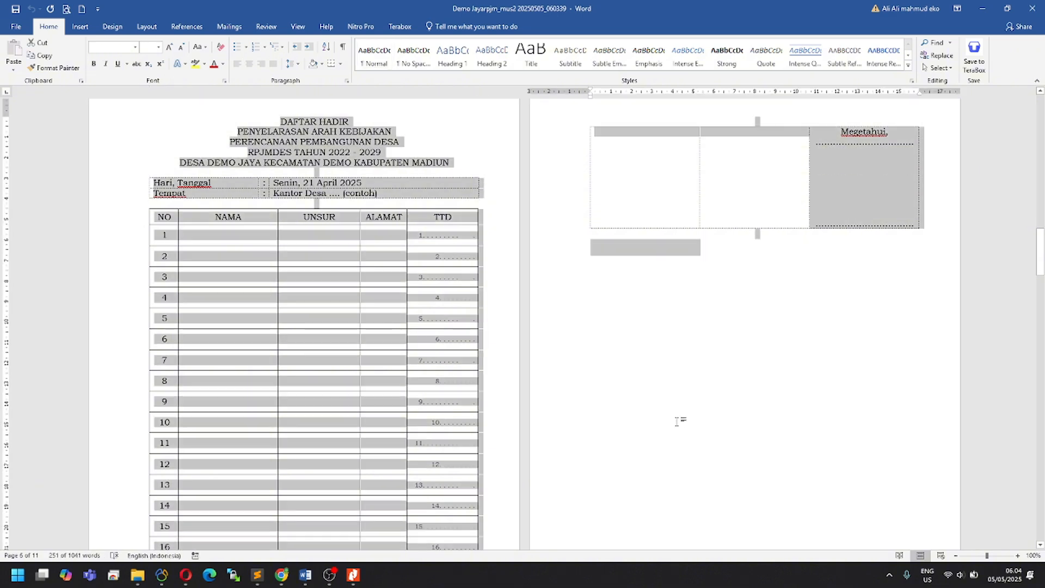
{"action": "scroll", "coordinate": [678, 422], "scroll_direction": "down", "scroll_amount": 2}
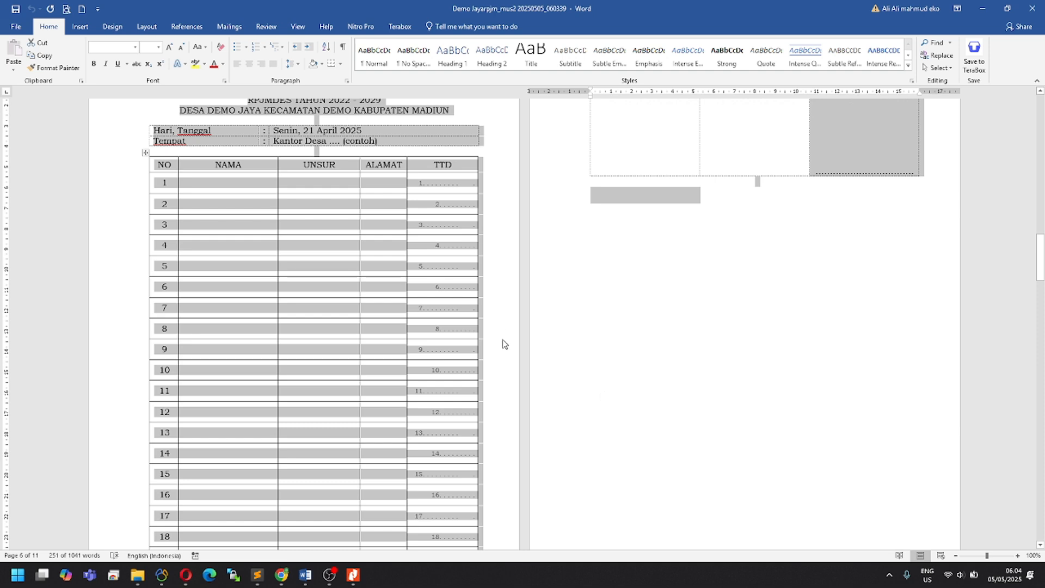
{"action": "scroll", "coordinate": [505, 343], "scroll_direction": "up", "scroll_amount": 2}
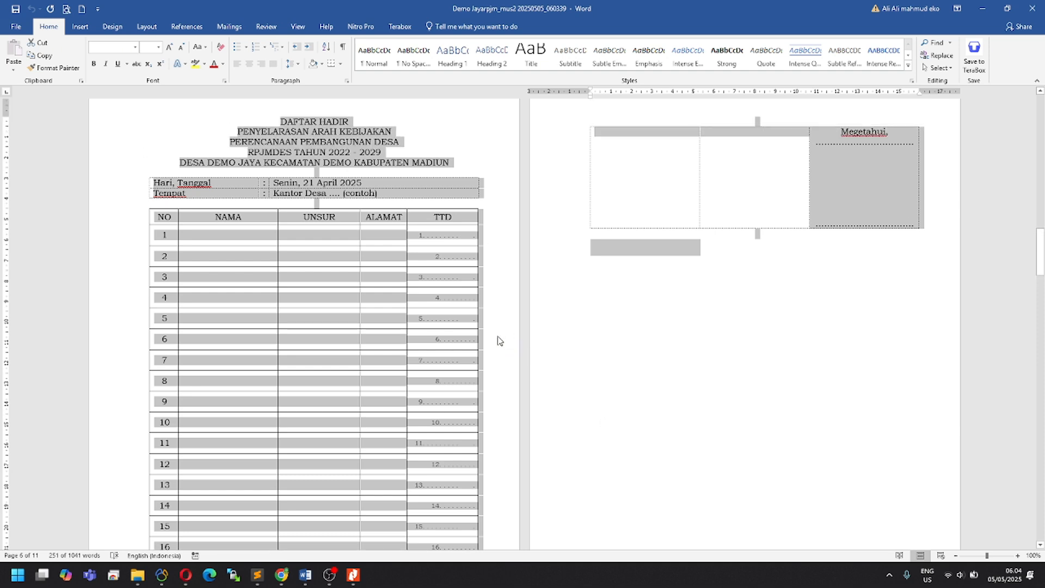
{"action": "key", "text": "alt+Tab"}
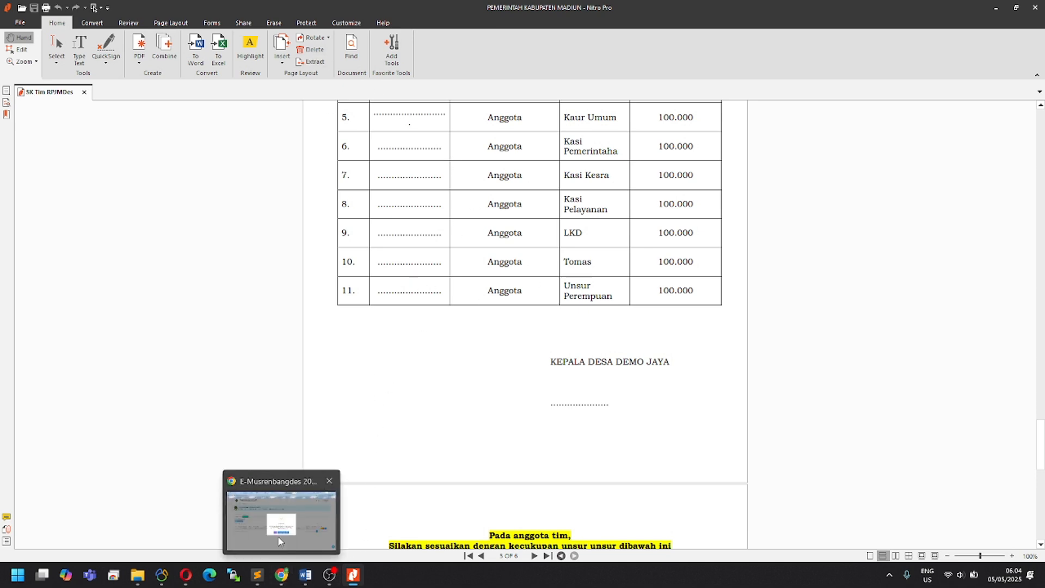
Step: Return to the Berita Acara document in Word and scroll through the recap pages
{"action": "mouse_move", "coordinate": [305, 577]}
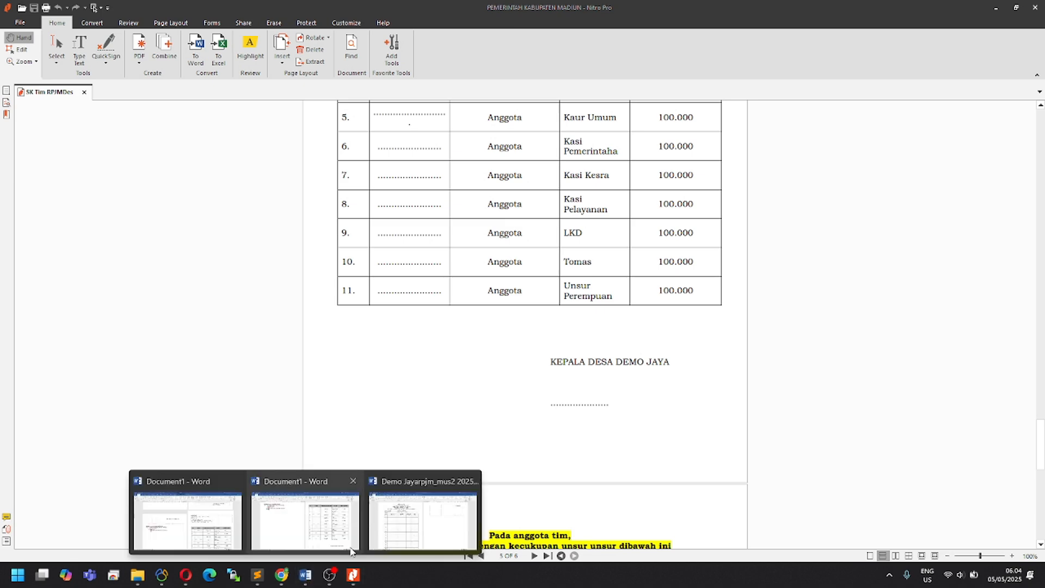
{"action": "left_click", "coordinate": [407, 521]}
{"action": "left_click_drag", "start_coordinate": [1040, 251], "coordinate": [1033, 383]}
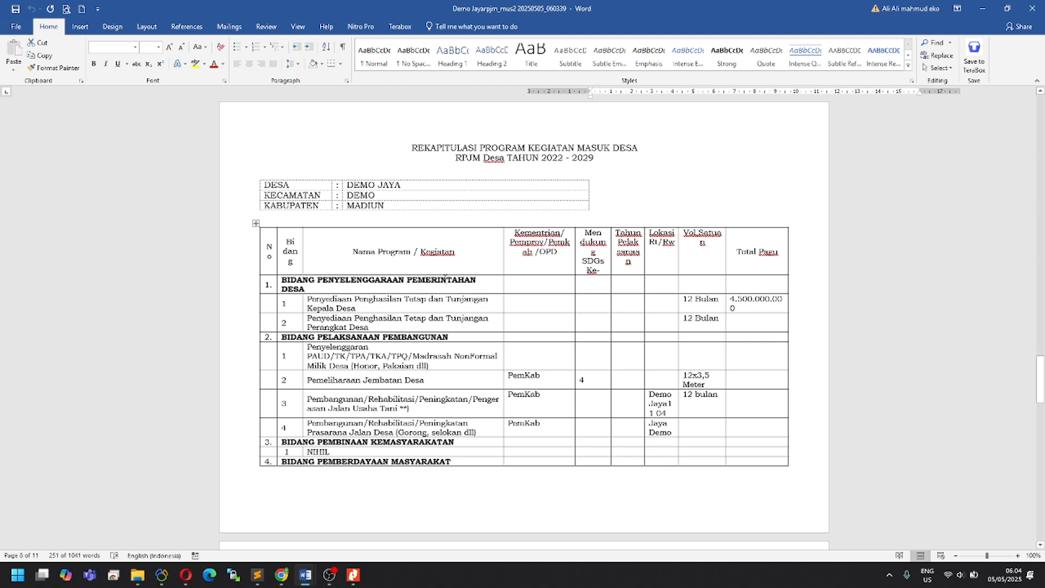
{"action": "scroll", "coordinate": [445, 279], "scroll_direction": "down", "scroll_amount": 7}
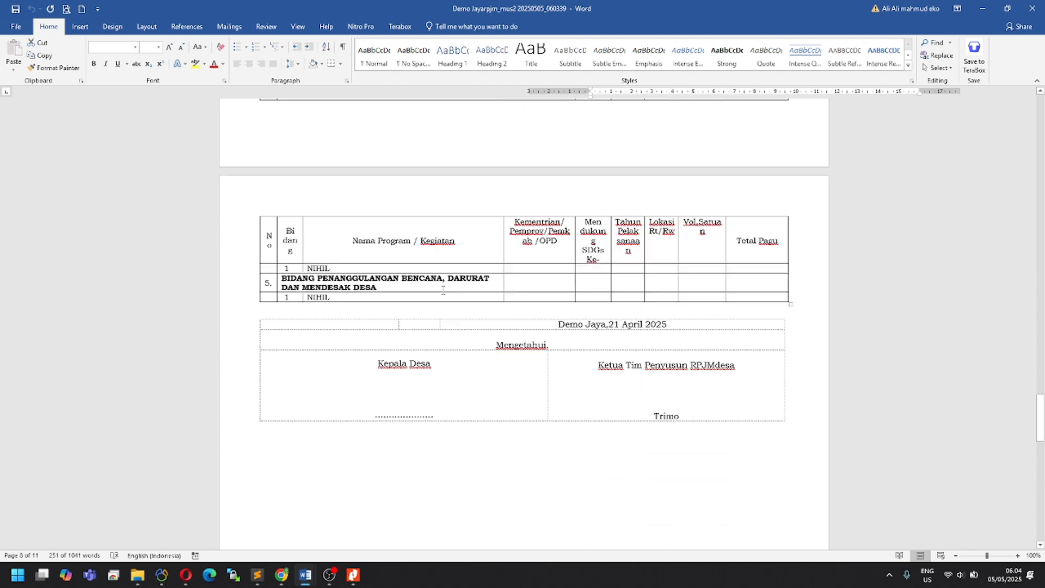
{"action": "scroll", "coordinate": [443, 290], "scroll_direction": "down", "scroll_amount": 5}
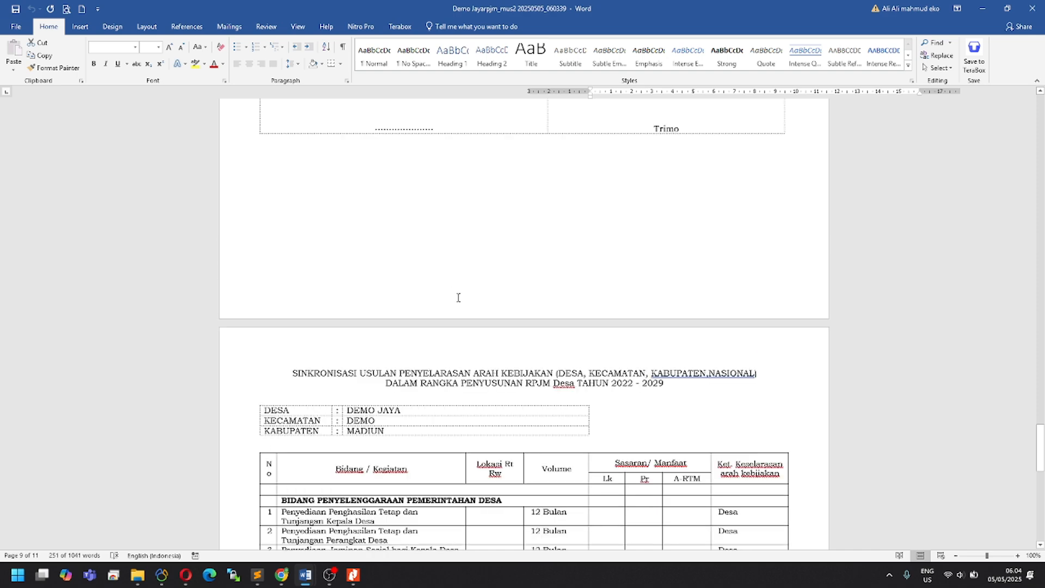
{"action": "scroll", "coordinate": [458, 297], "scroll_direction": "down", "scroll_amount": 20}
{"action": "scroll", "coordinate": [595, 239], "scroll_direction": "up", "scroll_amount": 6}
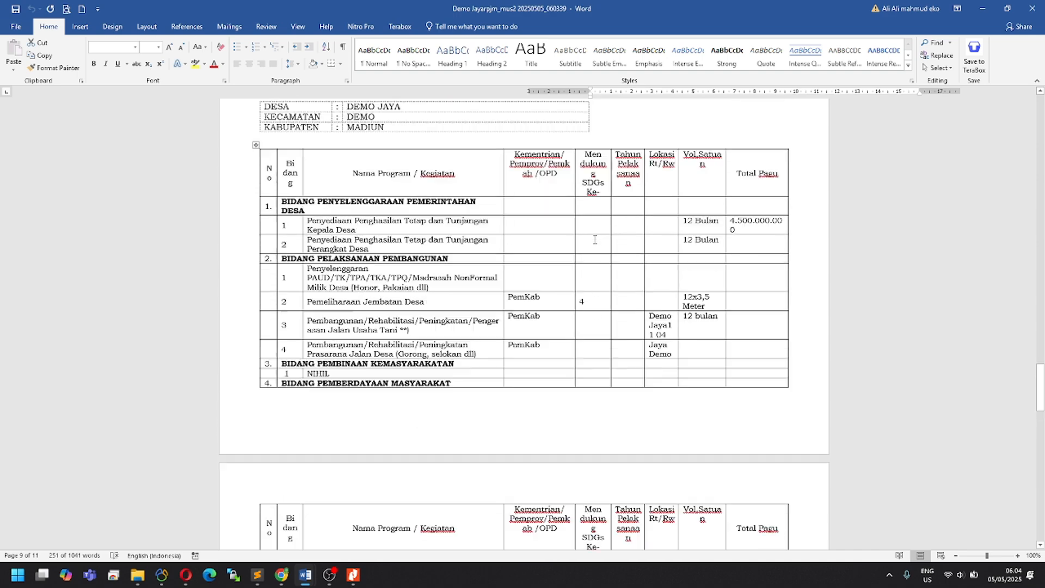
{"action": "scroll", "coordinate": [595, 240], "scroll_direction": "up", "scroll_amount": 1}
{"action": "scroll", "coordinate": [600, 245], "scroll_direction": "up", "scroll_amount": 2}
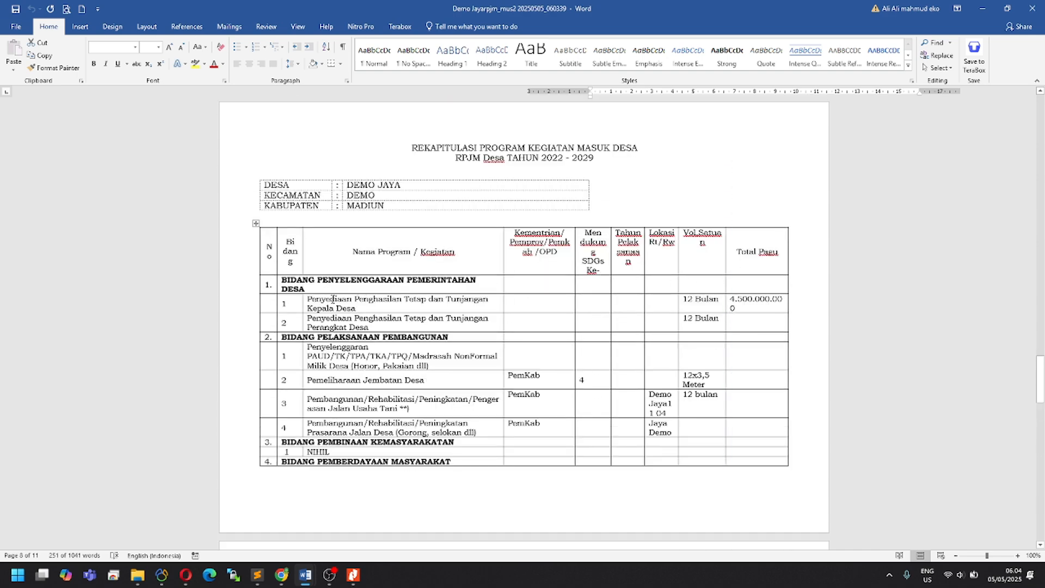
Step: Mark the first program name in the recap table and scroll on to the SINKRONISASI USULAN table
{"action": "left_click_drag", "start_coordinate": [356, 306], "coordinate": [329, 299]}
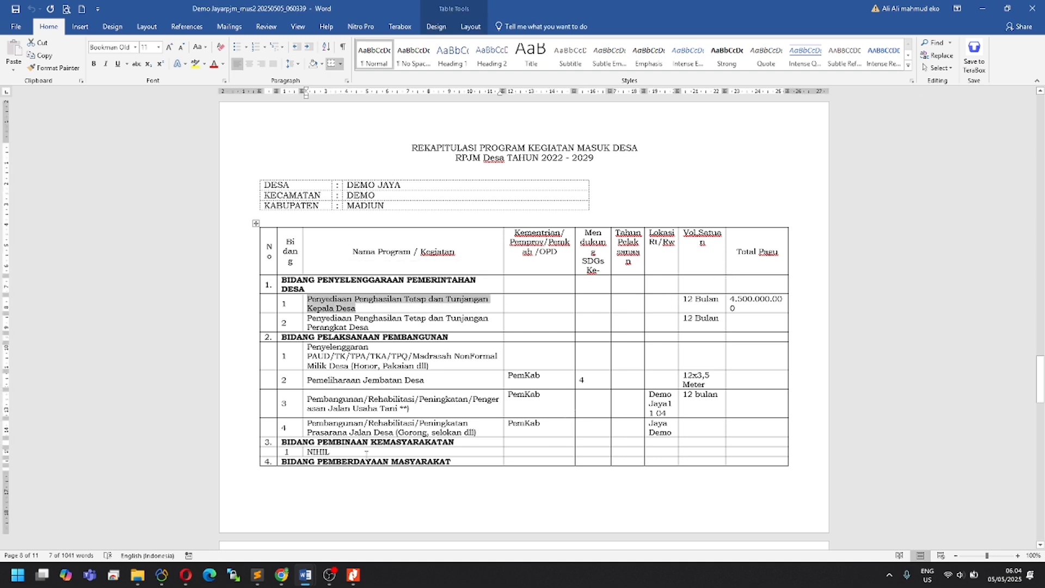
{"action": "scroll", "coordinate": [554, 408], "scroll_direction": "down", "scroll_amount": 9}
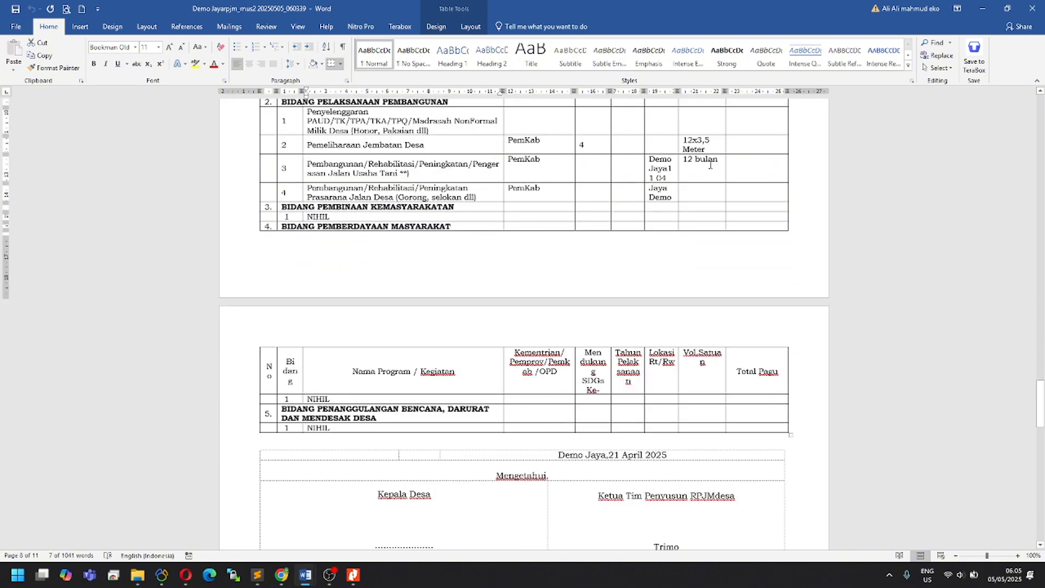
{"action": "scroll", "coordinate": [729, 175], "scroll_direction": "up", "scroll_amount": 2}
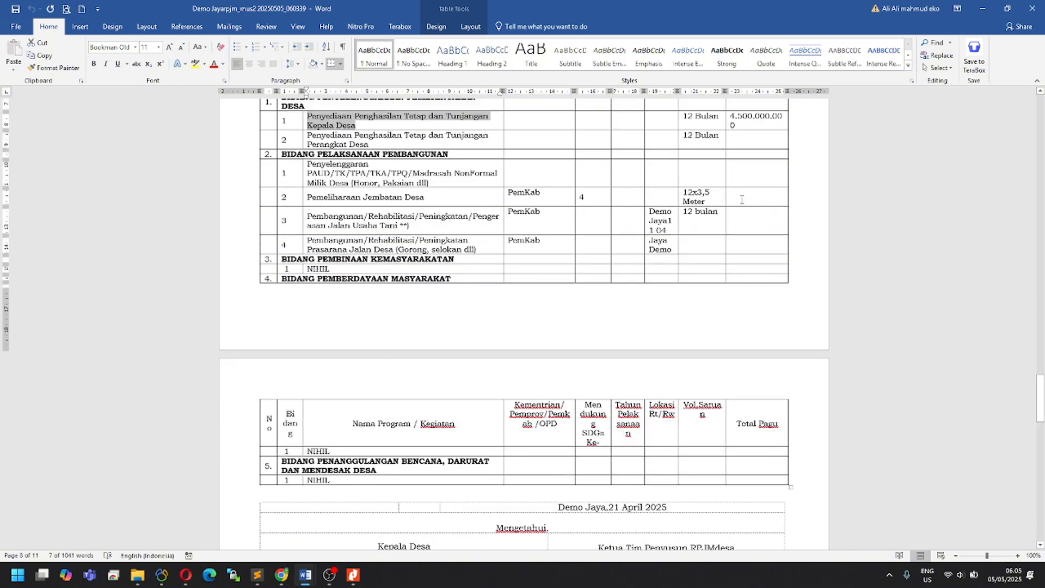
{"action": "scroll", "coordinate": [741, 199], "scroll_direction": "down", "scroll_amount": 19}
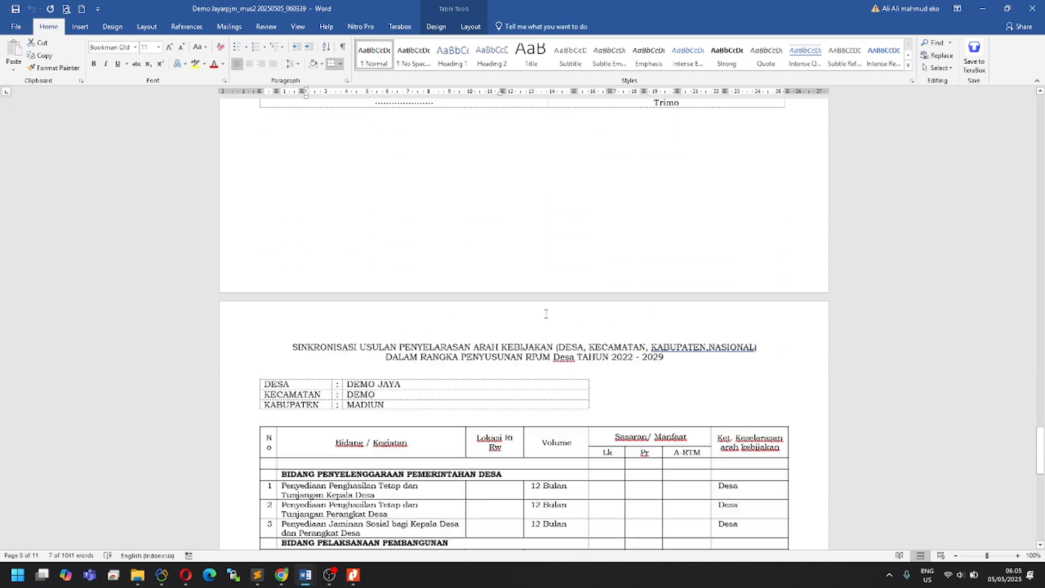
{"action": "scroll", "coordinate": [546, 314], "scroll_direction": "down", "scroll_amount": 1}
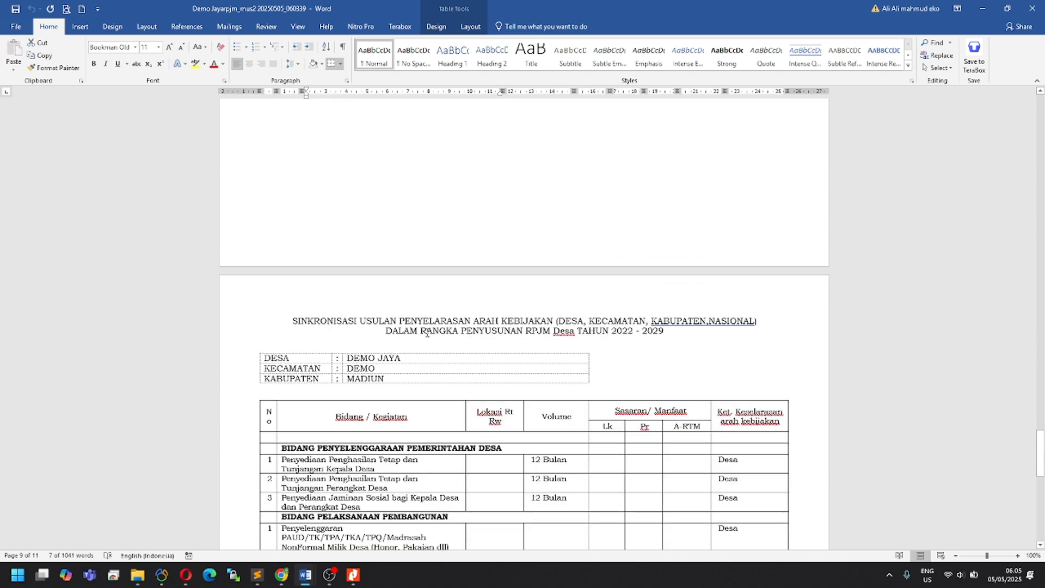
{"action": "scroll", "coordinate": [482, 336], "scroll_direction": "down", "scroll_amount": 4}
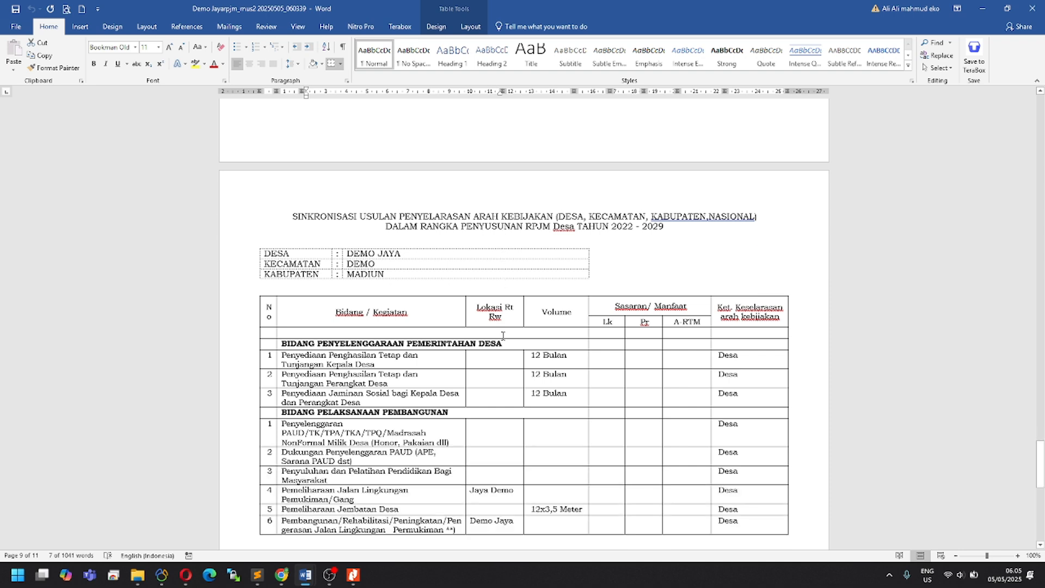
{"action": "scroll", "coordinate": [759, 386], "scroll_direction": "down", "scroll_amount": 3}
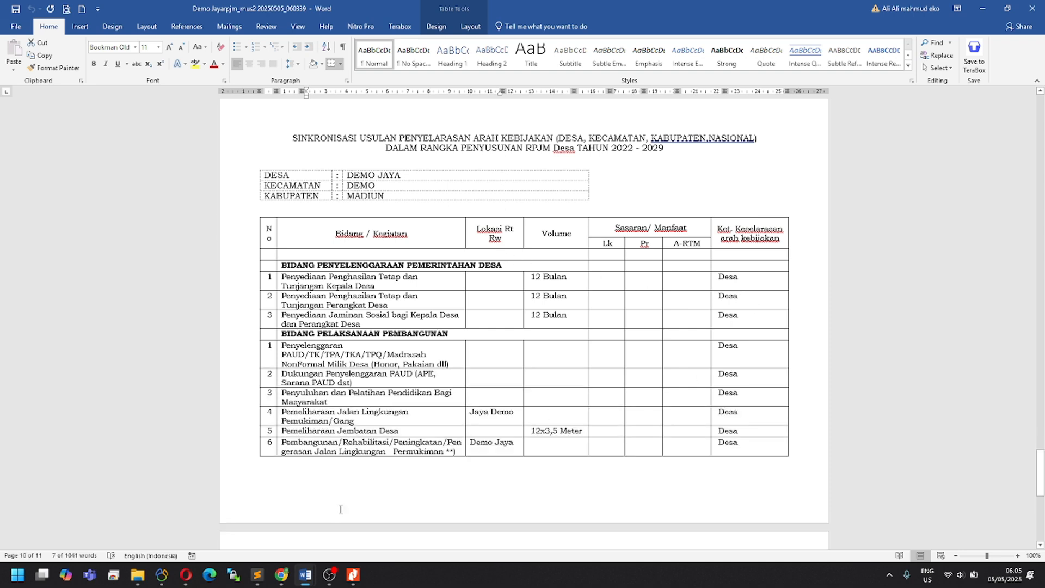
Step: Back in Chrome, dismiss the download notices and open the Daftar Kegiatan Data RPJMDesa table
{"action": "left_click", "coordinate": [281, 574]}
{"action": "left_click", "coordinate": [307, 410]}
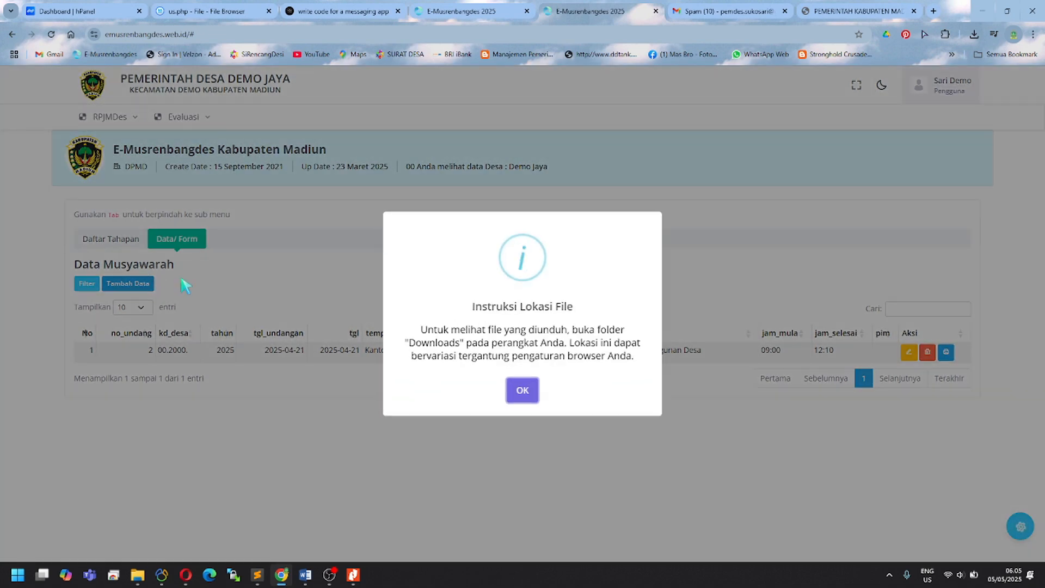
{"action": "left_click", "coordinate": [186, 284]}
{"action": "left_click", "coordinate": [133, 244]}
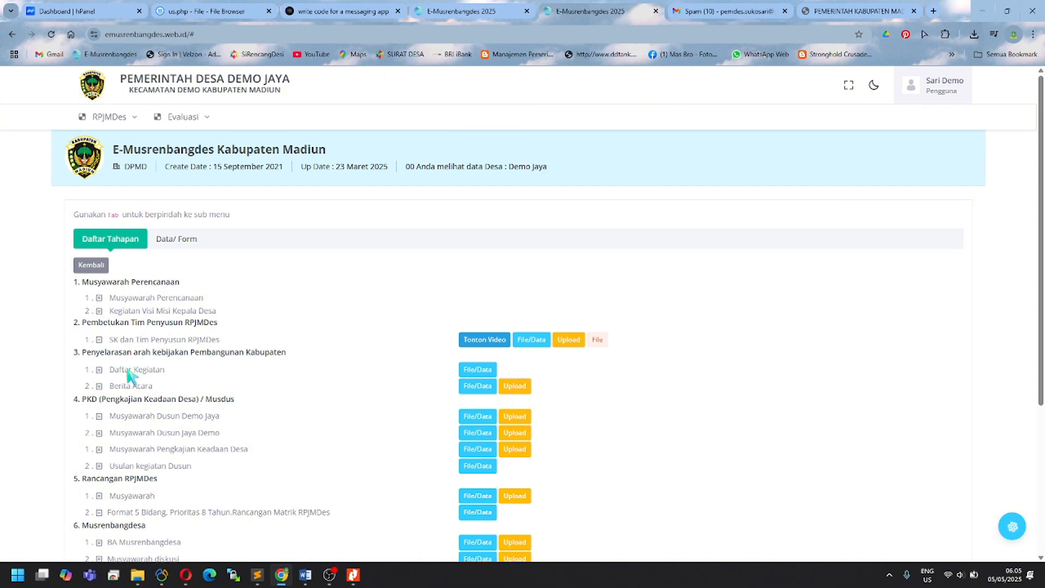
{"action": "left_click", "coordinate": [477, 370]}
{"action": "scroll", "coordinate": [482, 381], "scroll_direction": "down", "scroll_amount": 4}
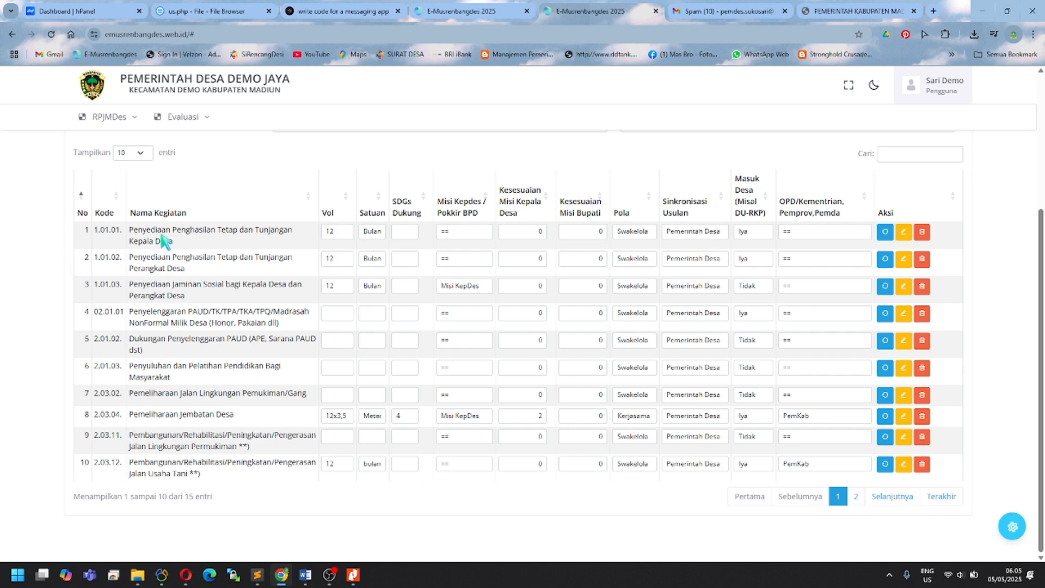
Step: Keep row 1's Sinkronisasi Usulan as Pemerintah Desa and its OPD/Kementrian as ==
{"action": "left_click_drag", "start_coordinate": [143, 229], "coordinate": [177, 243]}
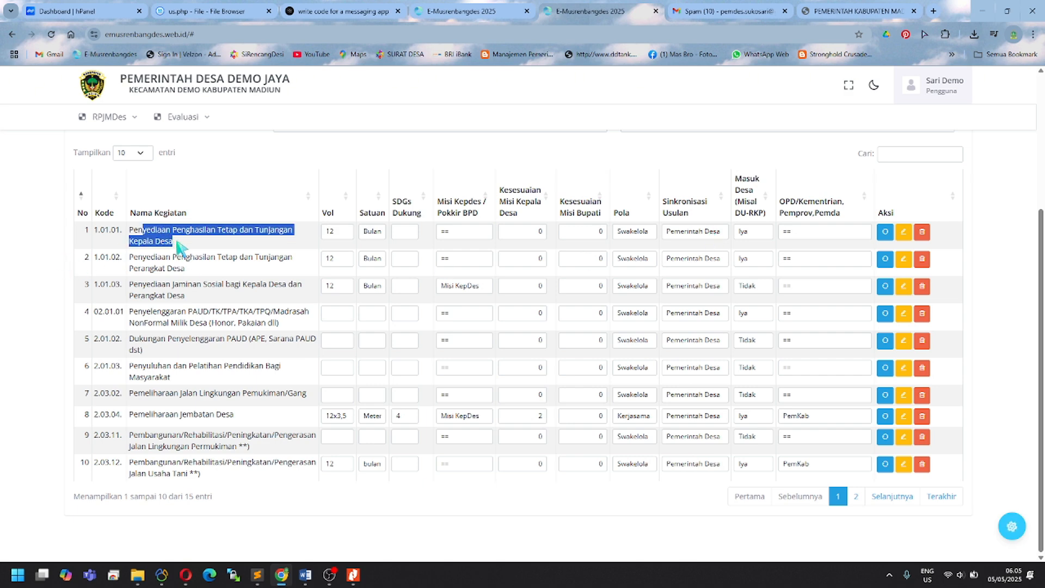
{"action": "left_click", "coordinate": [694, 237]}
{"action": "left_click", "coordinate": [695, 238]}
{"action": "left_click", "coordinate": [695, 238]}
{"action": "left_click", "coordinate": [696, 240]}
{"action": "left_click", "coordinate": [697, 241]}
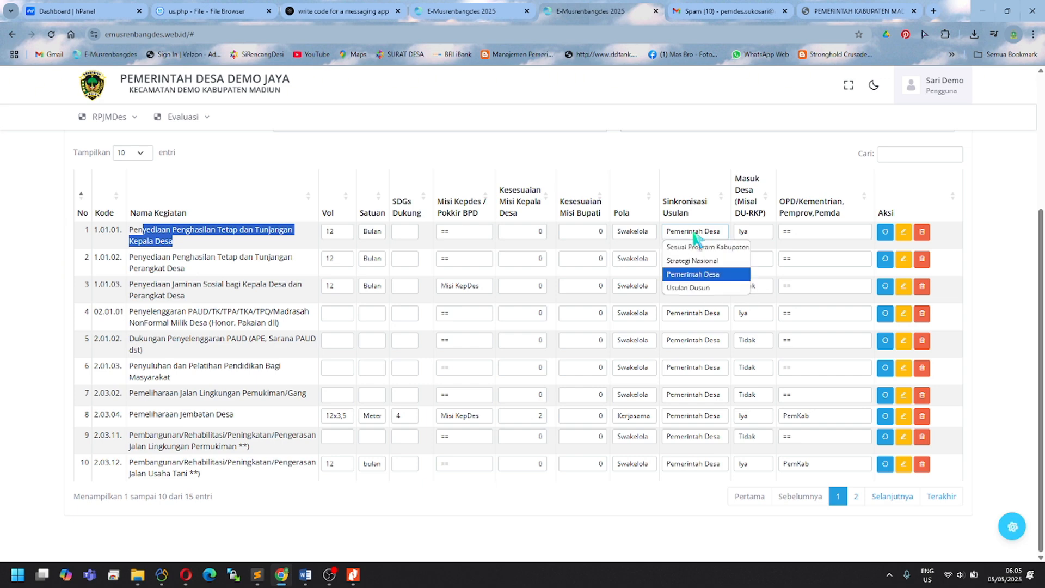
{"action": "left_click", "coordinate": [695, 240]}
{"action": "left_click", "coordinate": [691, 239]}
{"action": "left_click", "coordinate": [261, 245]}
{"action": "left_click", "coordinate": [261, 244]}
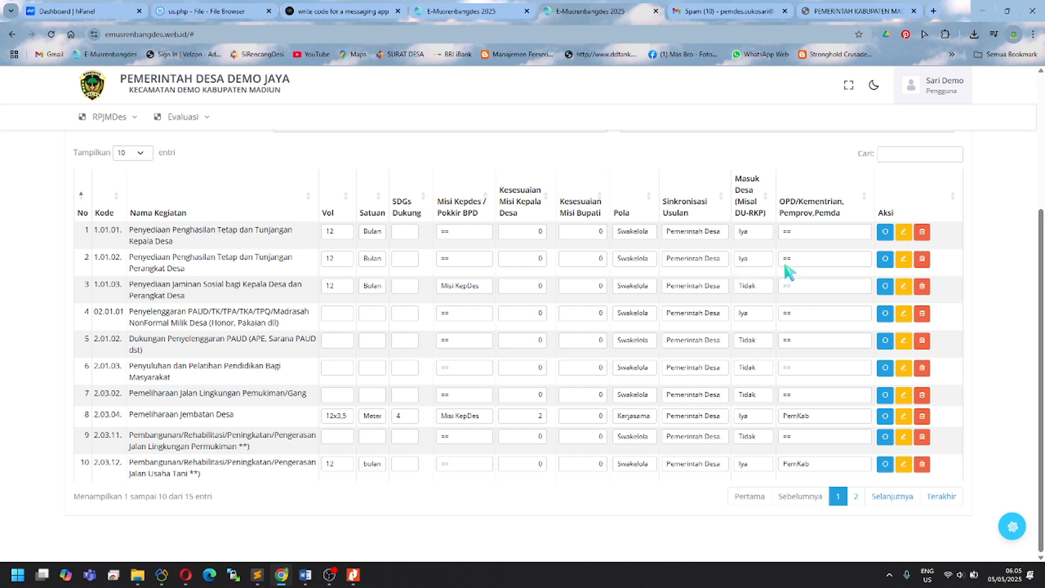
{"action": "left_click", "coordinate": [819, 234]}
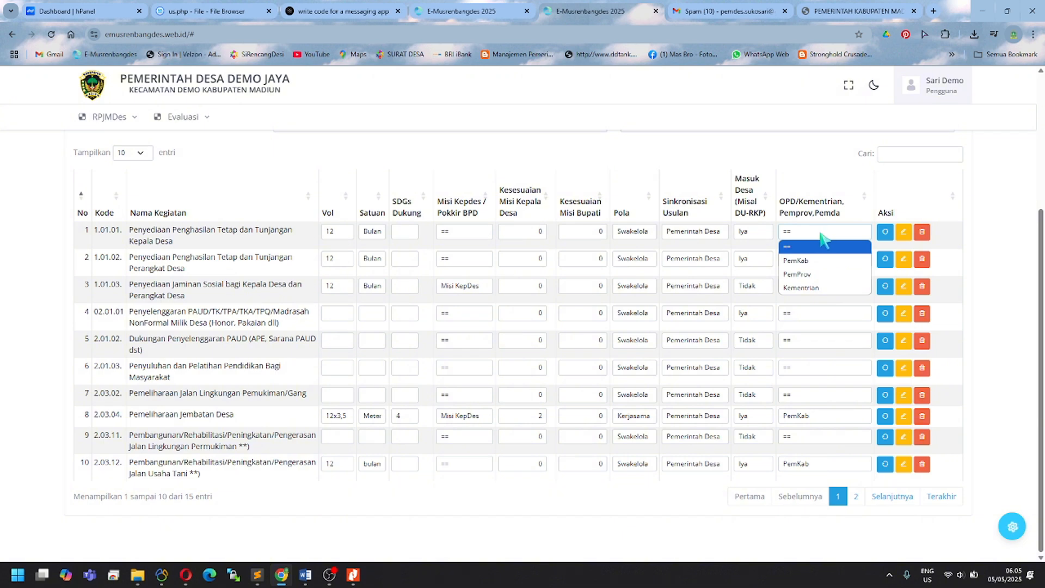
{"action": "left_click", "coordinate": [798, 245]}
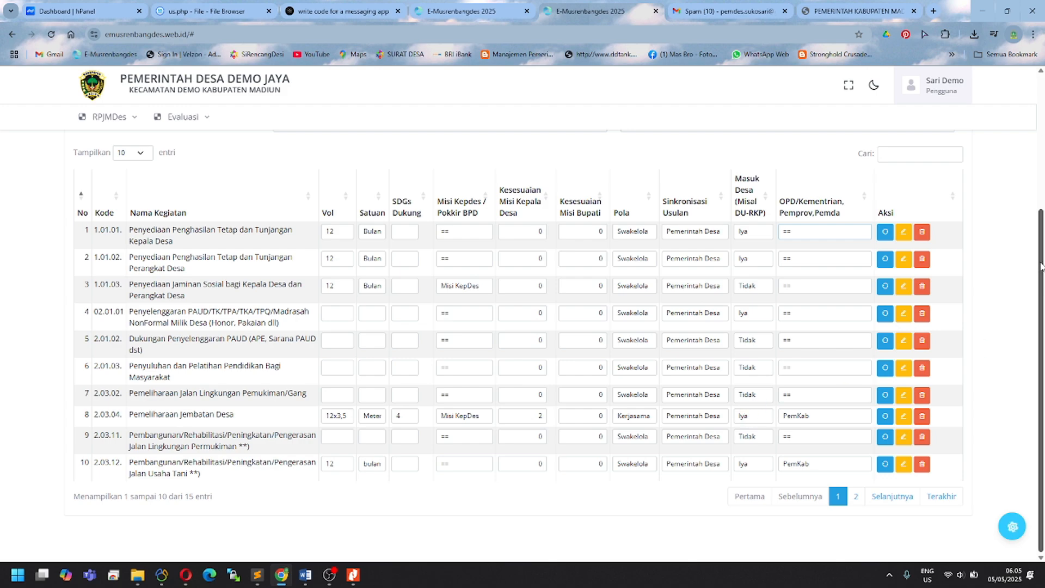
{"action": "mouse_move", "coordinate": [1040, 267]}
{"action": "left_mouse_down"}
{"action": "mouse_move", "coordinate": [1042, 222]}
{"action": "mouse_move", "coordinate": [1042, 263]}
{"action": "left_mouse_up"}
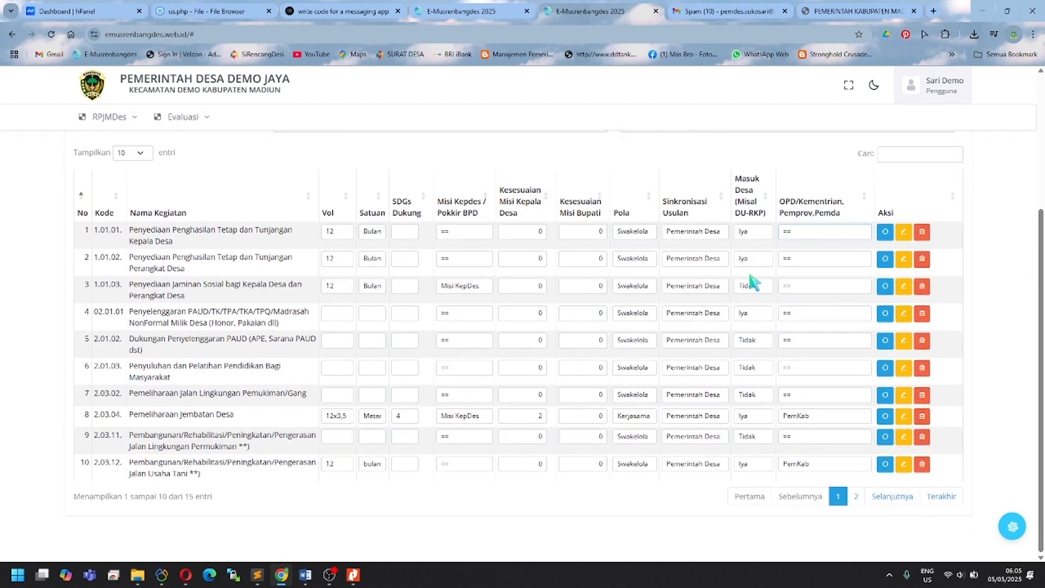
Step: Set Masuk Desa to Tidak for activity rows 1, 2 and 4
{"action": "left_click", "coordinate": [763, 235]}
{"action": "left_click", "coordinate": [759, 261]}
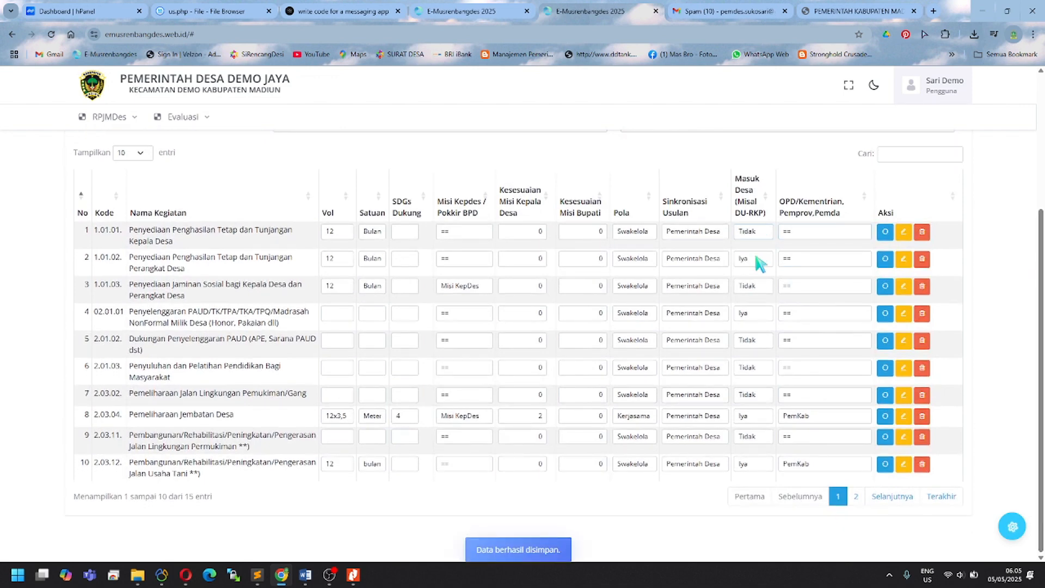
{"action": "left_click", "coordinate": [760, 262]}
{"action": "left_click", "coordinate": [754, 274]}
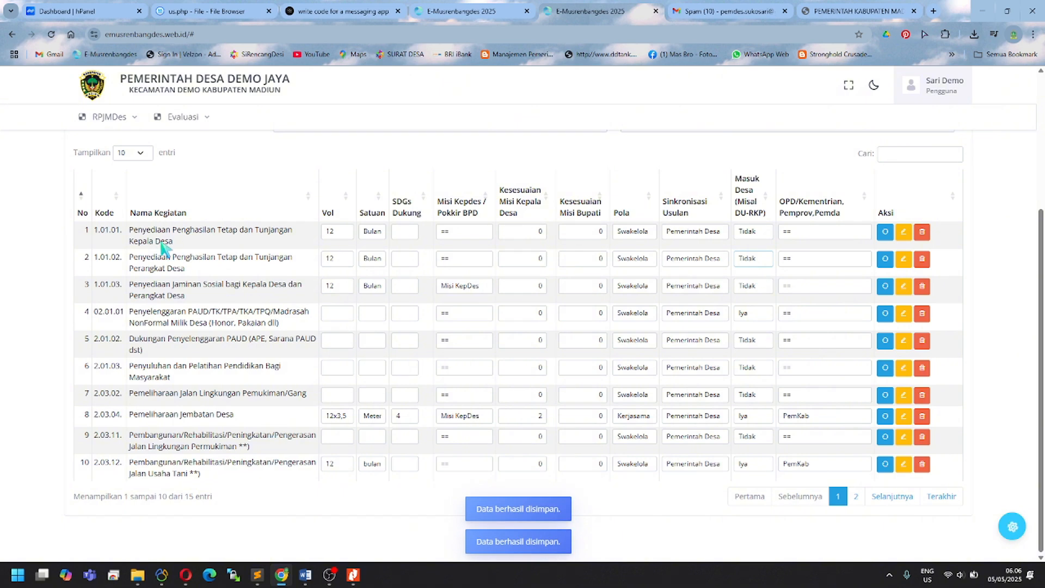
{"action": "left_click", "coordinate": [747, 234]}
{"action": "left_click", "coordinate": [745, 238]}
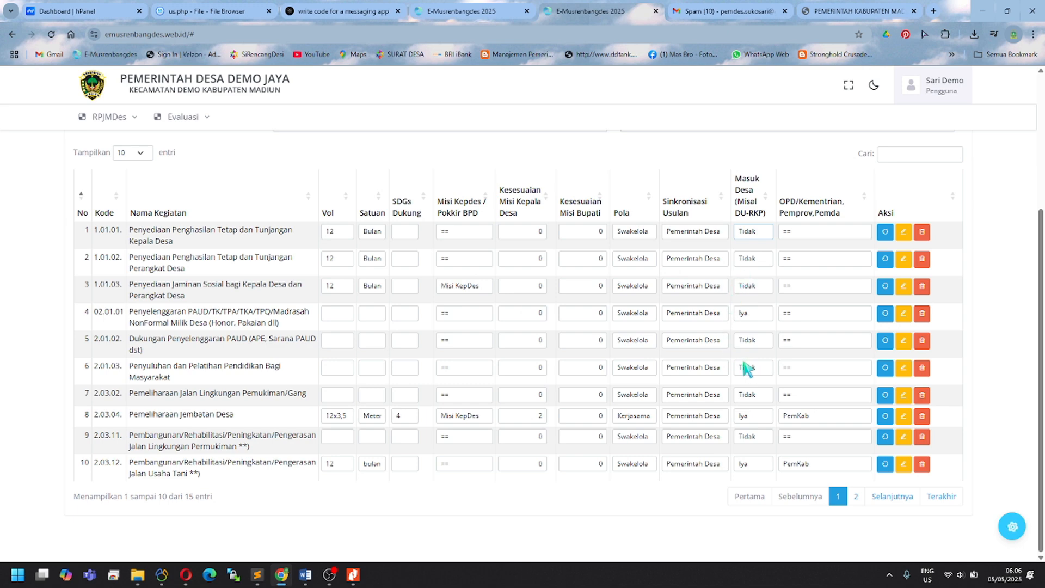
{"action": "left_click", "coordinate": [751, 316]}
{"action": "left_click", "coordinate": [748, 329]}
Step: Confirm row 9's Masuk Desa stays Tidak and row 10's stays Iya
{"action": "left_click", "coordinate": [758, 437]}
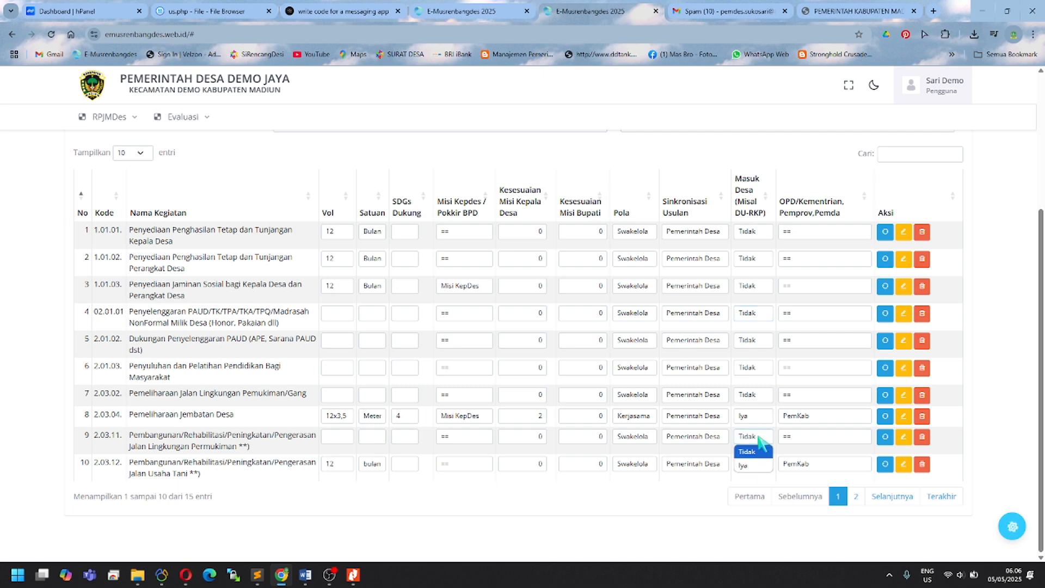
{"action": "left_click", "coordinate": [758, 436]}
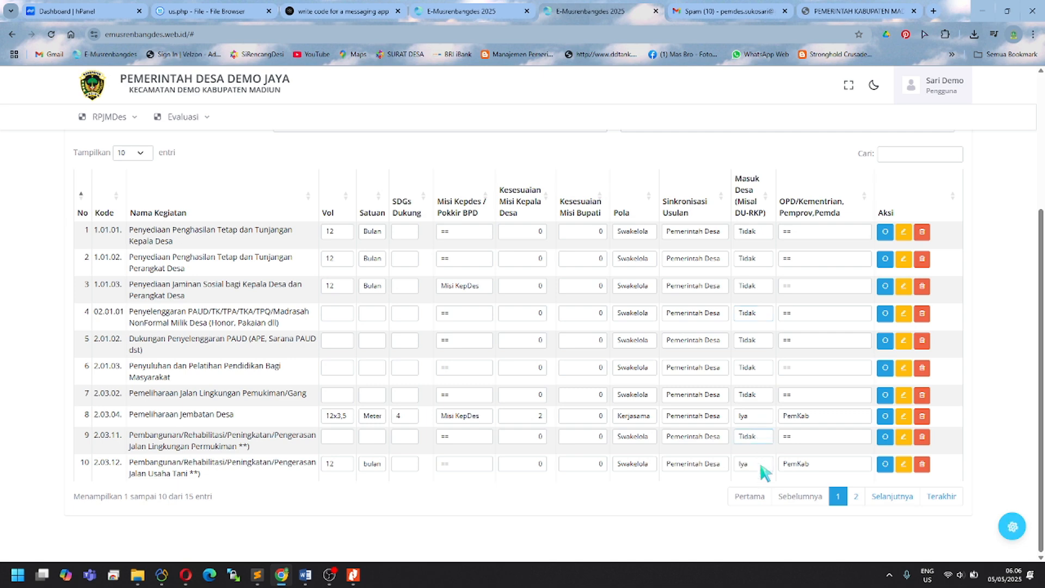
{"action": "left_click_drag", "start_coordinate": [147, 467], "coordinate": [708, 471]}
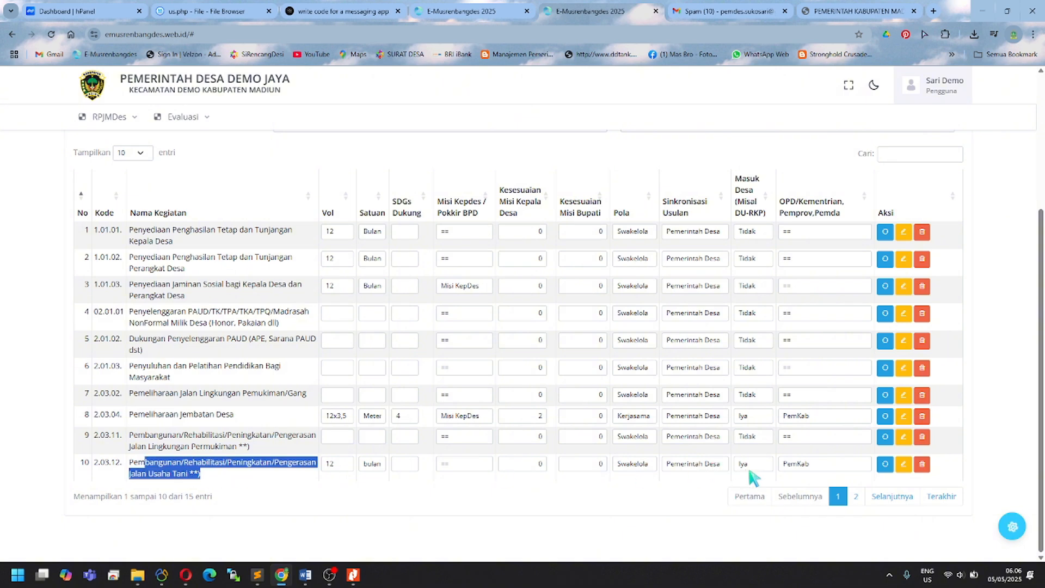
{"action": "left_click", "coordinate": [753, 467]}
{"action": "left_click", "coordinate": [745, 493]}
{"action": "left_click", "coordinate": [693, 507]}
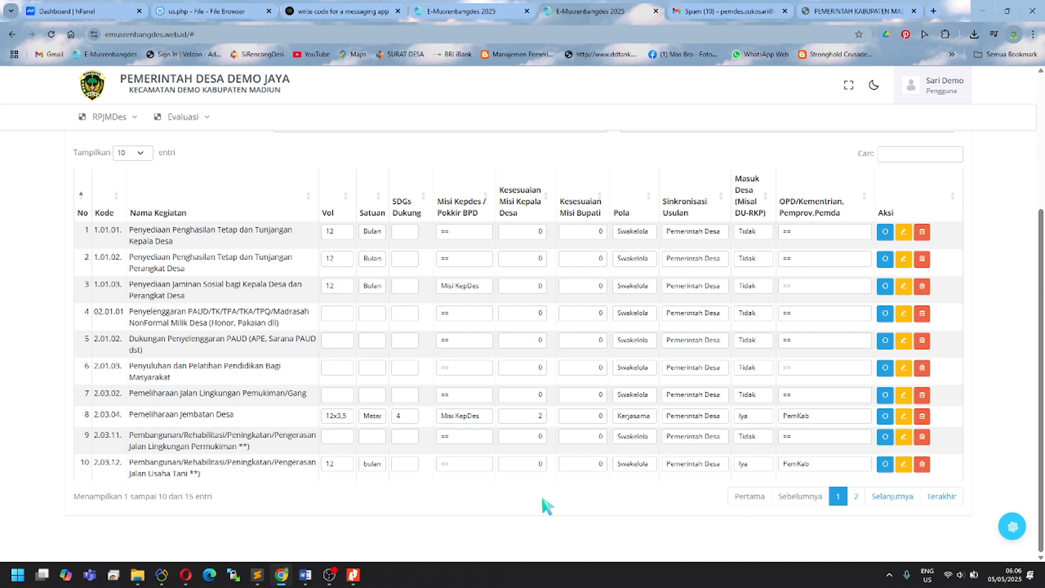
{"action": "scroll", "coordinate": [546, 505], "scroll_direction": "up", "scroll_amount": 4}
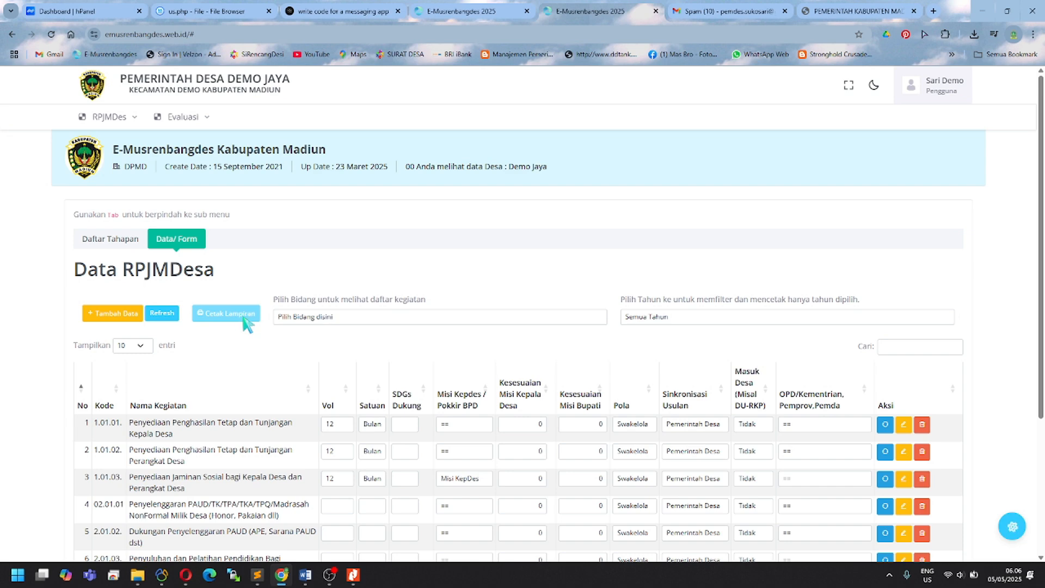
Step: Back on the stage list, inspect the Berita Acara upload form's required documents without uploading
{"action": "left_click", "coordinate": [114, 241]}
{"action": "scroll", "coordinate": [191, 381], "scroll_direction": "down", "scroll_amount": 1}
{"action": "scroll", "coordinate": [191, 381], "scroll_direction": "down", "scroll_amount": 1}
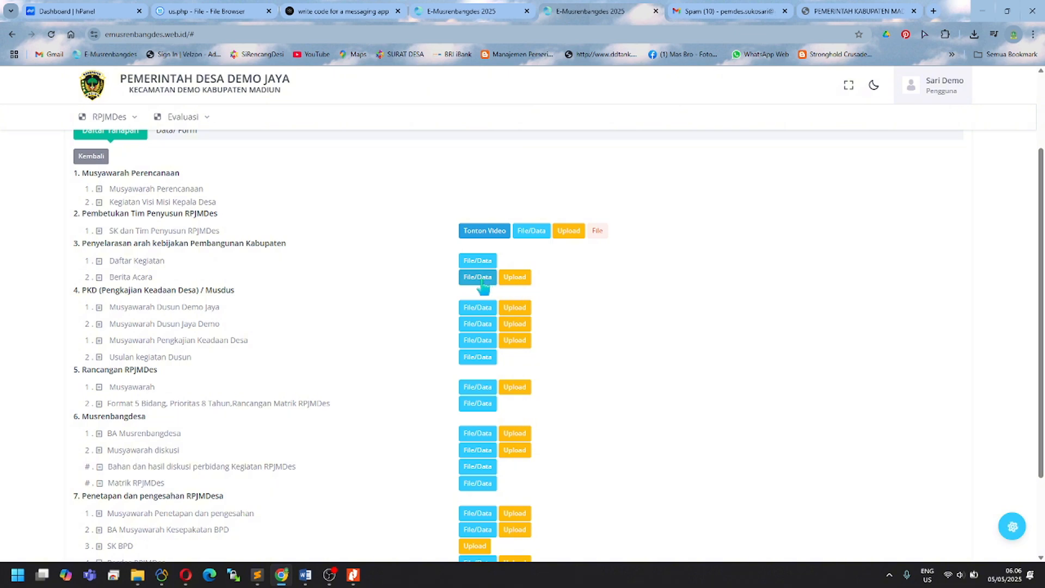
{"action": "left_click", "coordinate": [520, 278]}
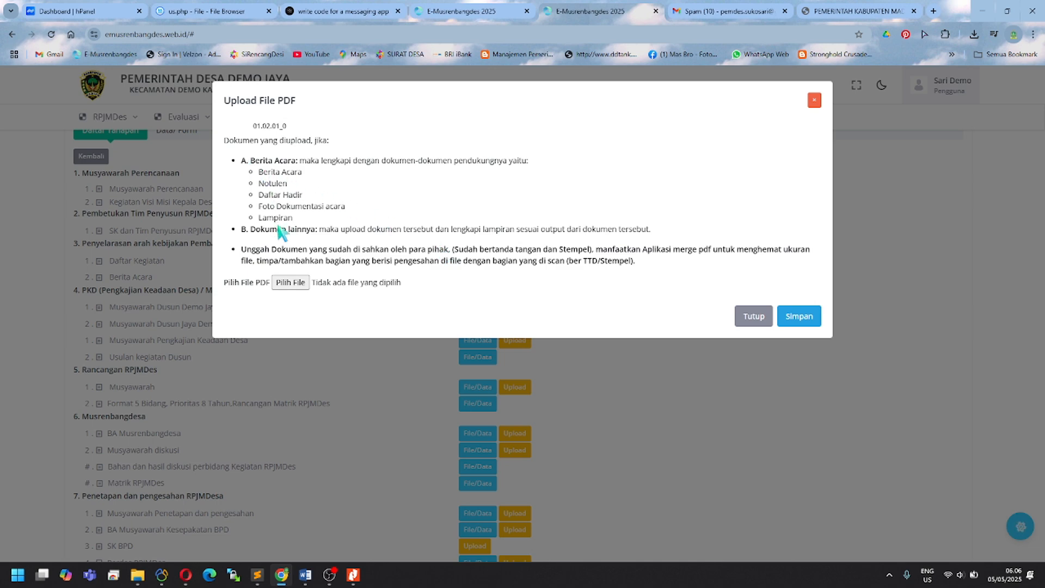
{"action": "left_click_drag", "start_coordinate": [294, 218], "coordinate": [260, 217]}
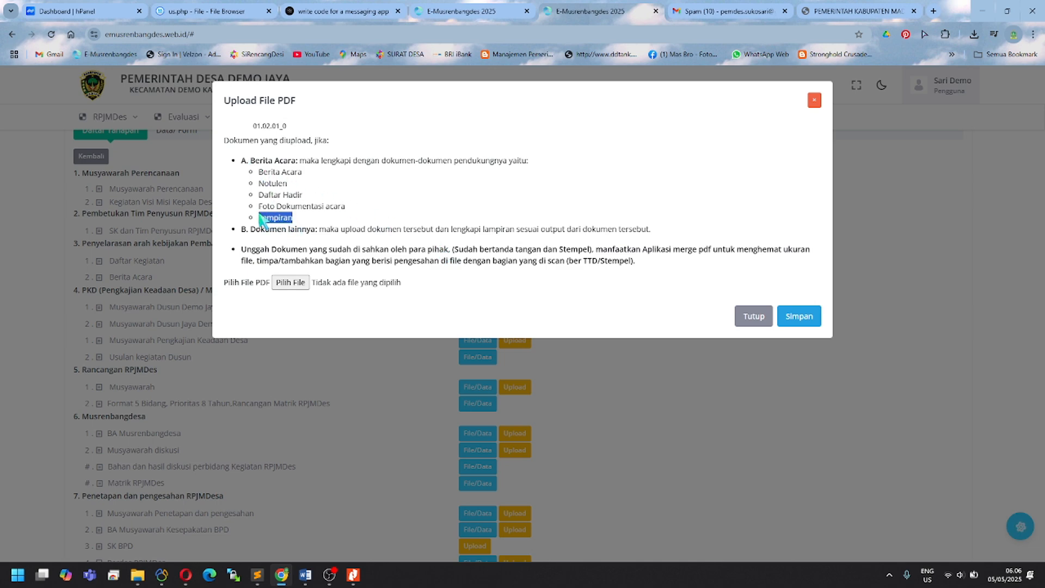
{"action": "left_click_drag", "start_coordinate": [296, 219], "coordinate": [255, 168]}
{"action": "left_click", "coordinate": [354, 226]}
{"action": "left_click", "coordinate": [313, 372]}
Step: Reopen and close the upload form, then highlight the Musyawarah Dusun Demo Jaya stage
{"action": "scroll", "coordinate": [260, 360], "scroll_direction": "down", "scroll_amount": 1}
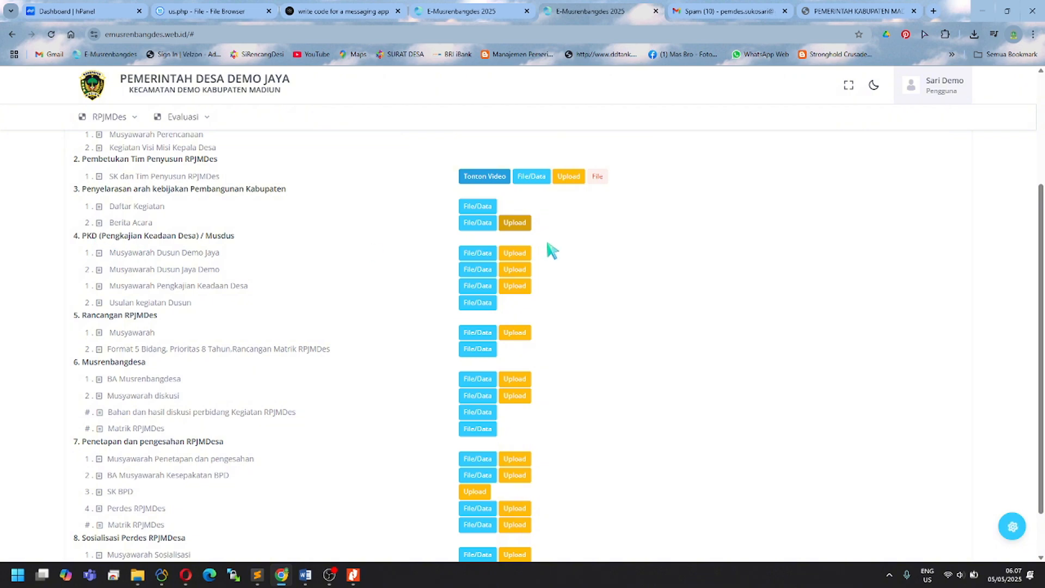
{"action": "left_click", "coordinate": [520, 225]}
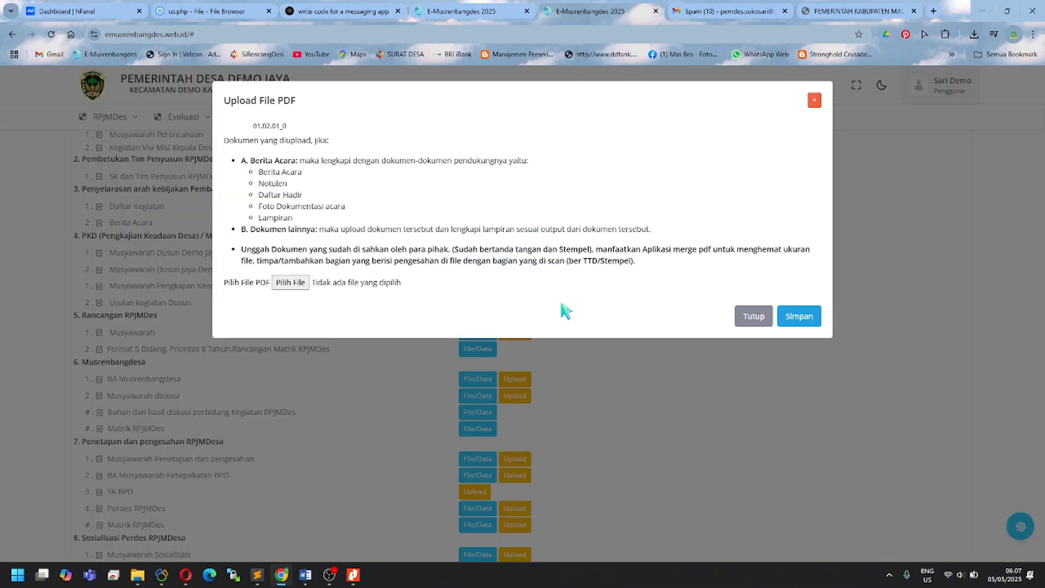
{"action": "left_click", "coordinate": [640, 375]}
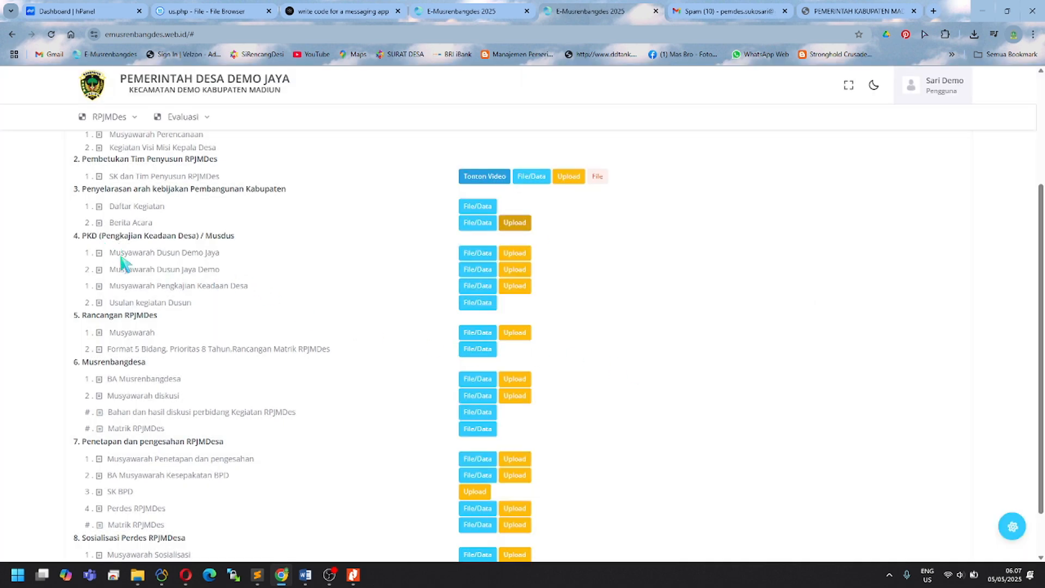
{"action": "left_click_drag", "start_coordinate": [121, 253], "coordinate": [219, 252]}
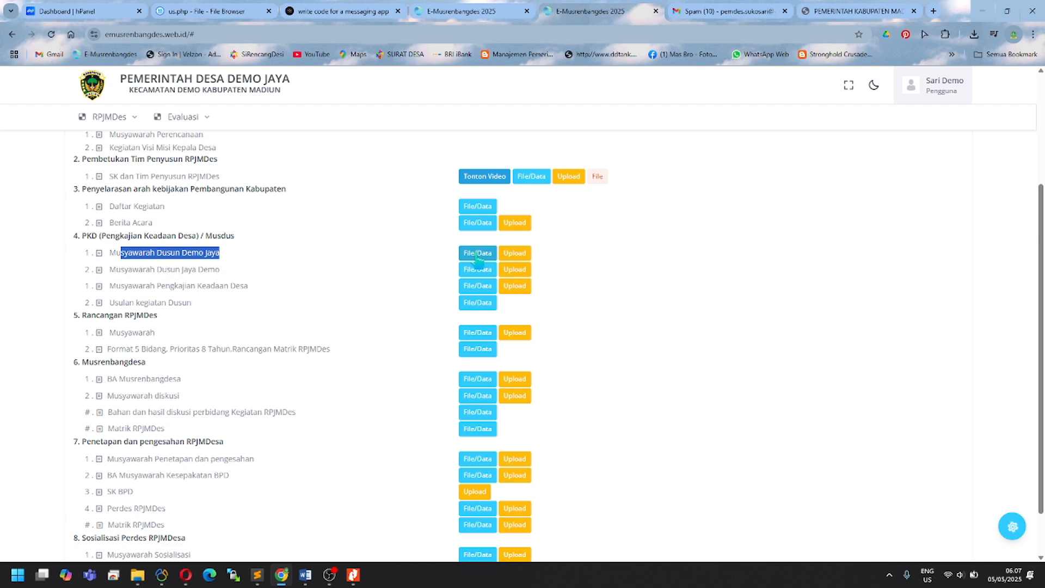
{"action": "left_click", "coordinate": [478, 253]}
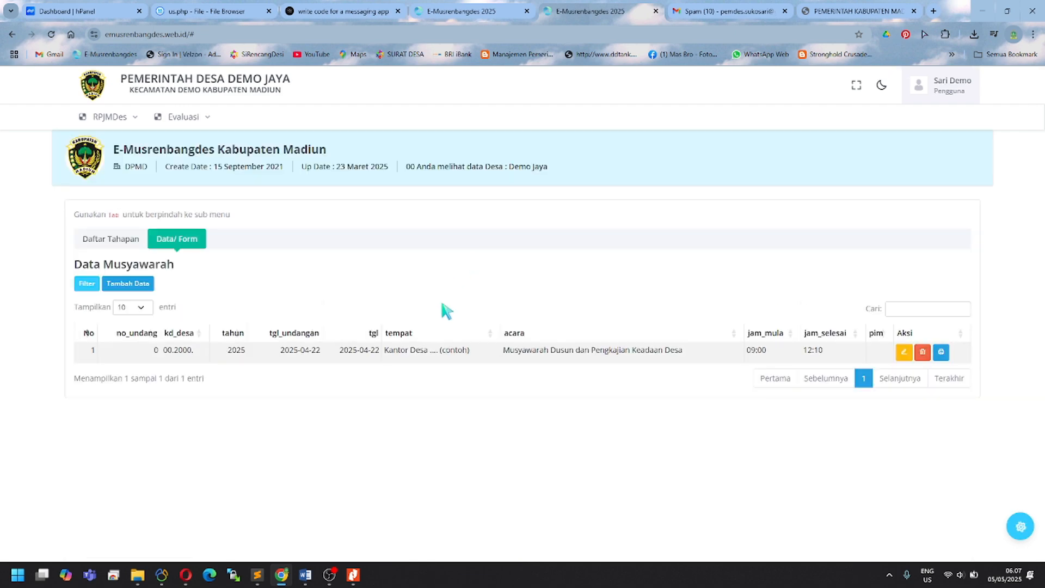
{"action": "left_click", "coordinate": [142, 284]}
{"action": "scroll", "coordinate": [420, 280], "scroll_direction": "down", "scroll_amount": 6}
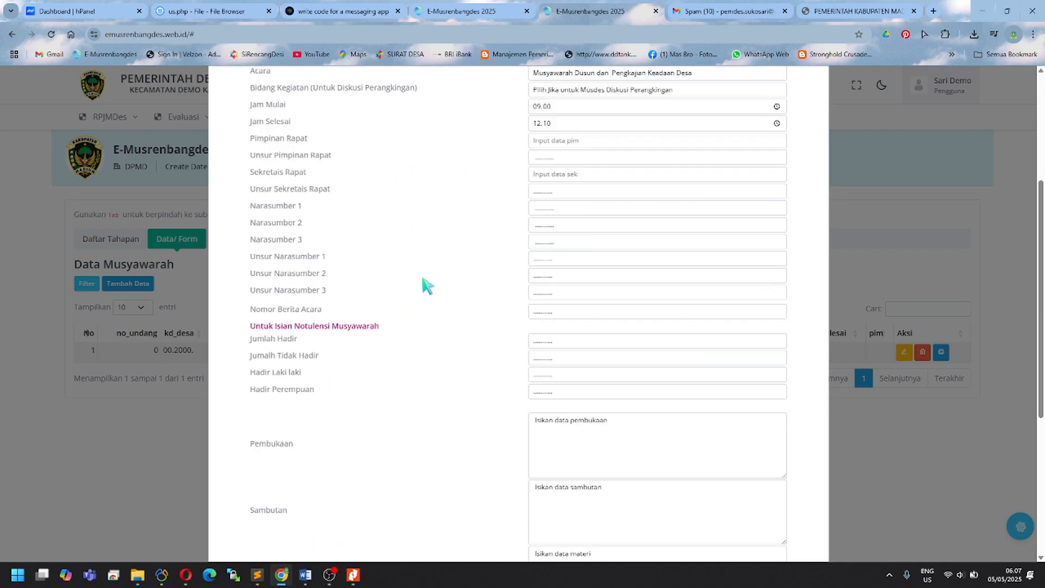
{"action": "scroll", "coordinate": [422, 285], "scroll_direction": "up", "scroll_amount": 4}
{"action": "scroll", "coordinate": [423, 285], "scroll_direction": "down", "scroll_amount": 3}
{"action": "scroll", "coordinate": [417, 291], "scroll_direction": "down", "scroll_amount": 4}
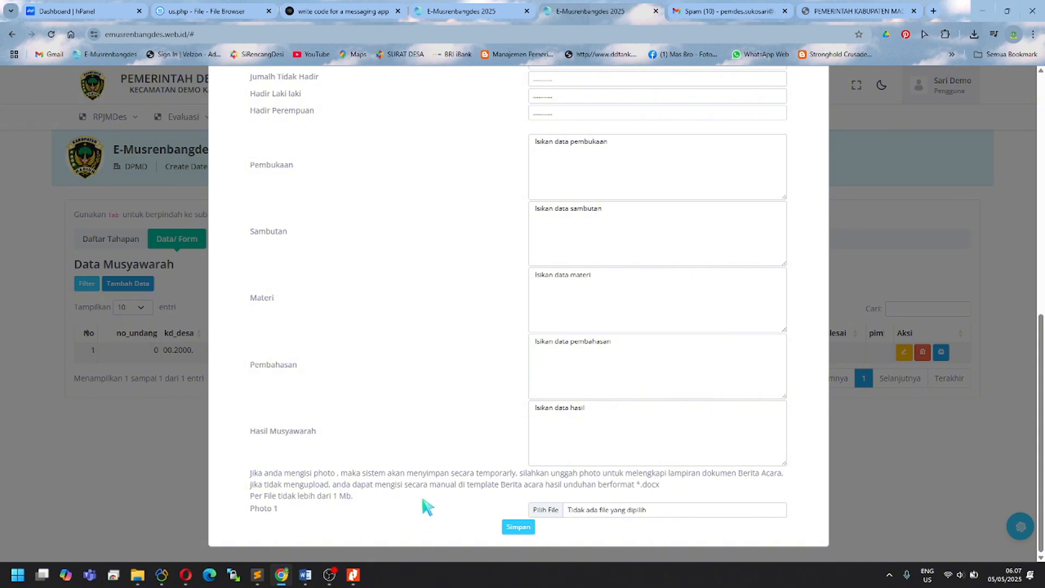
{"action": "left_click", "coordinate": [550, 513]}
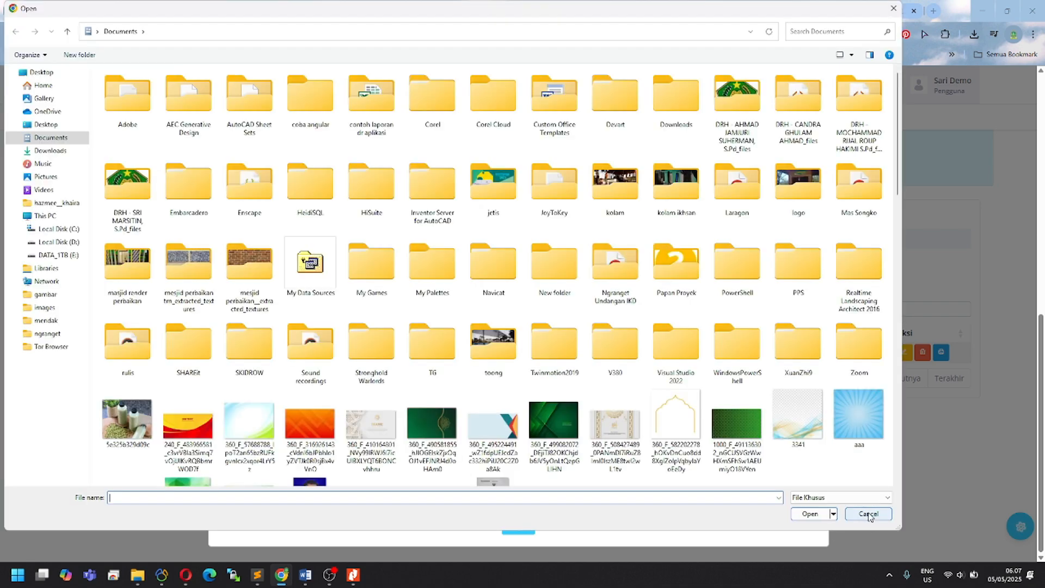
{"action": "left_click", "coordinate": [869, 514]}
{"action": "left_click", "coordinate": [874, 450]}
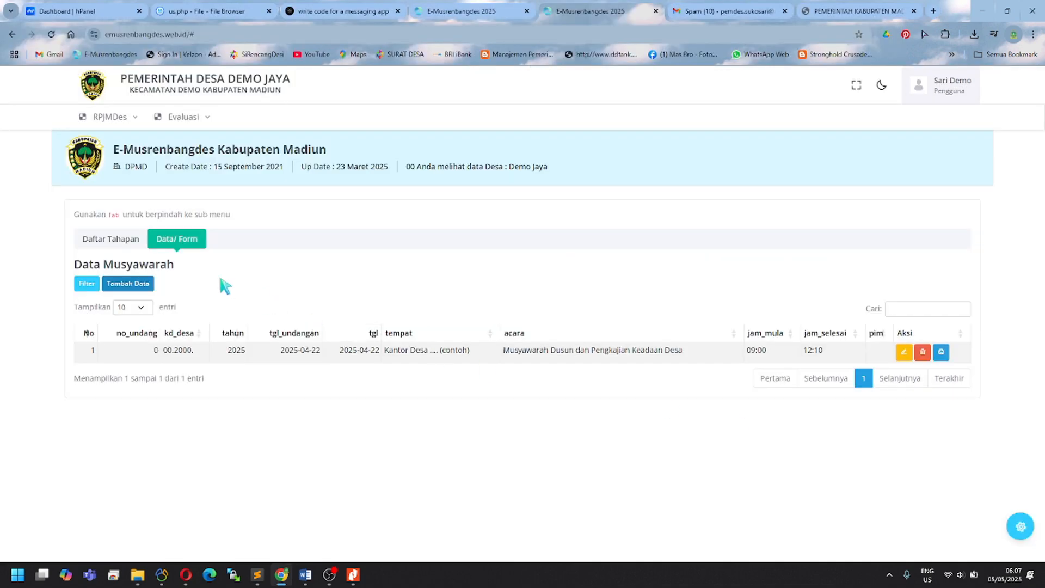
{"action": "left_click", "coordinate": [136, 245]}
{"action": "scroll", "coordinate": [294, 417], "scroll_direction": "down", "scroll_amount": 5}
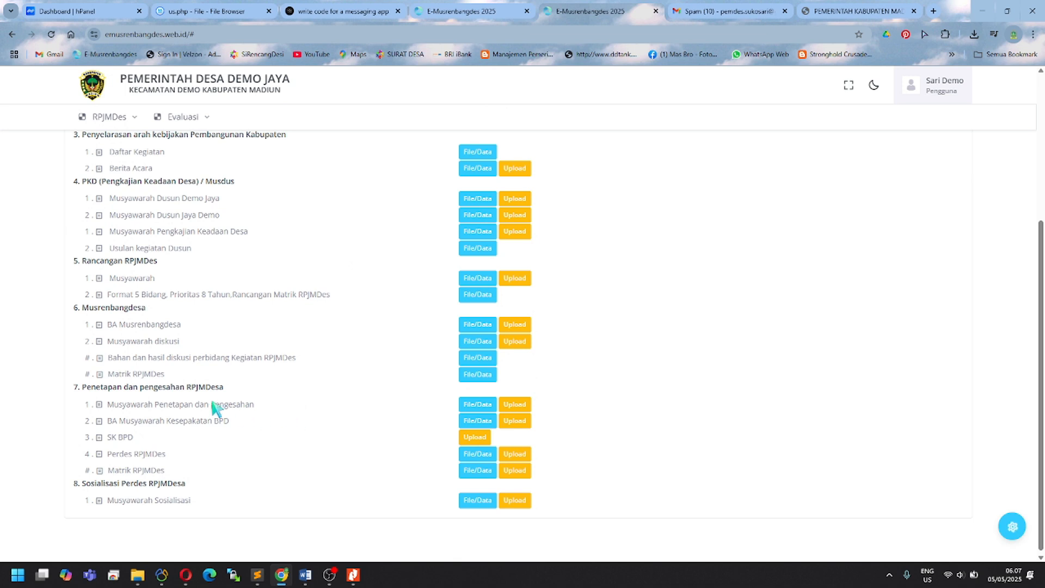
{"action": "scroll", "coordinate": [215, 408], "scroll_direction": "up", "scroll_amount": 1}
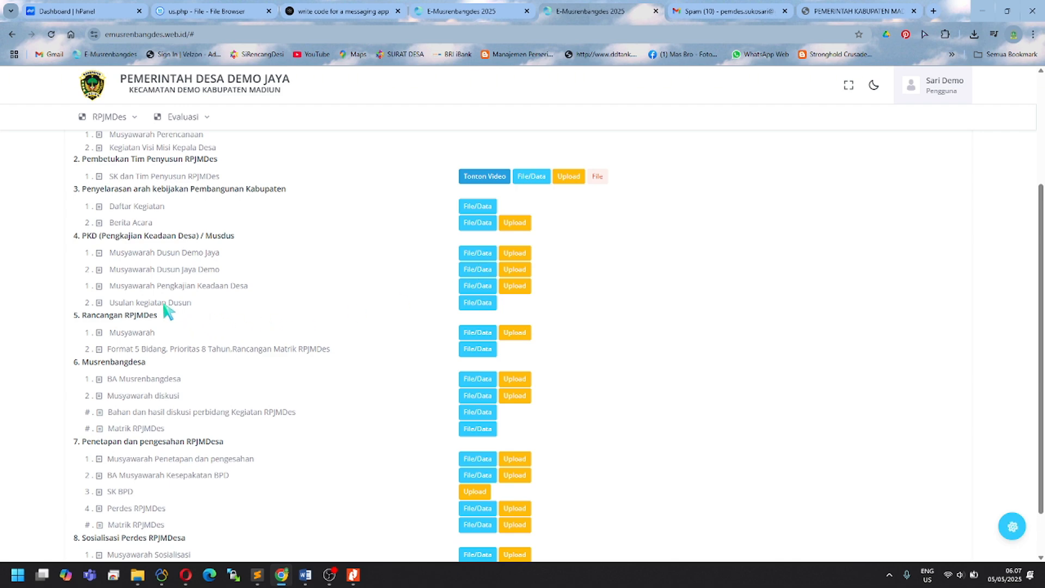
Step: Open the Usulan kegiatan Dusun proposals and filter them to Bidang Pelaksanaan Pembangunan
{"action": "left_click", "coordinate": [469, 305]}
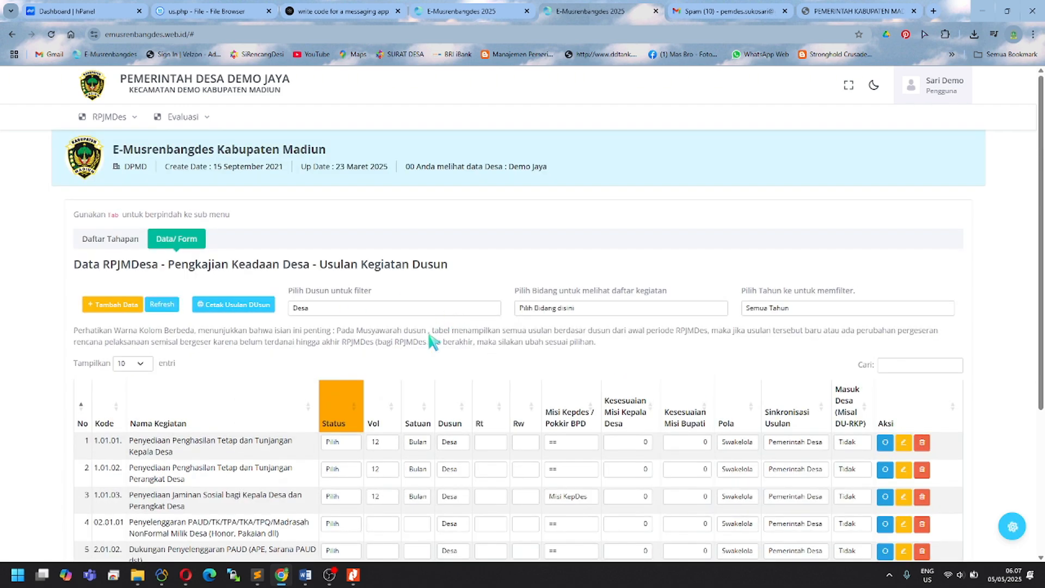
{"action": "left_click_drag", "start_coordinate": [1041, 177], "coordinate": [1037, 240]}
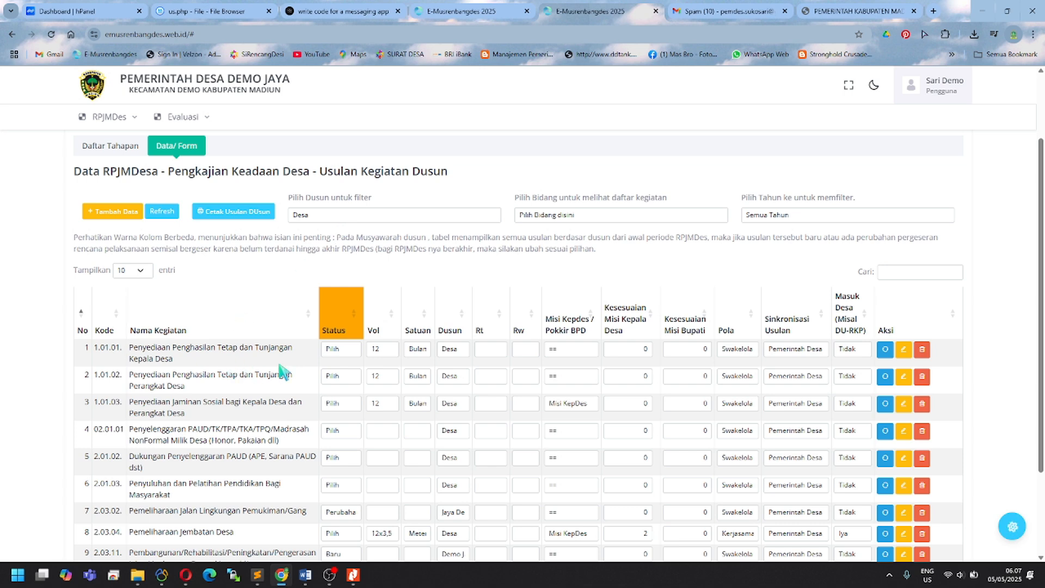
{"action": "left_click", "coordinate": [333, 352]}
{"action": "left_click", "coordinate": [332, 355]}
{"action": "left_click", "coordinate": [363, 218]}
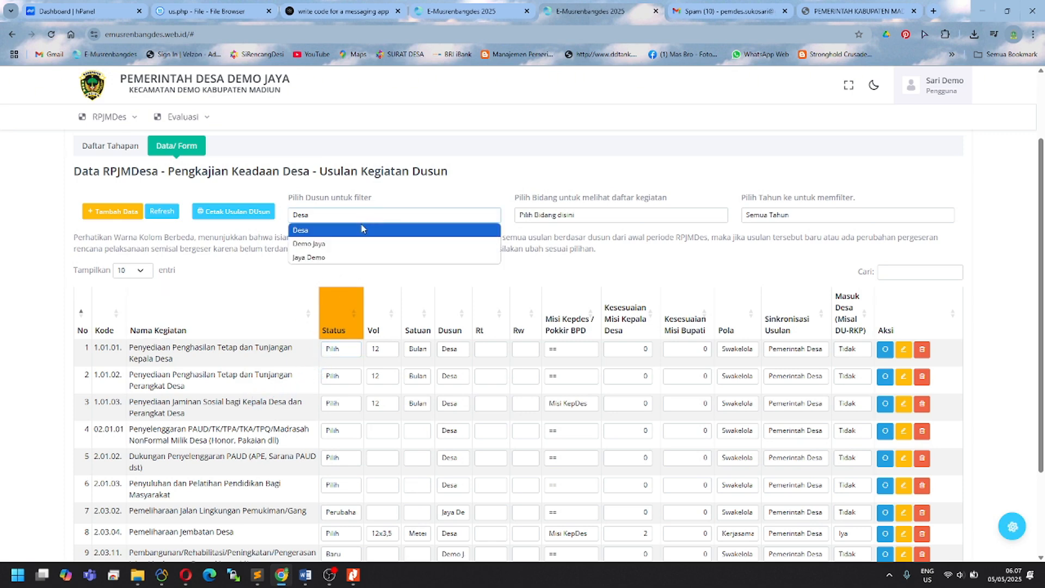
{"action": "left_click", "coordinate": [553, 215]}
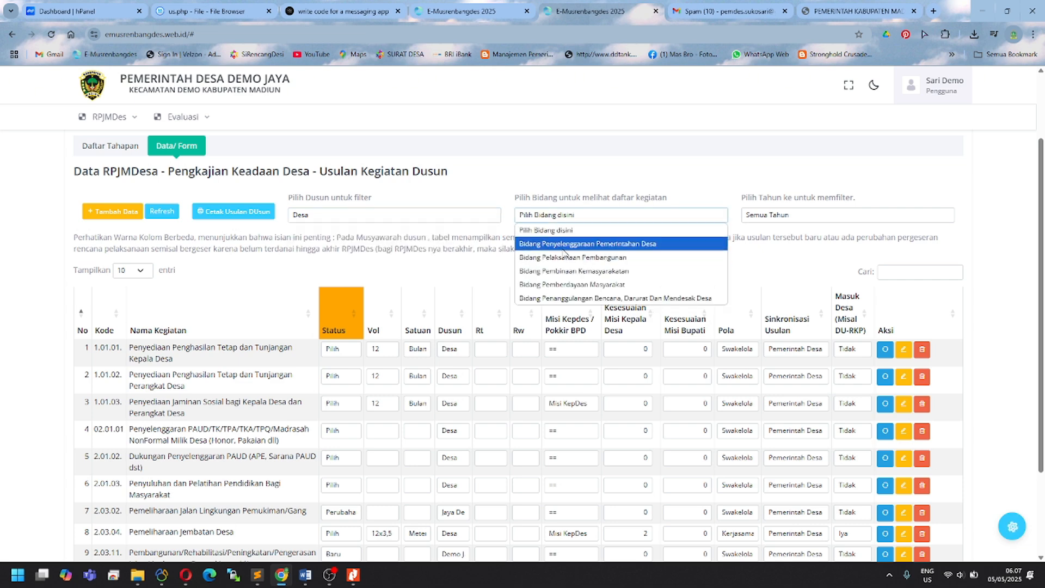
{"action": "left_click", "coordinate": [563, 259]}
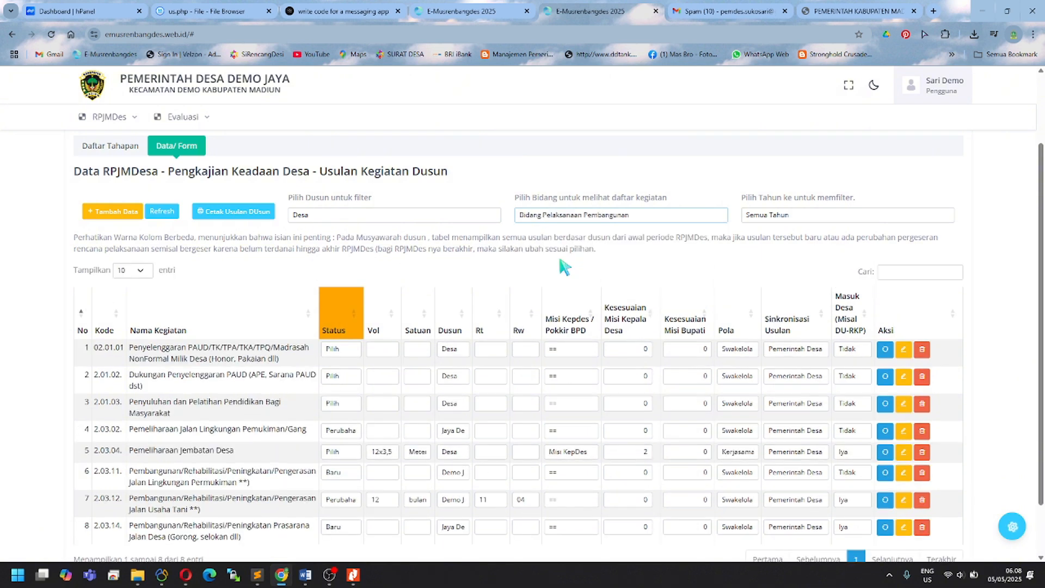
Step: Set the first (PAUD) proposal's status to Perubahan, leaving the second unchanged
{"action": "scroll", "coordinate": [384, 328], "scroll_direction": "down", "scroll_amount": 2}
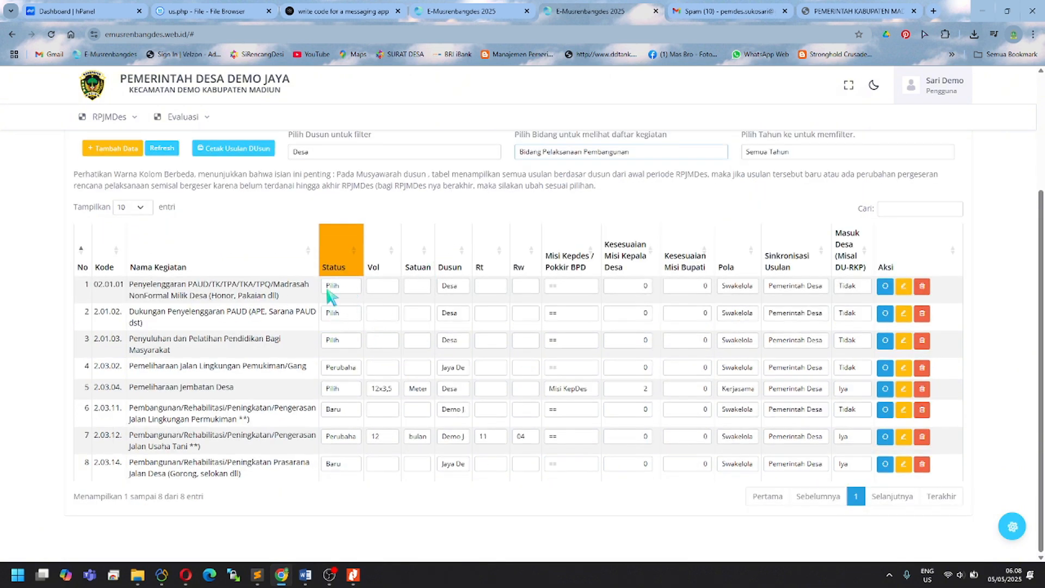
{"action": "left_click_drag", "start_coordinate": [212, 284], "coordinate": [279, 299]}
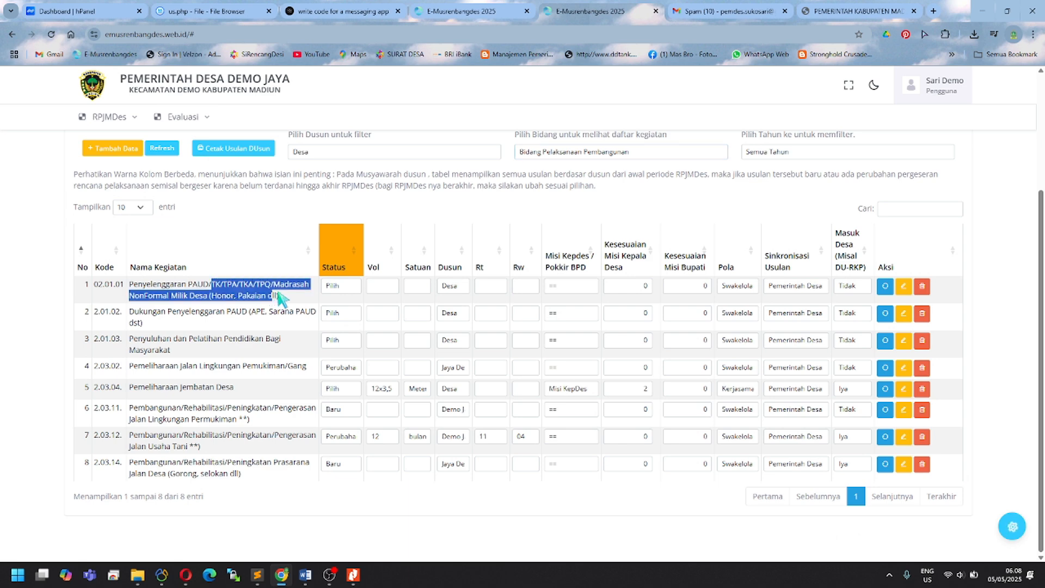
{"action": "left_click_drag", "start_coordinate": [134, 285], "coordinate": [279, 298]}
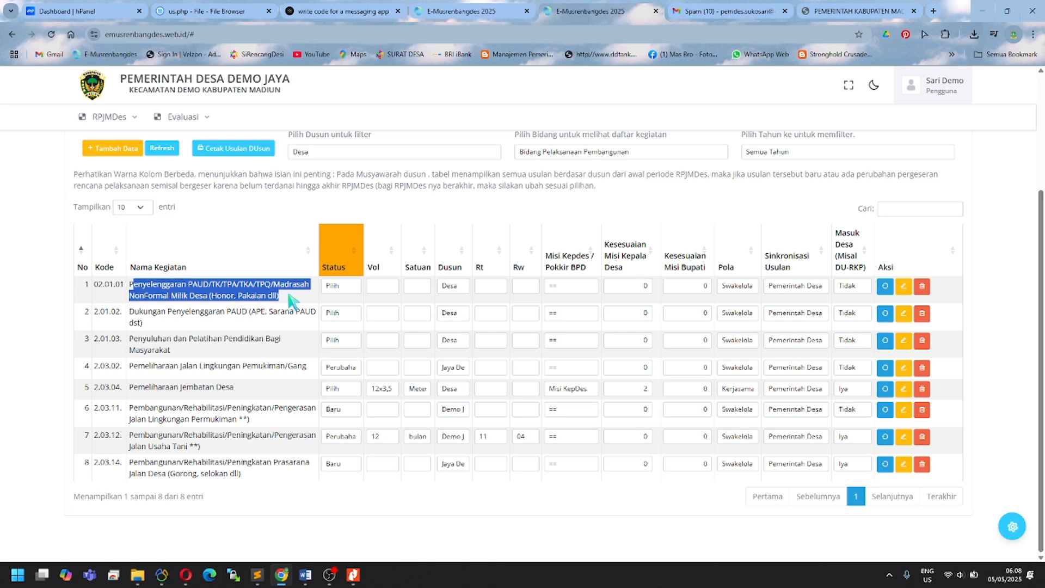
{"action": "left_click", "coordinate": [295, 301]}
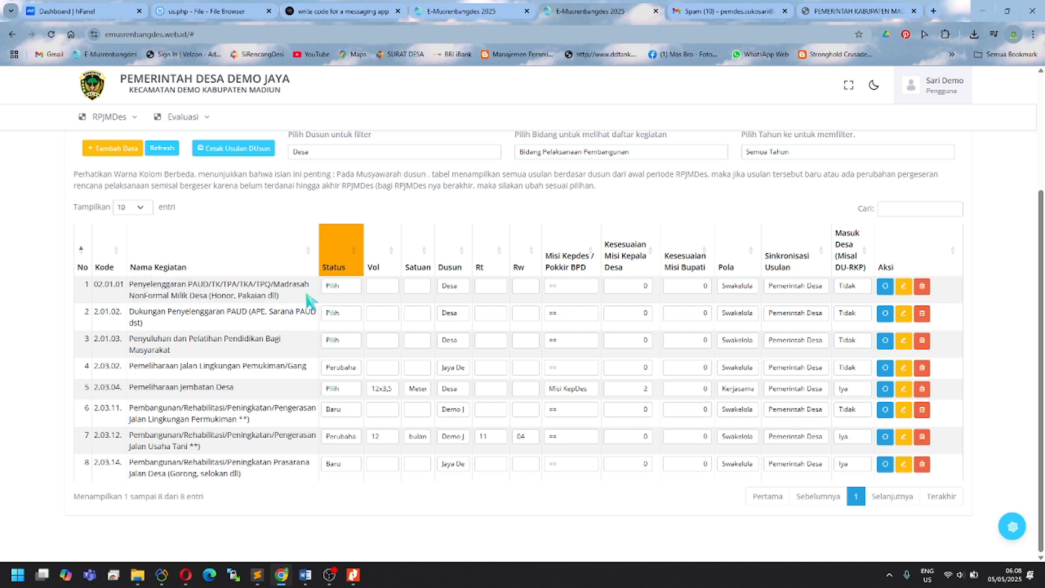
{"action": "left_click", "coordinate": [347, 287]}
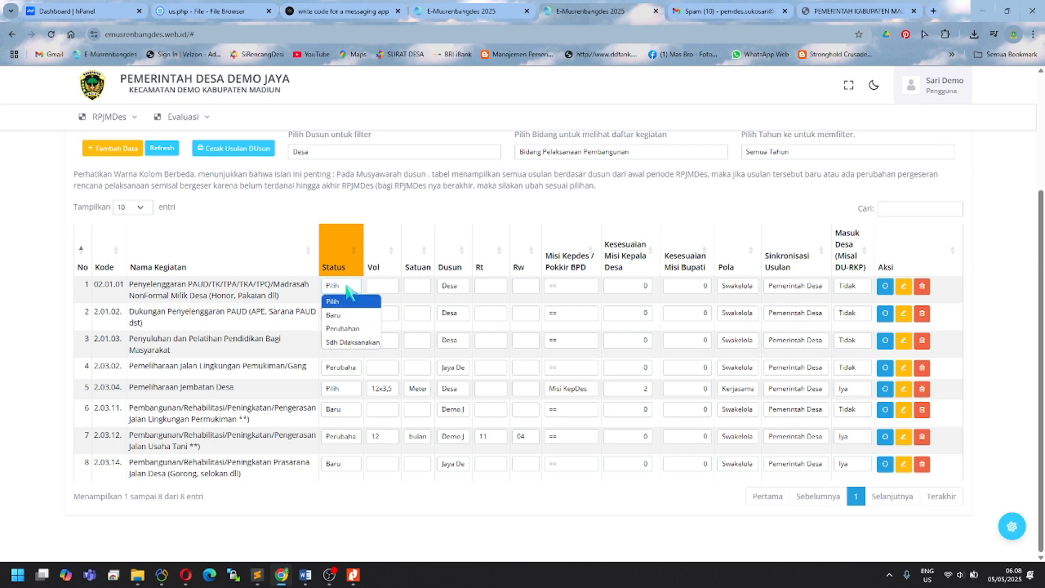
{"action": "left_click", "coordinate": [352, 329]}
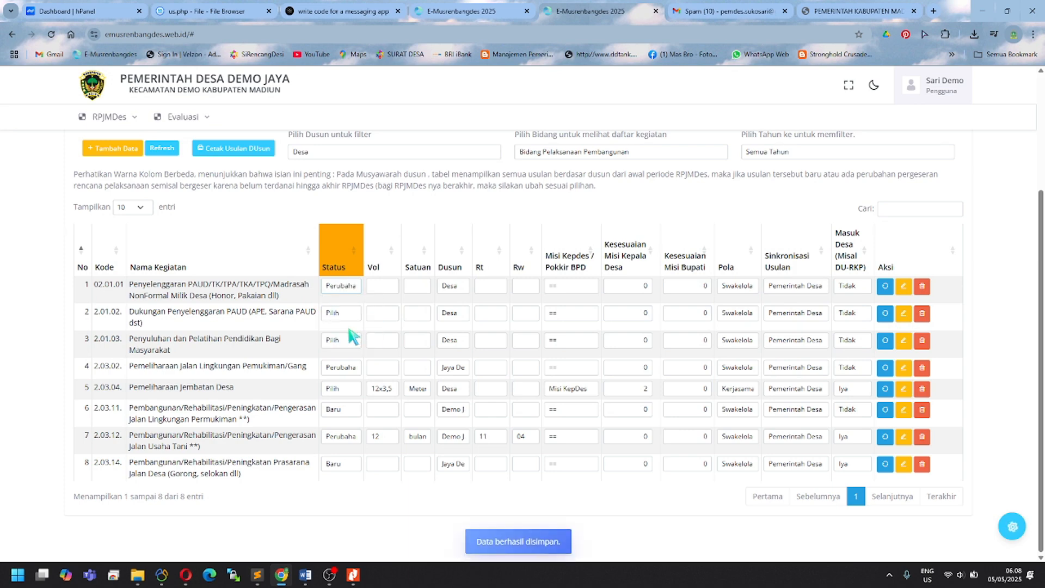
{"action": "left_click", "coordinate": [335, 314]}
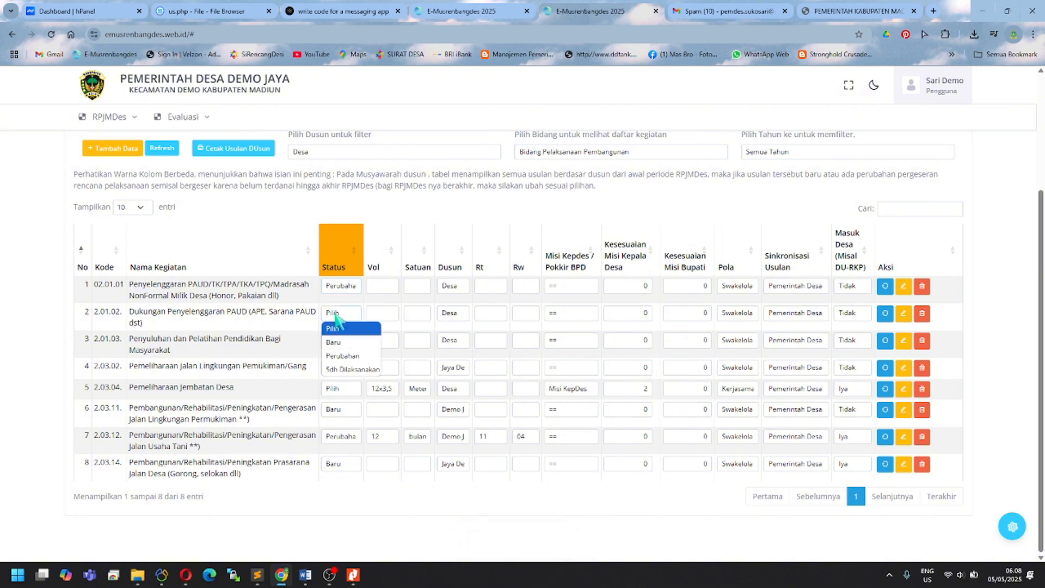
{"action": "left_click", "coordinate": [335, 315]}
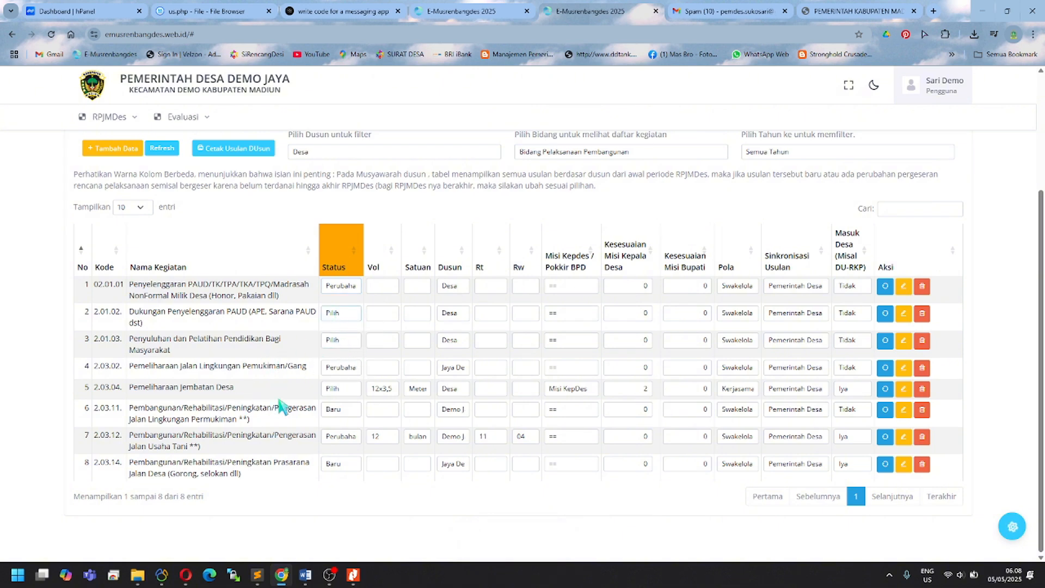
{"action": "left_click", "coordinate": [346, 289]}
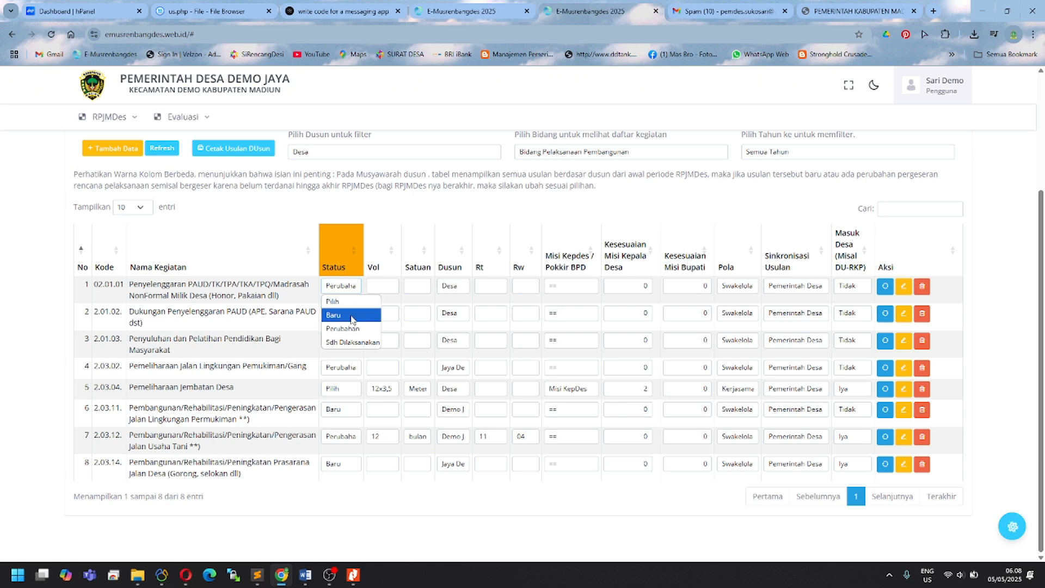
{"action": "left_click", "coordinate": [351, 328]}
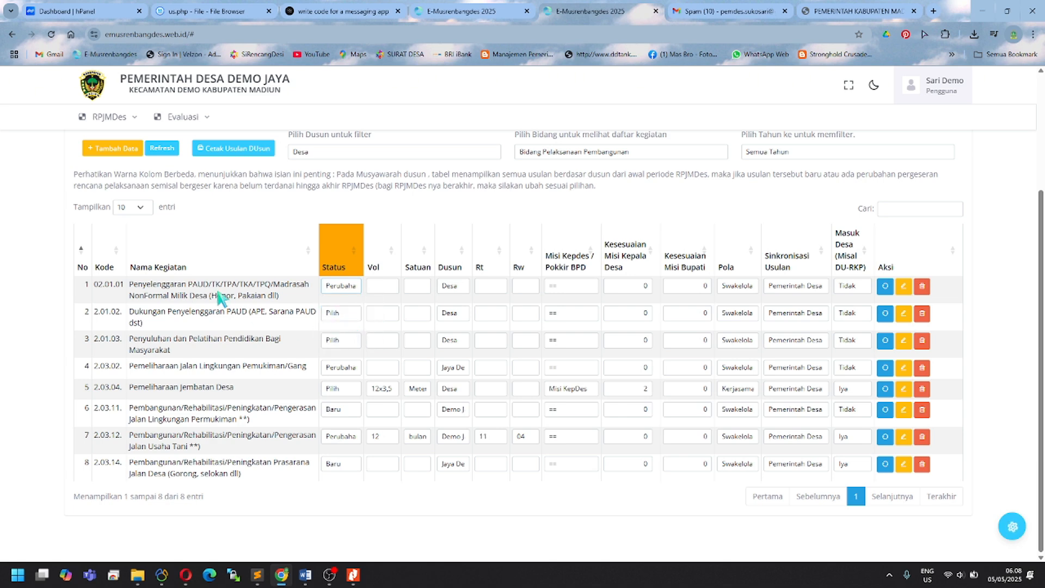
Step: Highlight the first and fourth proposal names while reviewing the filtered list
{"action": "left_click_drag", "start_coordinate": [135, 288], "coordinate": [281, 303]}
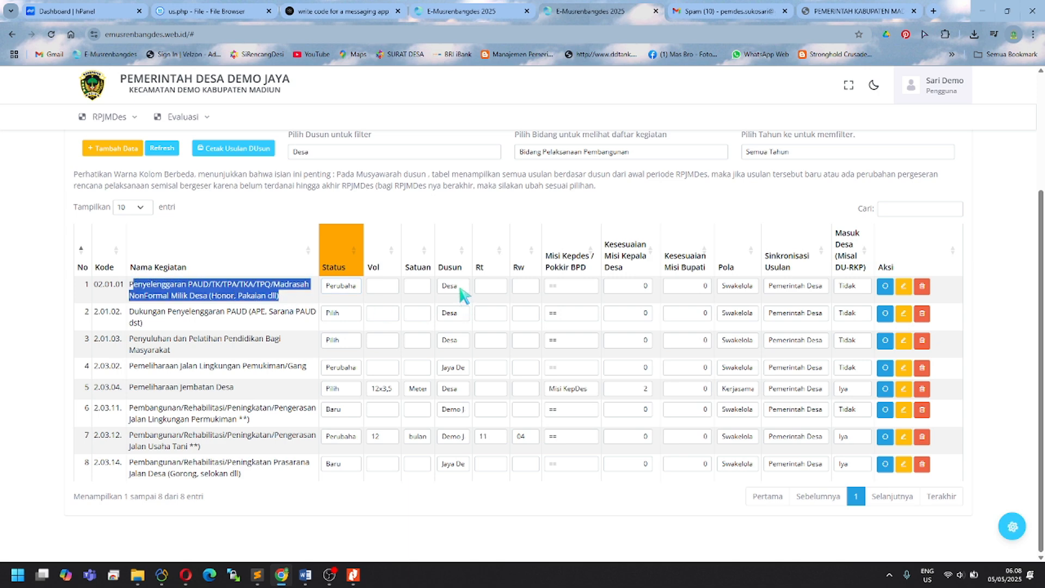
{"action": "left_click", "coordinate": [259, 379]}
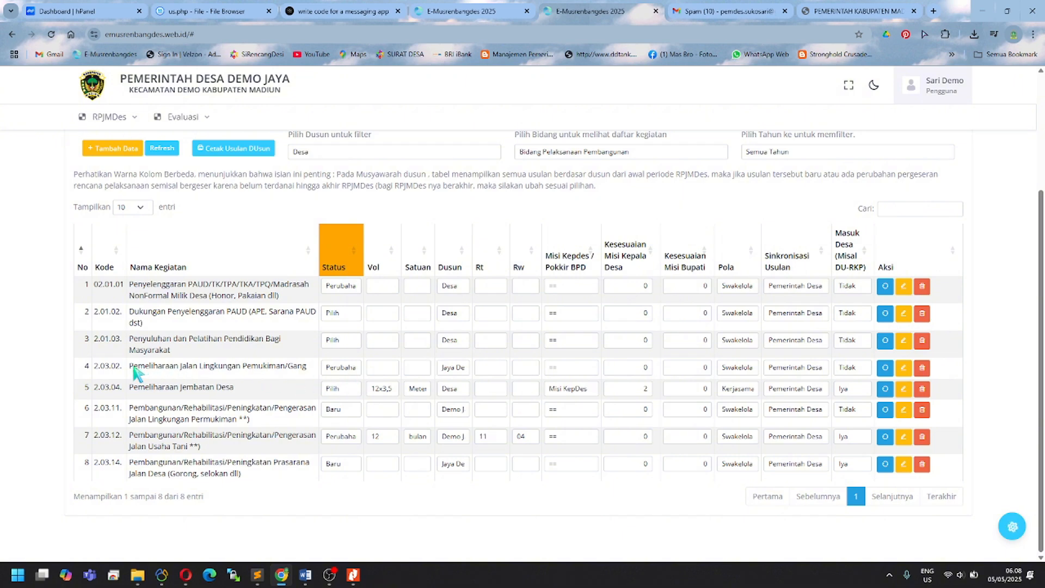
{"action": "left_click_drag", "start_coordinate": [132, 366], "coordinate": [306, 374]}
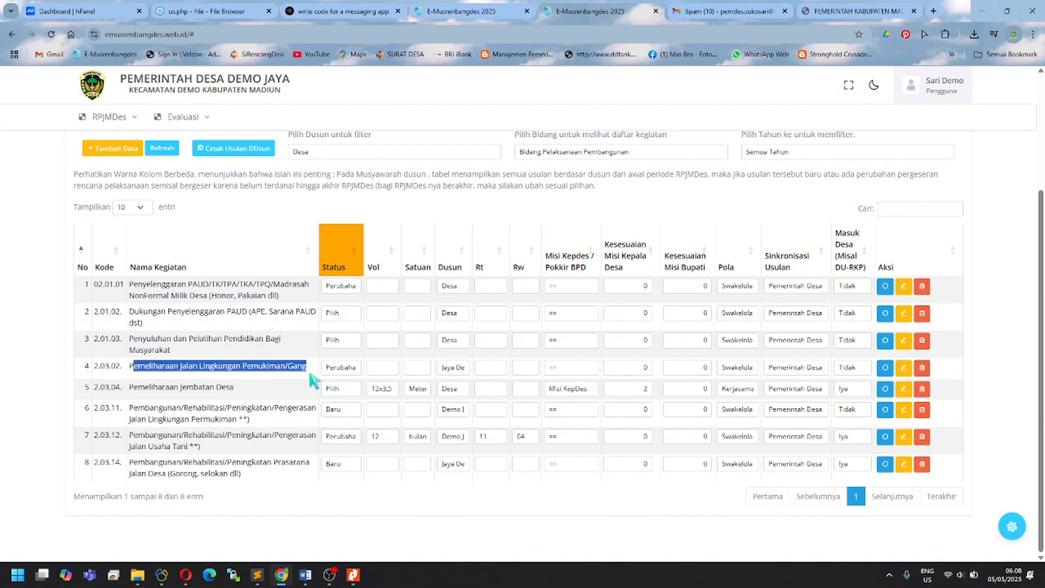
{"action": "left_click", "coordinate": [255, 381]}
{"action": "left_click_drag", "start_coordinate": [129, 366], "coordinate": [310, 374]}
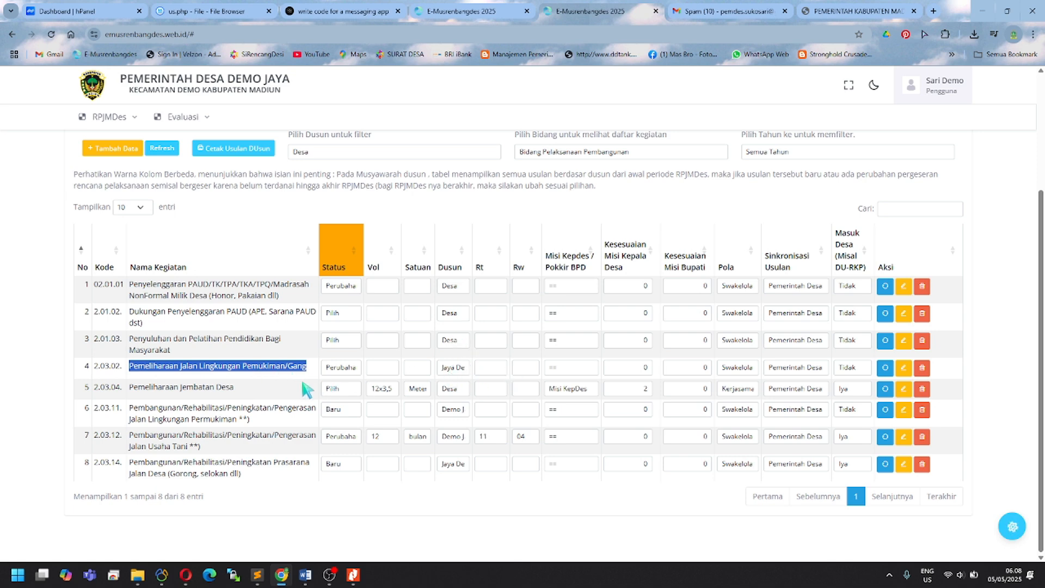
Step: Keep the road-maintenance proposal's status as Perubahan
{"action": "left_click", "coordinate": [336, 369]}
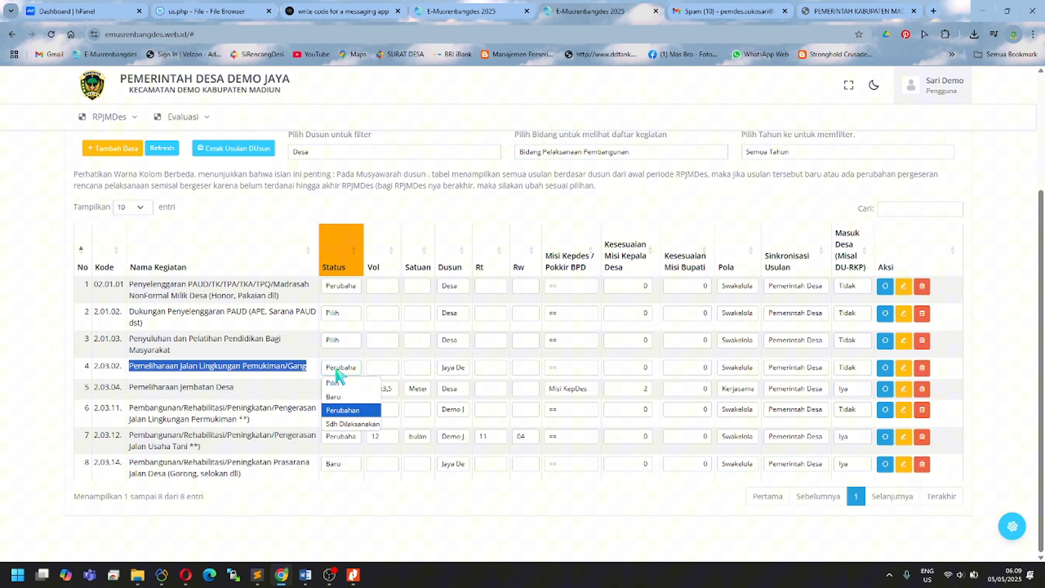
{"action": "left_click", "coordinate": [343, 410]}
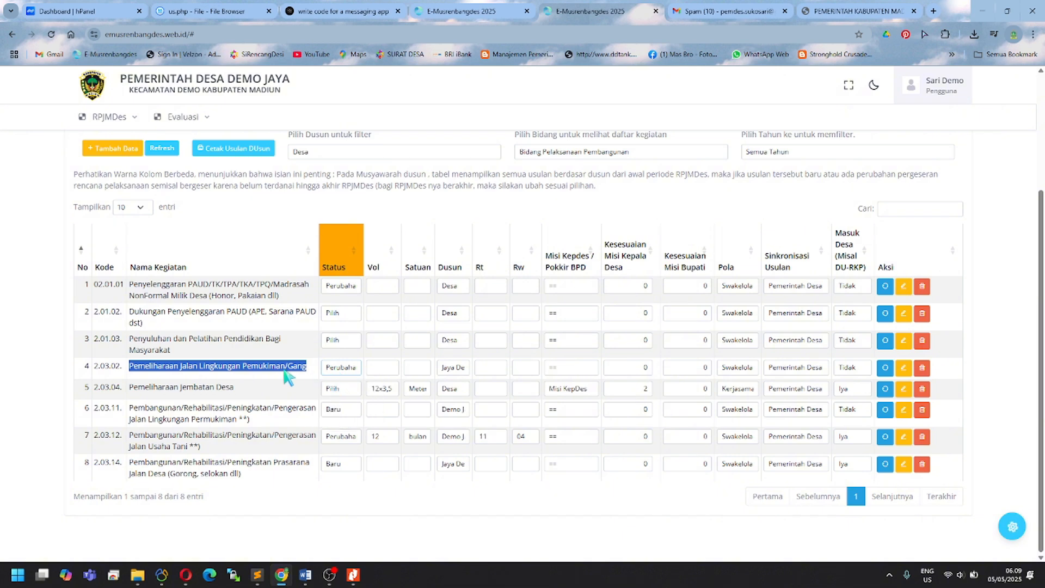
{"action": "left_click", "coordinate": [352, 374]}
{"action": "left_click", "coordinate": [351, 374]}
{"action": "left_click", "coordinate": [351, 372]}
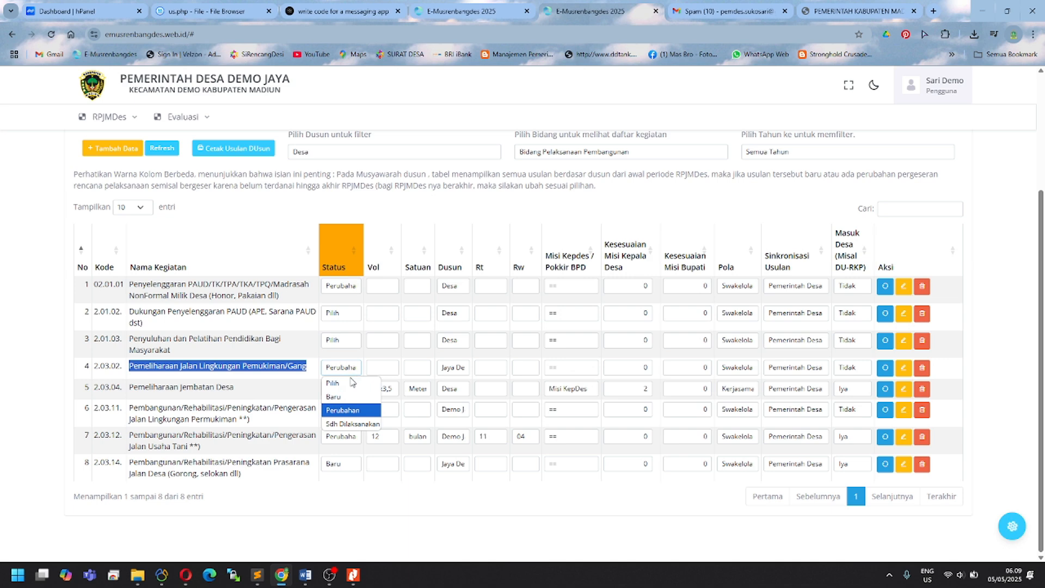
{"action": "left_click", "coordinate": [354, 411]}
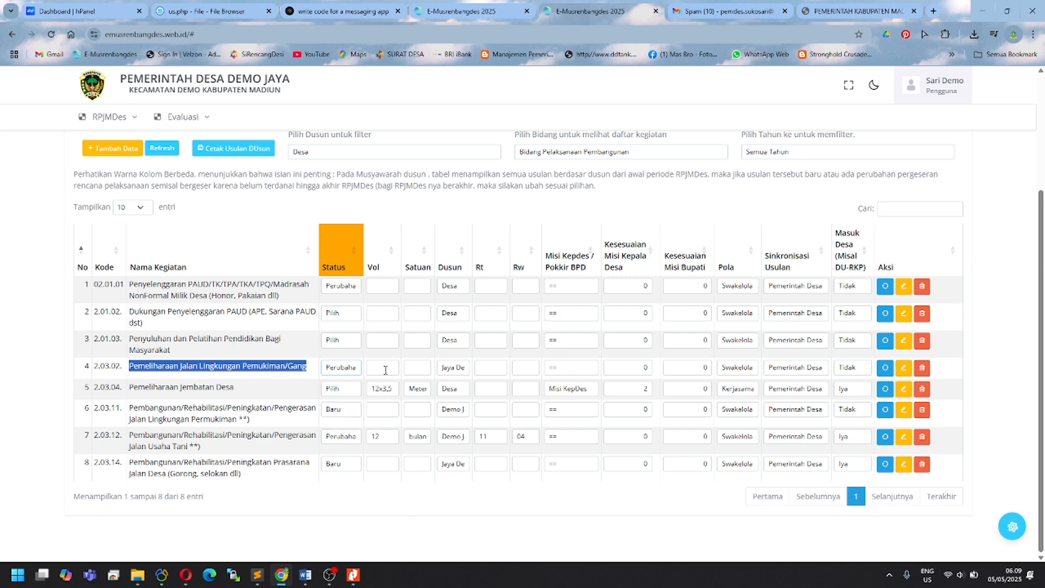
Step: Give the road-maintenance proposal volume 1200, unit Meter and Misi Kepdes 'Misi KepDes'
{"action": "left_click", "coordinate": [383, 370]}
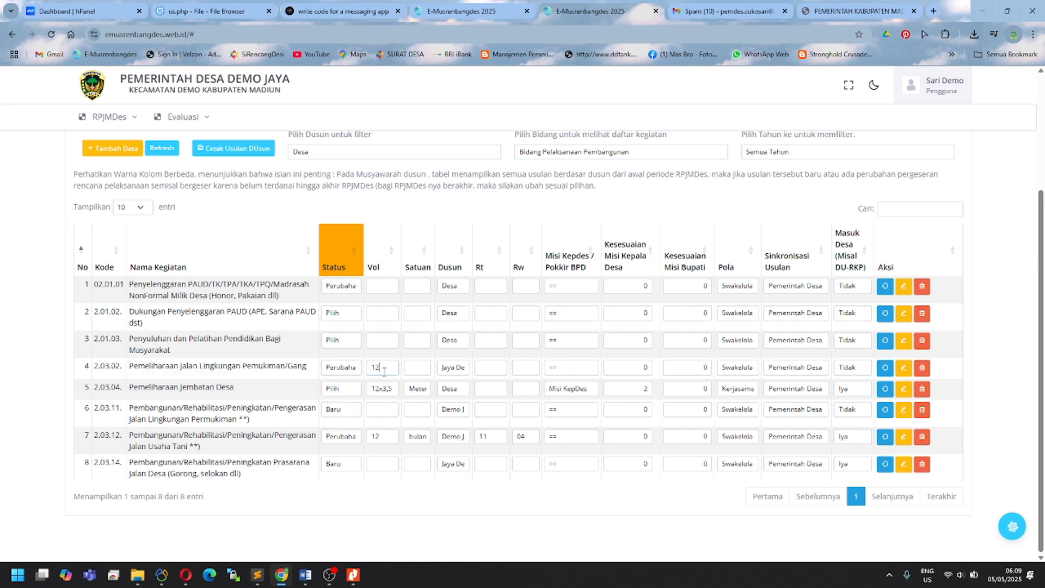
{"action": "left_click", "coordinate": [412, 371]}
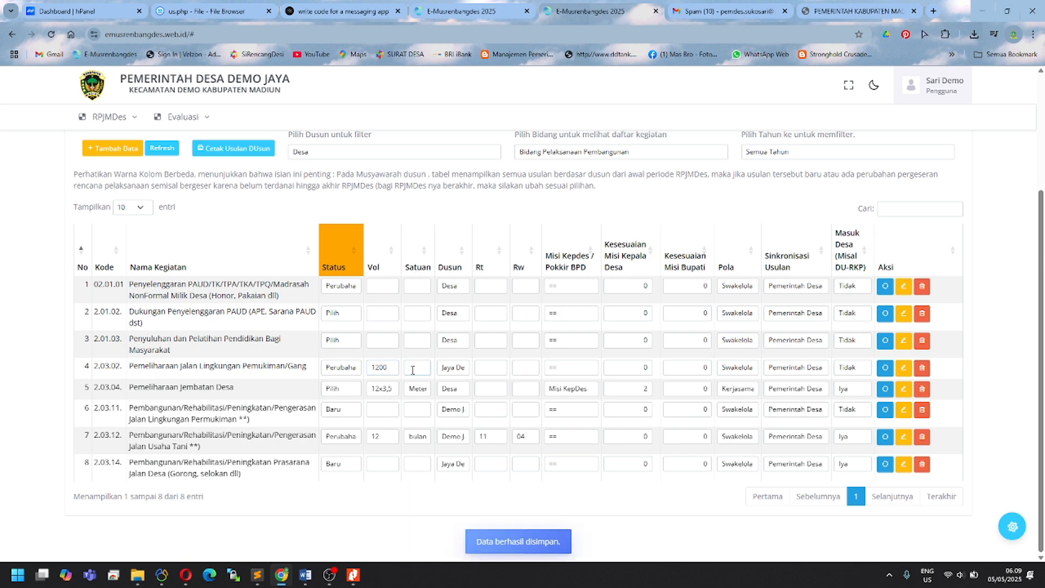
{"action": "left_click", "coordinate": [315, 384]}
{"action": "left_click", "coordinate": [576, 371]}
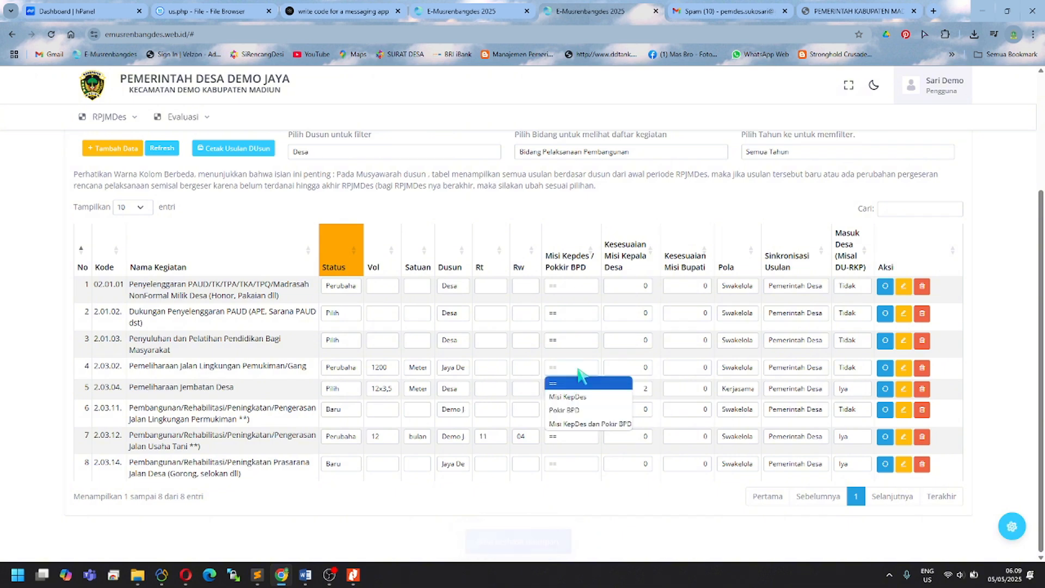
{"action": "left_click", "coordinate": [580, 397]}
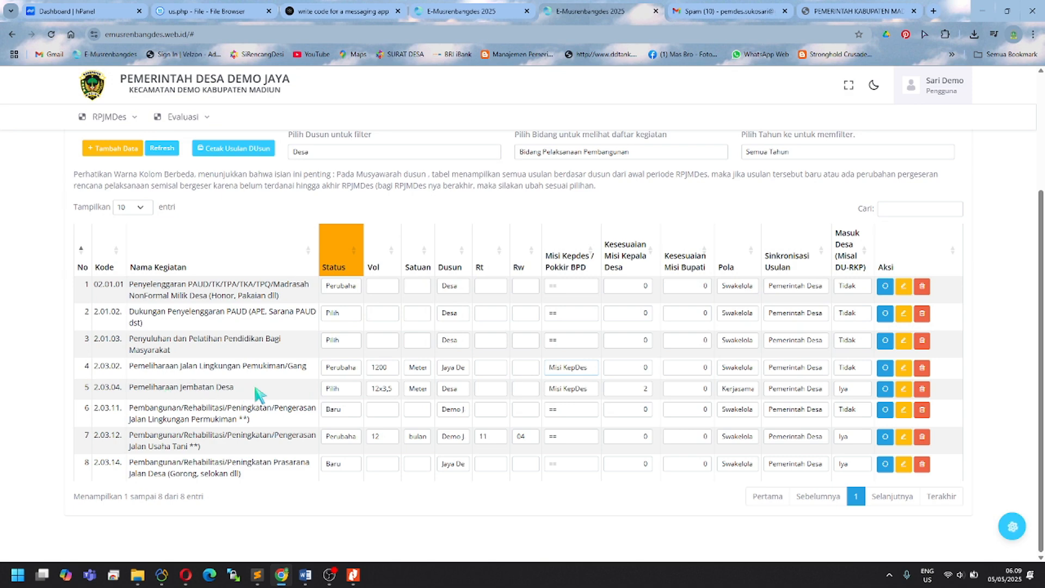
Step: Set the Pemeliharaan Jembatan Desa proposal's status to Baru
{"action": "left_click", "coordinate": [344, 389]}
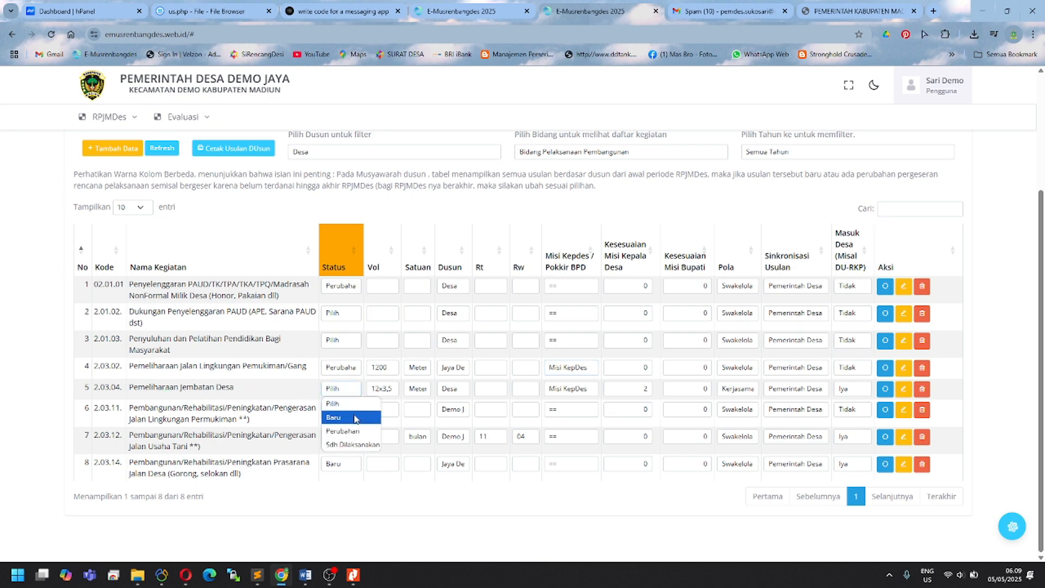
{"action": "left_click", "coordinate": [353, 418]}
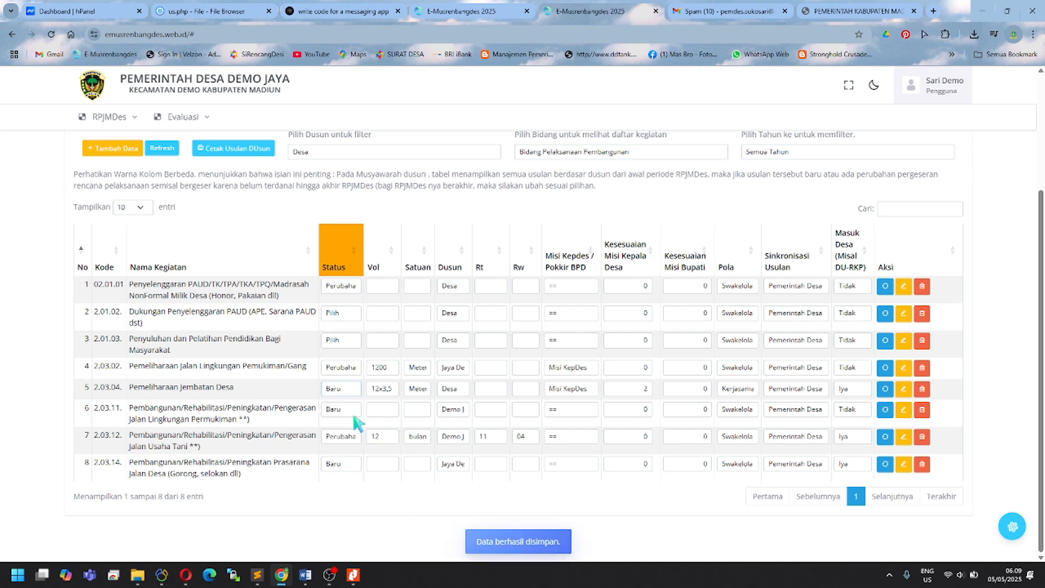
{"action": "left_click", "coordinate": [114, 153]}
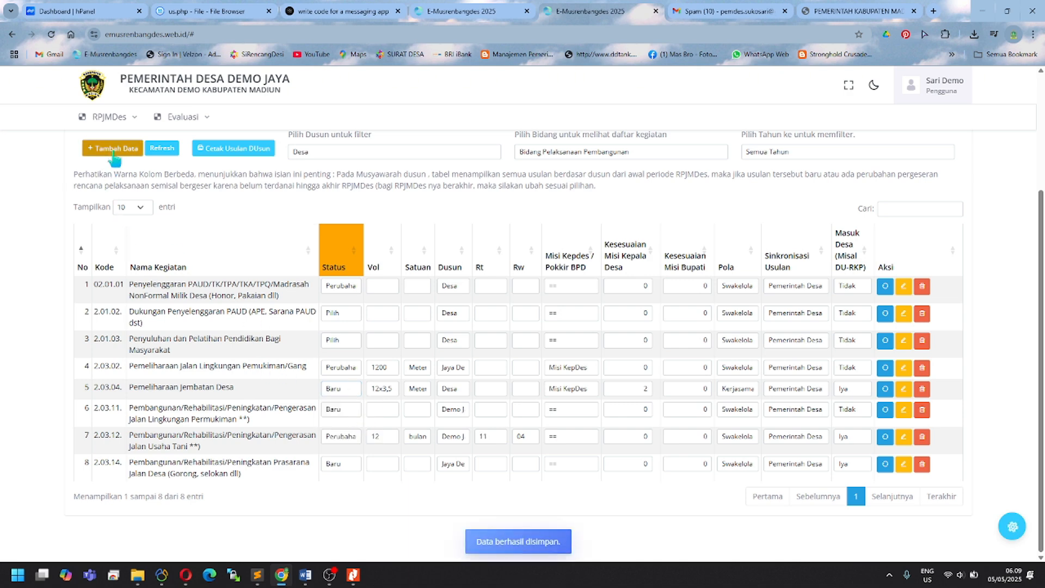
Step: Take 2.04.13 Sanitasi Permukiman from page 4 of the Bidang Pelaksanaan Pembangunan nomenclature and refresh the proposals
{"action": "left_click", "coordinate": [366, 150]}
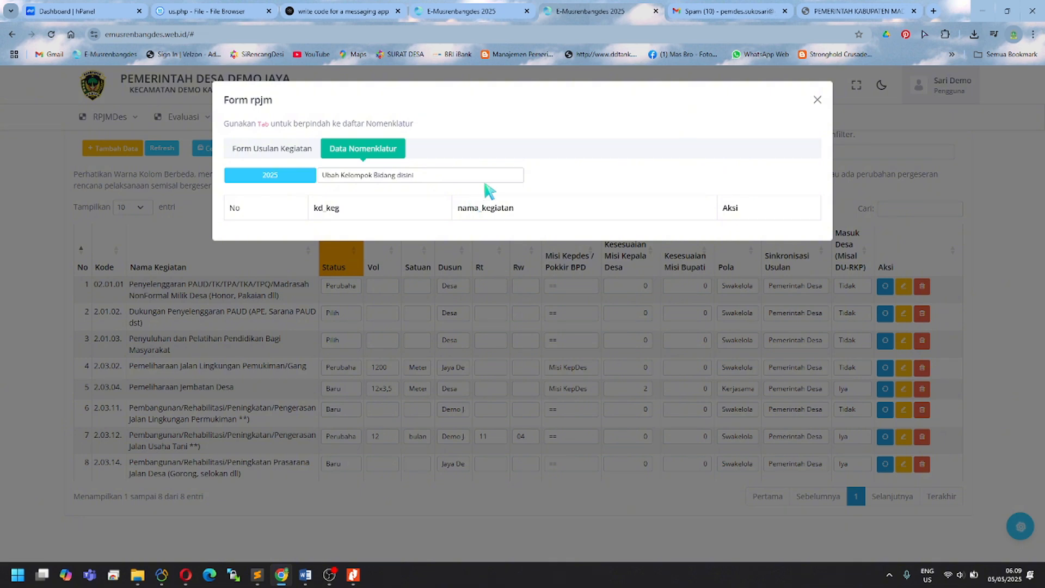
{"action": "left_click", "coordinate": [474, 176]}
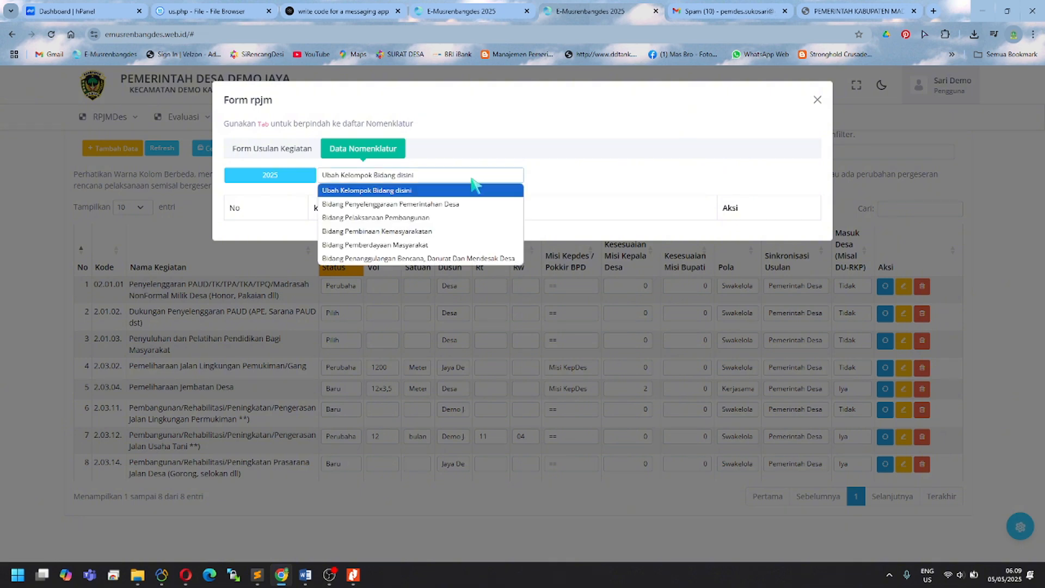
{"action": "left_click", "coordinate": [459, 220]}
{"action": "scroll", "coordinate": [460, 413], "scroll_direction": "down", "scroll_amount": 3}
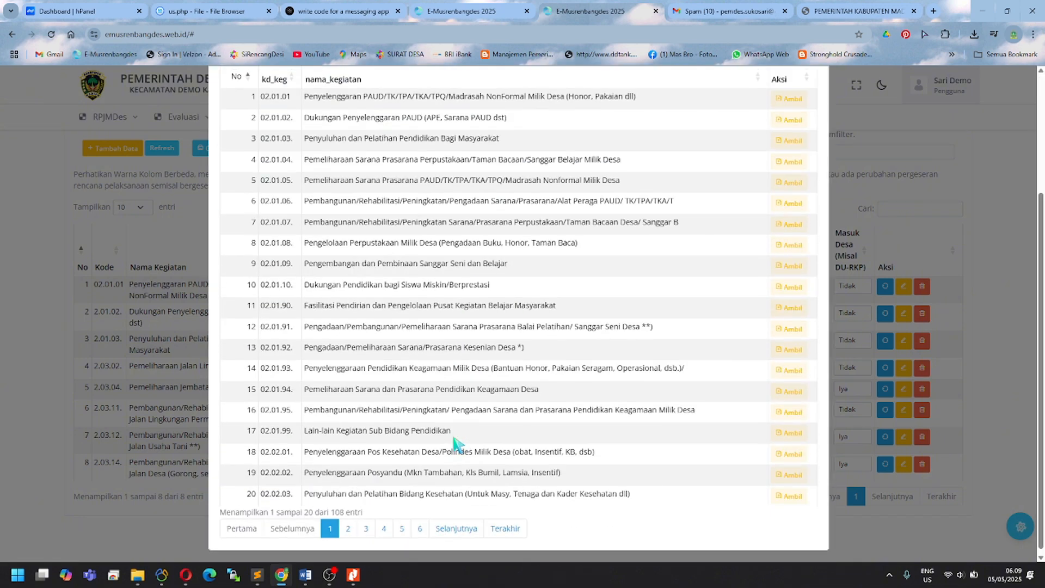
{"action": "left_click", "coordinate": [384, 526]}
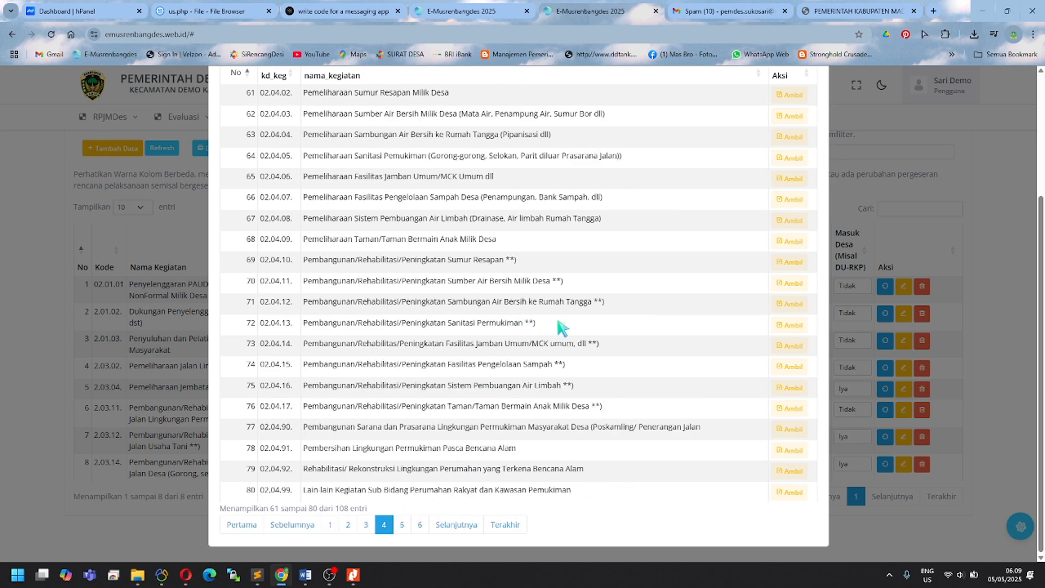
{"action": "left_click", "coordinate": [789, 325]}
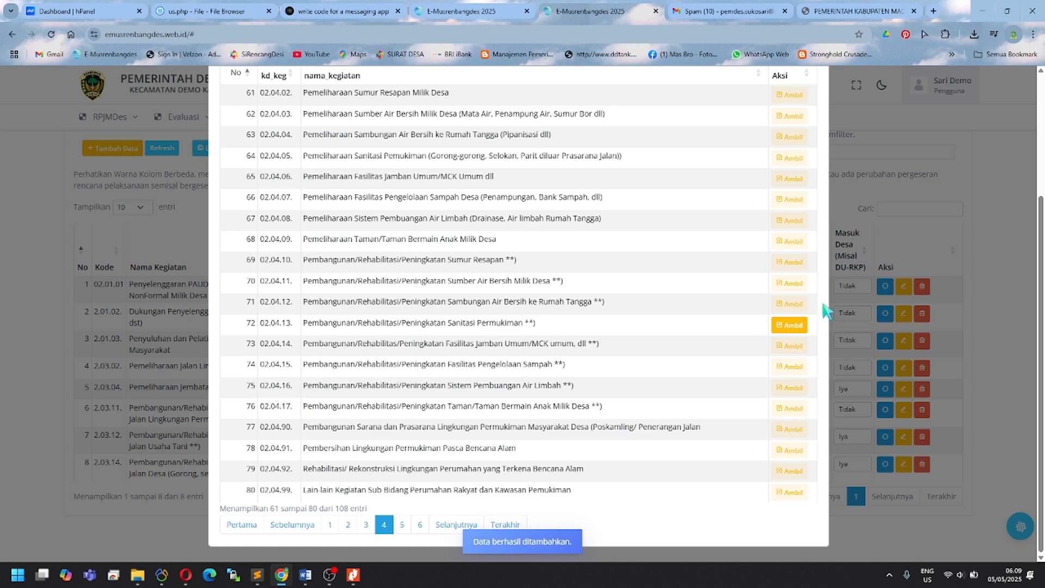
{"action": "left_click", "coordinate": [992, 212]}
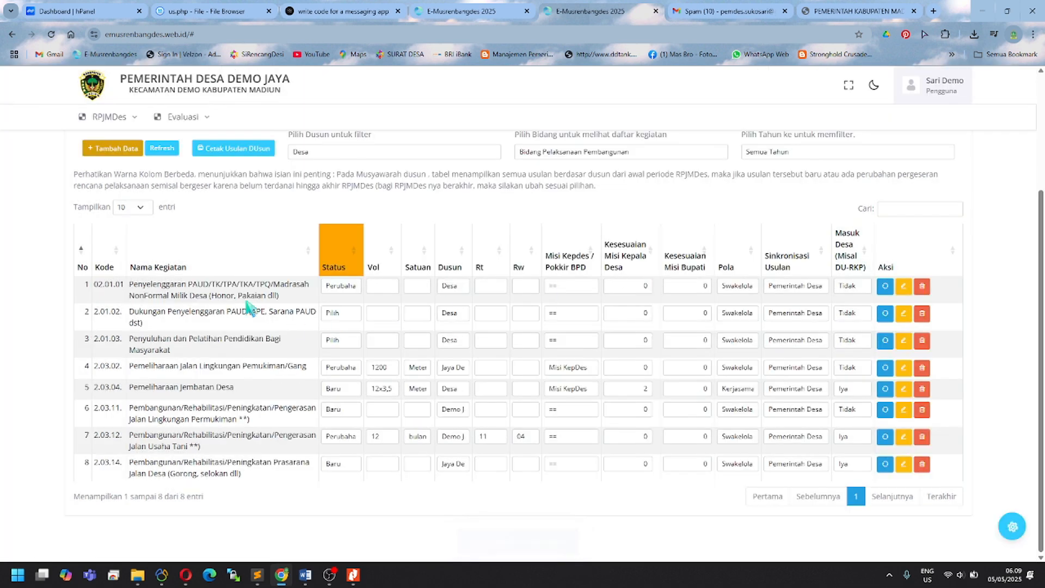
{"action": "left_click", "coordinate": [161, 150]}
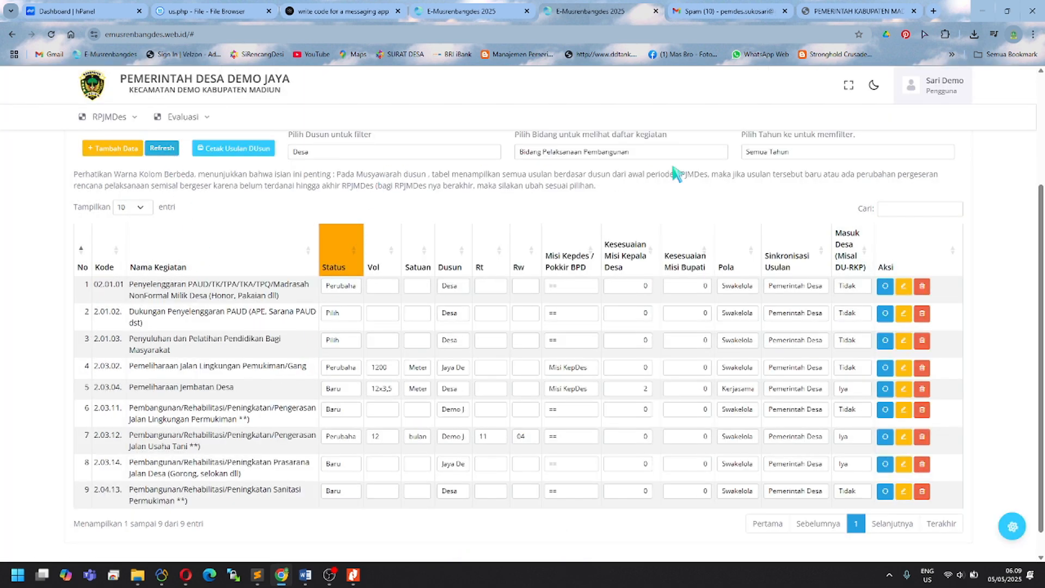
{"action": "left_click", "coordinate": [890, 207]}
{"action": "type", "text": "sanita"}
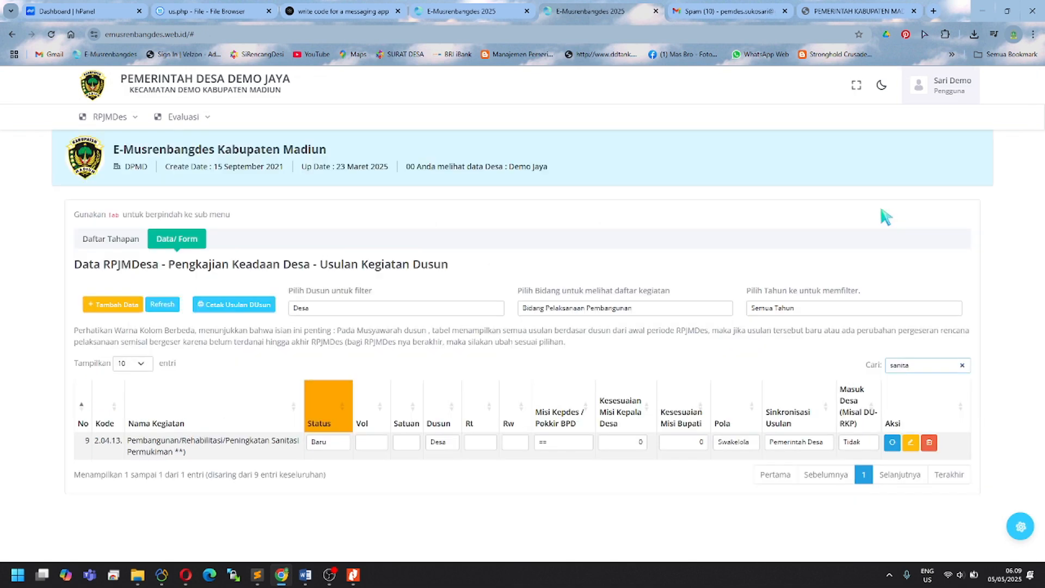
{"action": "left_click", "coordinate": [326, 442]}
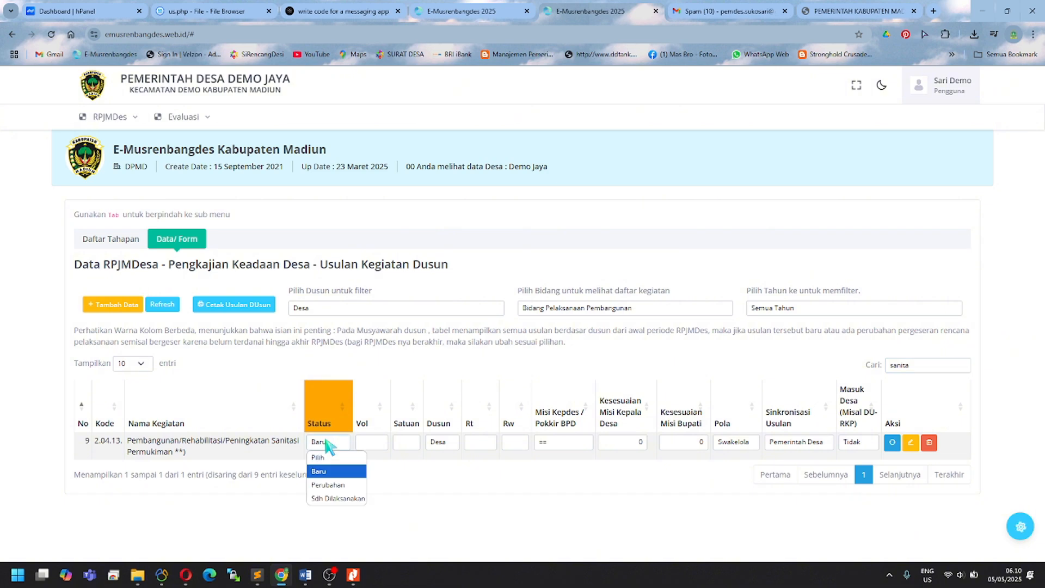
{"action": "left_click", "coordinate": [327, 444]}
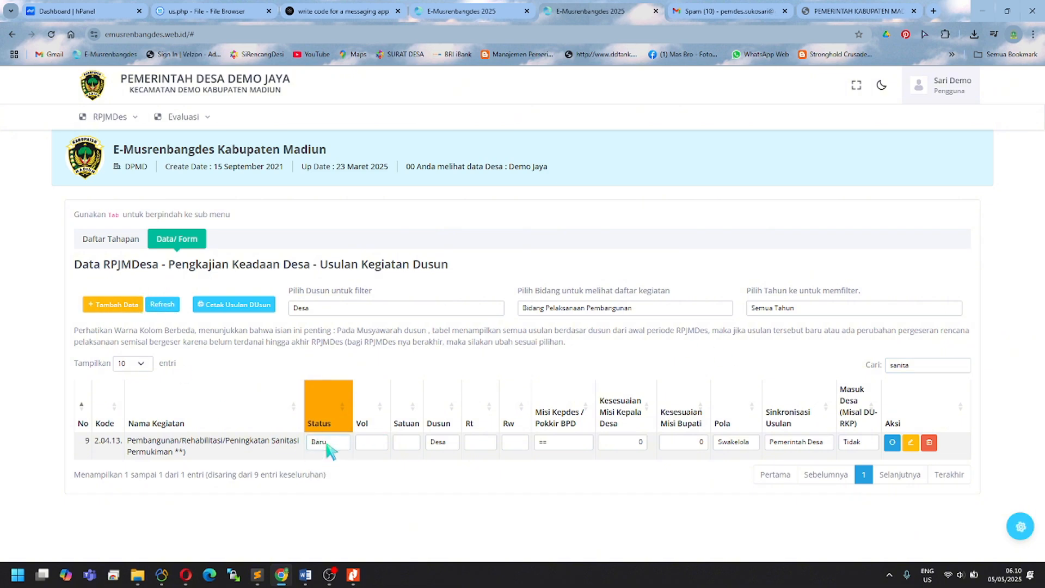
{"action": "double_click", "coordinate": [892, 365]}
{"action": "key", "text": "BackSpace"}
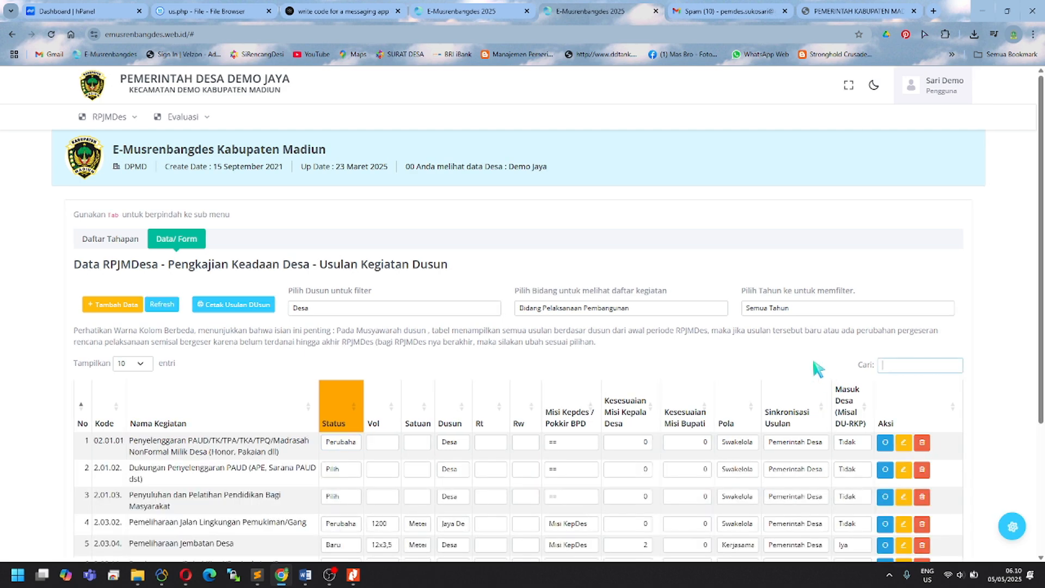
{"action": "scroll", "coordinate": [403, 467], "scroll_direction": "down", "scroll_amount": 3}
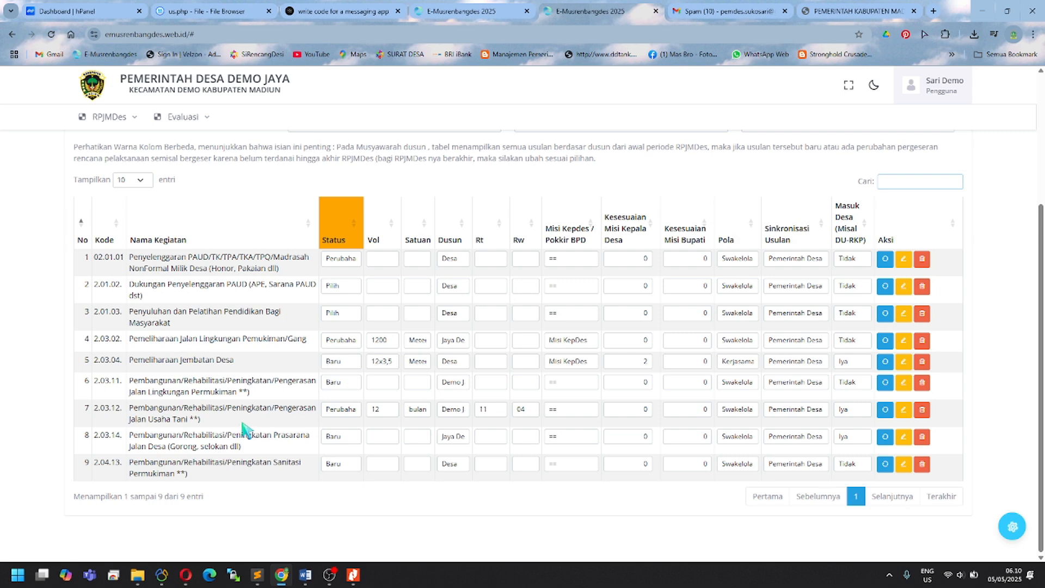
{"action": "scroll", "coordinate": [252, 392], "scroll_direction": "up", "scroll_amount": 3}
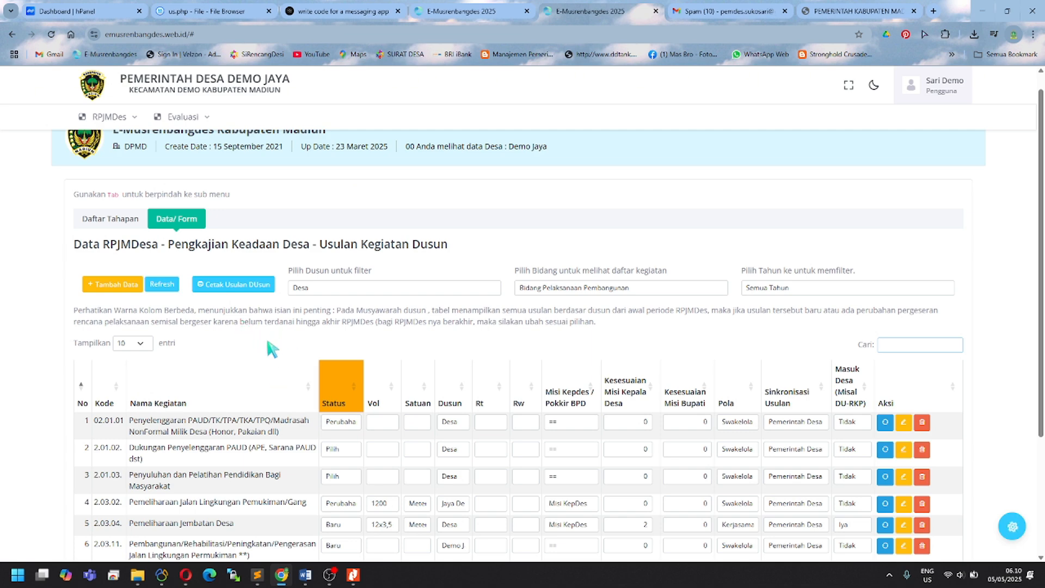
Step: Filter proposals to the Jaya Demo hamlet, print the Usulan Dusun recap and open the .docx in Word
{"action": "left_click", "coordinate": [383, 288]}
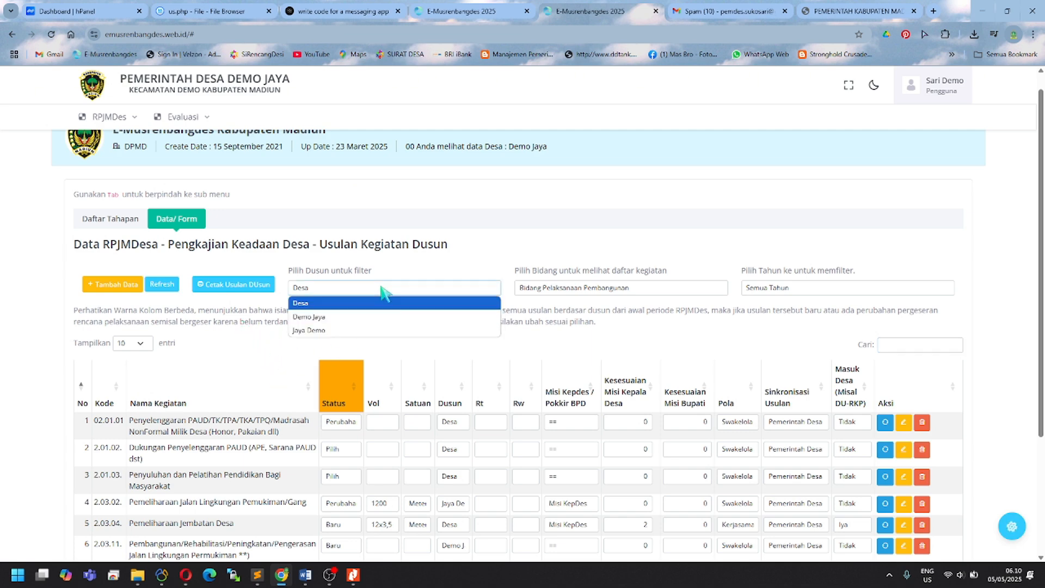
{"action": "left_click", "coordinate": [370, 332]}
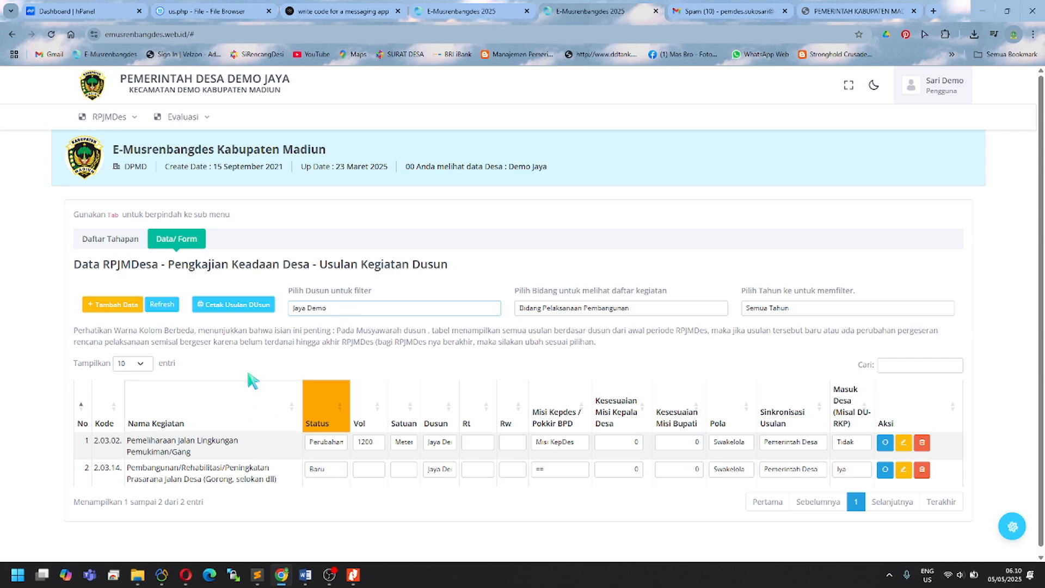
{"action": "left_click", "coordinate": [252, 306]}
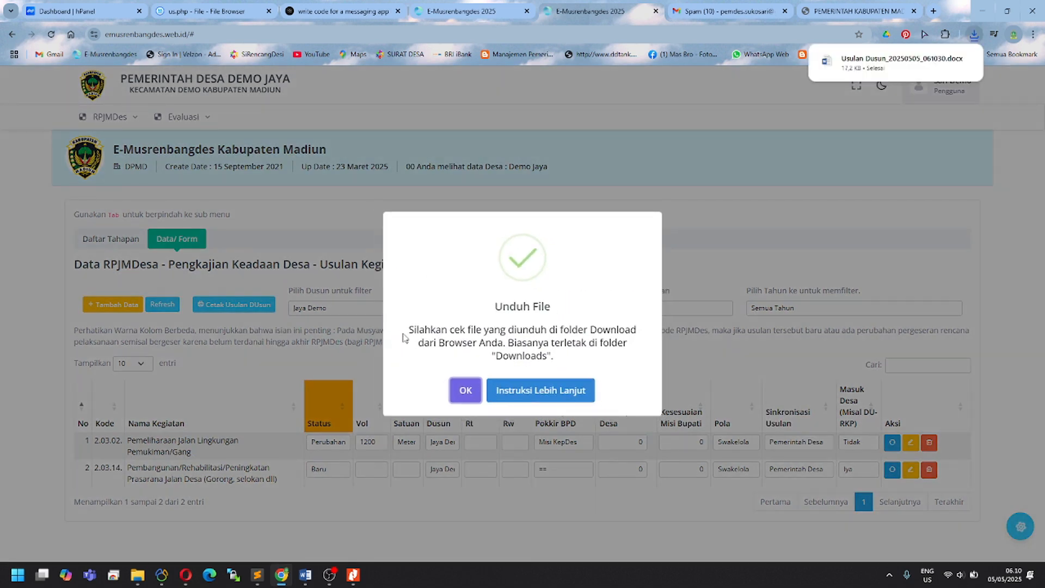
{"action": "left_click", "coordinate": [865, 62]}
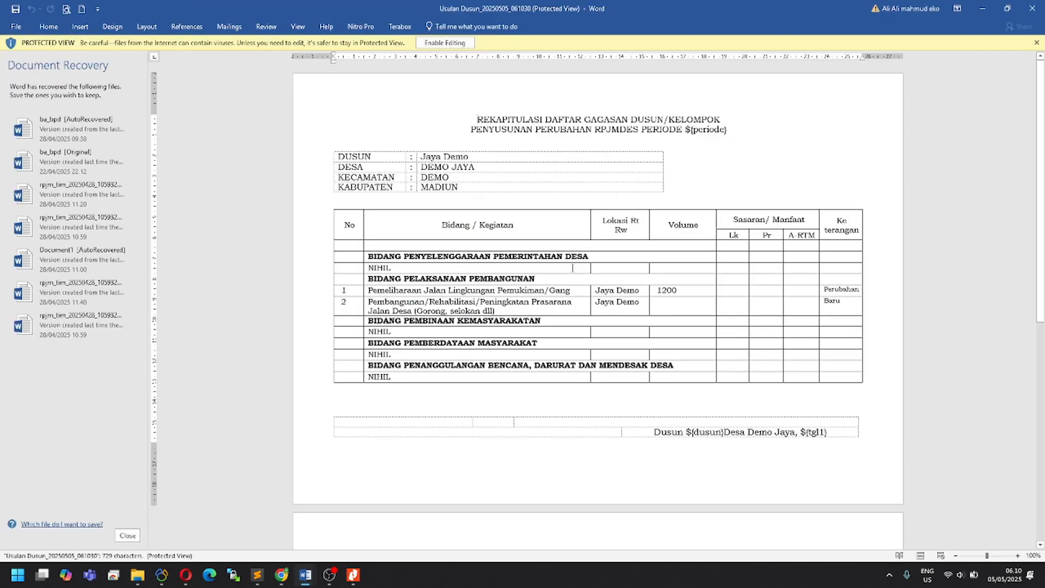
Step: Enable editing on the Usulan Dusun recap in Word, then return to the browser
{"action": "left_click", "coordinate": [444, 42]}
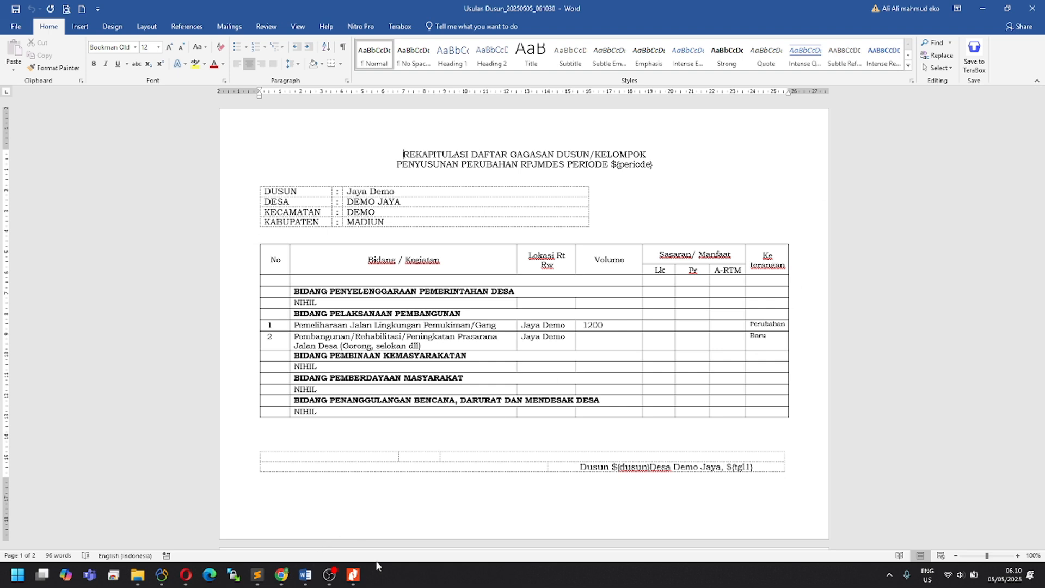
{"action": "left_click", "coordinate": [281, 574]}
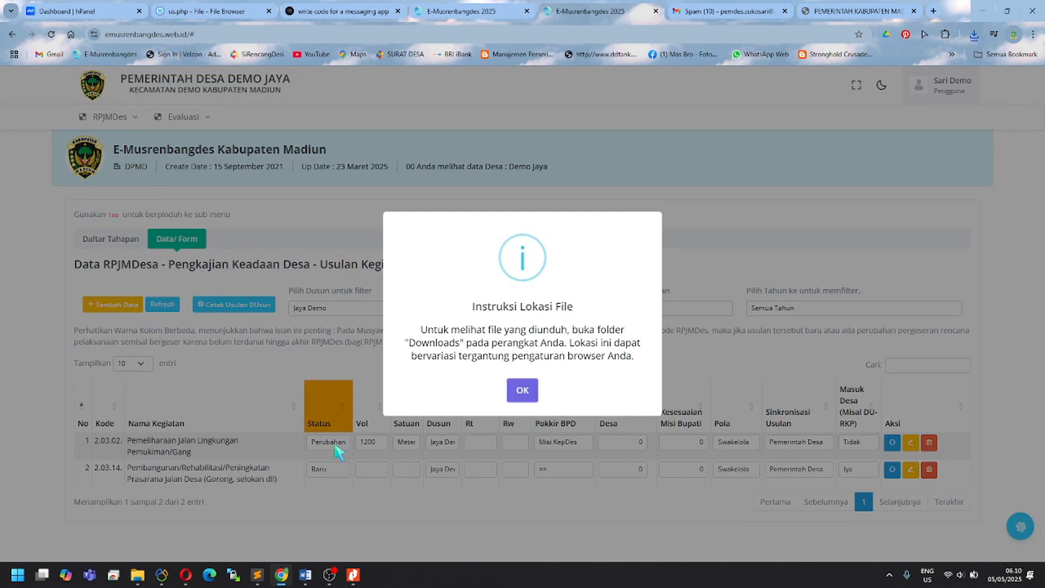
Step: Set the second Jaya Demo proposal to Sdh Dilaksanakan and re-export the Usulan Dusun recap to Word
{"action": "left_click", "coordinate": [334, 475]}
{"action": "left_click", "coordinate": [333, 472]}
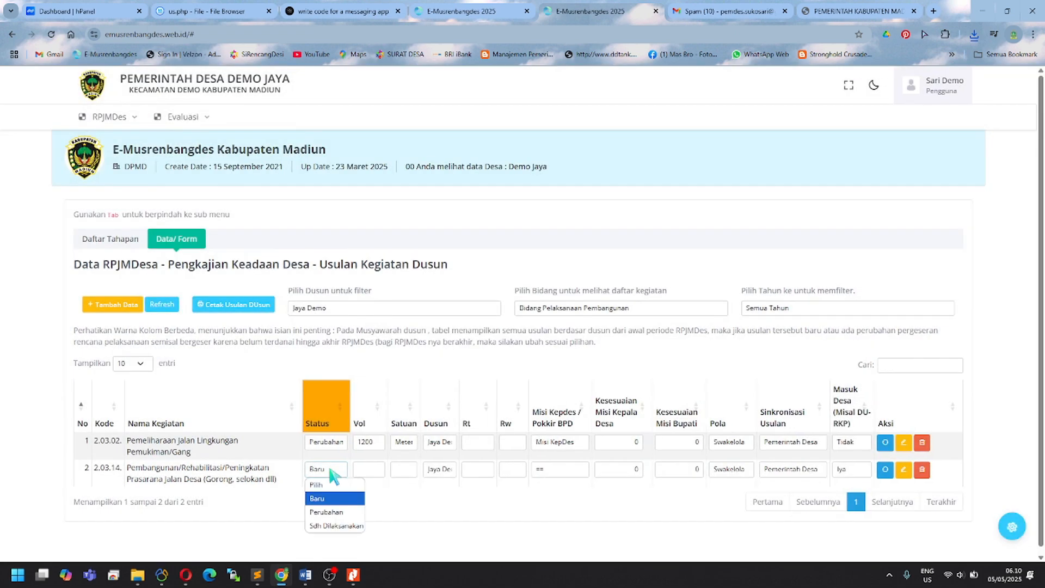
{"action": "left_click", "coordinate": [330, 526]}
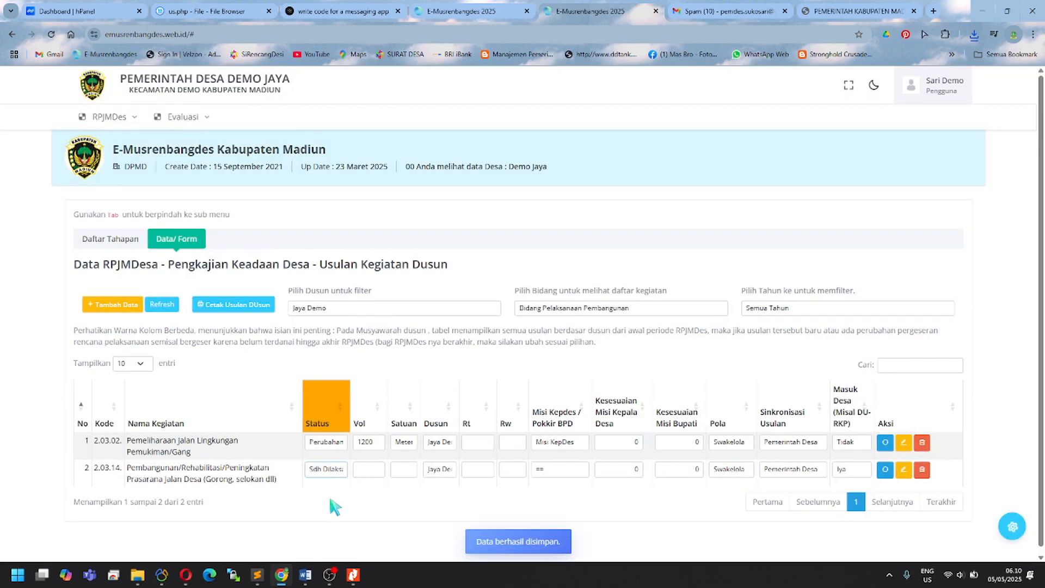
{"action": "left_click", "coordinate": [254, 308]}
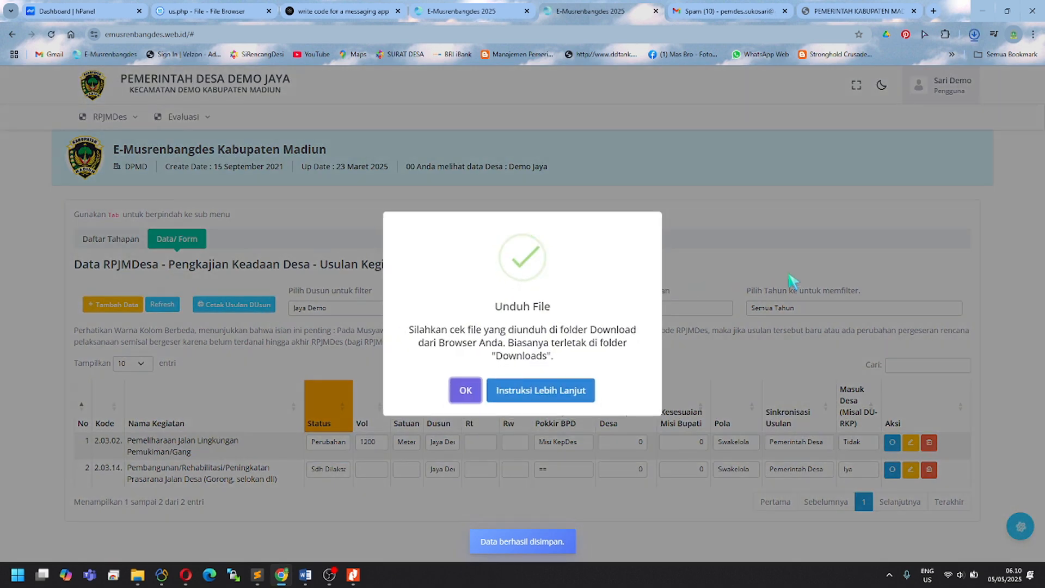
{"action": "left_click", "coordinate": [867, 61]}
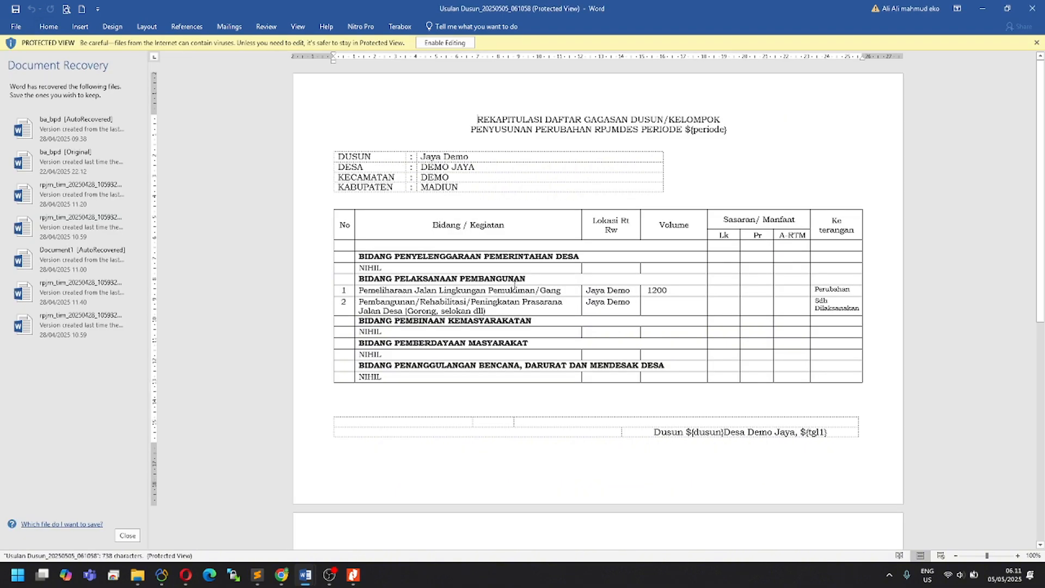
Step: Enable editing and confirm row 2's remark now reads Sdh Dilaksanakan in the regenerated recap
{"action": "left_click", "coordinate": [431, 42]}
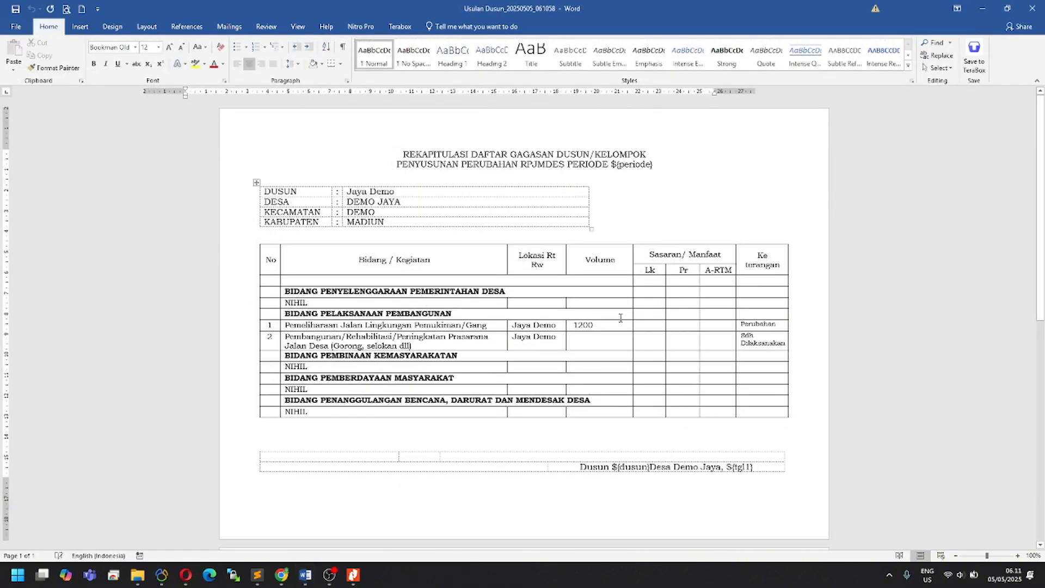
{"action": "triple_click", "coordinate": [747, 335]}
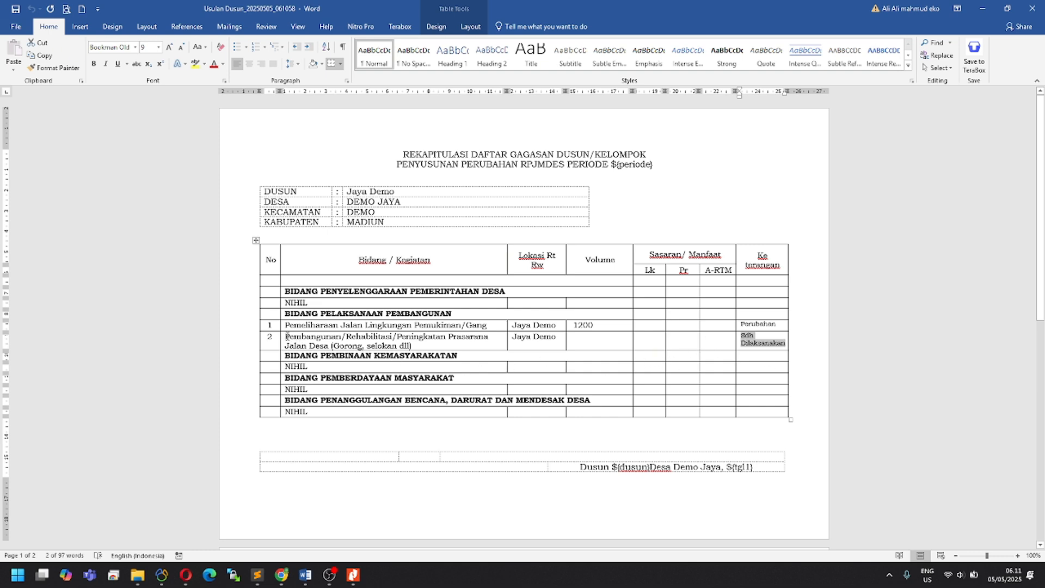
{"action": "left_click_drag", "start_coordinate": [287, 336], "coordinate": [417, 345]}
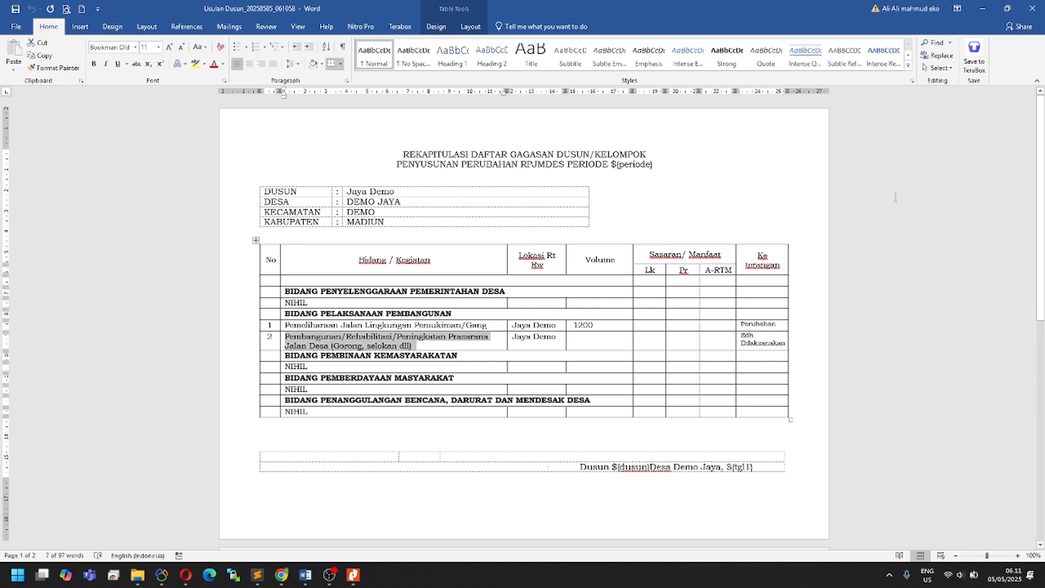
{"action": "left_click", "coordinate": [281, 575]}
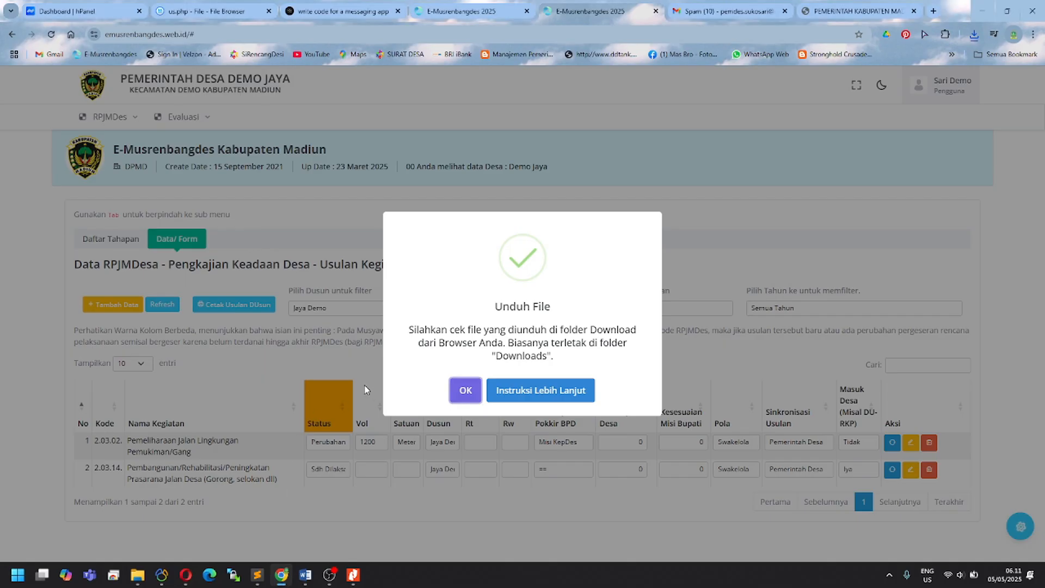
Step: From Daftar Tahapan, open the File/Data records for the Musyawarah Dusun Jaya Demo stage
{"action": "left_click", "coordinate": [362, 366]}
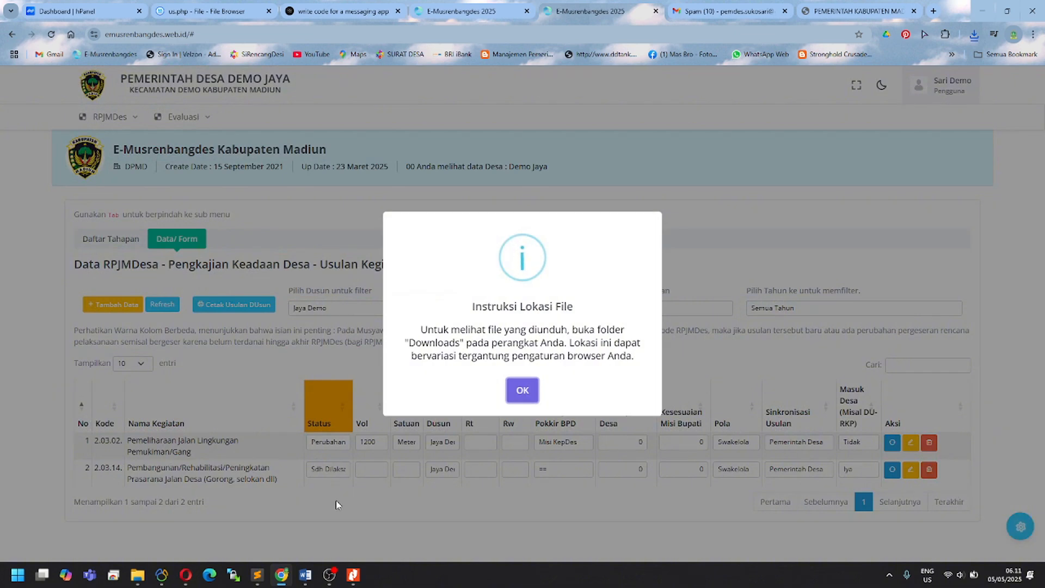
{"action": "left_click", "coordinate": [338, 500]}
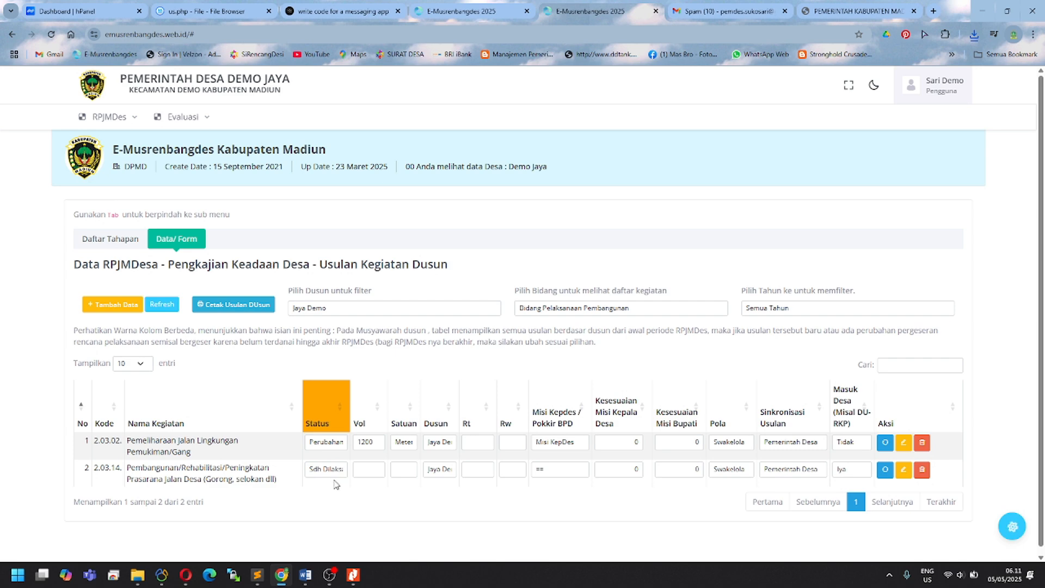
{"action": "scroll", "coordinate": [336, 485], "scroll_direction": "down", "scroll_amount": 1}
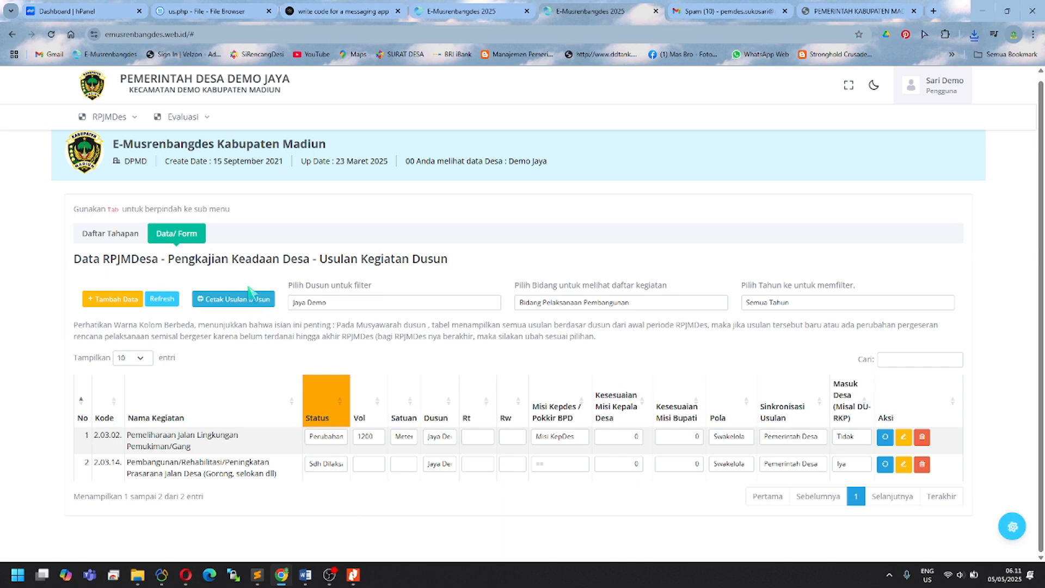
{"action": "left_click", "coordinate": [129, 235]}
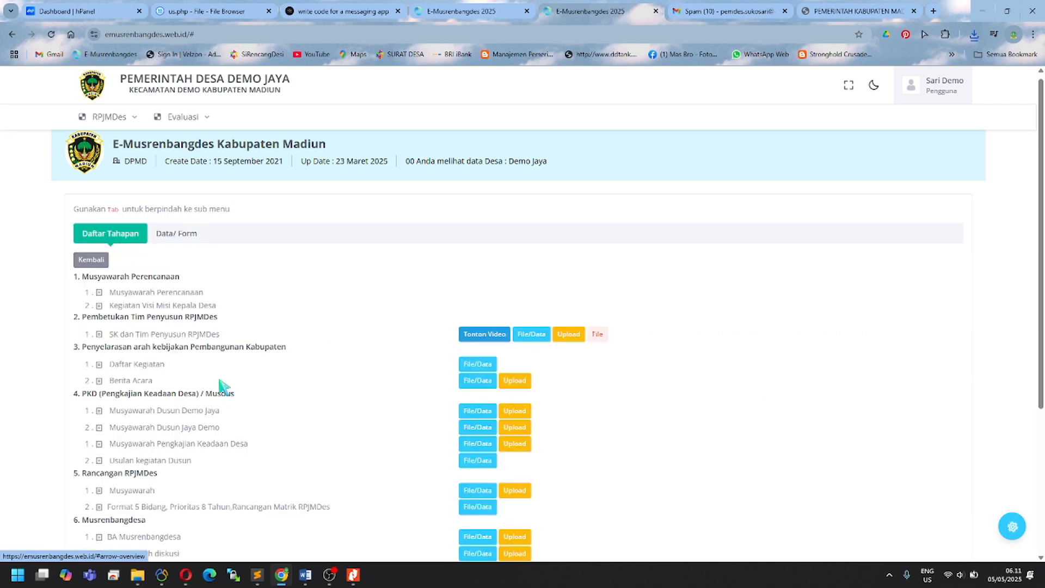
{"action": "scroll", "coordinate": [221, 392], "scroll_direction": "down", "scroll_amount": 2}
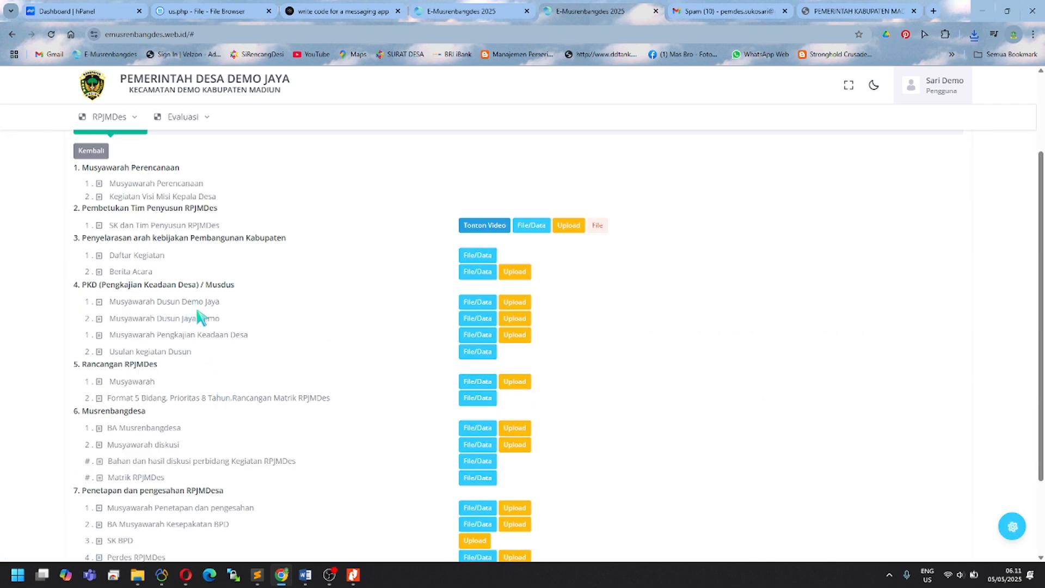
{"action": "left_click", "coordinate": [469, 321]}
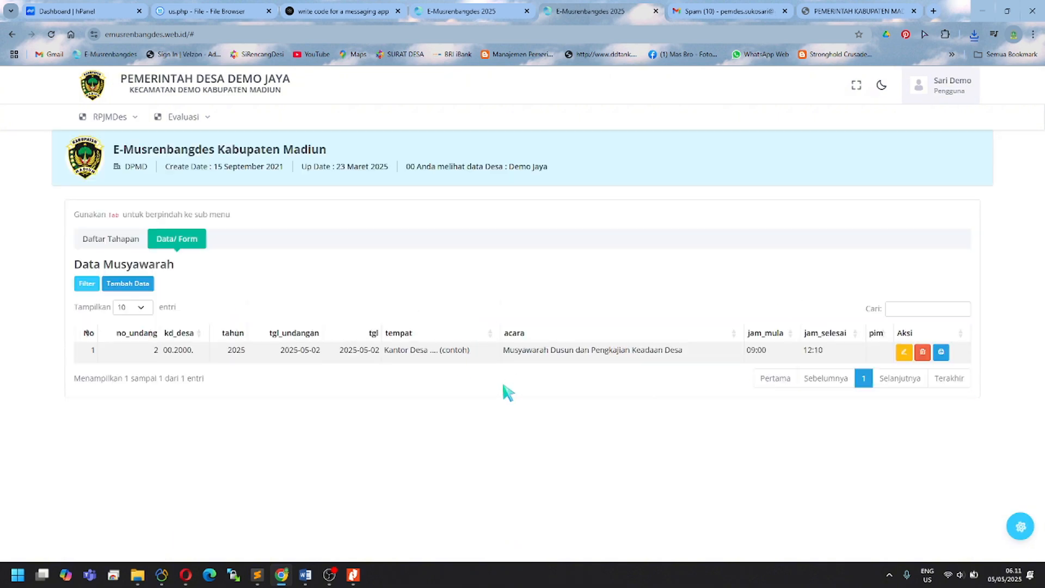
Step: Download the Musyawarah Dusun Jaya Demo Berita Acara .docx and open it in Word
{"action": "left_click", "coordinate": [941, 351]}
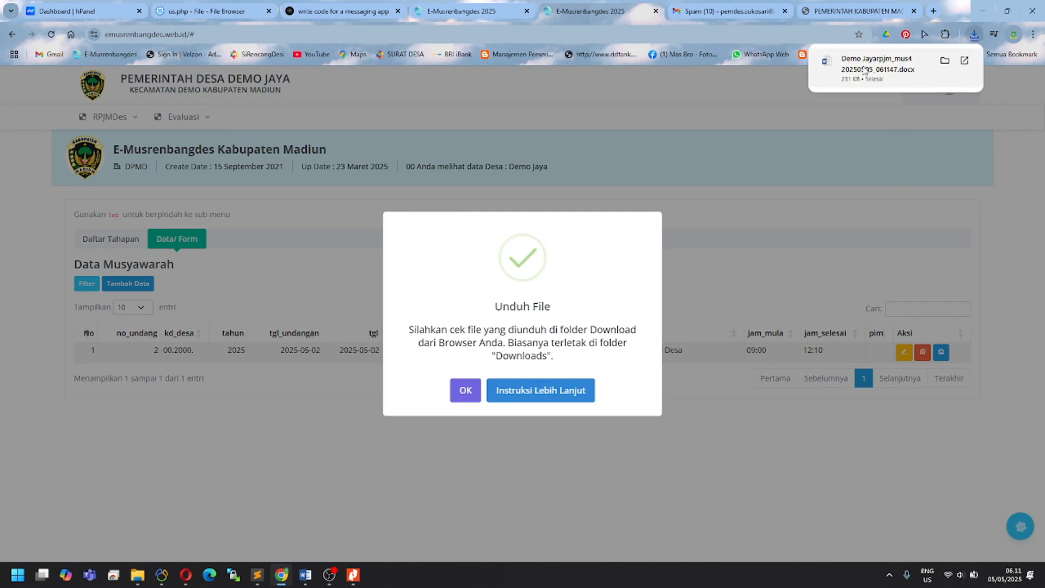
{"action": "left_click", "coordinate": [869, 64]}
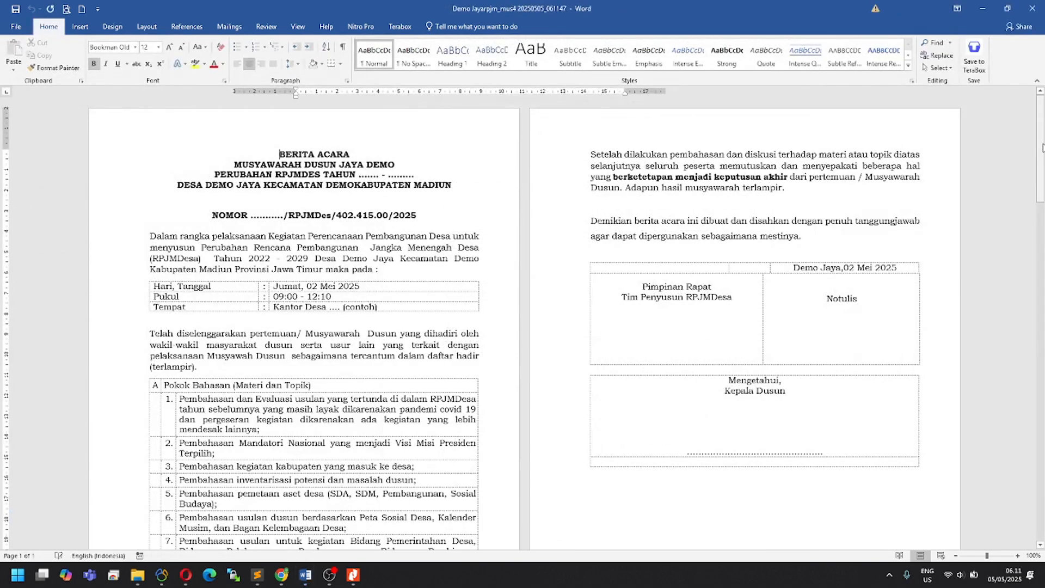
Step: Scroll the Notulen Musyawarah to the agenda table and select the Pembukaan placeholder note
{"action": "scroll", "coordinate": [1030, 219], "scroll_direction": "down", "scroll_amount": 5}
{"action": "left_click_drag", "start_coordinate": [1030, 218], "coordinate": [1041, 238]}
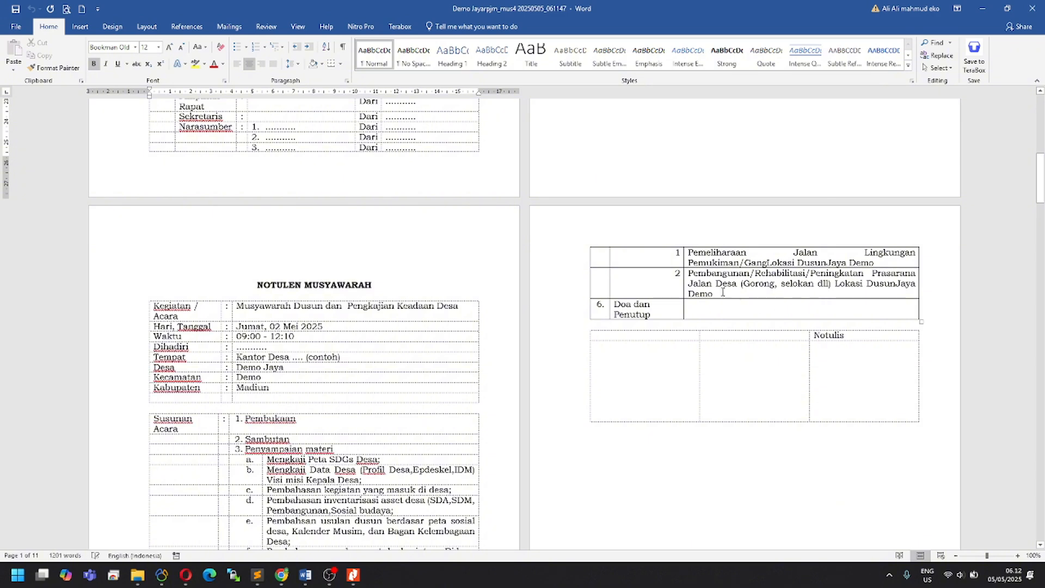
{"action": "scroll", "coordinate": [634, 294], "scroll_direction": "down", "scroll_amount": 3}
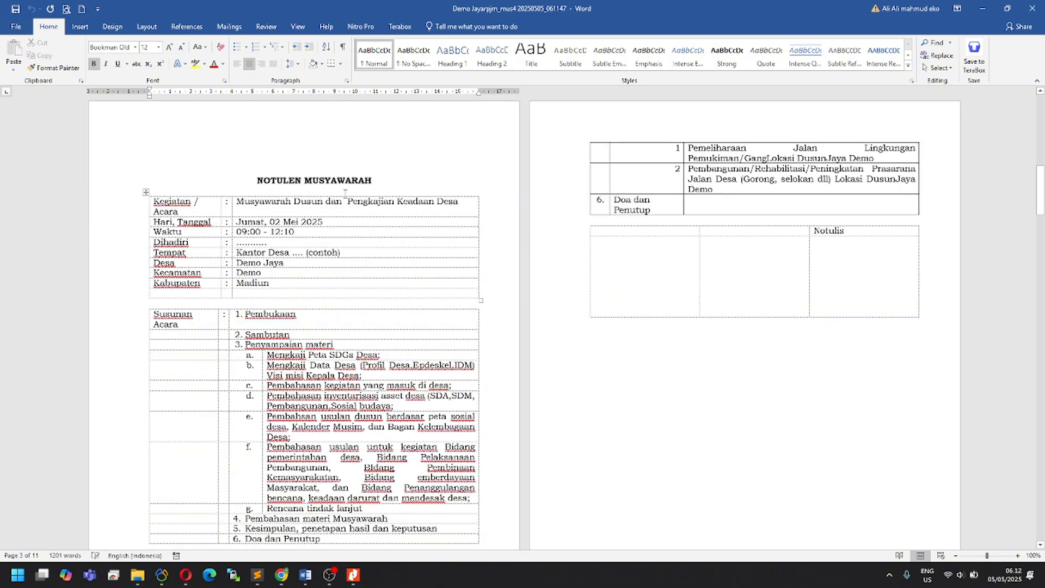
{"action": "scroll", "coordinate": [389, 325], "scroll_direction": "down", "scroll_amount": 5}
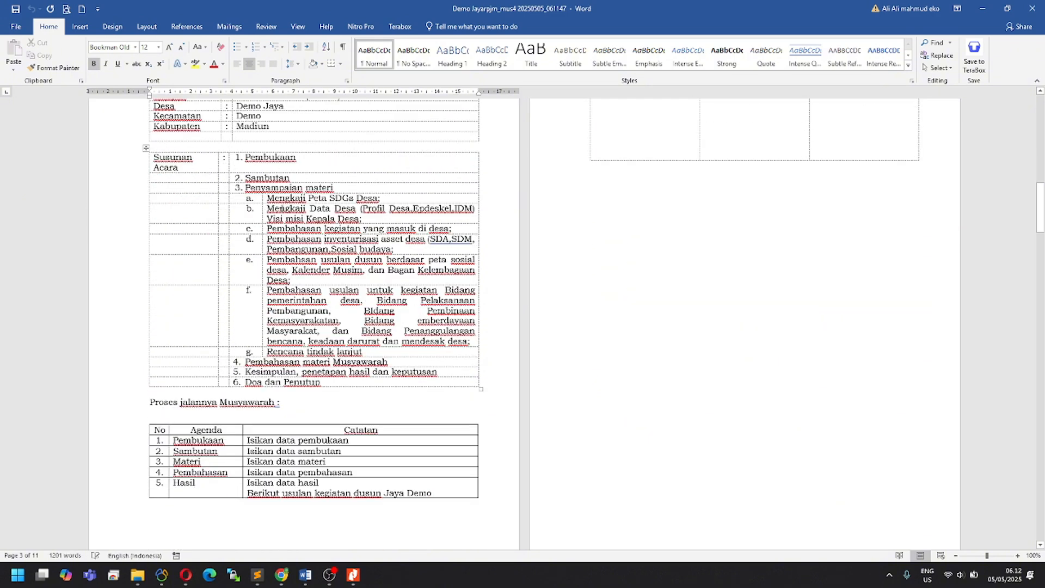
{"action": "scroll", "coordinate": [271, 208], "scroll_direction": "up", "scroll_amount": 4}
{"action": "scroll", "coordinate": [279, 213], "scroll_direction": "up", "scroll_amount": 1}
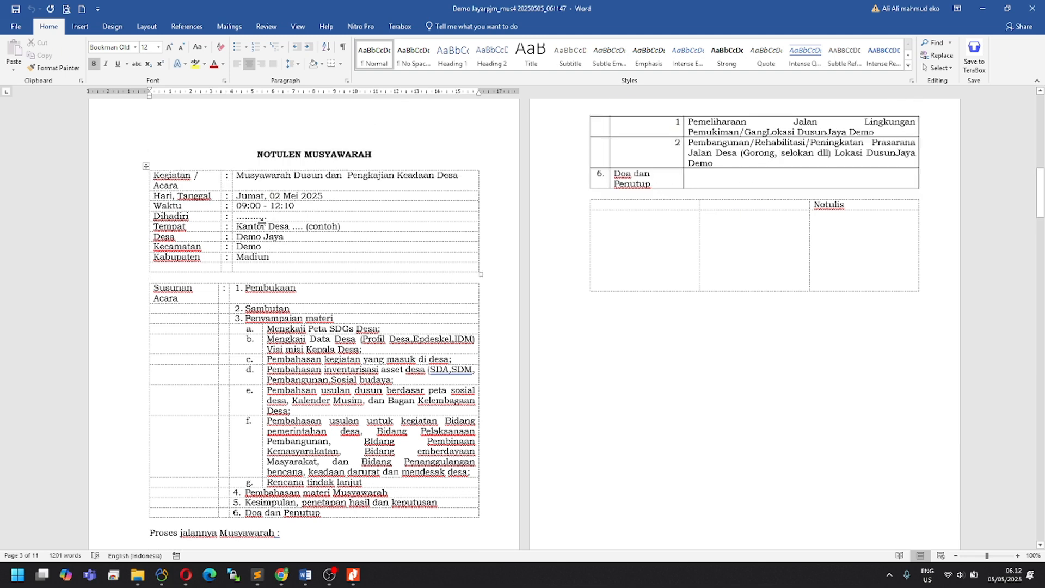
{"action": "scroll", "coordinate": [322, 379], "scroll_direction": "down", "scroll_amount": 6}
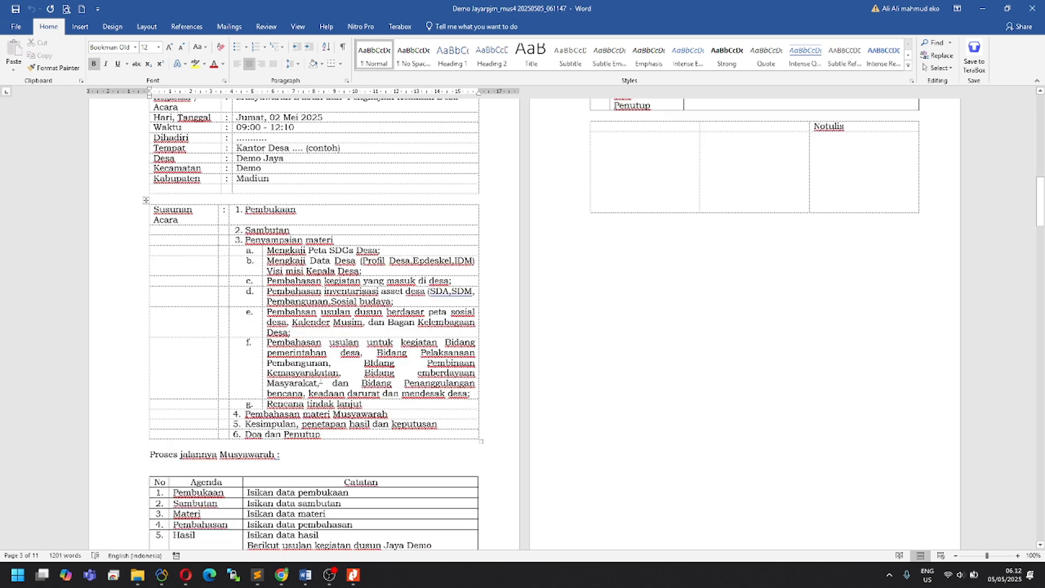
{"action": "triple_click", "coordinate": [356, 389]}
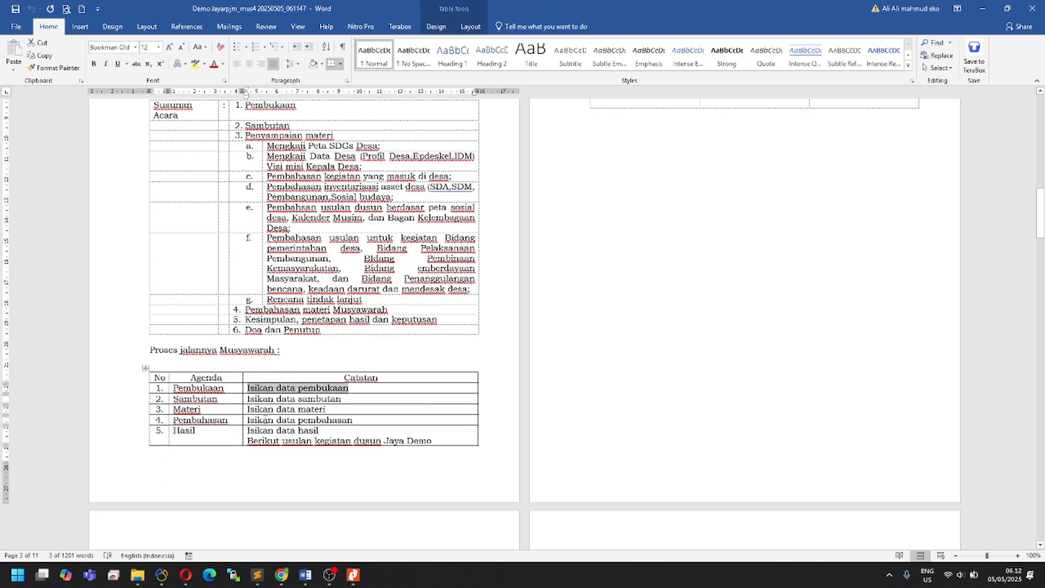
{"action": "left_click", "coordinate": [282, 575]}
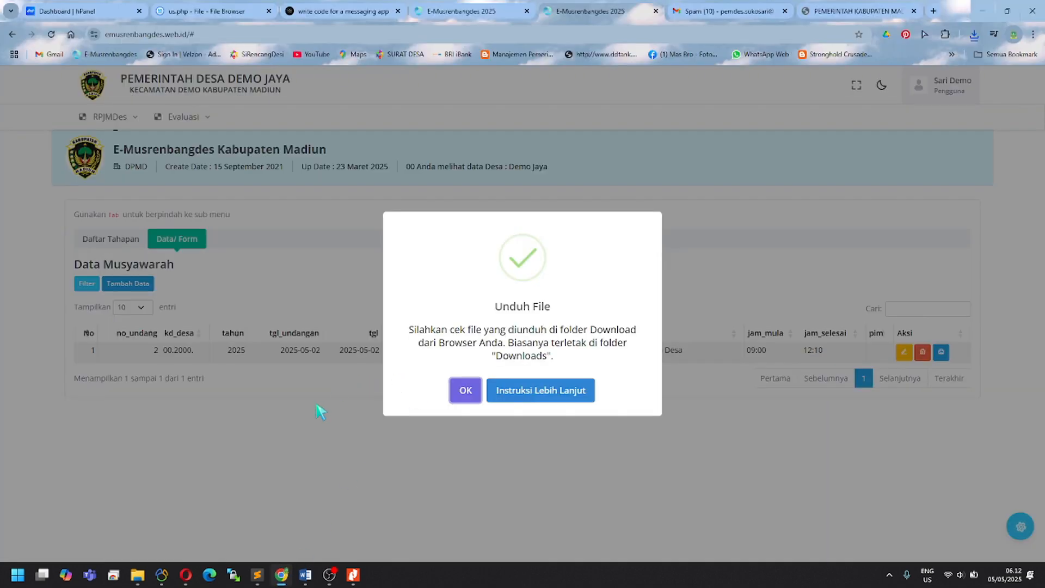
Step: Check the Pembukaan text in the meeting record's edit form, then return to the Berita Acara in Word
{"action": "left_click", "coordinate": [541, 390]}
{"action": "left_click", "coordinate": [897, 349]}
{"action": "left_click", "coordinate": [904, 352]}
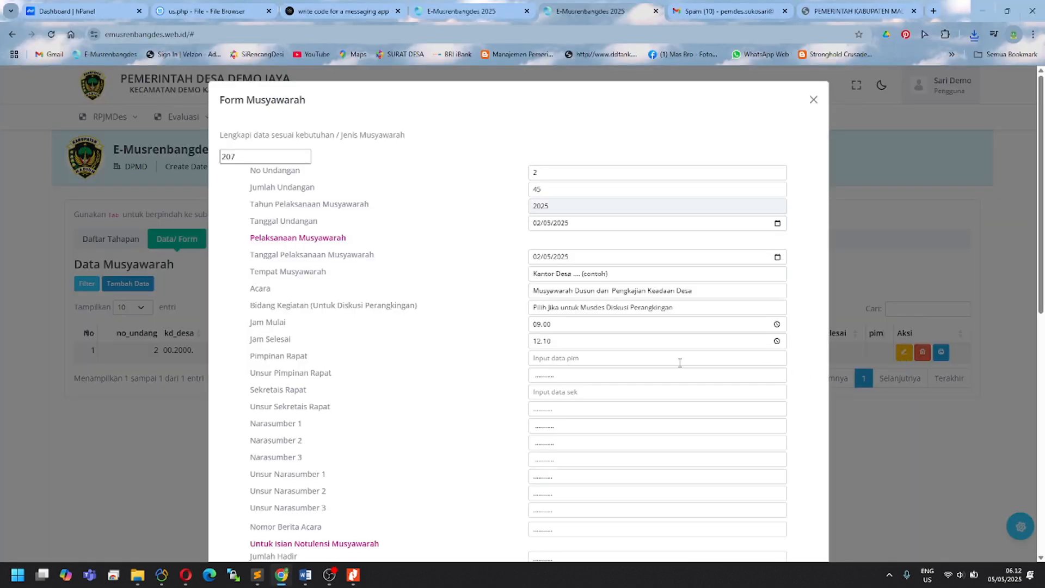
{"action": "scroll", "coordinate": [585, 360], "scroll_direction": "down", "scroll_amount": 4}
{"action": "scroll", "coordinate": [586, 361], "scroll_direction": "down", "scroll_amount": 5}
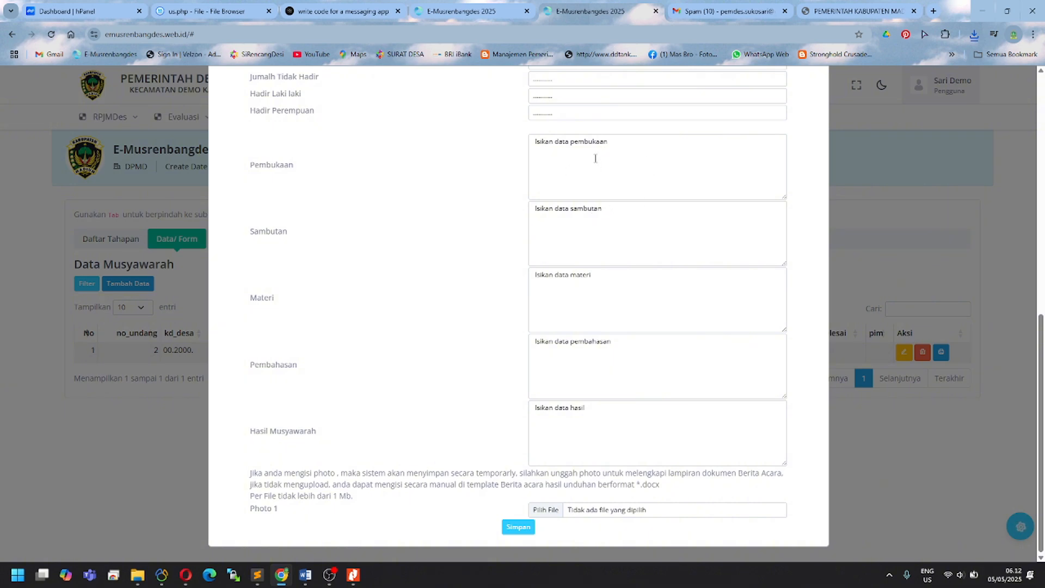
{"action": "left_click_drag", "start_coordinate": [634, 147], "coordinate": [452, 146]}
{"action": "left_click", "coordinate": [629, 246]}
{"action": "mouse_move", "coordinate": [305, 575]}
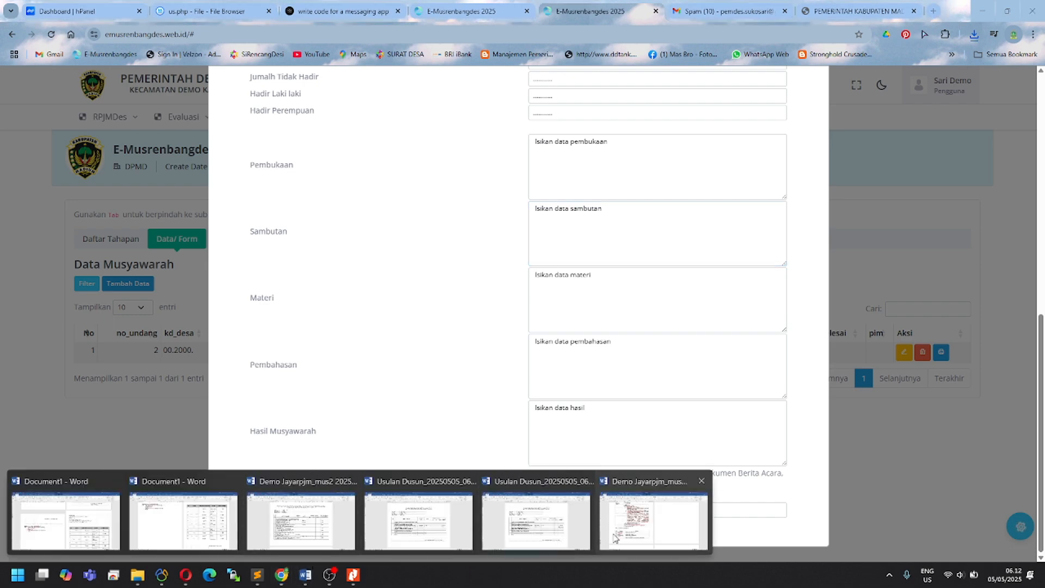
{"action": "left_click", "coordinate": [639, 536]}
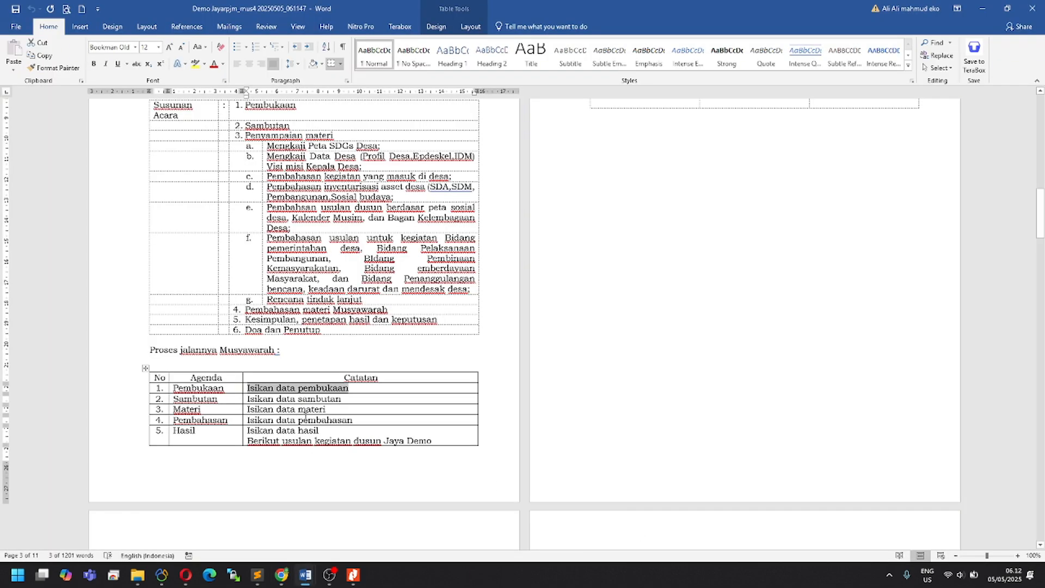
Step: Scroll through the Musyawarah Dusun document to its Rekapitulasi table
{"action": "scroll", "coordinate": [305, 418], "scroll_direction": "up", "scroll_amount": 8}
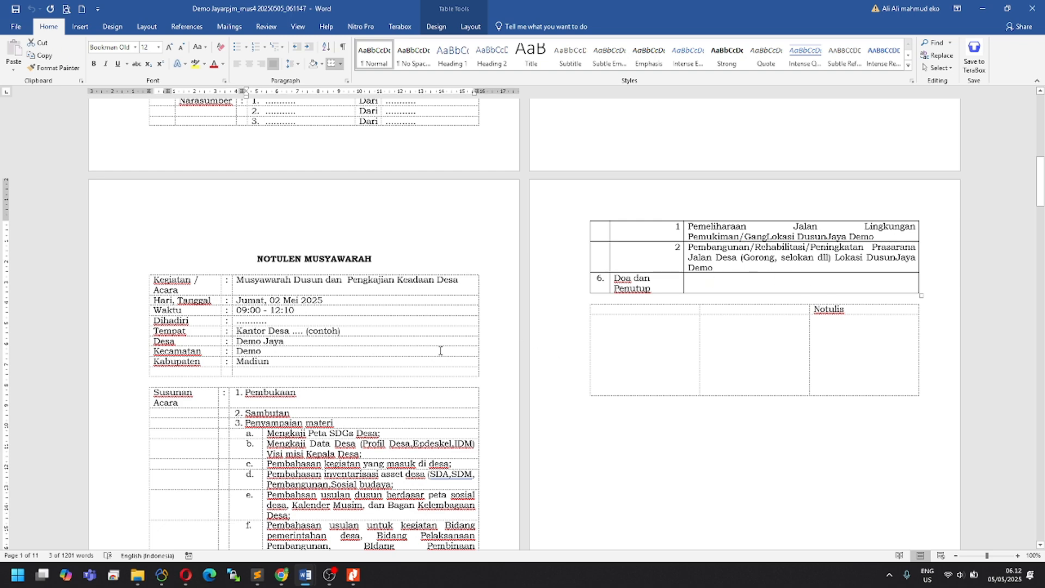
{"action": "scroll", "coordinate": [727, 336], "scroll_direction": "down", "scroll_amount": 2}
{"action": "left_click_drag", "start_coordinate": [1042, 218], "coordinate": [1032, 468]}
{"action": "scroll", "coordinate": [403, 396], "scroll_direction": "down", "scroll_amount": 8}
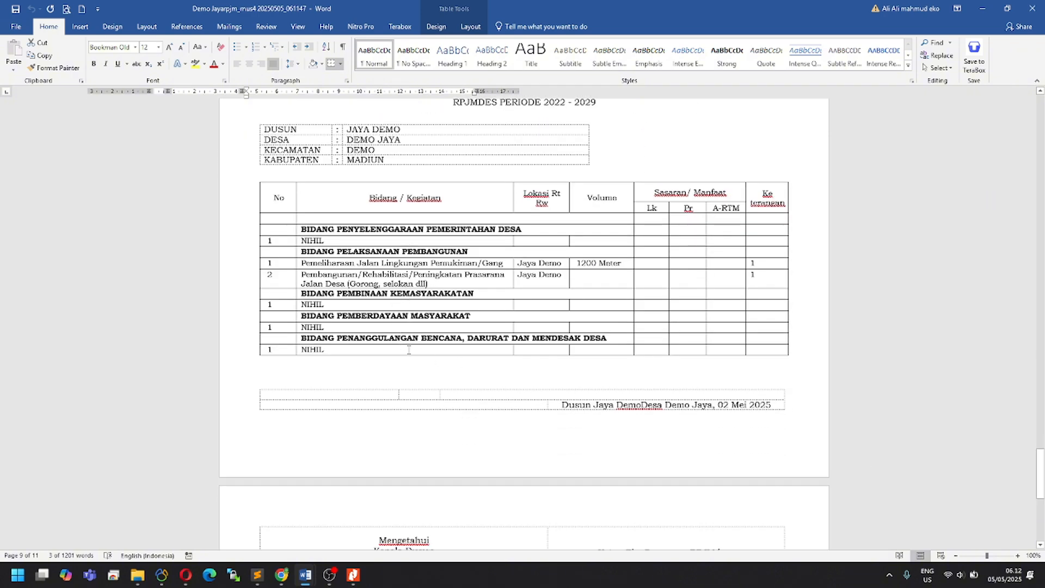
{"action": "scroll", "coordinate": [411, 354], "scroll_direction": "up", "scroll_amount": 5}
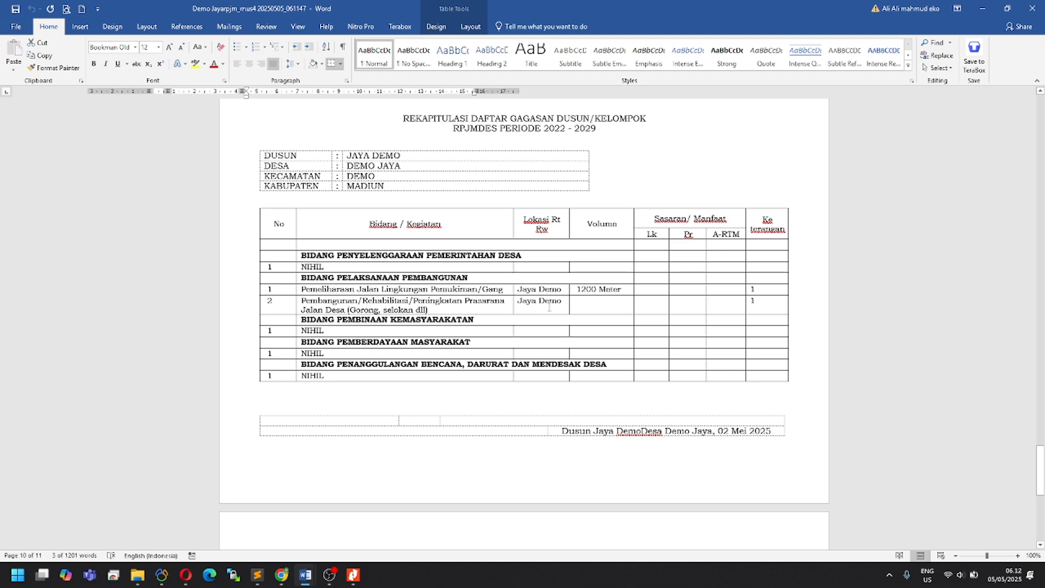
Step: Select the two proposal rows and their Keterangan values, then switch back to E-Musrenbangdes
{"action": "left_click_drag", "start_coordinate": [586, 305], "coordinate": [425, 289]}
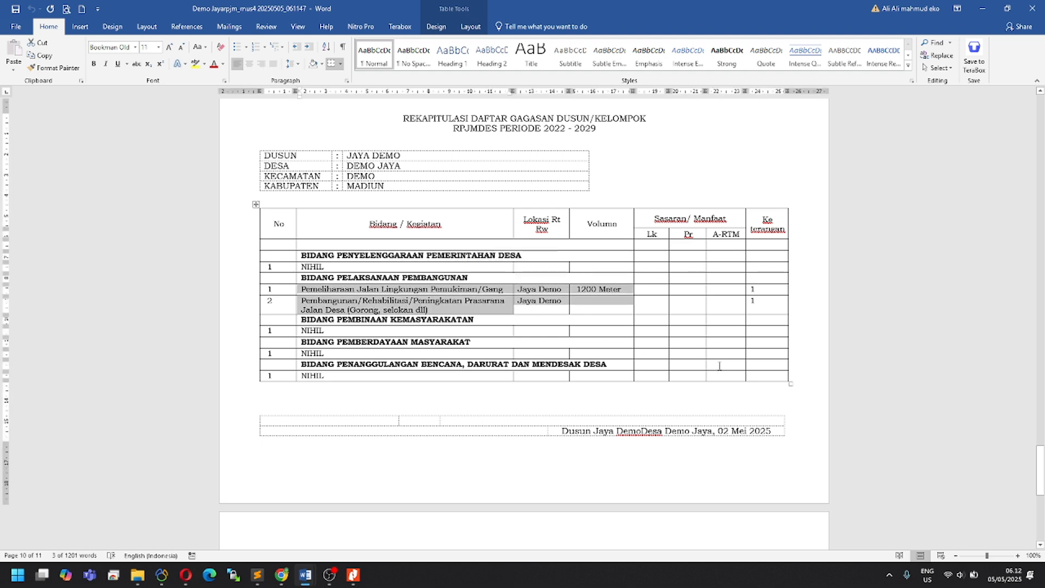
{"action": "scroll", "coordinate": [717, 367], "scroll_direction": "down", "scroll_amount": 10}
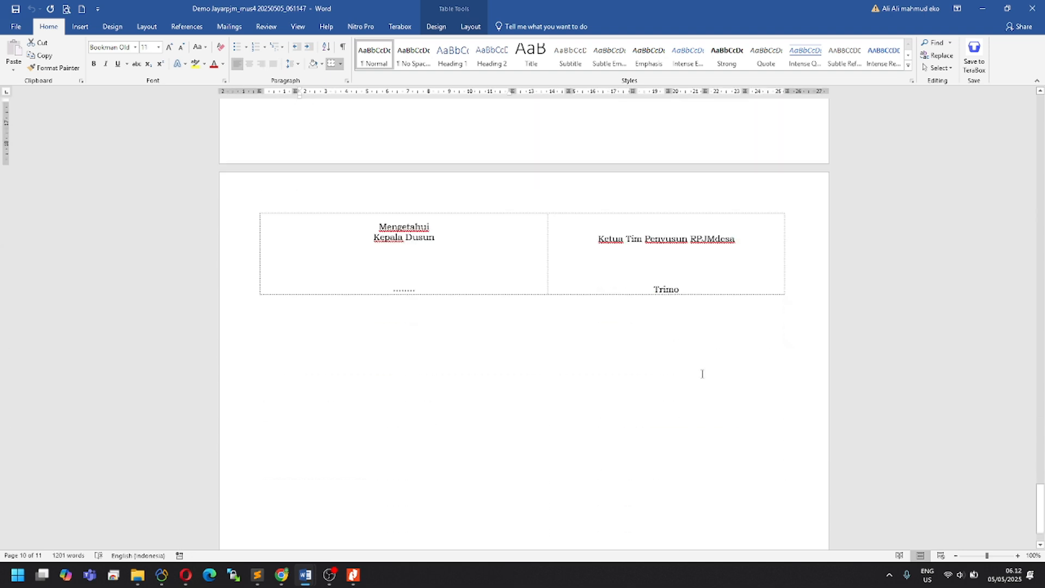
{"action": "scroll", "coordinate": [724, 362], "scroll_direction": "up", "scroll_amount": 6}
{"action": "scroll", "coordinate": [780, 151], "scroll_direction": "up", "scroll_amount": 3}
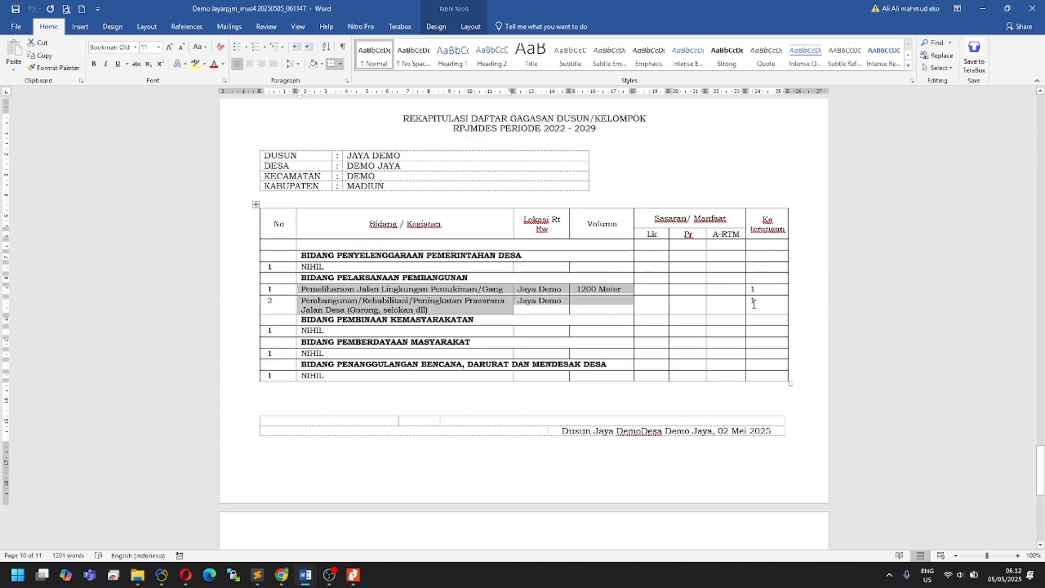
{"action": "left_click_drag", "start_coordinate": [758, 302], "coordinate": [756, 289]}
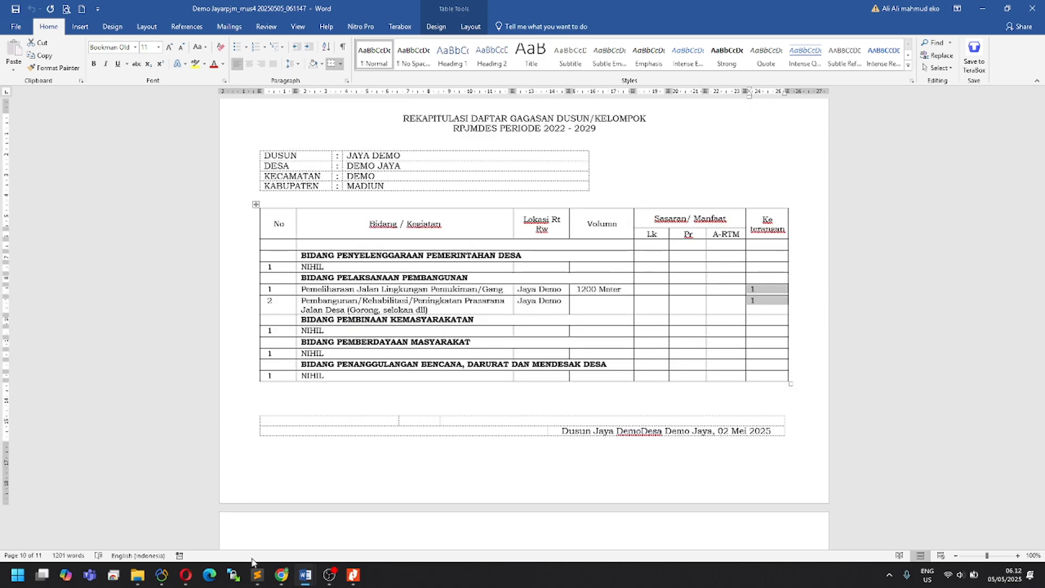
{"action": "left_click", "coordinate": [280, 577]}
Step: Close the meeting form popup and open the Usulan kegiatan Dusun data from Daftar Tahapan
{"action": "left_click", "coordinate": [169, 457]}
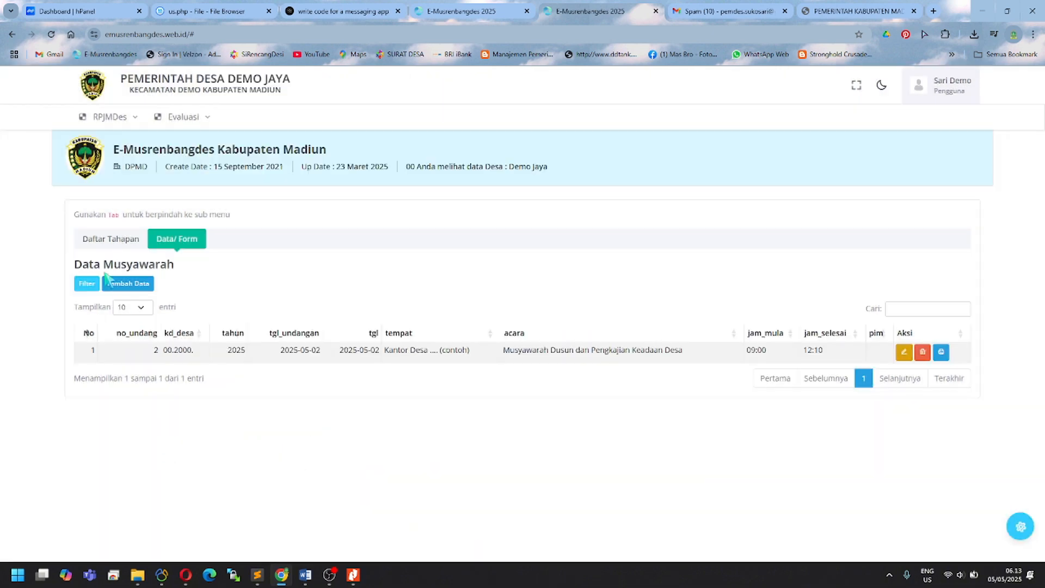
{"action": "left_click", "coordinate": [112, 244]}
{"action": "scroll", "coordinate": [222, 366], "scroll_direction": "down", "scroll_amount": 2}
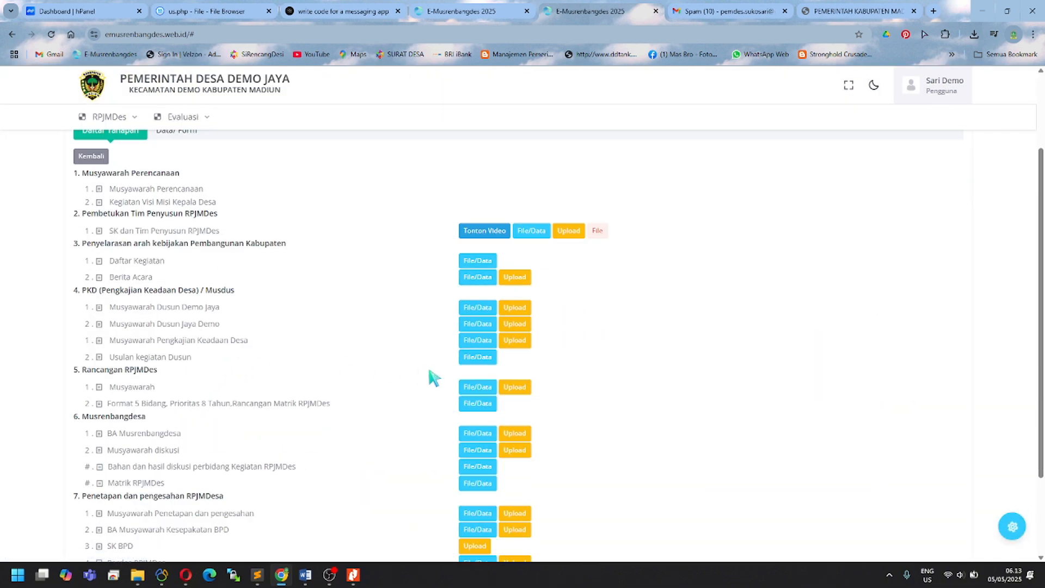
{"action": "left_click", "coordinate": [473, 363]}
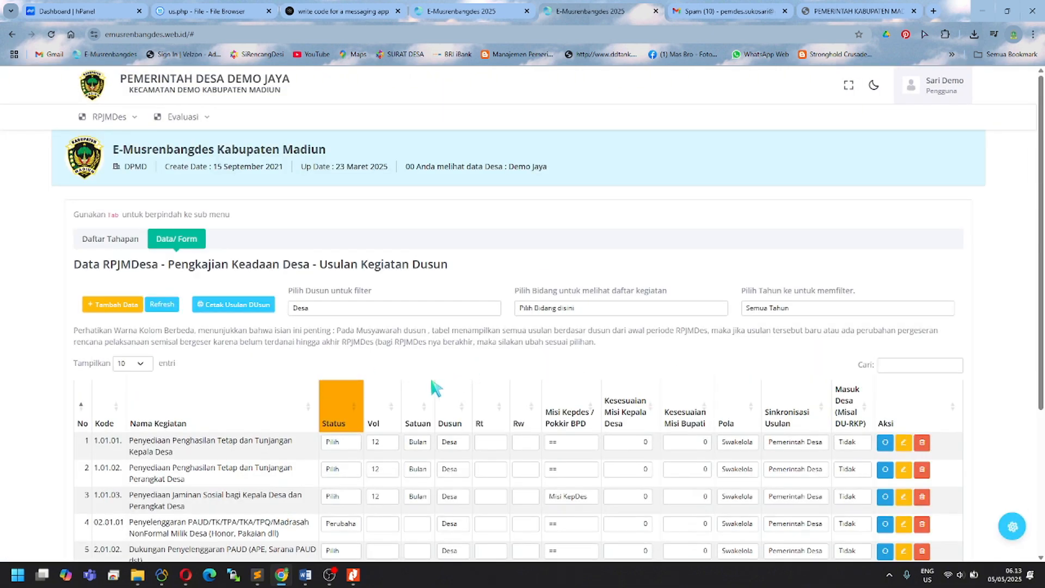
{"action": "scroll", "coordinate": [351, 413], "scroll_direction": "down", "scroll_amount": 3}
Step: Check the first proposal's status choices against the Word recap document
{"action": "left_click", "coordinate": [348, 279]}
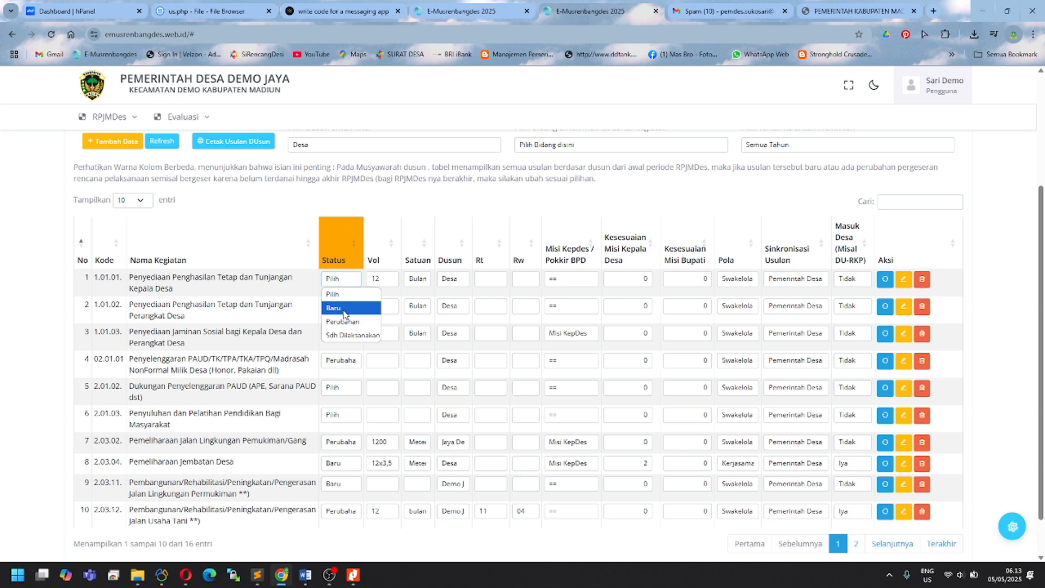
{"action": "mouse_move", "coordinate": [305, 574]}
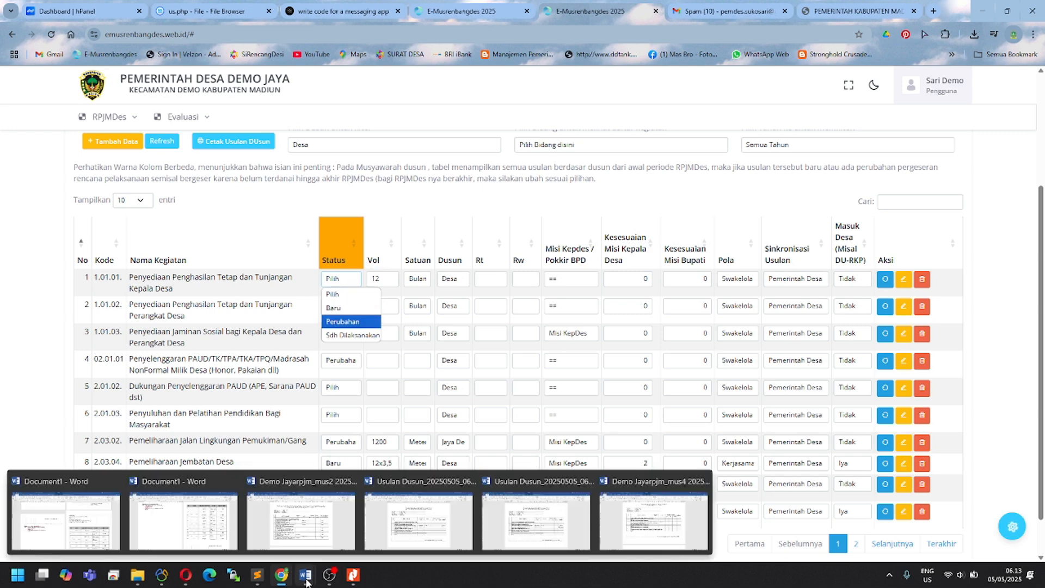
{"action": "left_click", "coordinate": [675, 536]}
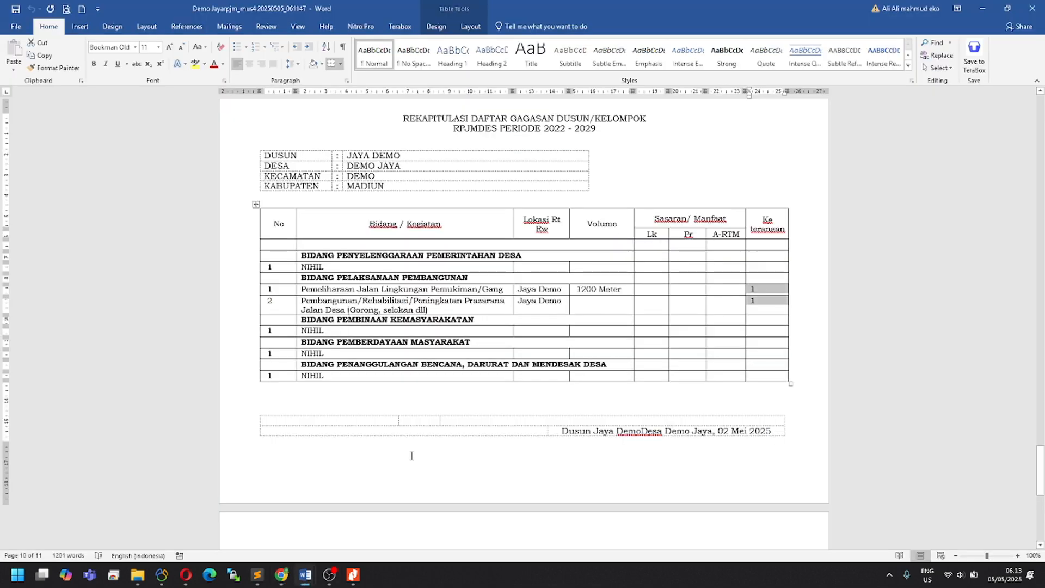
{"action": "left_click", "coordinate": [281, 575]}
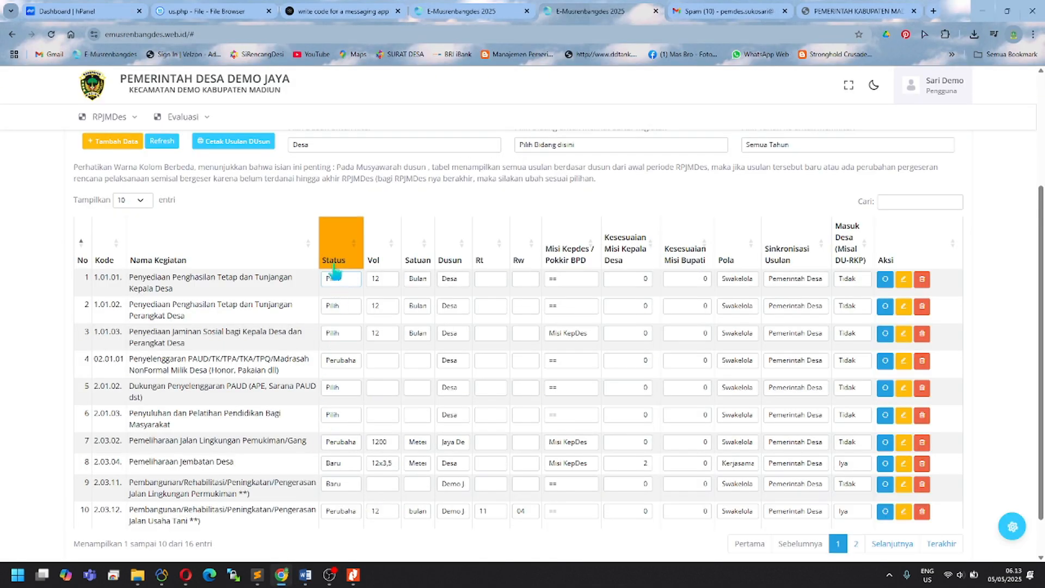
Step: Filter the proposals to Dusun Jaya Demo and leave the first proposal's status unchanged
{"action": "left_click", "coordinate": [361, 145]}
{"action": "left_click", "coordinate": [351, 187]}
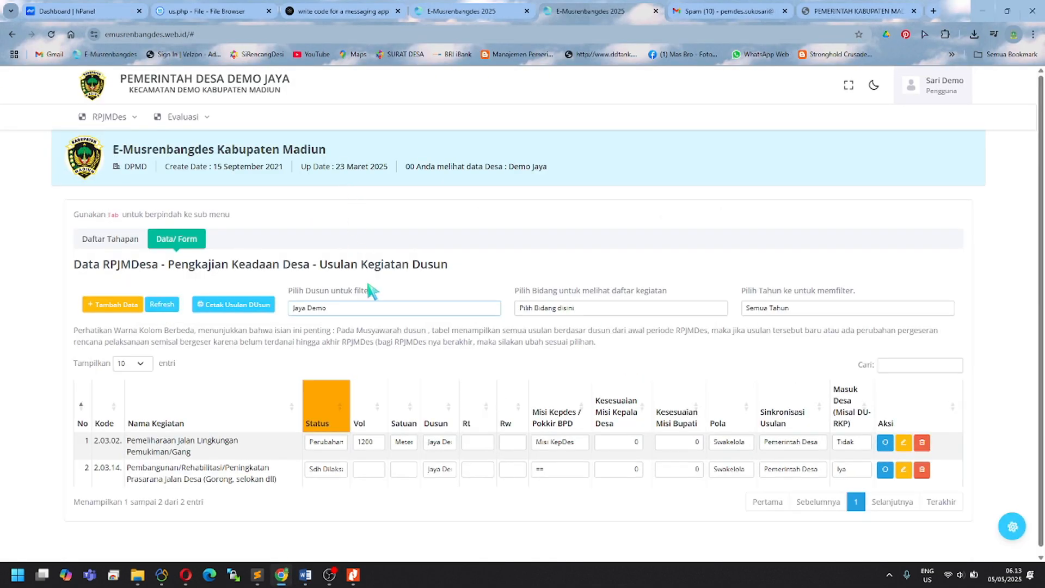
{"action": "left_click", "coordinate": [329, 443]}
{"action": "left_click", "coordinate": [326, 442]}
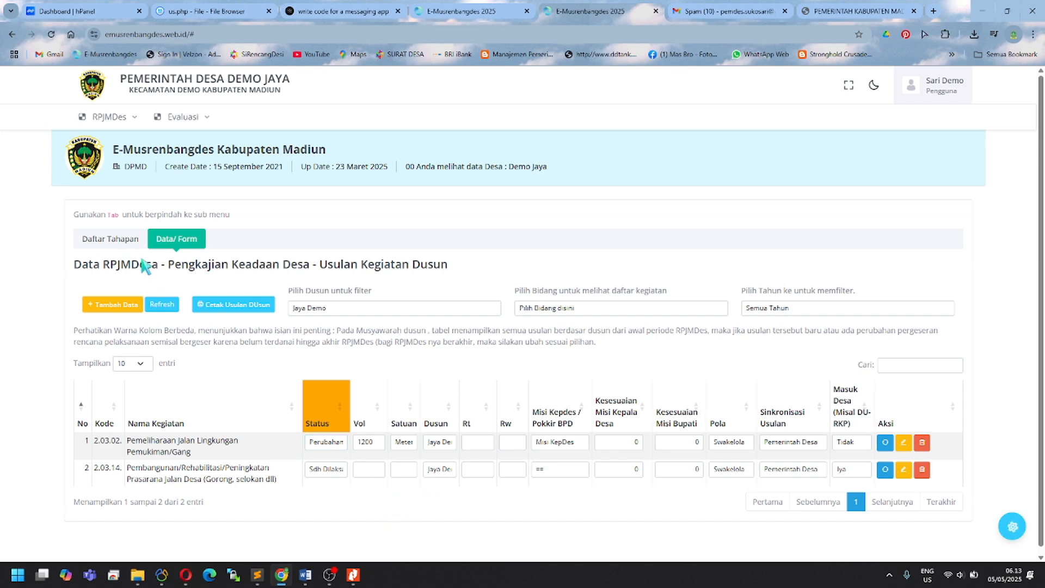
Step: Download the 2025-04-22 Rancangan RPJMDes meeting document (Demo Jayarpjm_mus5_20250505_061345.docx) and open it in Word
{"action": "left_click", "coordinate": [121, 240]}
{"action": "scroll", "coordinate": [177, 389], "scroll_direction": "down", "scroll_amount": 3}
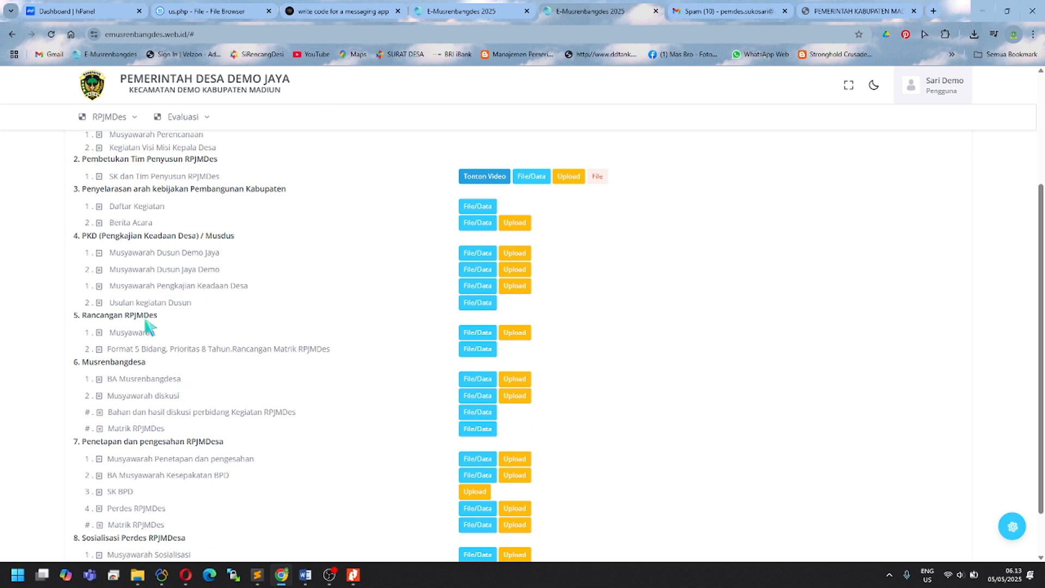
{"action": "left_click", "coordinate": [478, 332]}
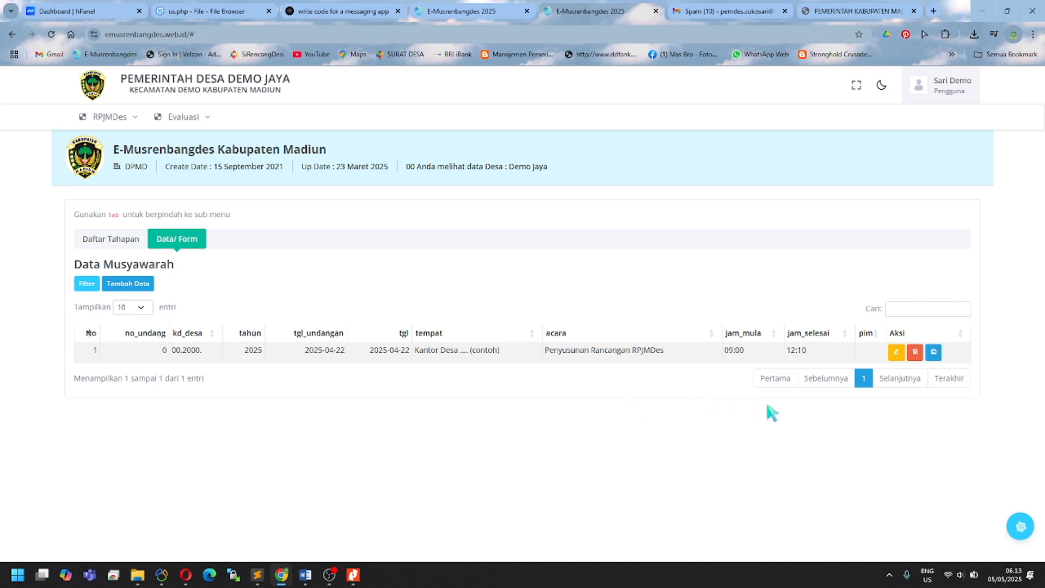
{"action": "left_click", "coordinate": [934, 354]}
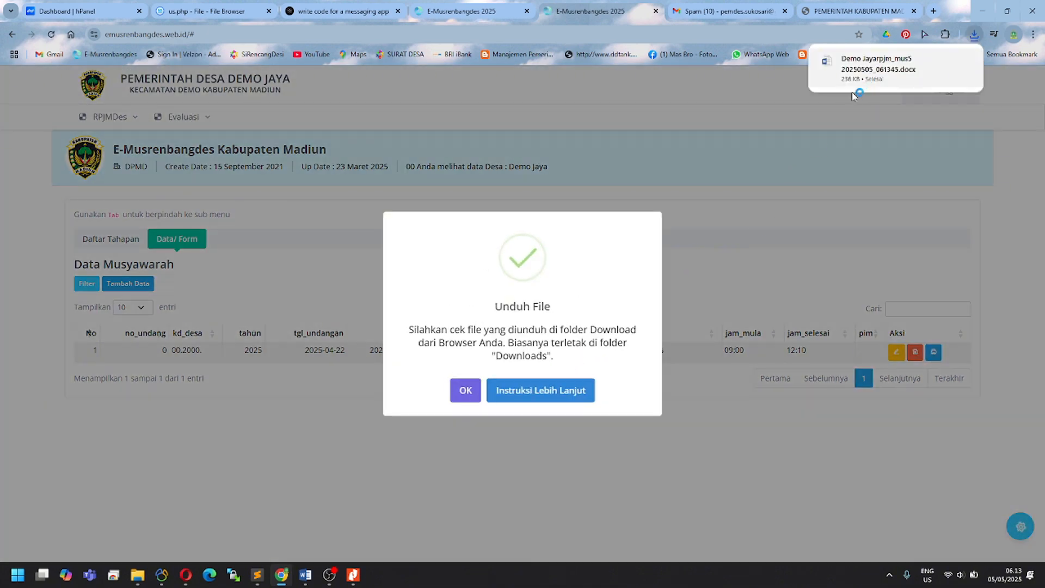
{"action": "left_click", "coordinate": [851, 82]}
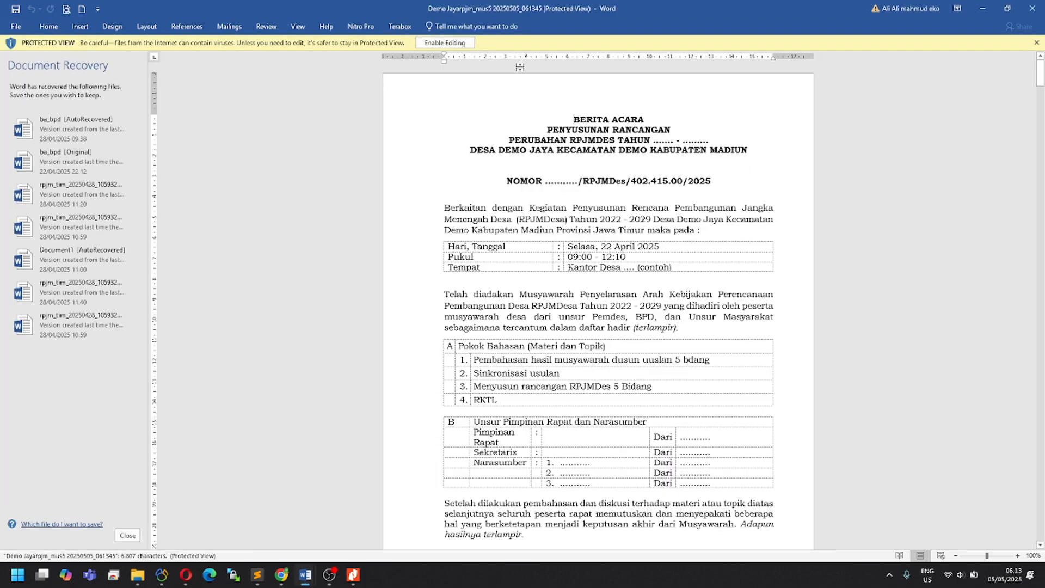
Step: Enable editing on the Rancangan RPJMDes document and scroll through its 16 pages
{"action": "left_click", "coordinate": [445, 42]}
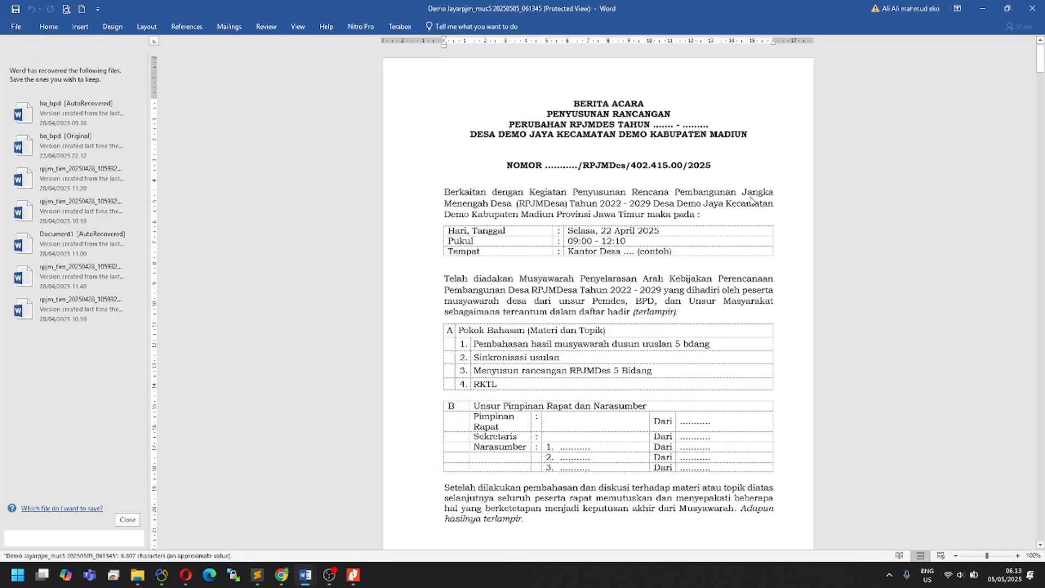
{"action": "left_click_drag", "start_coordinate": [1042, 132], "coordinate": [1043, 284]}
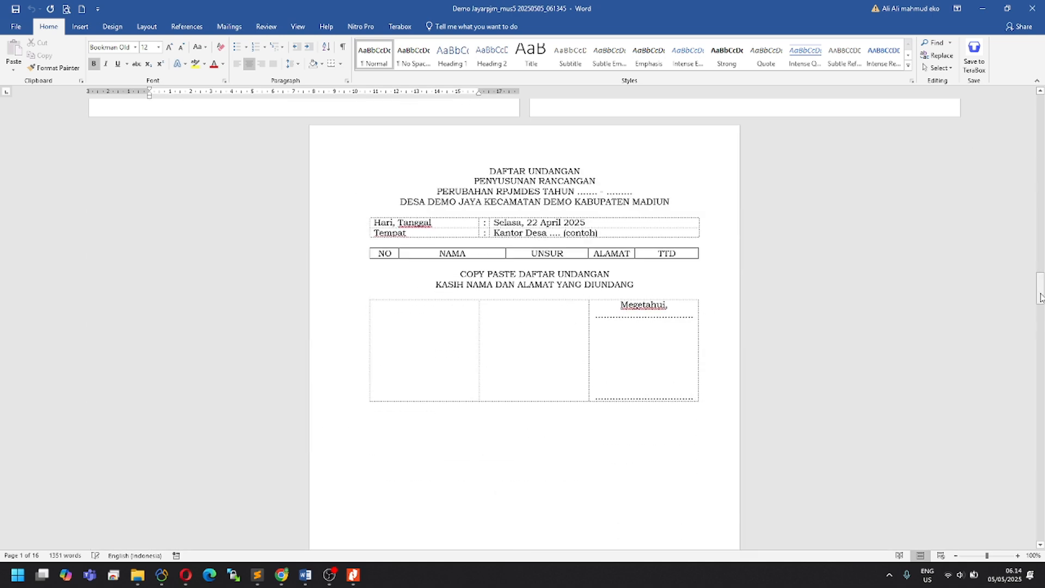
{"action": "mouse_move", "coordinate": [1031, 326]}
{"action": "left_mouse_down"}
{"action": "mouse_move", "coordinate": [1028, 342]}
{"action": "mouse_move", "coordinate": [1040, 330]}
{"action": "mouse_move", "coordinate": [1039, 402]}
{"action": "left_mouse_up"}
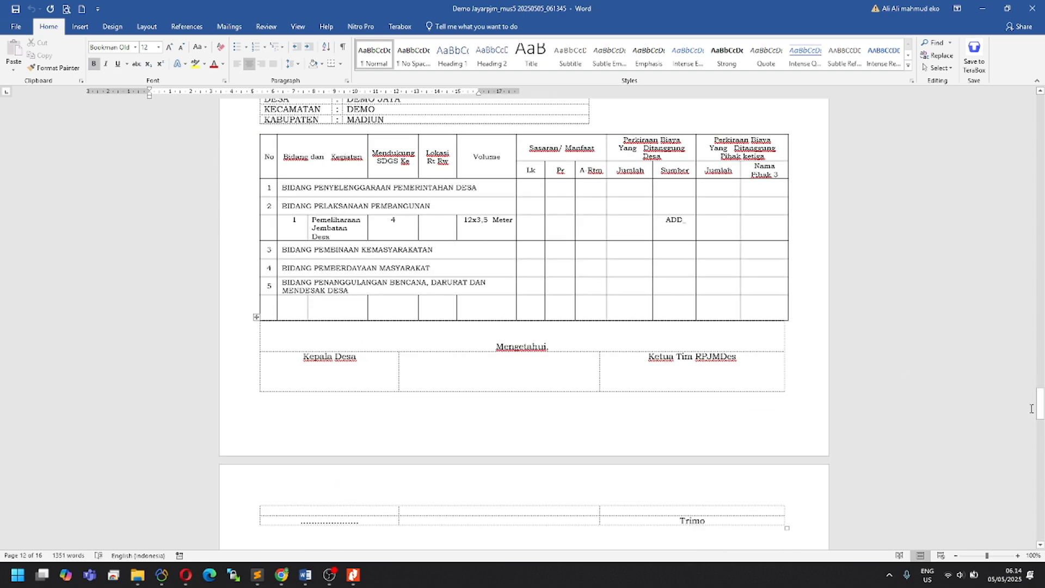
{"action": "left_click", "coordinate": [282, 578]}
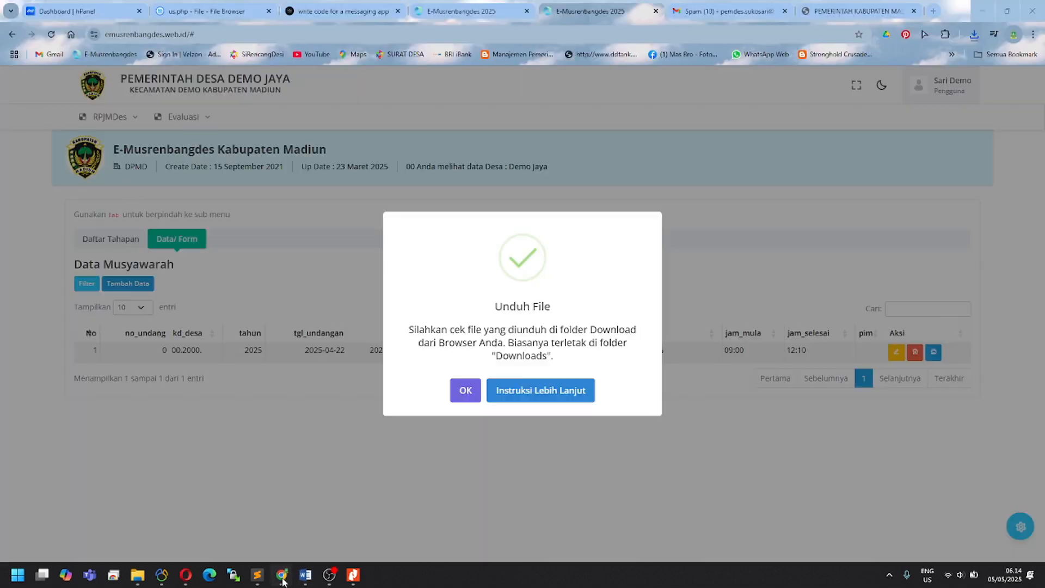
{"action": "left_click", "coordinate": [540, 390]}
{"action": "left_click", "coordinate": [523, 392]}
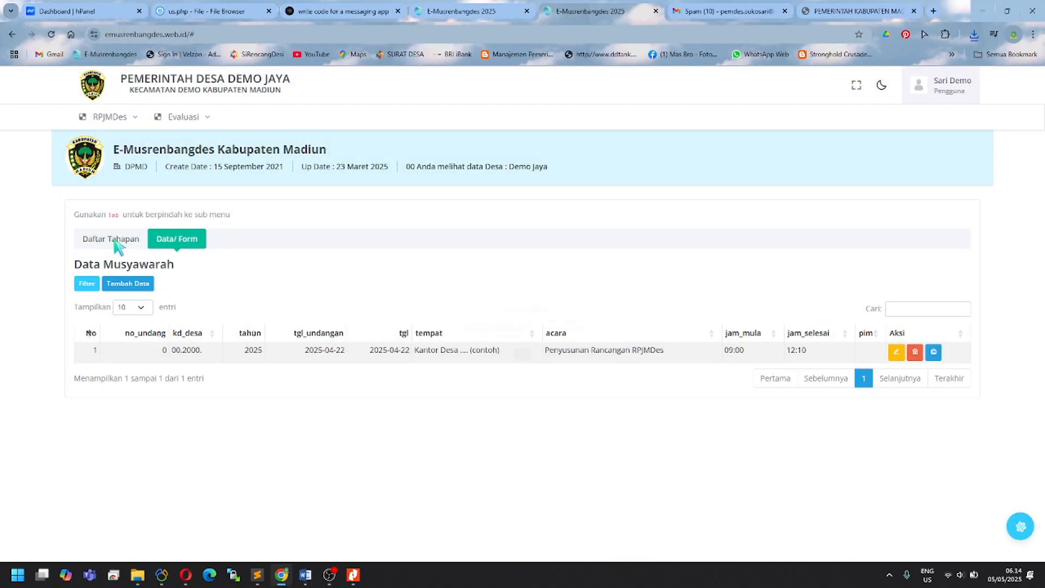
{"action": "left_click", "coordinate": [110, 239]}
{"action": "scroll", "coordinate": [166, 354], "scroll_direction": "down", "scroll_amount": 4}
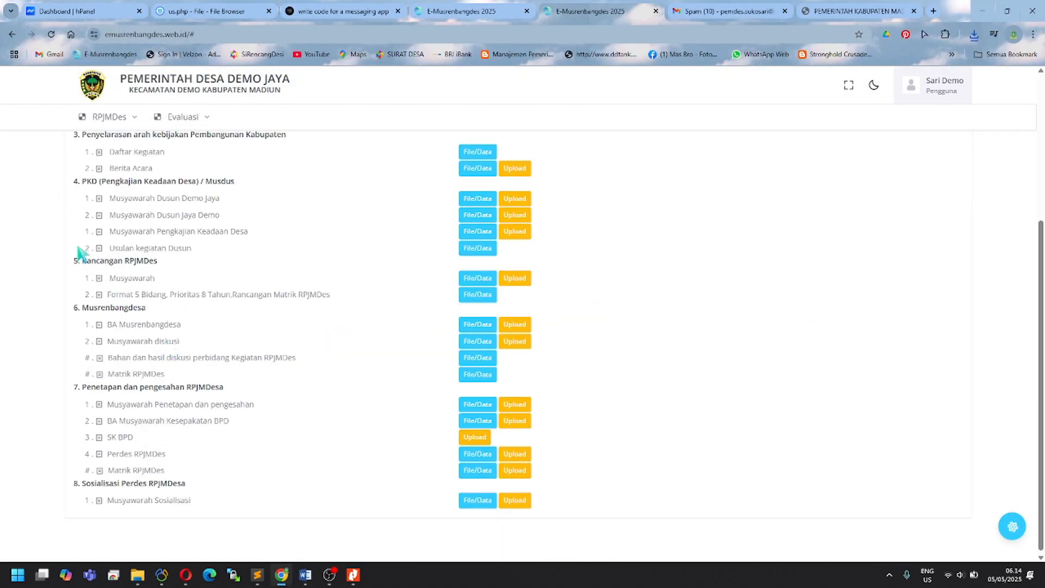
{"action": "left_click_drag", "start_coordinate": [74, 181], "coordinate": [185, 201]}
{"action": "left_click", "coordinate": [114, 202]}
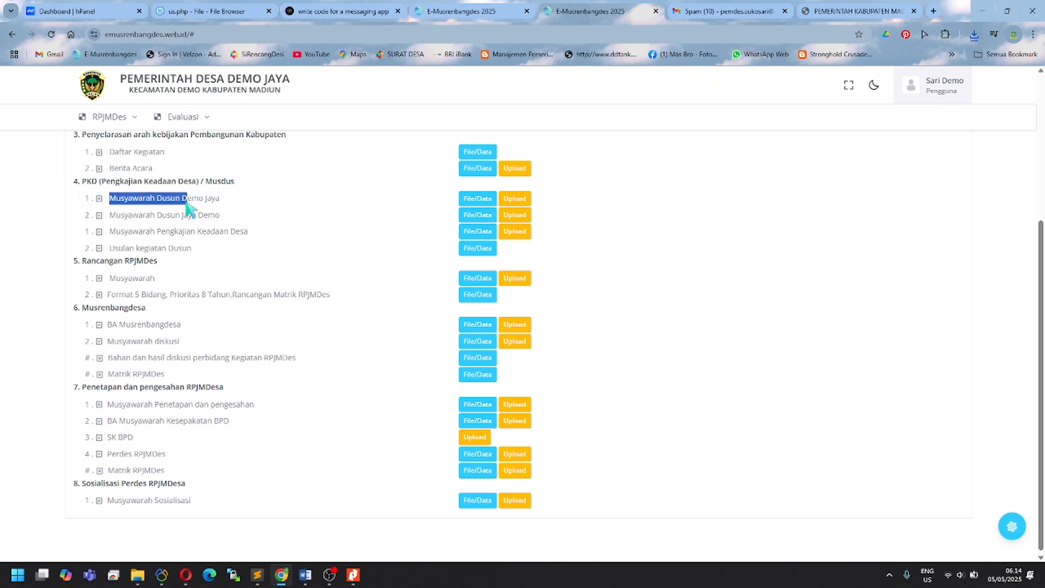
{"action": "left_click", "coordinate": [109, 249]}
{"action": "left_click_drag", "start_coordinate": [109, 248], "coordinate": [192, 248]}
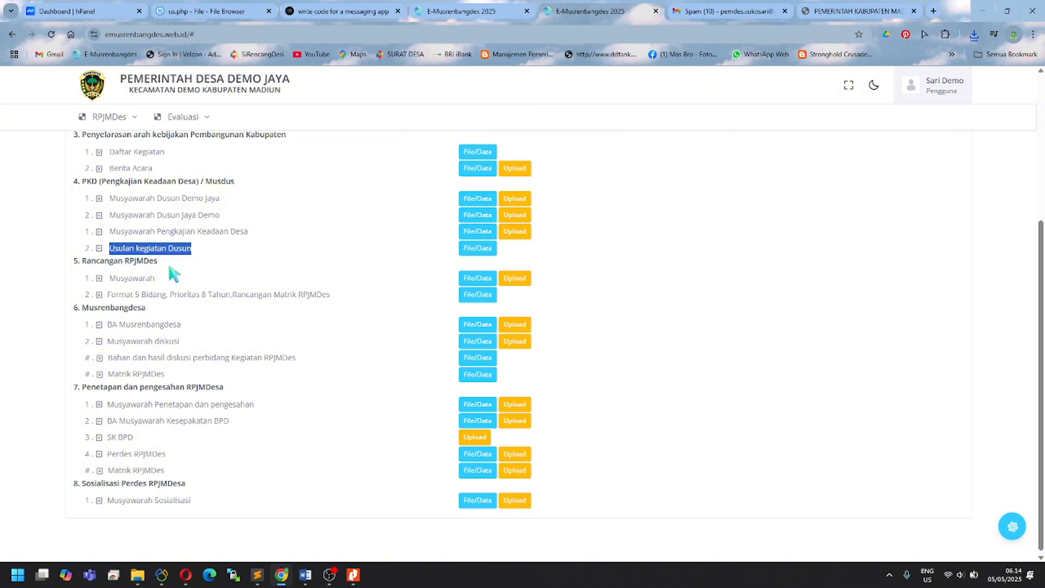
{"action": "left_click", "coordinate": [156, 279]}
{"action": "left_click_drag", "start_coordinate": [110, 278], "coordinate": [192, 285]}
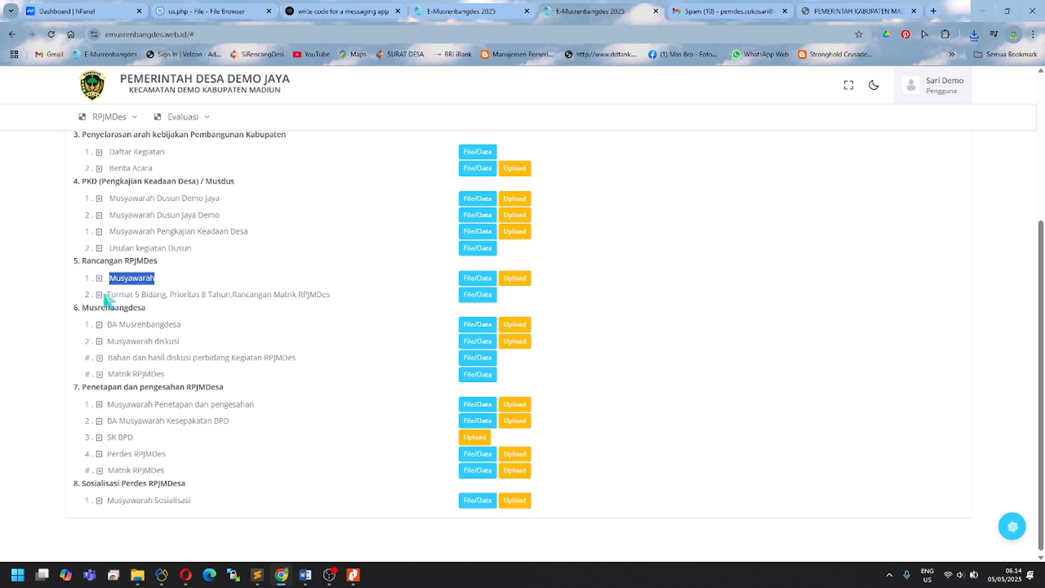
{"action": "left_click_drag", "start_coordinate": [108, 297], "coordinate": [348, 306]}
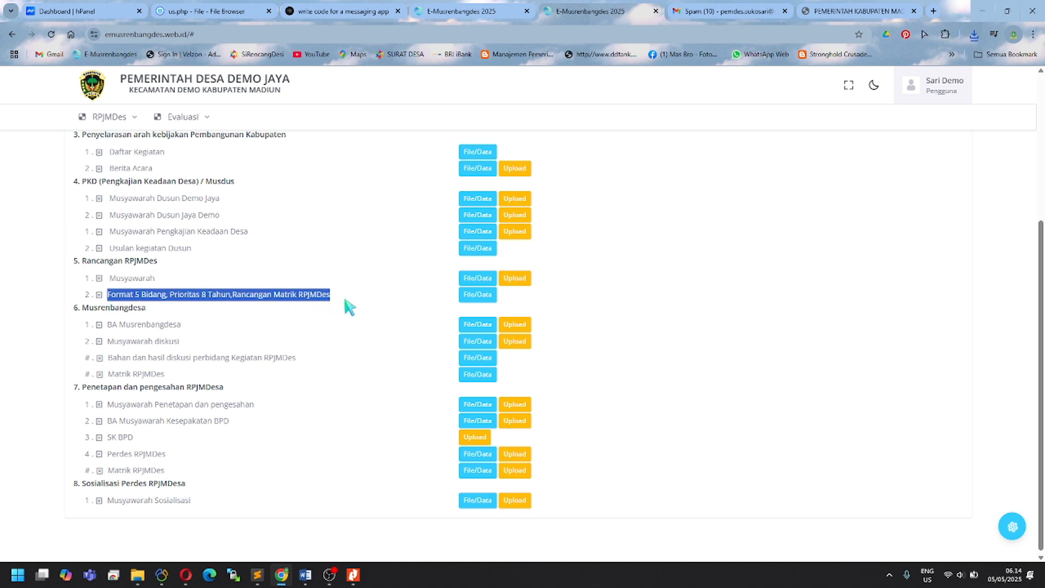
{"action": "left_click", "coordinate": [136, 297]}
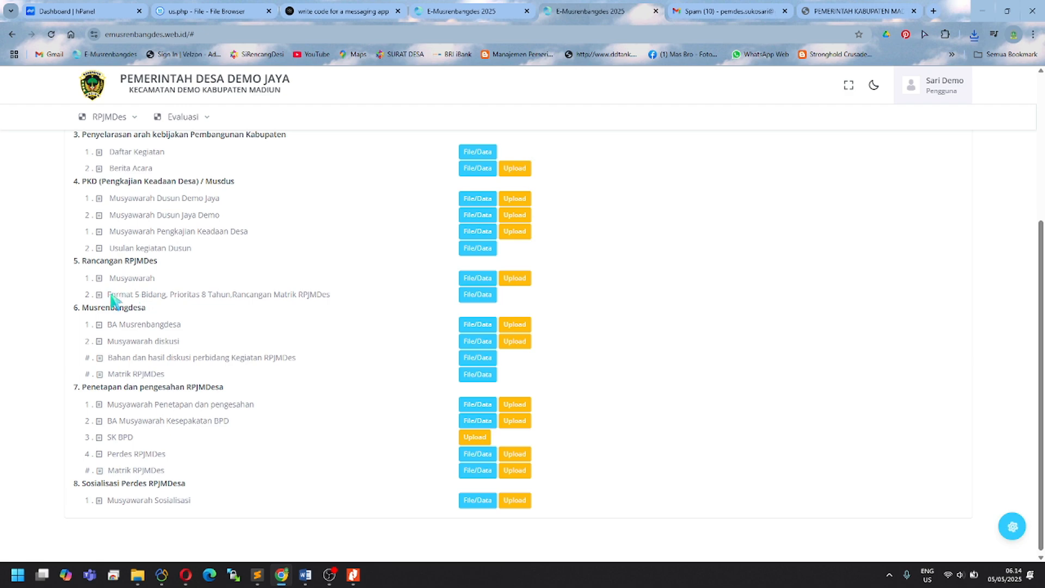
Step: Open the data table for stage item 5.2 and look at row 8's Pola choices without changing them
{"action": "left_click_drag", "start_coordinate": [111, 297], "coordinate": [334, 301]}
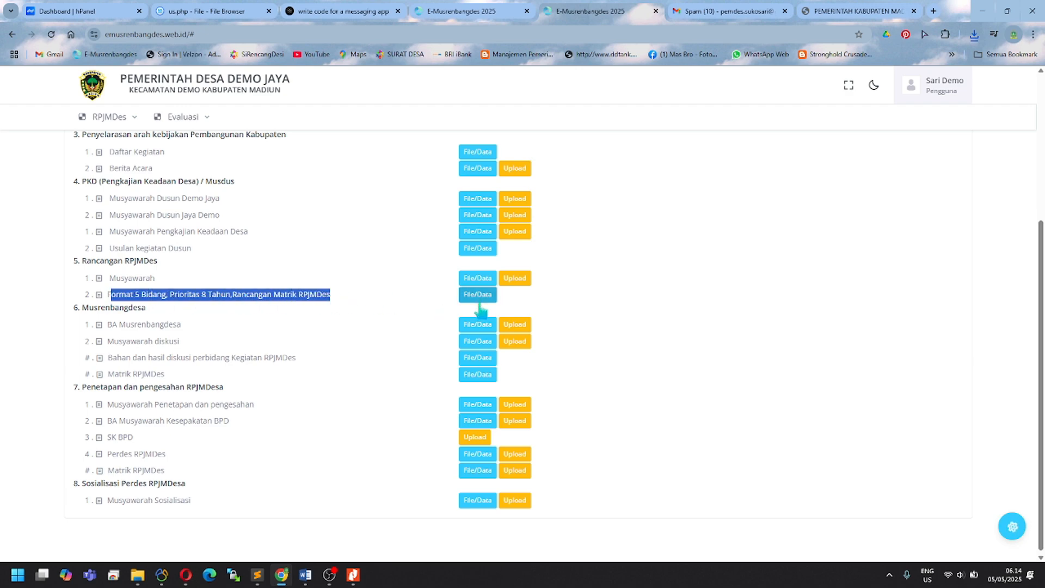
{"action": "left_click", "coordinate": [479, 299]}
{"action": "scroll", "coordinate": [393, 324], "scroll_direction": "down", "scroll_amount": 1}
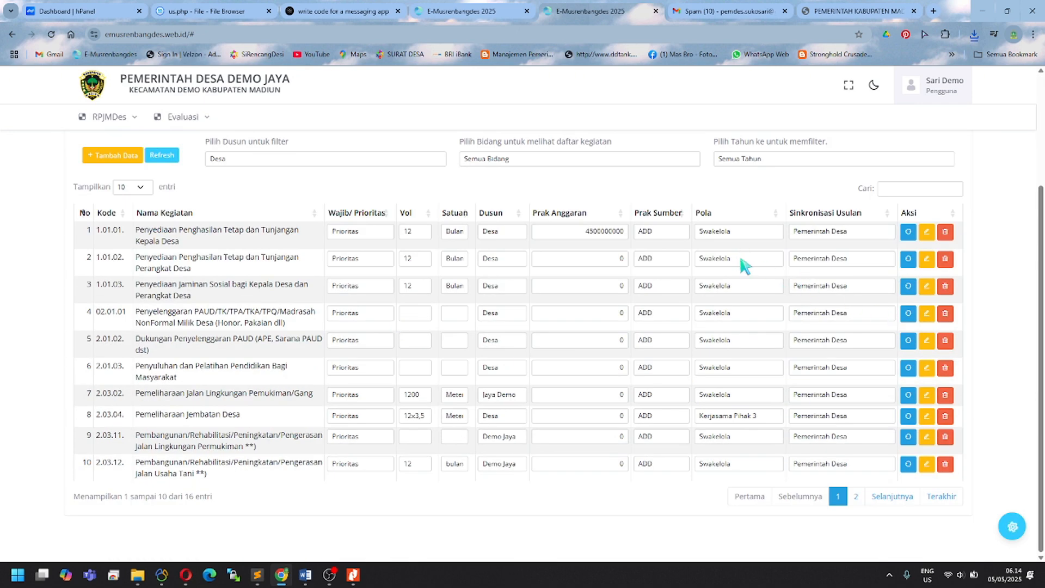
{"action": "left_click", "coordinate": [746, 417]}
{"action": "left_click", "coordinate": [747, 417]}
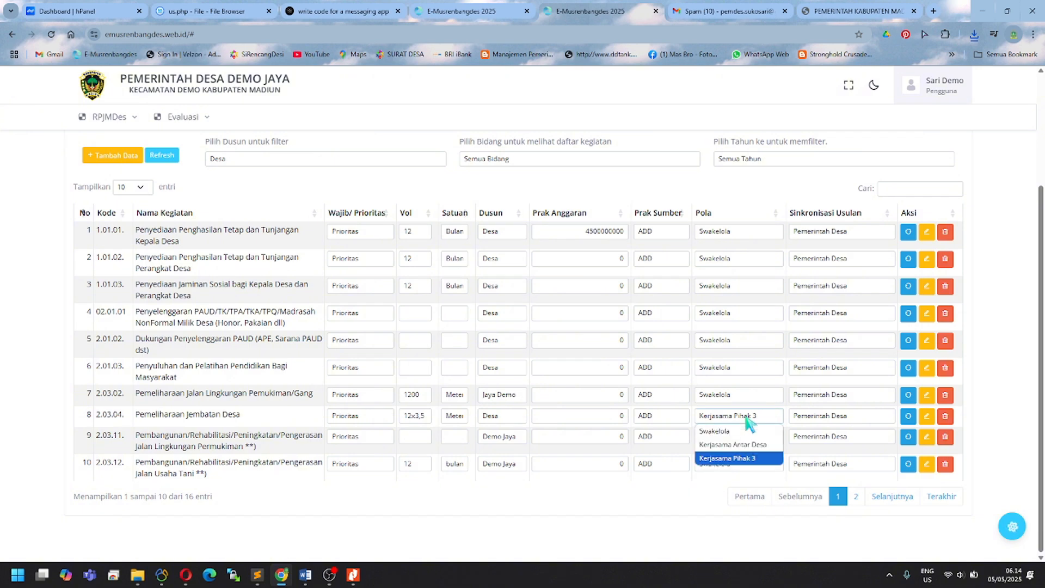
{"action": "left_click", "coordinate": [747, 416]}
Step: Set row 9's Pola to Kerjasama Antar Desa, then return to the stage list
{"action": "left_click", "coordinate": [745, 436]}
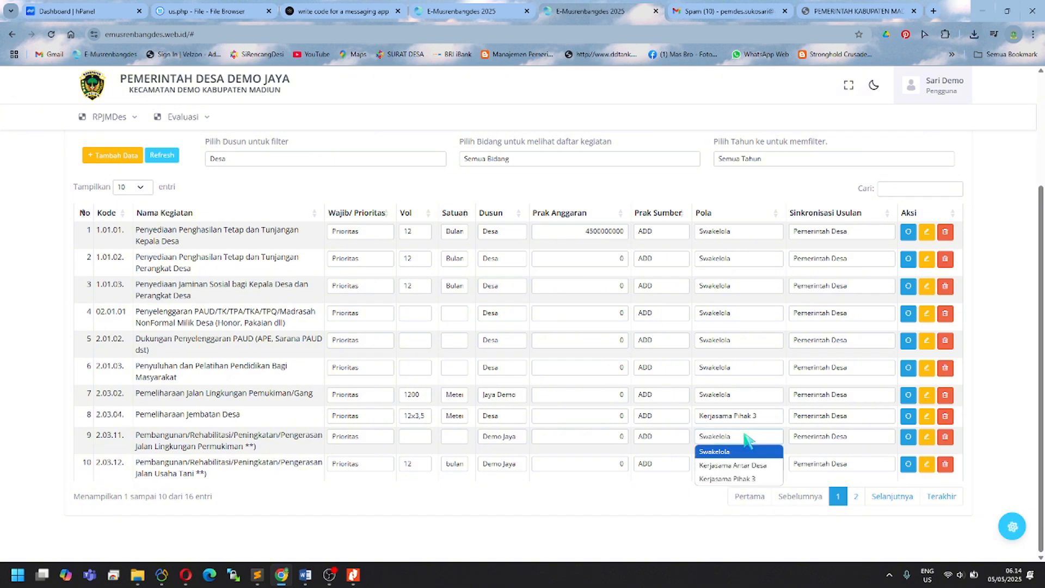
{"action": "left_click", "coordinate": [746, 466]}
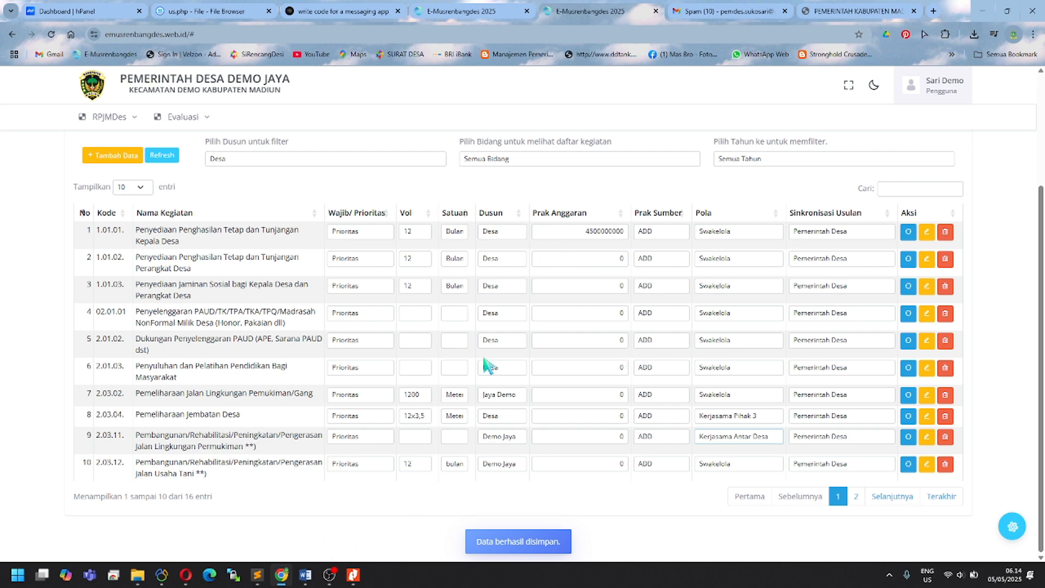
{"action": "scroll", "coordinate": [184, 202], "scroll_direction": "up", "scroll_amount": 3}
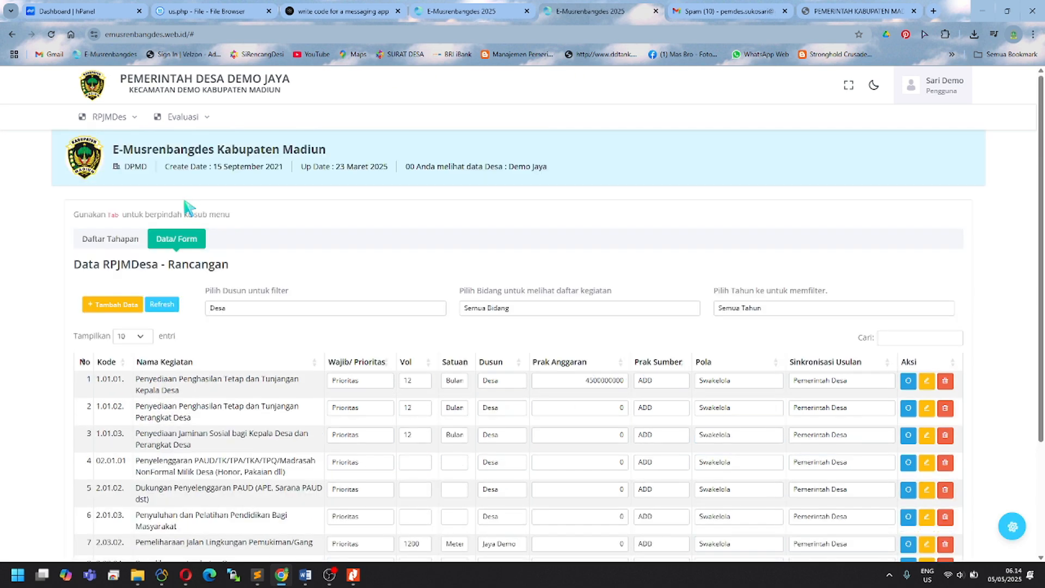
{"action": "left_click", "coordinate": [125, 238]}
{"action": "scroll", "coordinate": [240, 455], "scroll_direction": "down", "scroll_amount": 2}
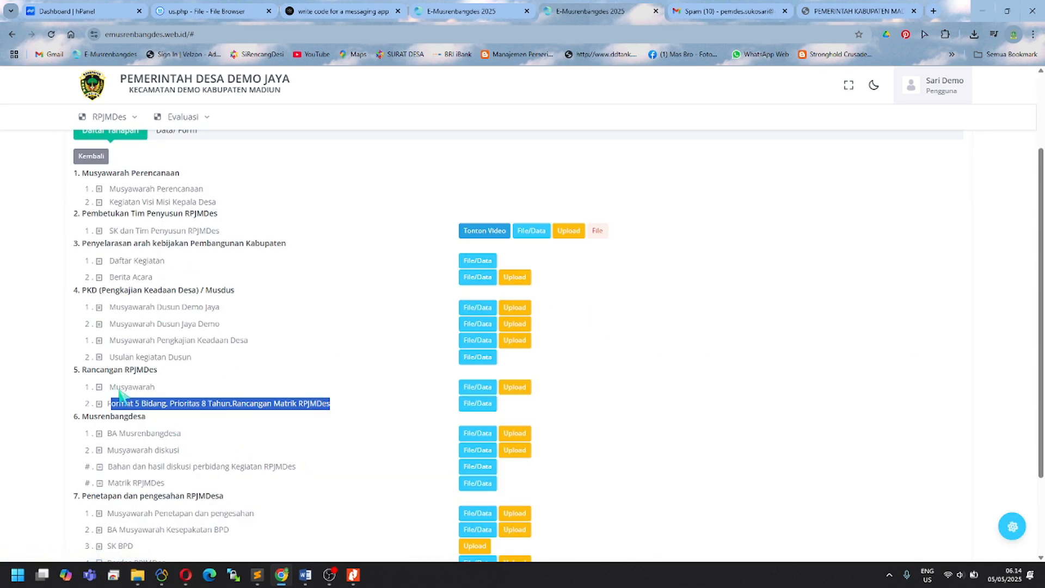
{"action": "left_click_drag", "start_coordinate": [117, 388], "coordinate": [196, 403]}
Step: Bring up the Demo Jayarpjm_mus5 document and scroll through its Kerjasama Antar Desa and Pihak Ketiga pages
{"action": "left_click", "coordinate": [305, 574]}
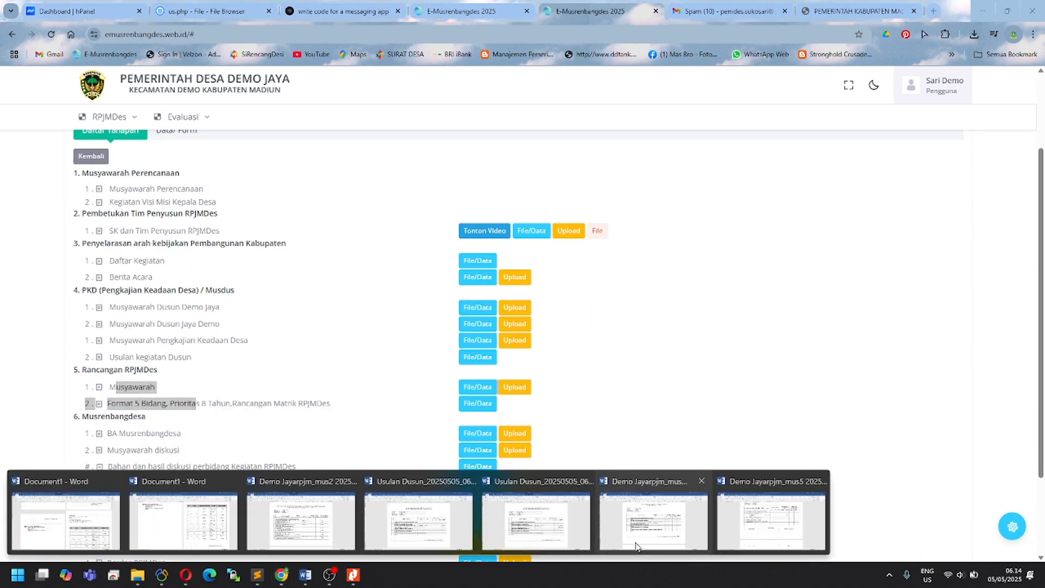
{"action": "left_click", "coordinate": [771, 520]}
{"action": "scroll", "coordinate": [599, 336], "scroll_direction": "up", "scroll_amount": 20}
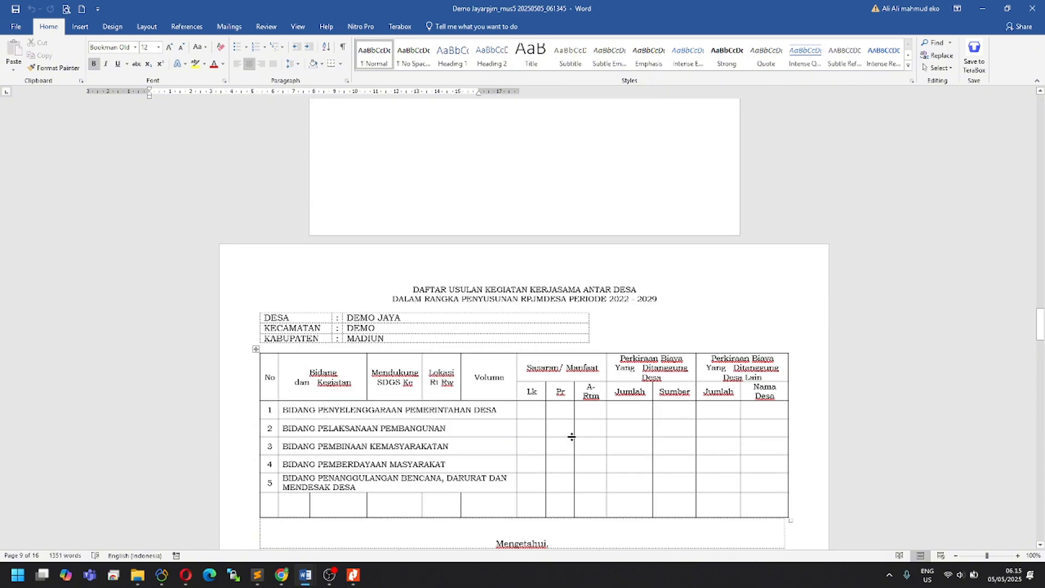
{"action": "left_click_drag", "start_coordinate": [1041, 329], "coordinate": [1041, 476]}
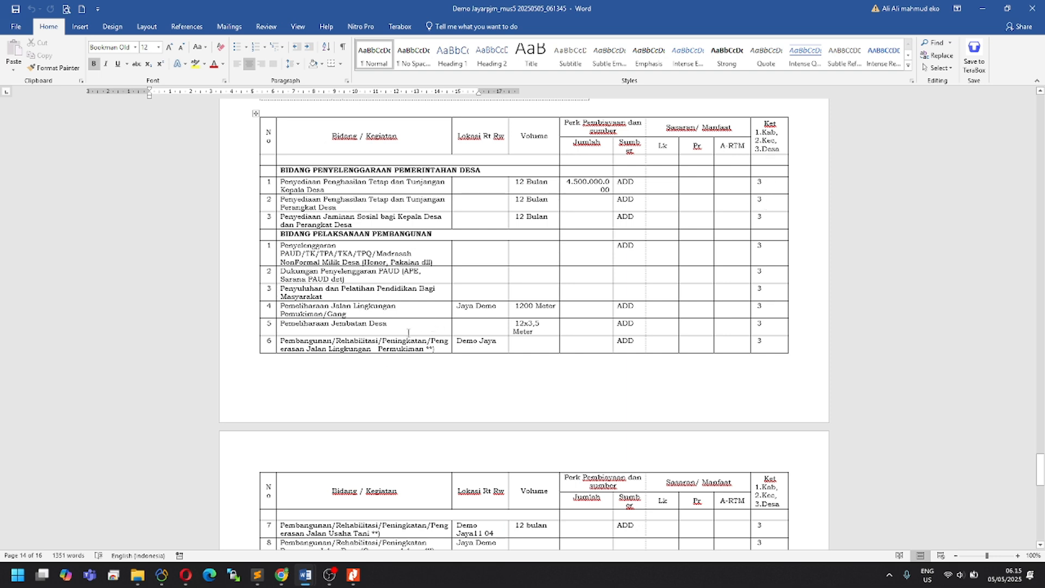
Step: Back in E-Musrenbangdes, reopen stage item 5.2's data table and scroll through it
{"action": "left_click", "coordinate": [285, 581]}
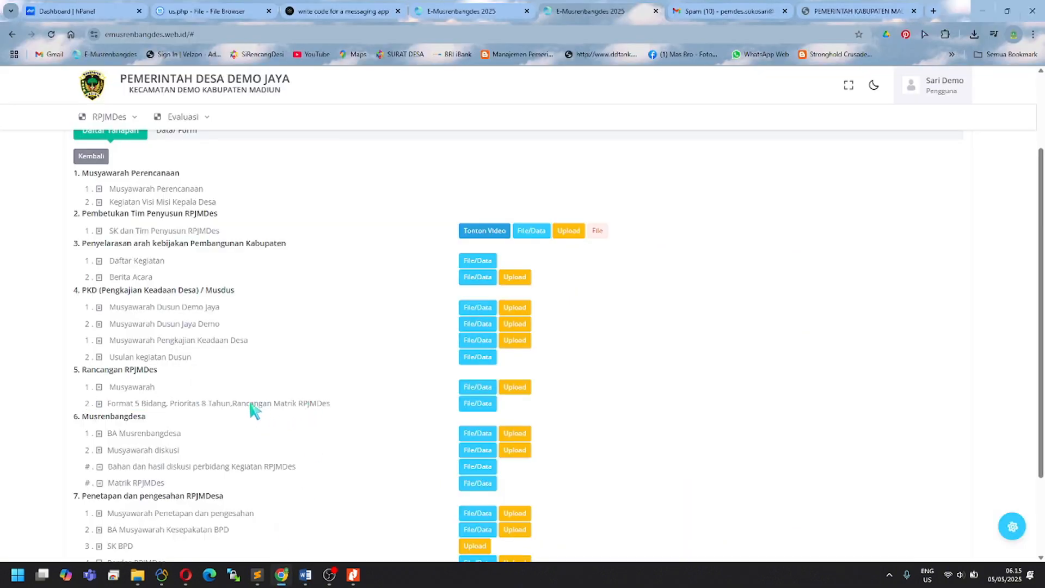
{"action": "scroll", "coordinate": [253, 410], "scroll_direction": "down", "scroll_amount": 2}
{"action": "left_click_drag", "start_coordinate": [112, 296], "coordinate": [346, 298]}
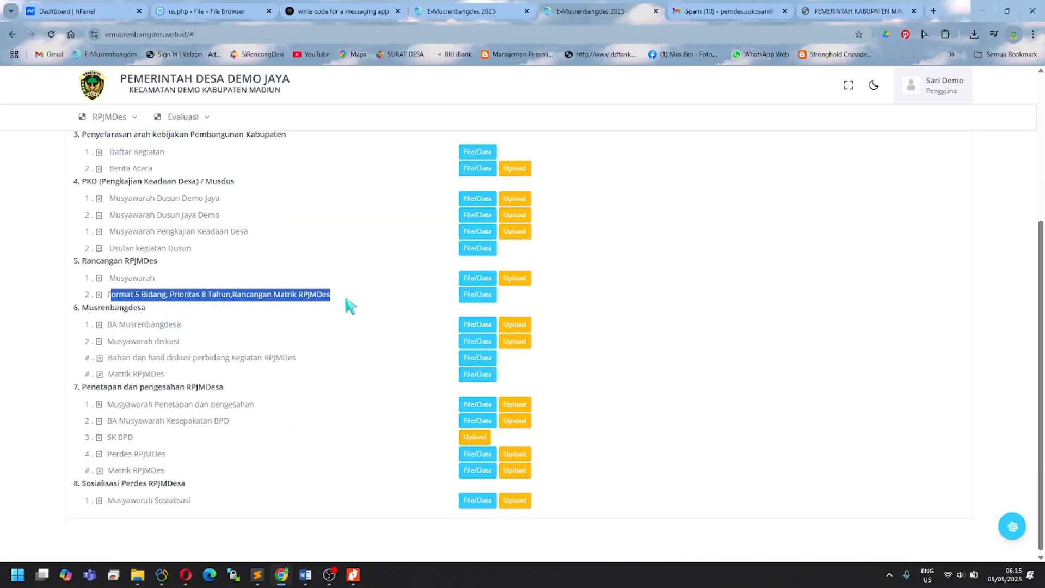
{"action": "left_click", "coordinate": [347, 298]}
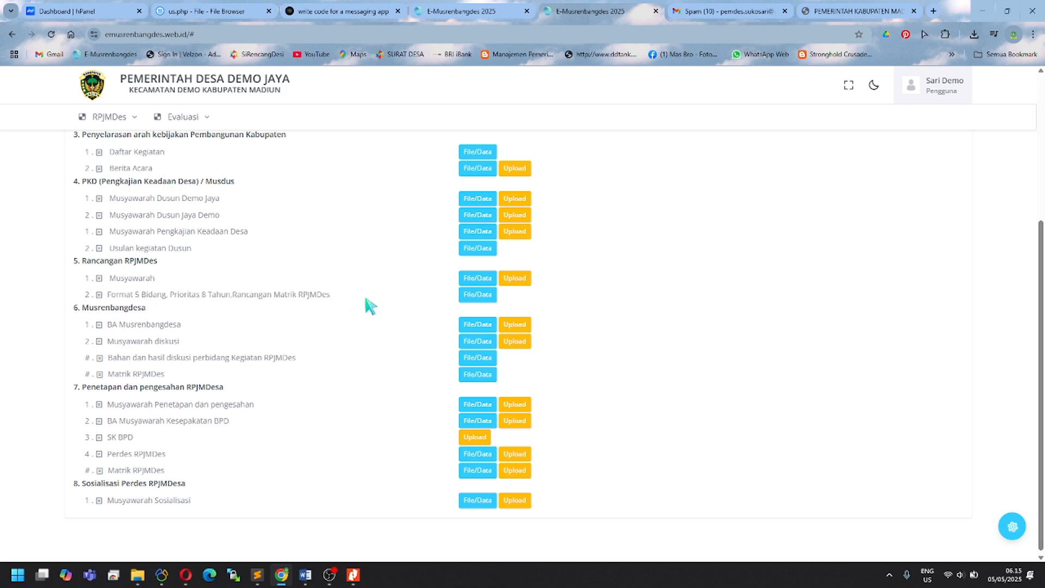
{"action": "left_click", "coordinate": [465, 294]}
{"action": "scroll", "coordinate": [438, 402], "scroll_direction": "down", "scroll_amount": 3}
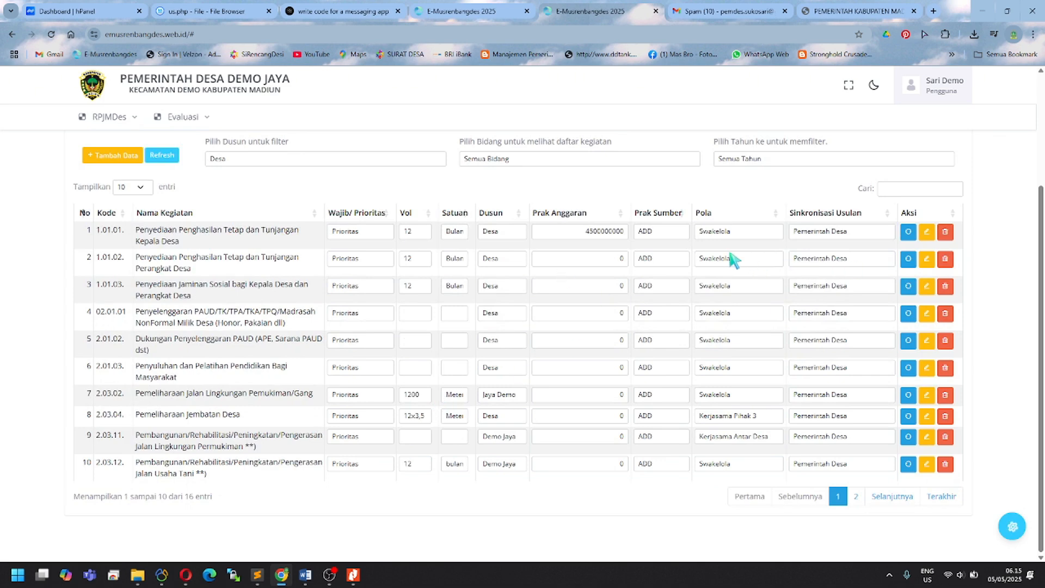
{"action": "scroll", "coordinate": [183, 275], "scroll_direction": "up", "scroll_amount": 5}
Step: In the stage list, highlight the item 5.2, Usulan kegiatan Dusun and Musyawarah titles
{"action": "left_click", "coordinate": [123, 243]}
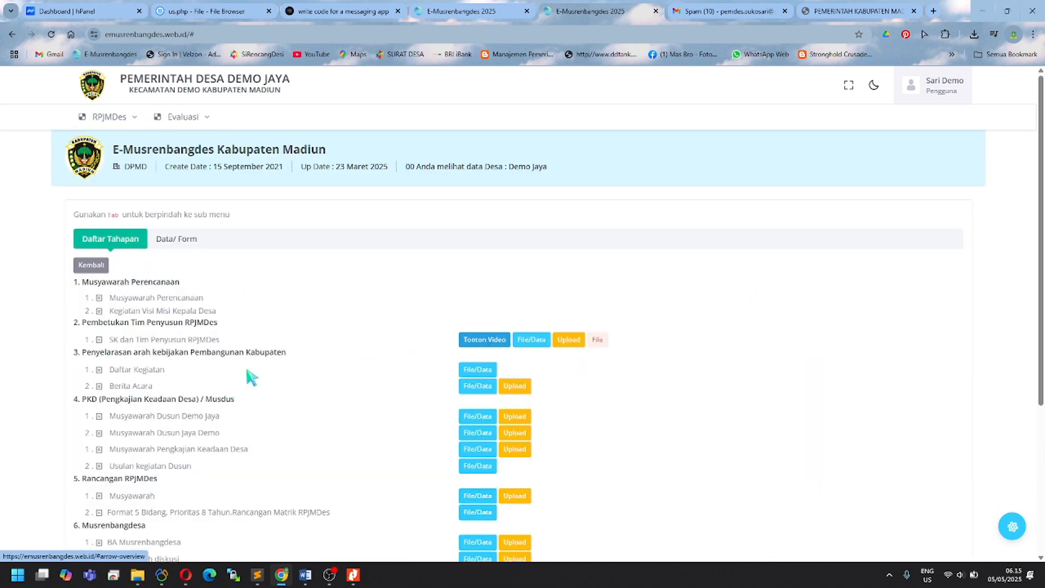
{"action": "scroll", "coordinate": [251, 376], "scroll_direction": "down", "scroll_amount": 3}
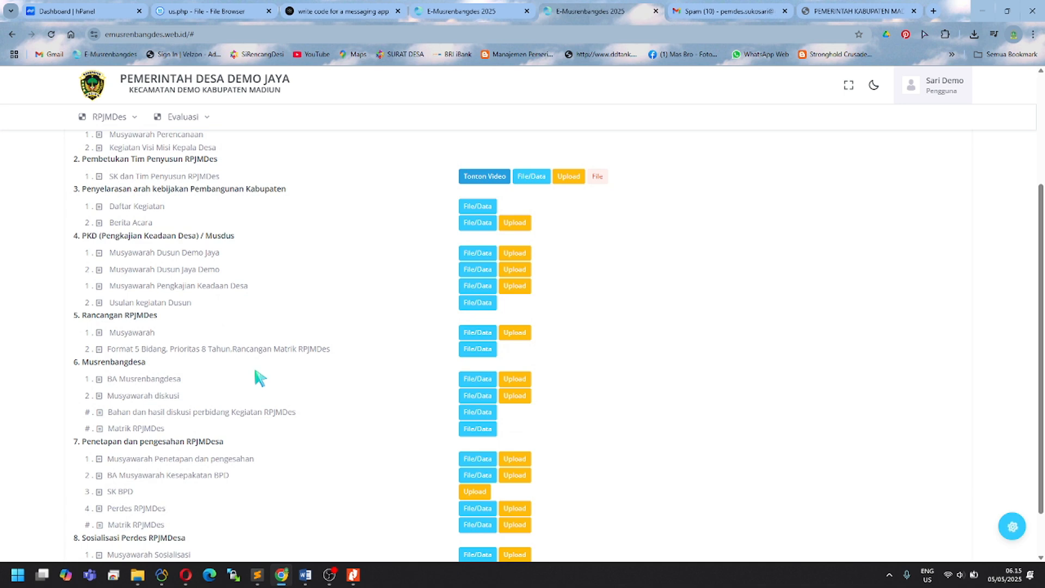
{"action": "left_click_drag", "start_coordinate": [107, 351], "coordinate": [330, 354]}
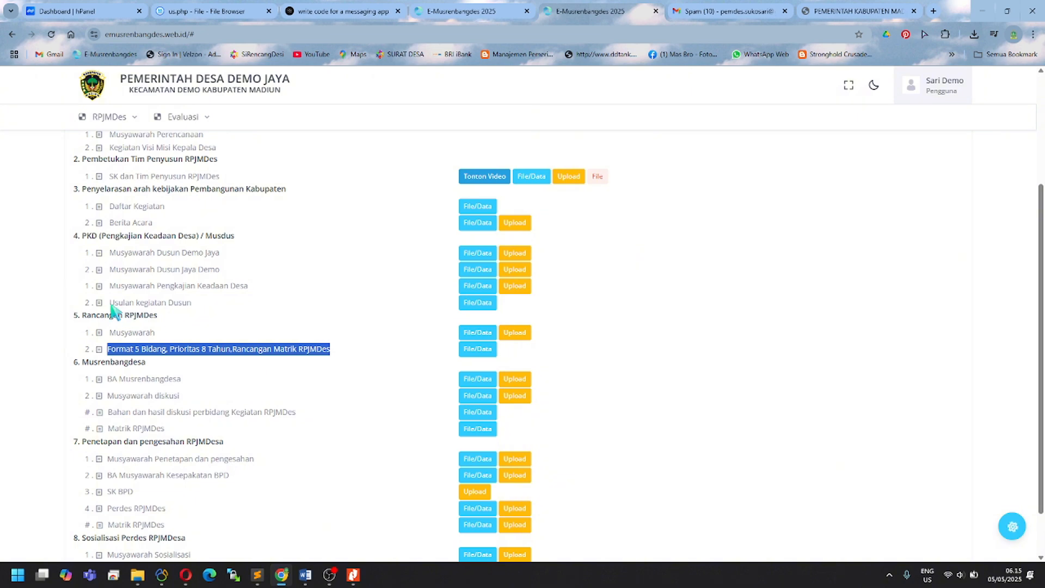
{"action": "left_click_drag", "start_coordinate": [110, 303], "coordinate": [198, 305]}
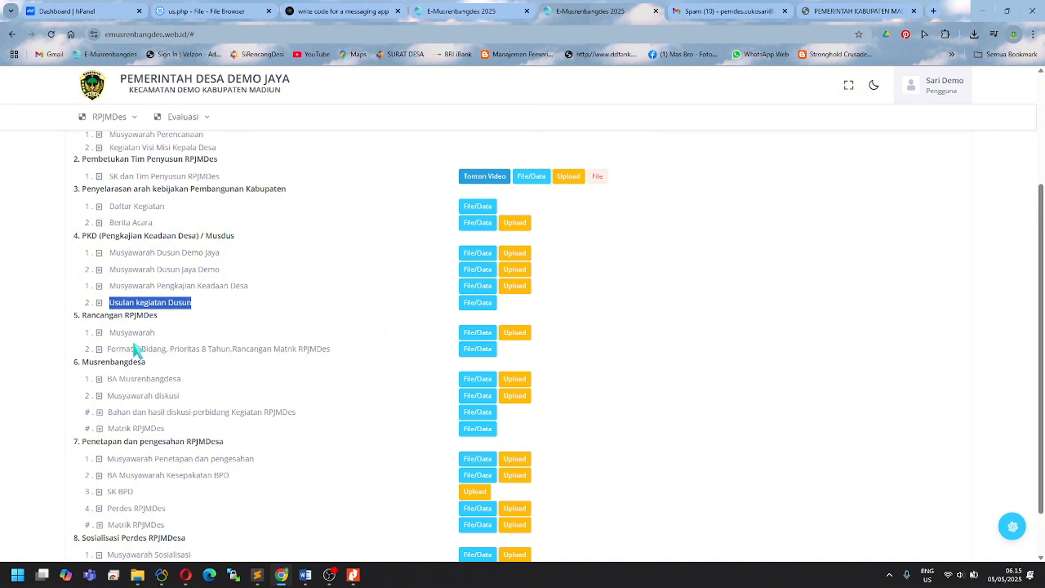
{"action": "left_click_drag", "start_coordinate": [110, 333], "coordinate": [220, 339]}
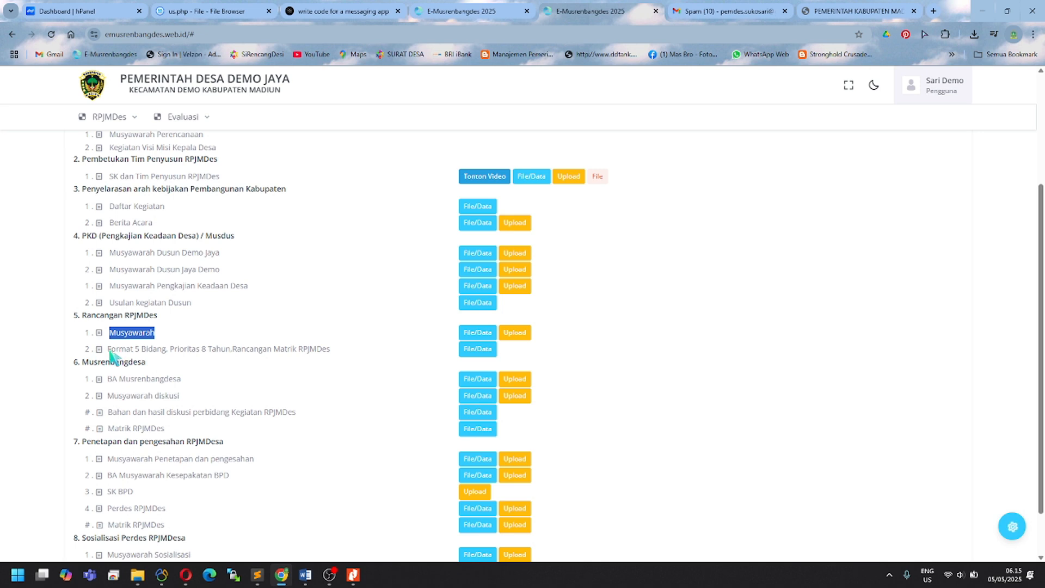
{"action": "left_click_drag", "start_coordinate": [108, 352], "coordinate": [333, 356]}
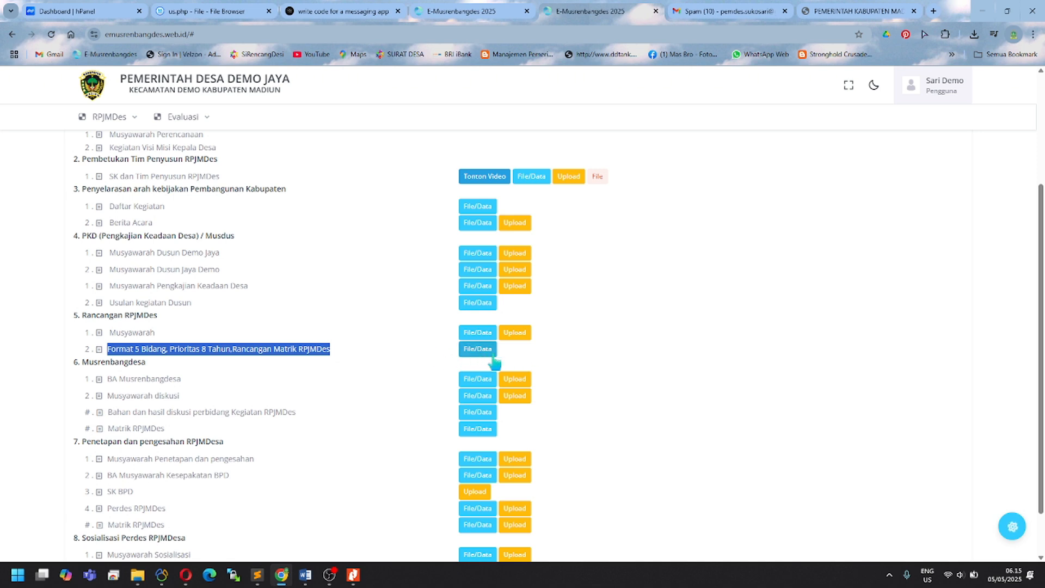
Step: Highlight the BA Musrenbangdesa and Musyawarah diskusi items further down the stage list
{"action": "triple_click", "coordinate": [339, 372]}
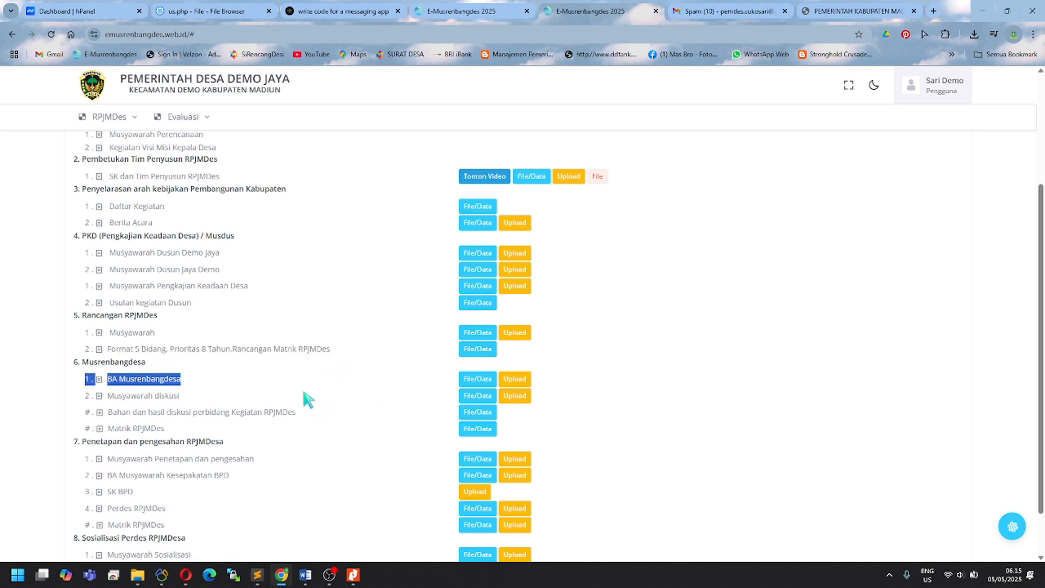
{"action": "scroll", "coordinate": [294, 392], "scroll_direction": "down", "scroll_amount": 1}
{"action": "left_click_drag", "start_coordinate": [248, 357], "coordinate": [288, 365]}
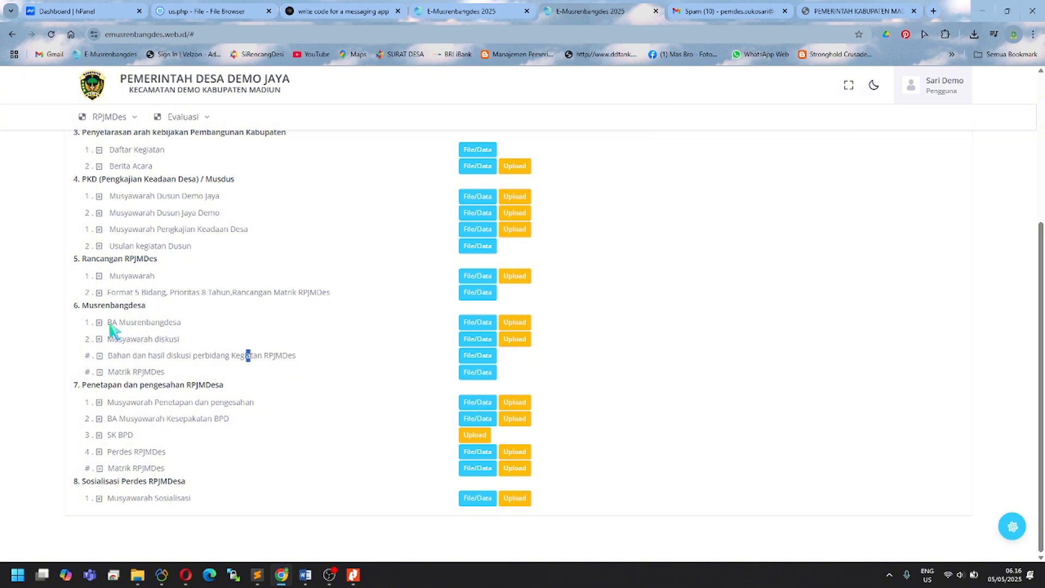
{"action": "left_click_drag", "start_coordinate": [109, 326], "coordinate": [184, 328]}
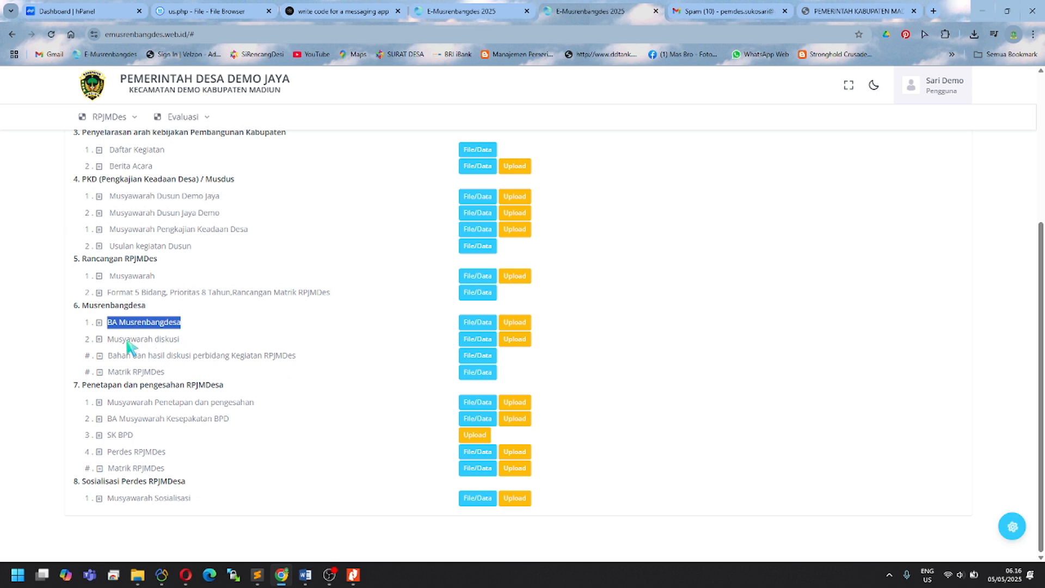
{"action": "left_click_drag", "start_coordinate": [108, 341], "coordinate": [186, 346]}
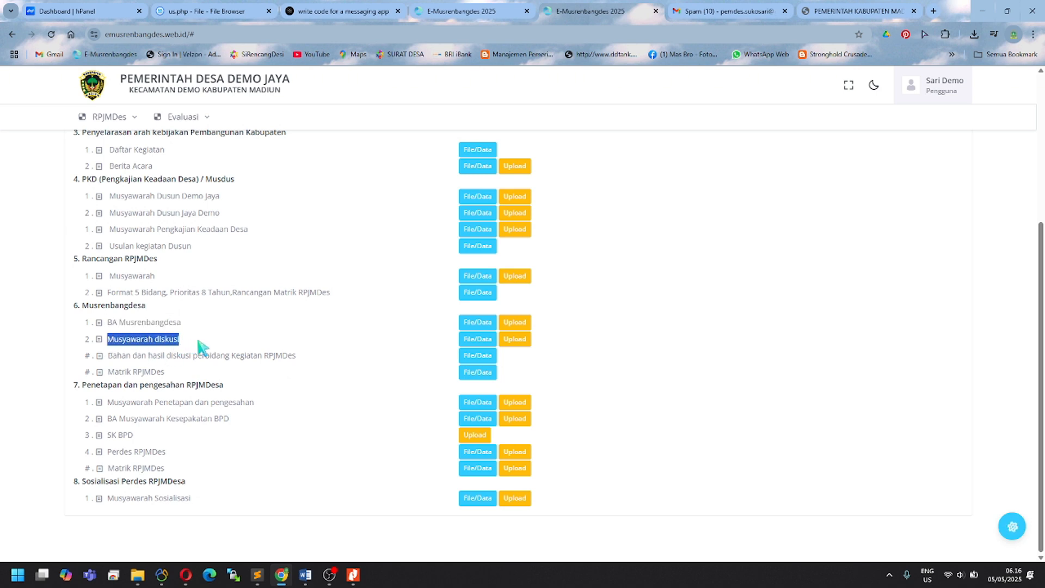
{"action": "left_click", "coordinate": [199, 342]}
Step: Open the first Musyawarah diskusi meeting record for editing and view its Bidang Kegiatan choices
{"action": "left_click", "coordinate": [461, 339]}
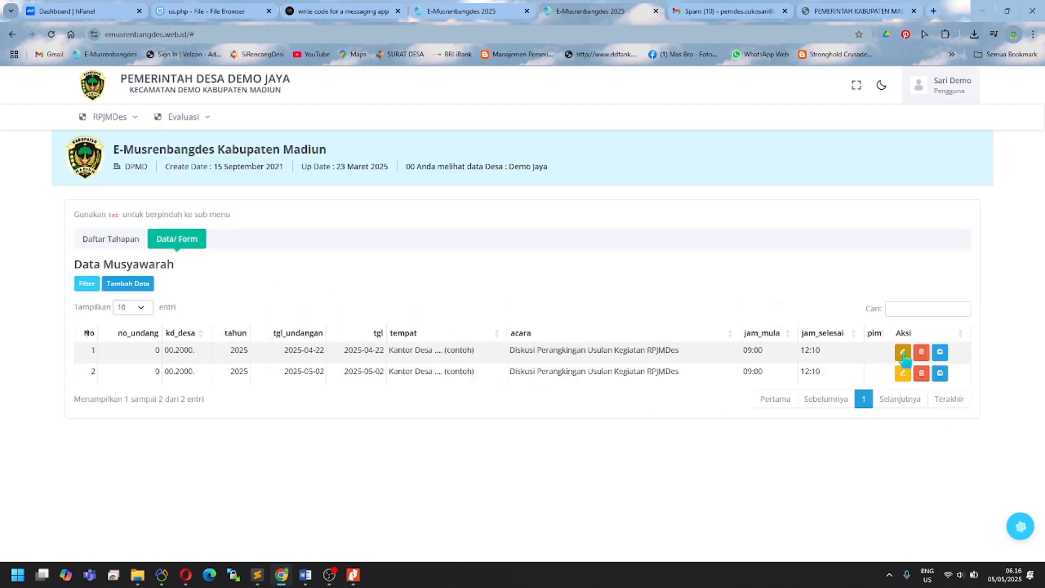
{"action": "left_click", "coordinate": [903, 353]}
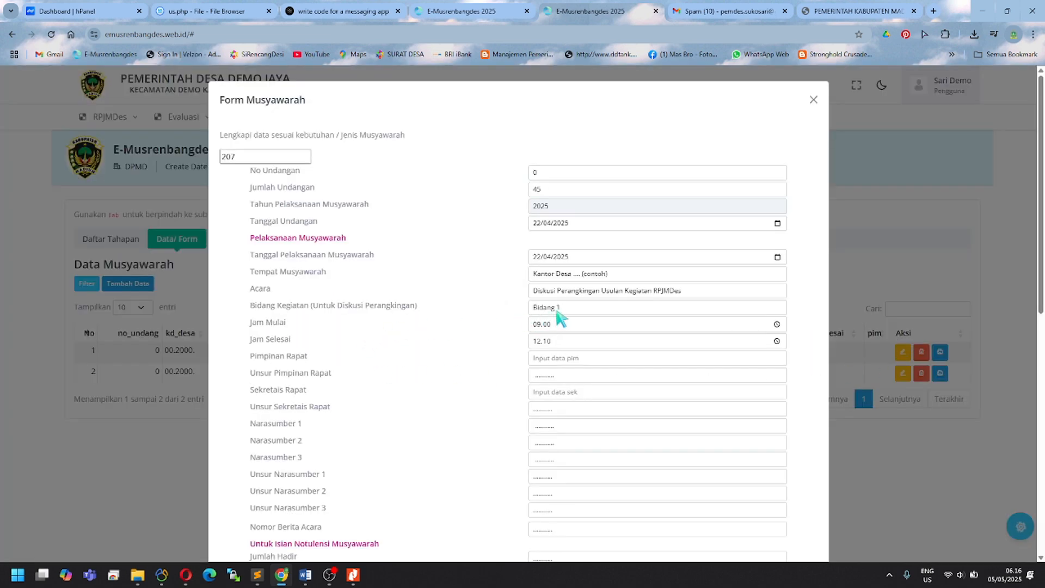
{"action": "left_click", "coordinate": [575, 308]}
{"action": "left_click", "coordinate": [576, 311]}
Step: Keep Bidang Kegiatan at Bidang 1, close the form without saving, and return to Daftar Tahapan
{"action": "left_click_drag", "start_coordinate": [250, 305], "coordinate": [423, 311]}
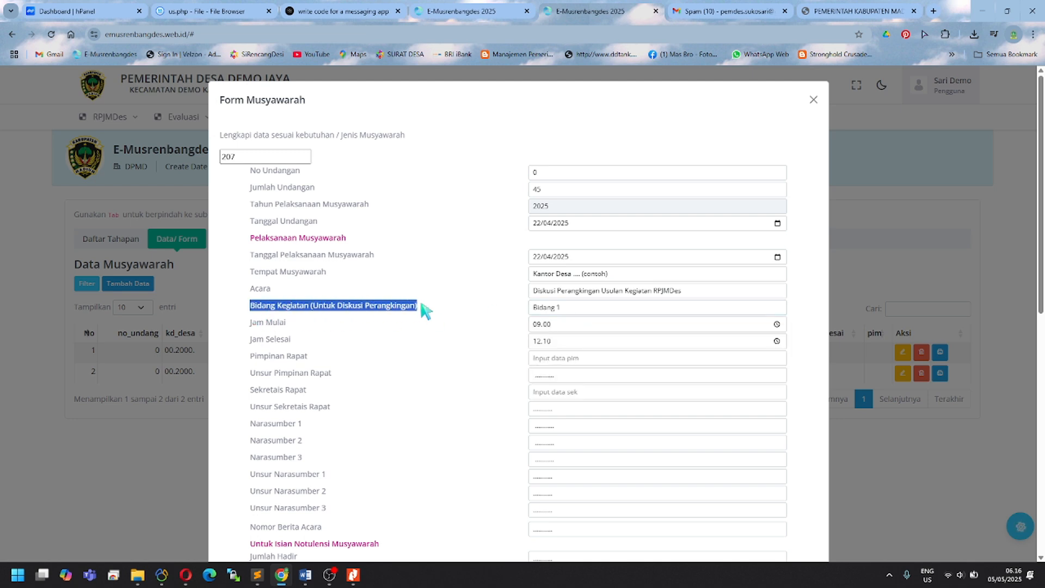
{"action": "left_click", "coordinate": [556, 309]}
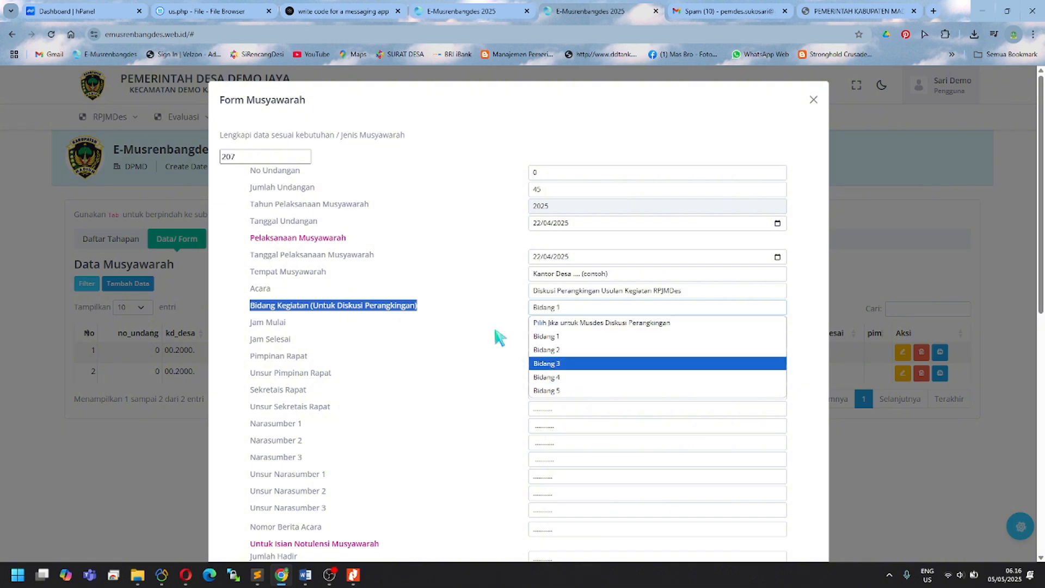
{"action": "left_click", "coordinate": [463, 282]}
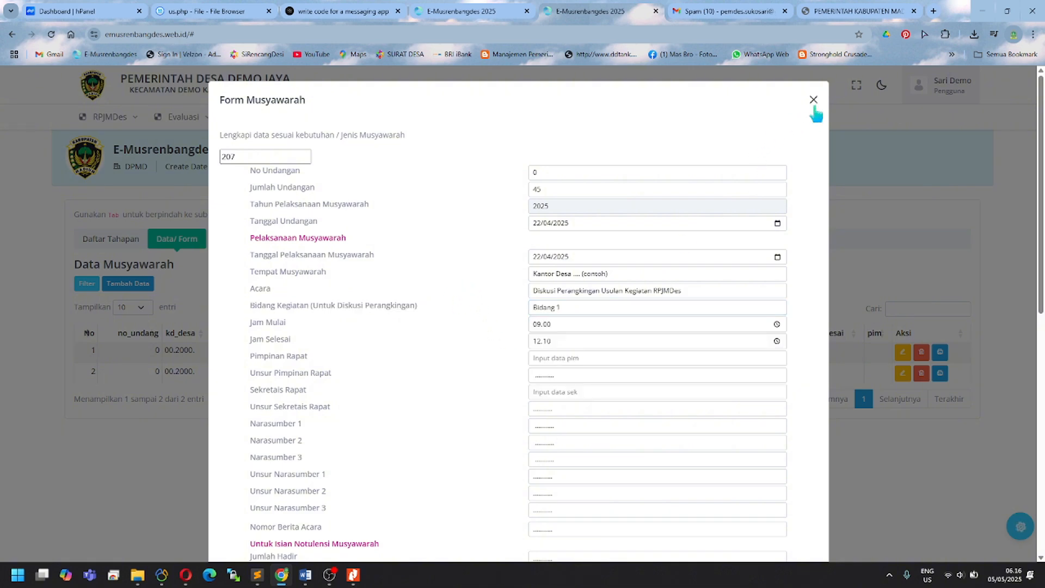
{"action": "left_click", "coordinate": [873, 244]}
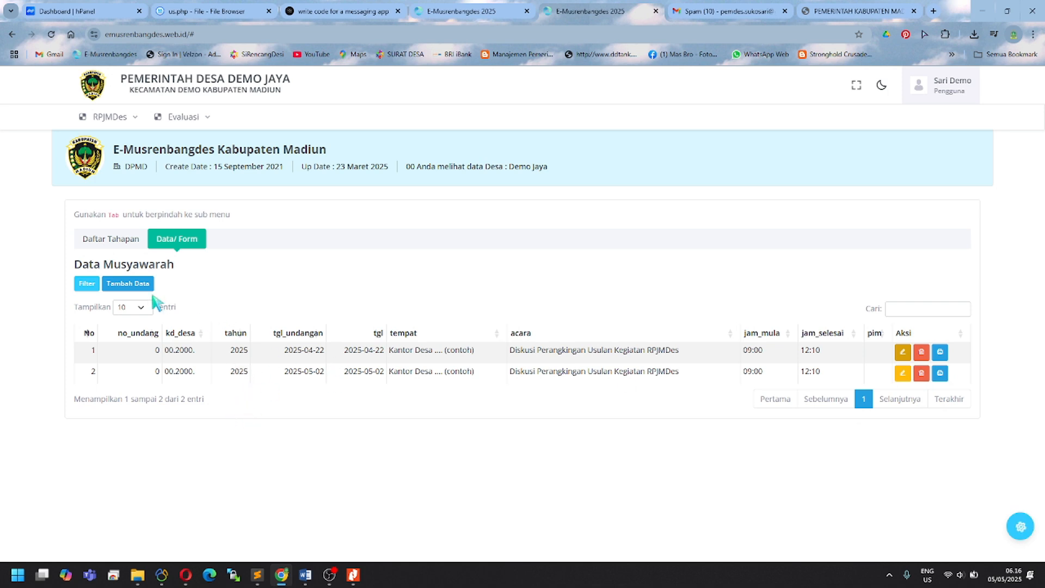
{"action": "left_click", "coordinate": [113, 242]}
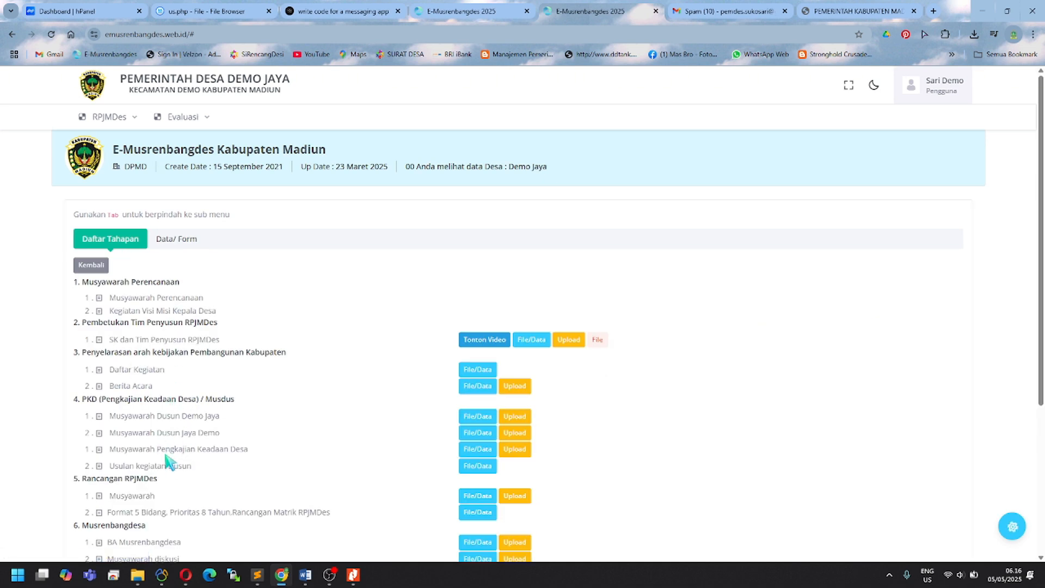
Step: From the Matrik RPJMDes stage data, download the 1. Cetak Form Diskusi Word file (24.1 KB)
{"action": "left_click", "coordinate": [174, 242]}
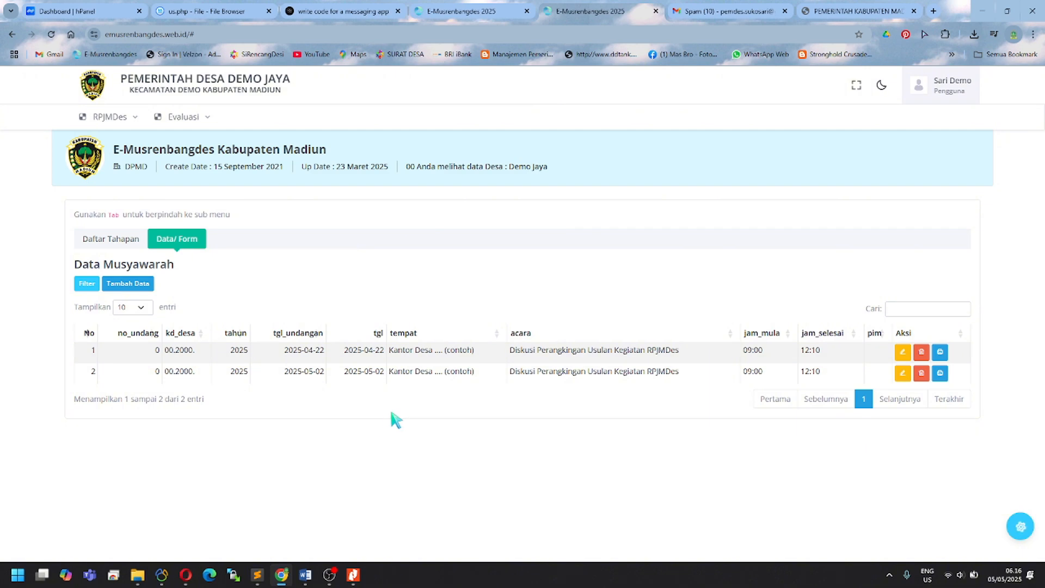
{"action": "left_click", "coordinate": [123, 243]}
{"action": "scroll", "coordinate": [205, 406], "scroll_direction": "down", "scroll_amount": 3}
{"action": "scroll", "coordinate": [204, 407], "scroll_direction": "down", "scroll_amount": 1}
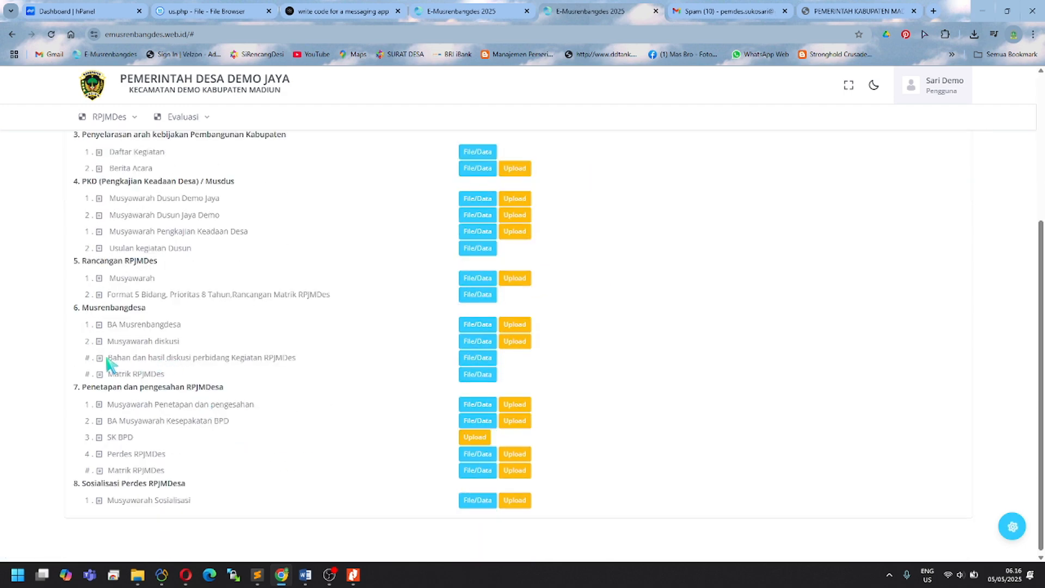
{"action": "left_click_drag", "start_coordinate": [163, 358], "coordinate": [297, 360]}
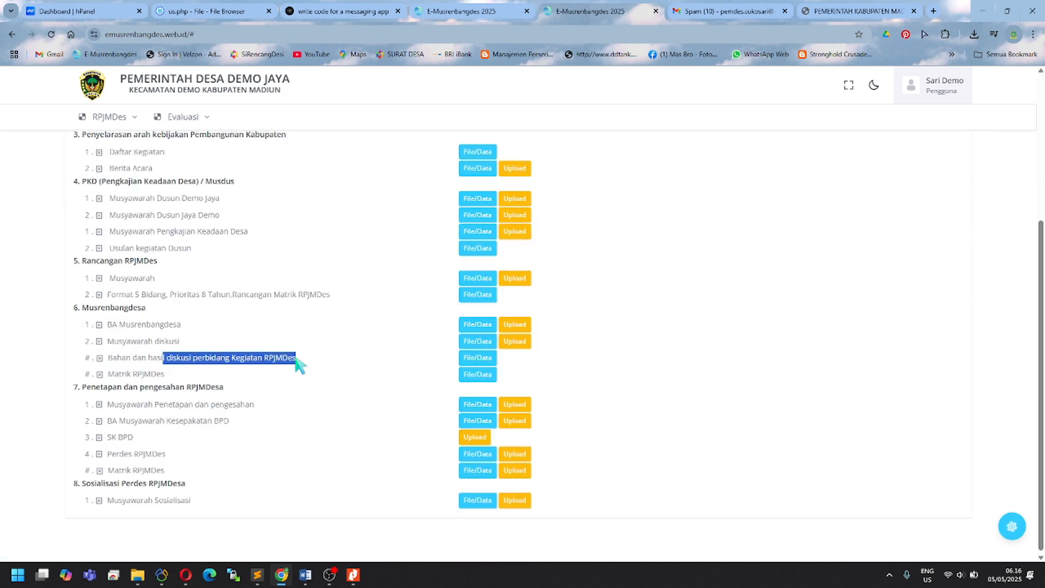
{"action": "left_click", "coordinate": [478, 374]}
{"action": "scroll", "coordinate": [381, 398], "scroll_direction": "down", "scroll_amount": 2}
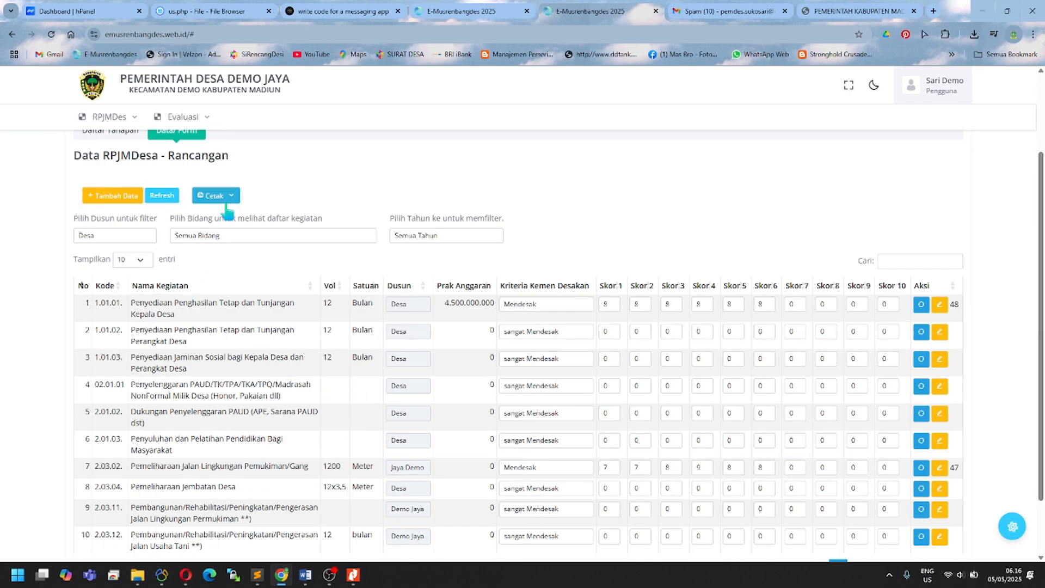
{"action": "scroll", "coordinate": [266, 360], "scroll_direction": "up", "scroll_amount": 1}
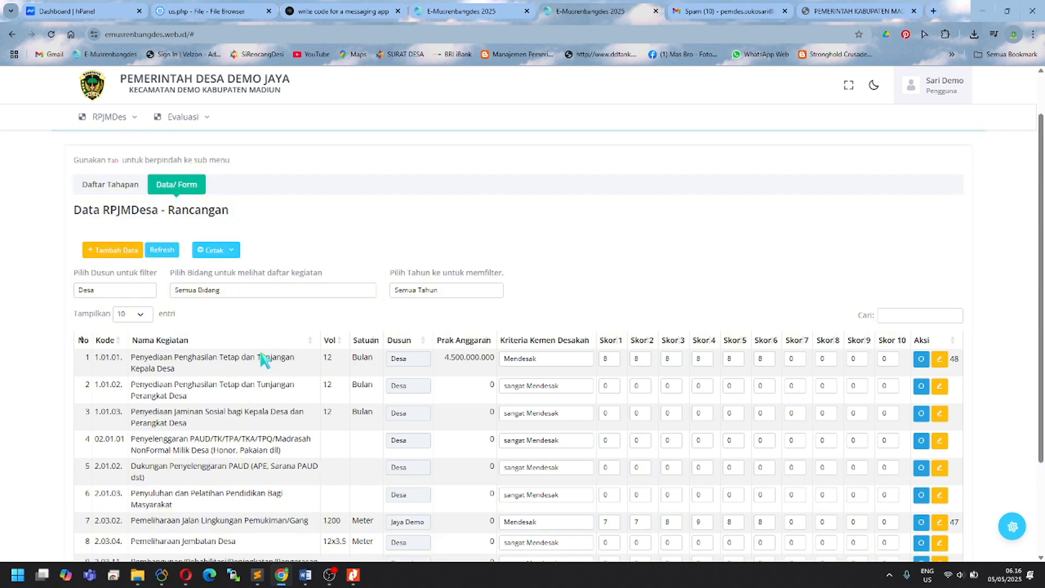
{"action": "left_click", "coordinate": [231, 251]}
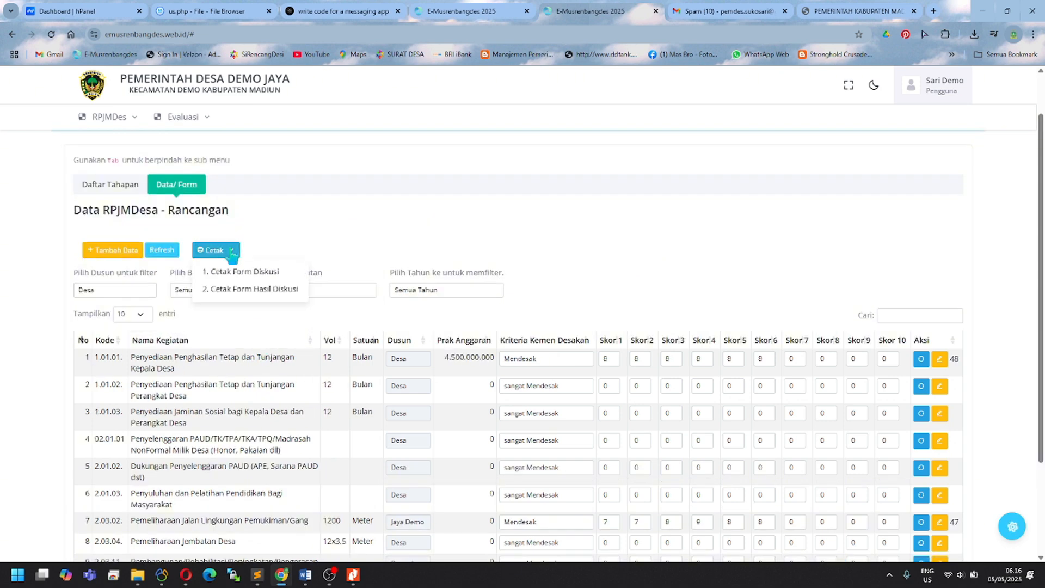
{"action": "left_click", "coordinate": [257, 273]}
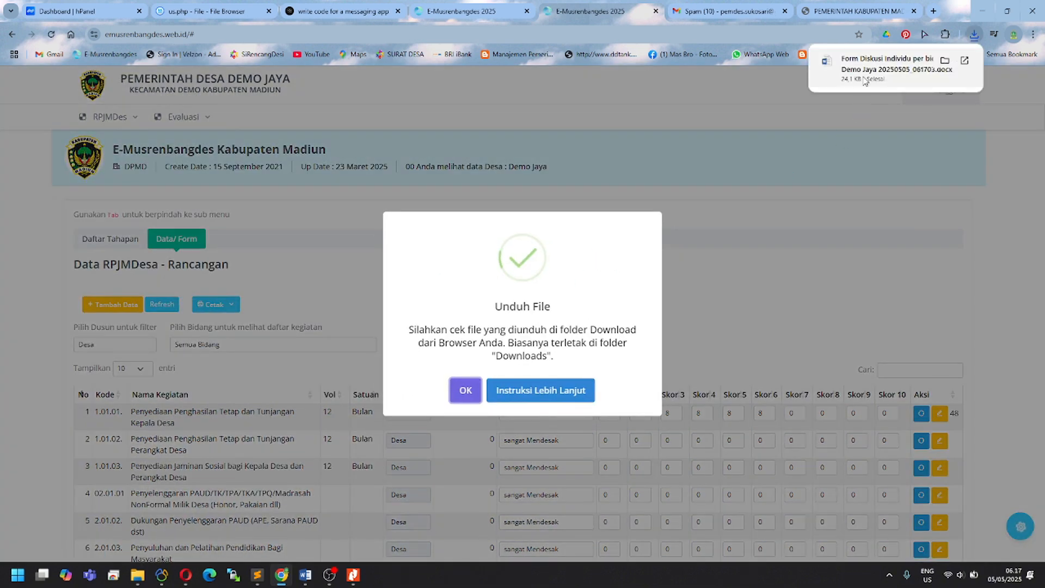
Step: Open the downloaded Form Diskusi Individu per bidang document with editing enabled and scroll through it
{"action": "left_click", "coordinate": [870, 64]}
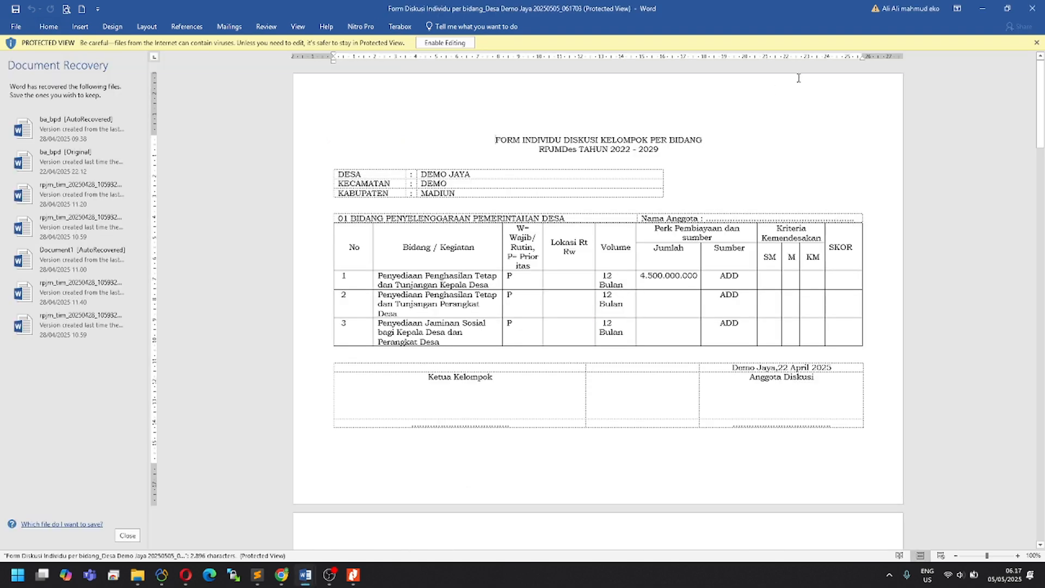
{"action": "left_click", "coordinate": [444, 42]}
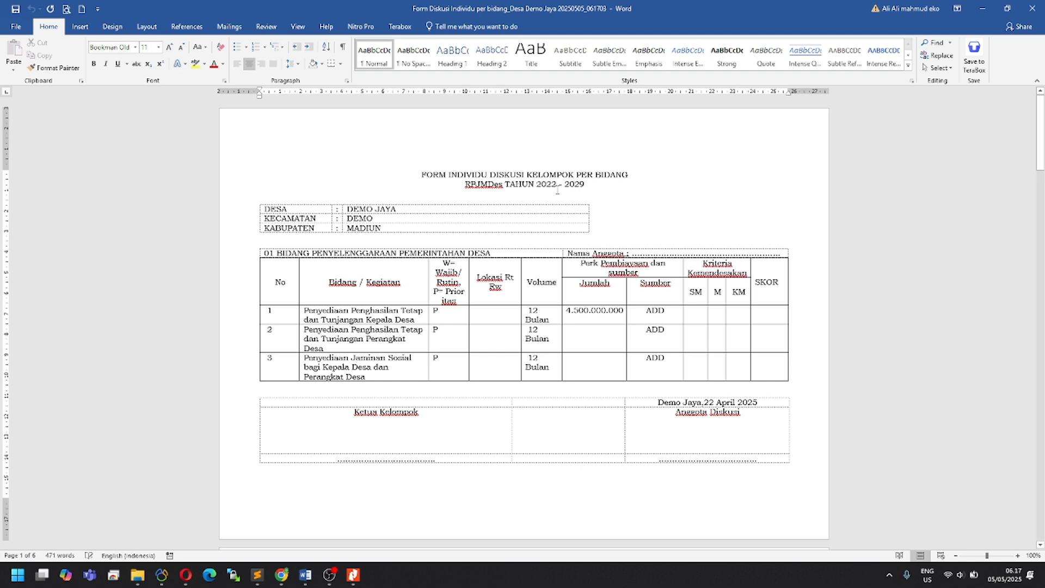
{"action": "left_click_drag", "start_coordinate": [449, 175], "coordinate": [526, 175]}
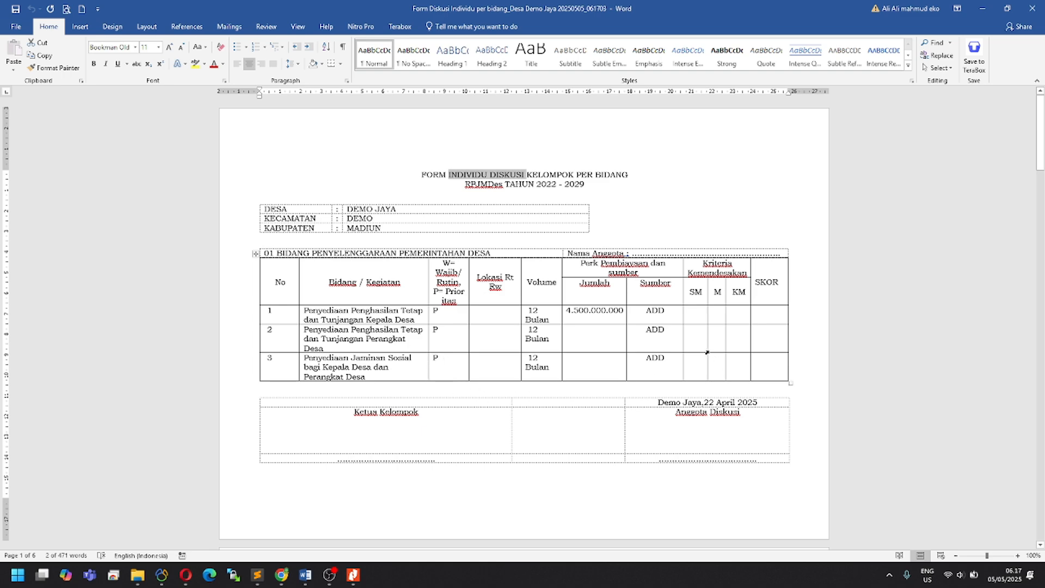
{"action": "scroll", "coordinate": [707, 352], "scroll_direction": "down", "scroll_amount": 5}
{"action": "scroll", "coordinate": [632, 365], "scroll_direction": "down", "scroll_amount": 6}
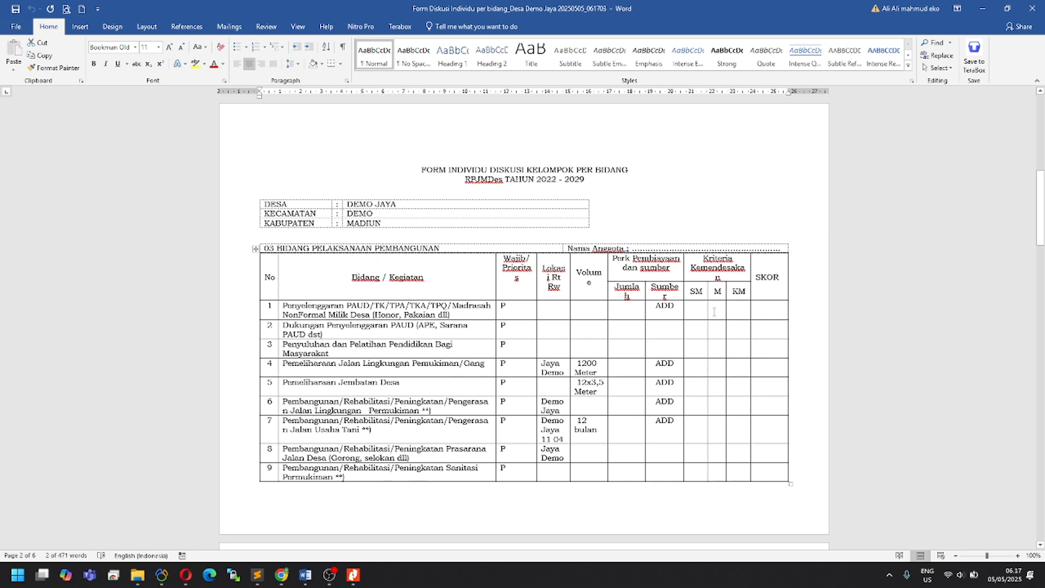
{"action": "scroll", "coordinate": [353, 412], "scroll_direction": "down", "scroll_amount": 1}
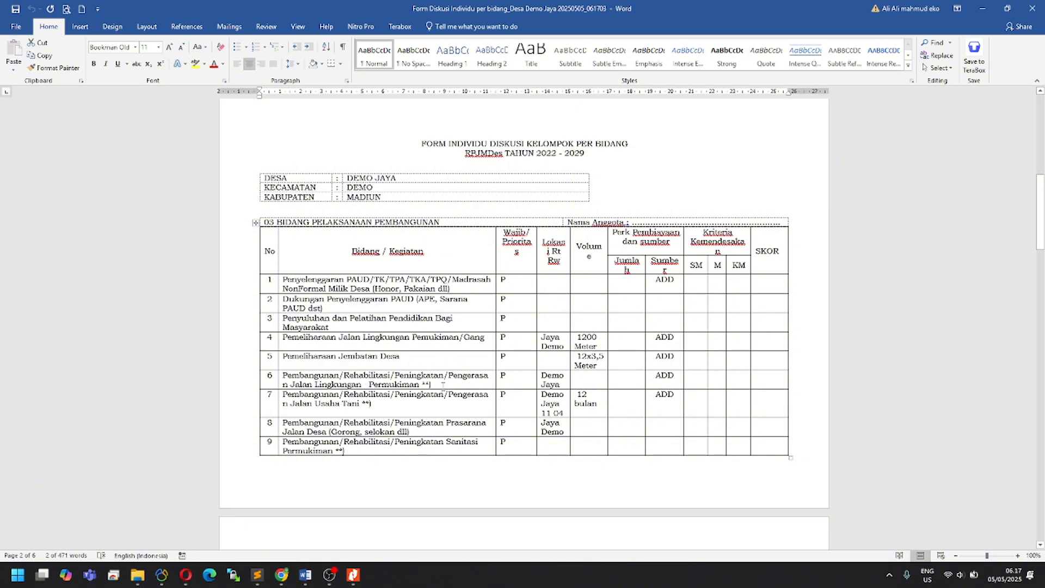
Step: Mark row 6 of the development section with 'v' under Kriteria M
{"action": "left_click_drag", "start_coordinate": [439, 386], "coordinate": [282, 376]}
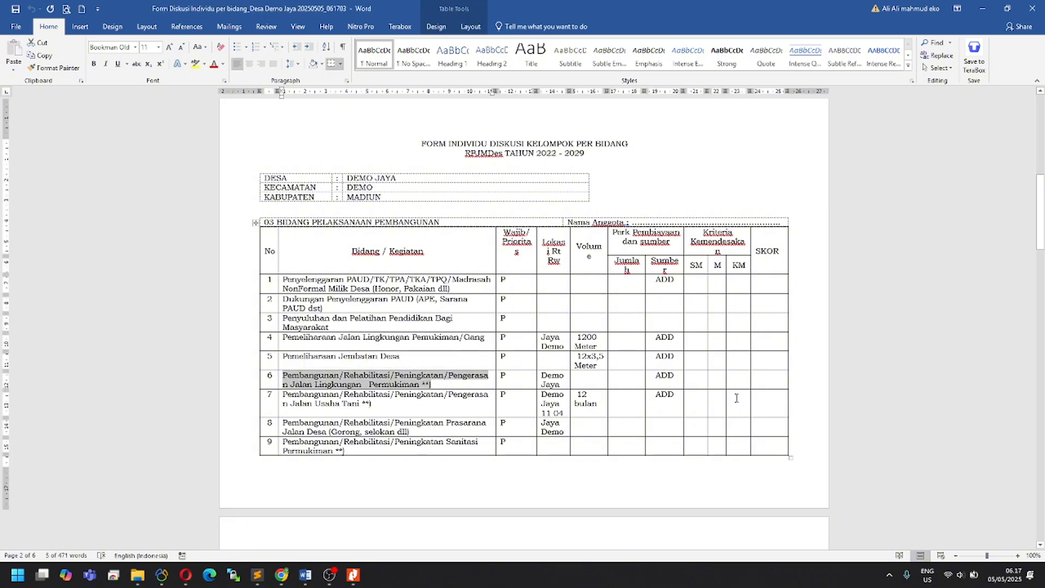
{"action": "left_click", "coordinate": [702, 380]}
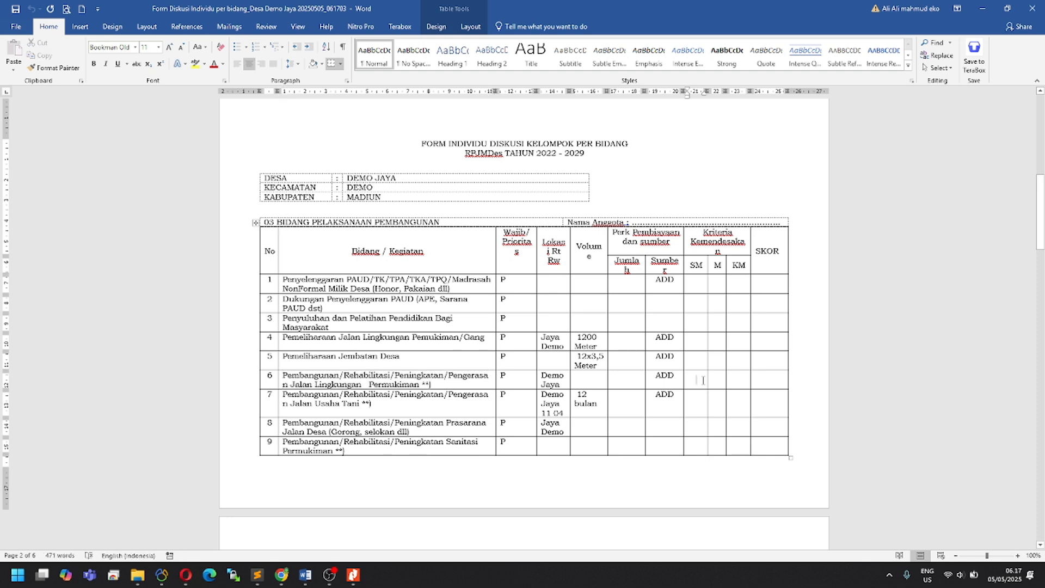
{"action": "type", "text": "v"}
{"action": "left_click", "coordinate": [769, 381]}
{"action": "double_click", "coordinate": [718, 265]}
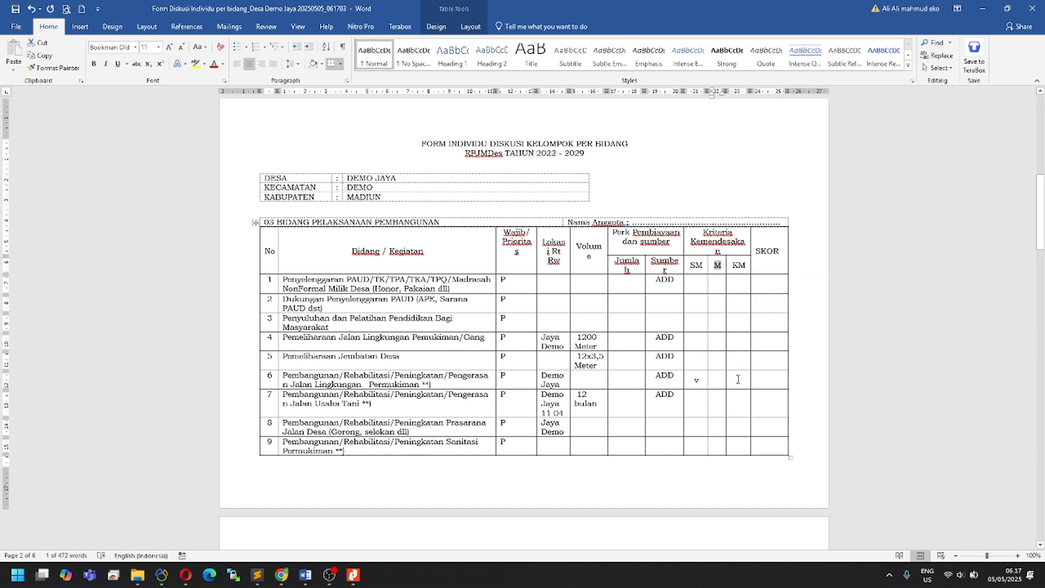
{"action": "left_click", "coordinate": [719, 382]}
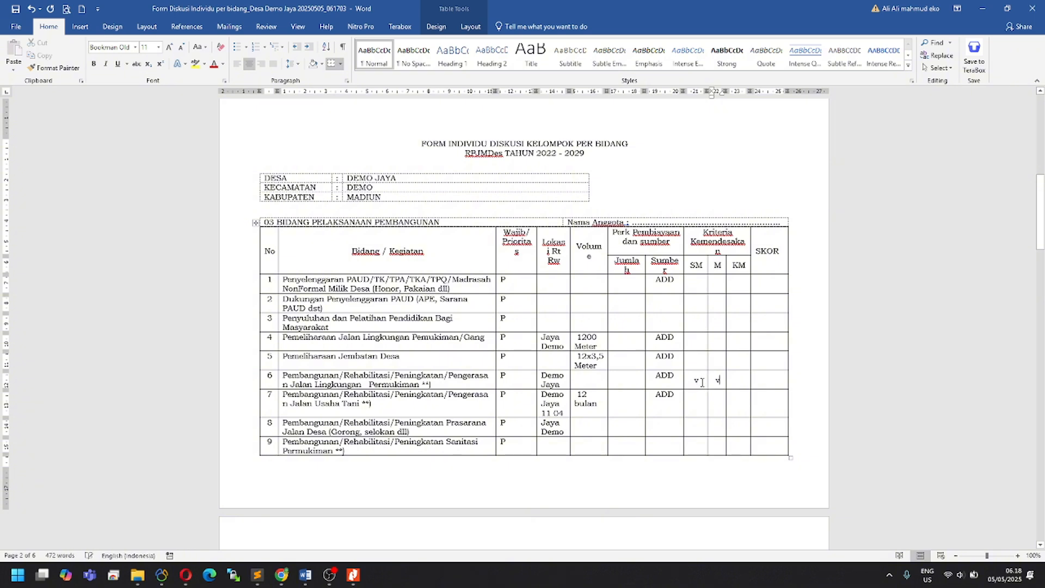
{"action": "left_click", "coordinate": [702, 382]}
{"action": "left_click", "coordinate": [764, 383]}
{"action": "scroll", "coordinate": [659, 429], "scroll_direction": "down", "scroll_amount": 5}
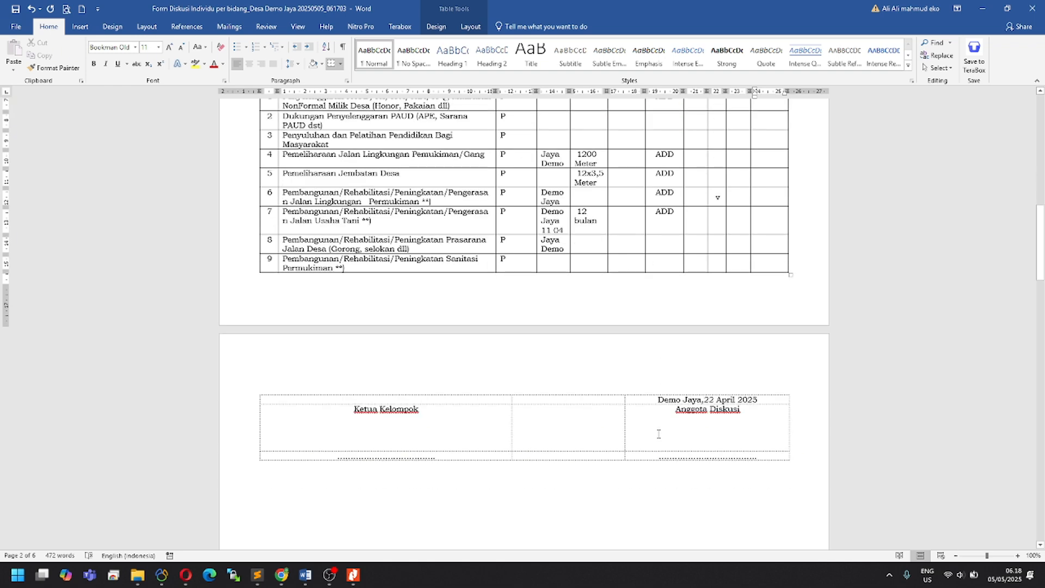
{"action": "scroll", "coordinate": [652, 435], "scroll_direction": "up", "scroll_amount": 5}
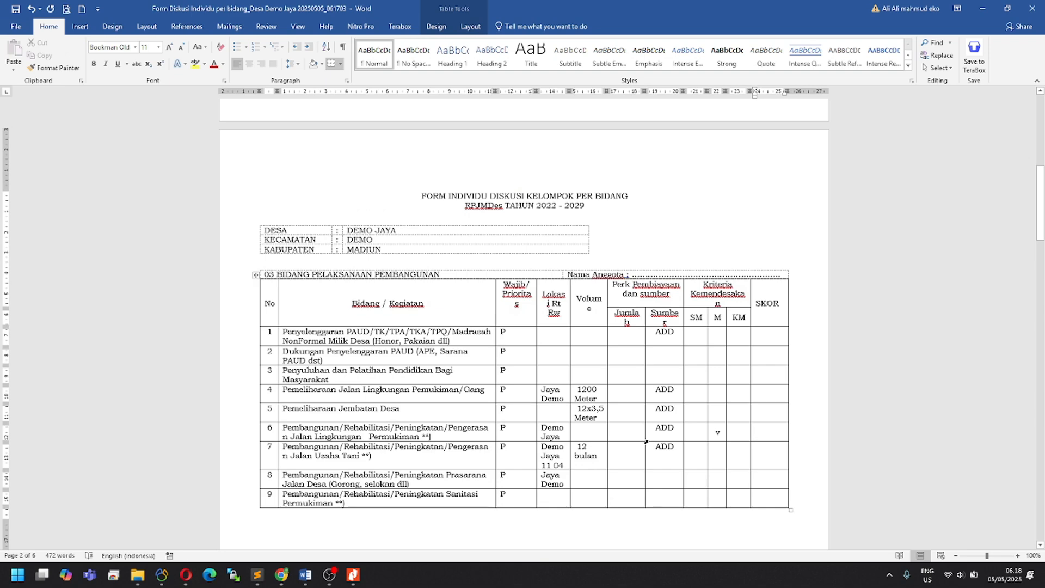
Step: Clear the Unduh File notices, download '2. Cetak Form Hasil Diskusi' and open the .docx in Word
{"action": "left_click", "coordinate": [282, 575]}
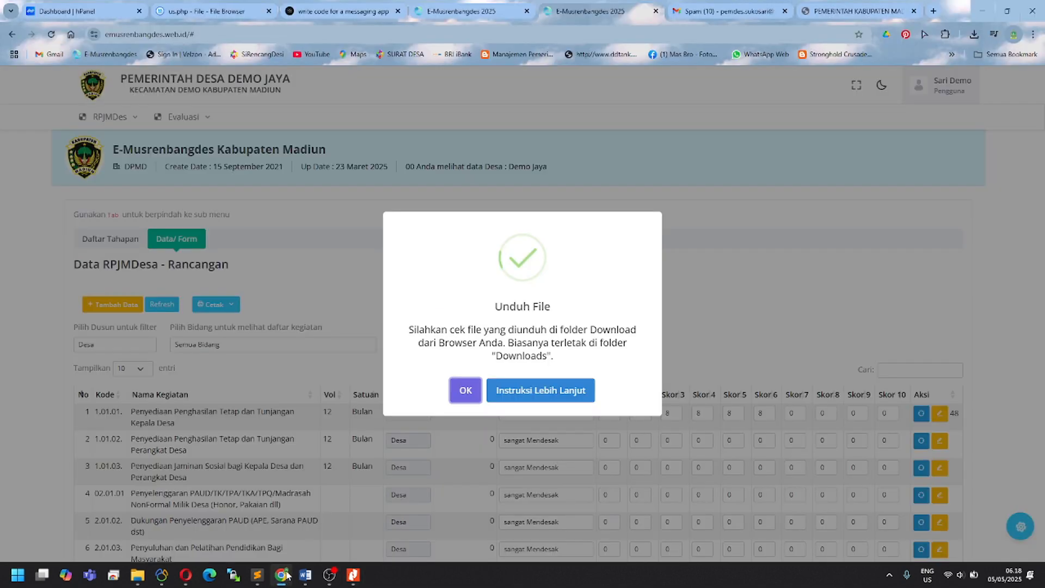
{"action": "left_click", "coordinate": [313, 317]}
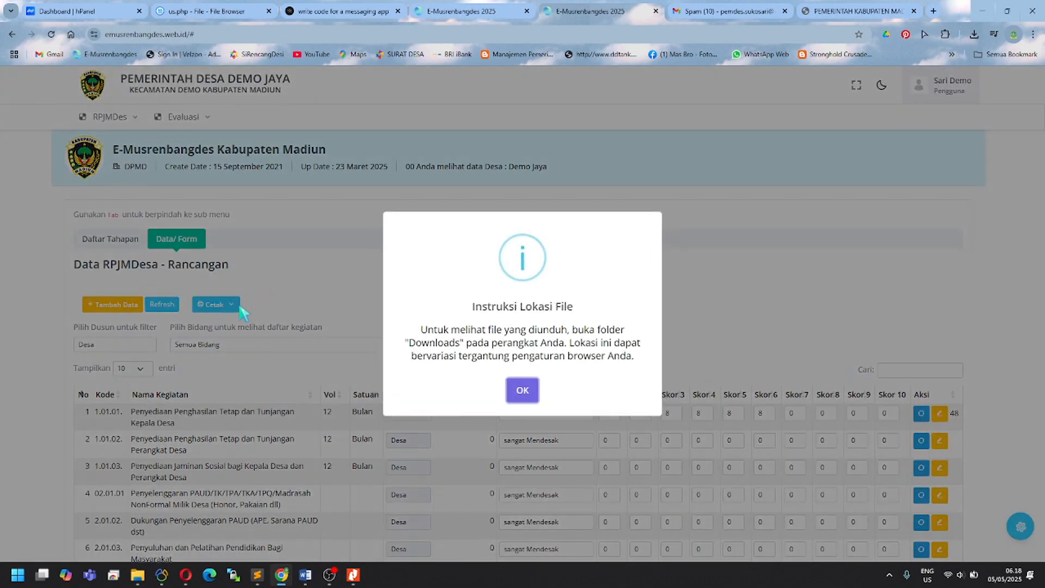
{"action": "left_click", "coordinate": [242, 313]}
{"action": "left_click", "coordinate": [215, 305]}
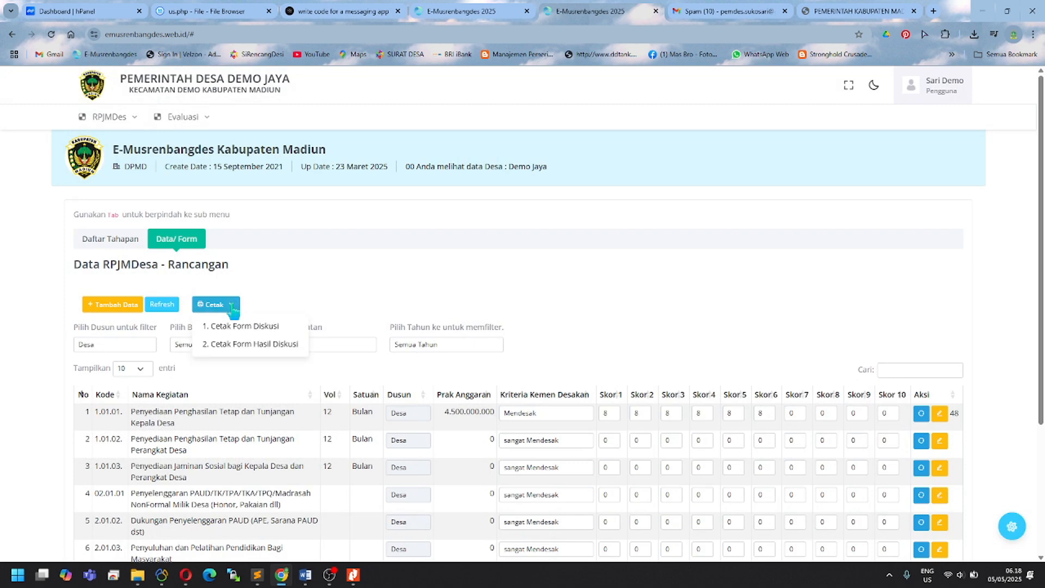
{"action": "left_click", "coordinate": [271, 348]}
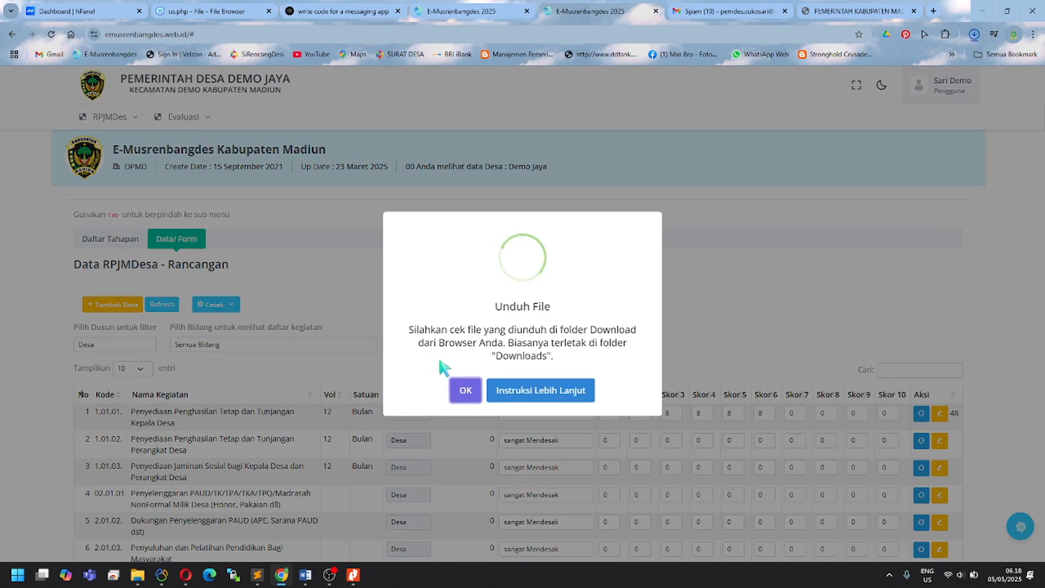
{"action": "left_click", "coordinate": [862, 80]}
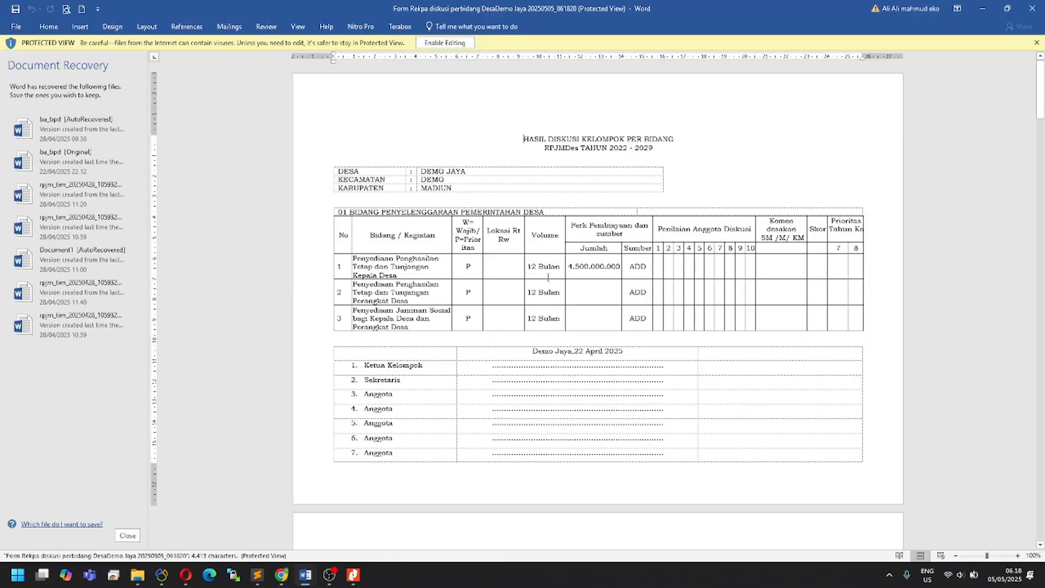
Step: Enable editing and enter scores 8, 7, 9 in row 1's rating cells
{"action": "left_click", "coordinate": [444, 42]}
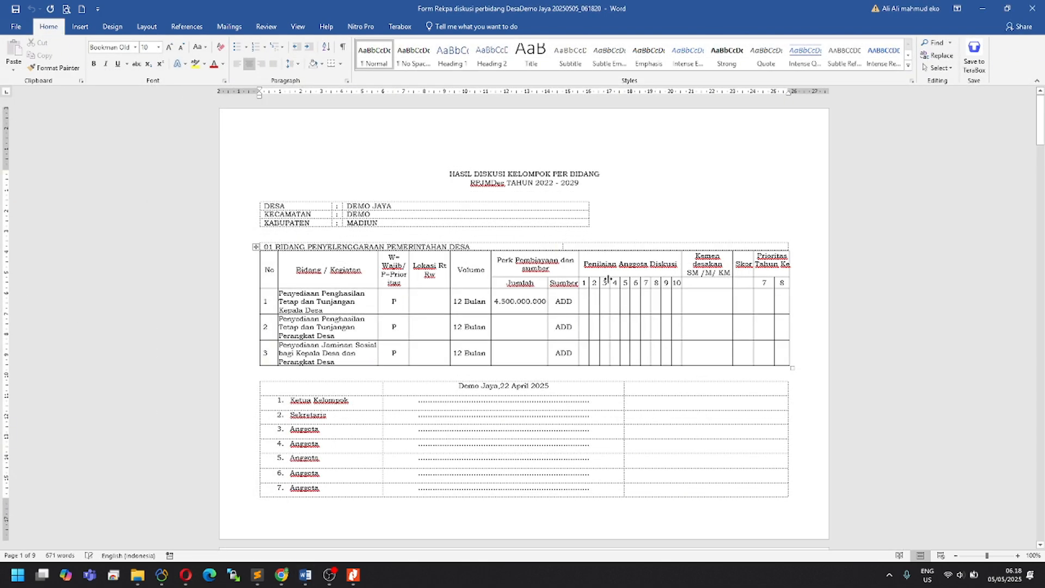
{"action": "left_click", "coordinate": [585, 303]}
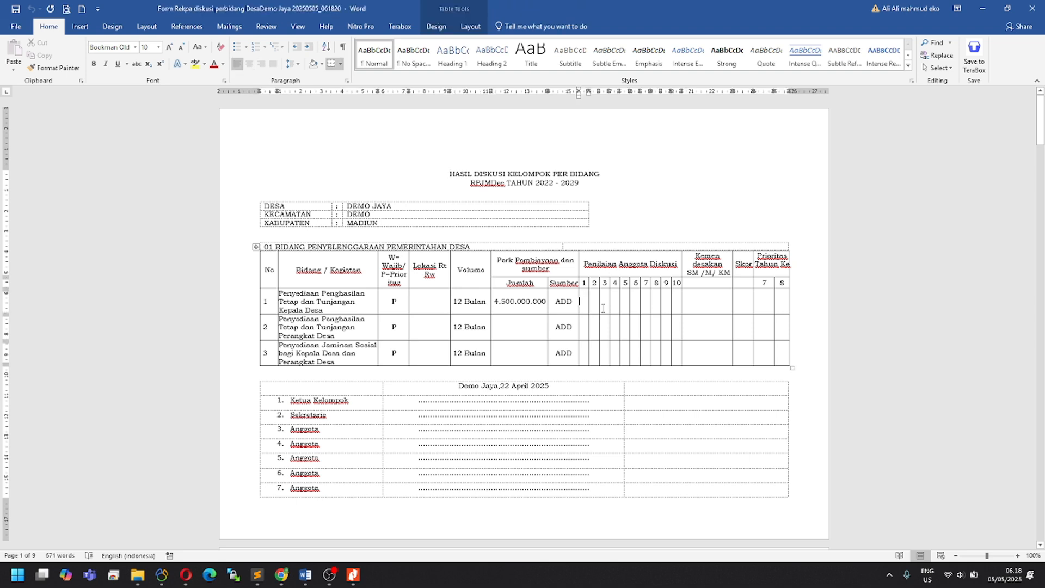
{"action": "type", "text": "8"}
{"action": "key", "text": "Tab"}
{"action": "type", "text": "7"}
{"action": "type", "text": "9"}
Step: Delete the 8, 7, 9 scores from row 1's rating cells and move to the next page
{"action": "left_click_drag", "start_coordinate": [606, 299], "coordinate": [580, 301]}
{"action": "key", "text": "Delete"}
{"action": "scroll", "coordinate": [542, 411], "scroll_direction": "down", "scroll_amount": 7}
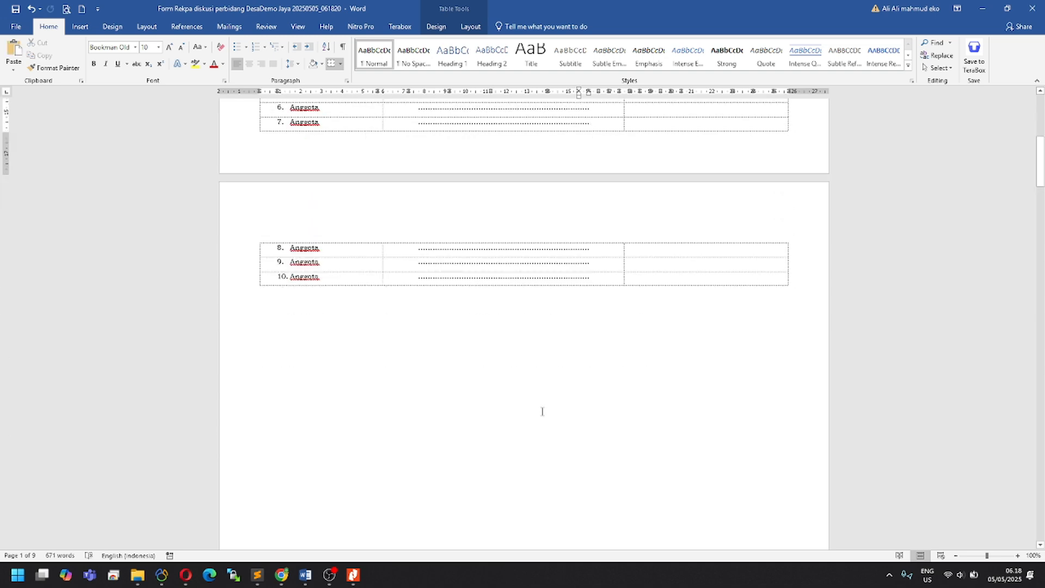
{"action": "scroll", "coordinate": [542, 412], "scroll_direction": "down", "scroll_amount": 10}
Step: Enter scores 8, 7 and 9 in row 4's rating cells
{"action": "scroll", "coordinate": [368, 421], "scroll_direction": "down", "scroll_amount": 2}
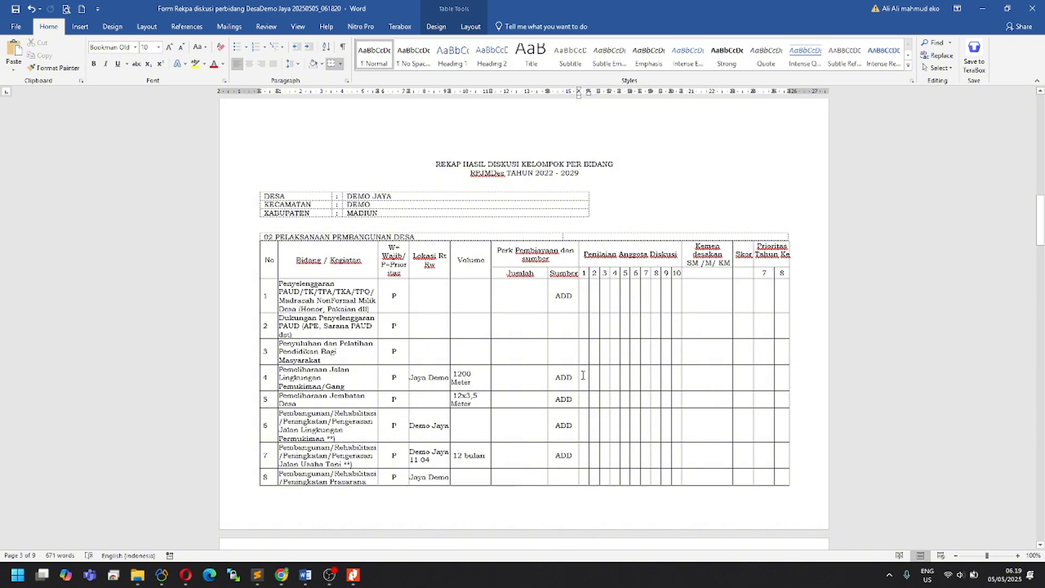
{"action": "left_click", "coordinate": [581, 375]}
{"action": "type", "text": "8"}
{"action": "key", "text": "Tab"}
{"action": "type", "text": "7"}
{"action": "key", "text": "Tab"}
{"action": "type", "text": "9"}
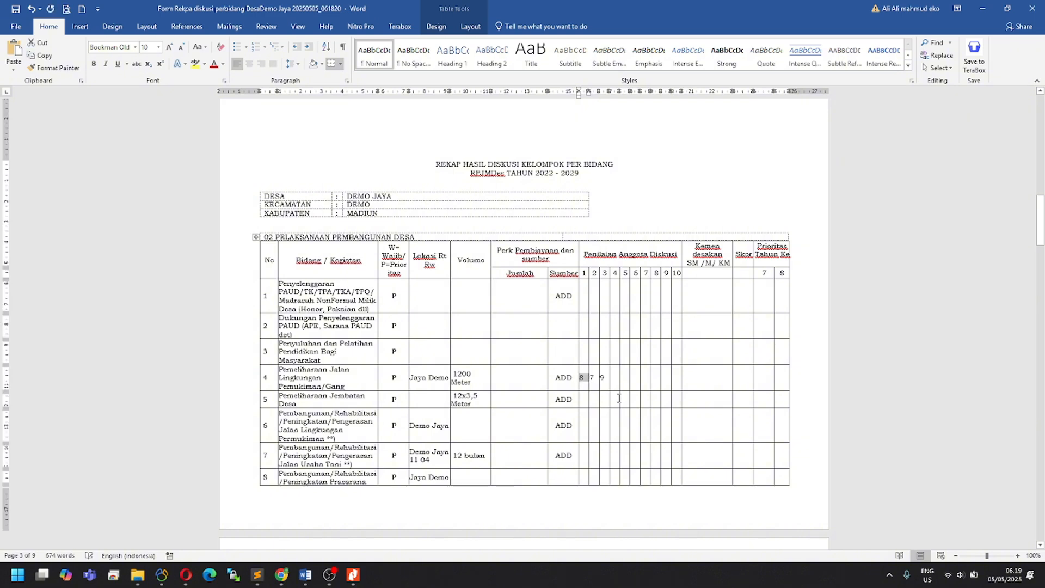
Step: Type SM in row 4's Kemendesakan cell and centre the Kemendesakan column for rows 1–8
{"action": "left_click", "coordinate": [718, 381]}
{"action": "type", "text": "SM"}
{"action": "left_click_drag", "start_coordinate": [704, 474], "coordinate": [709, 292]}
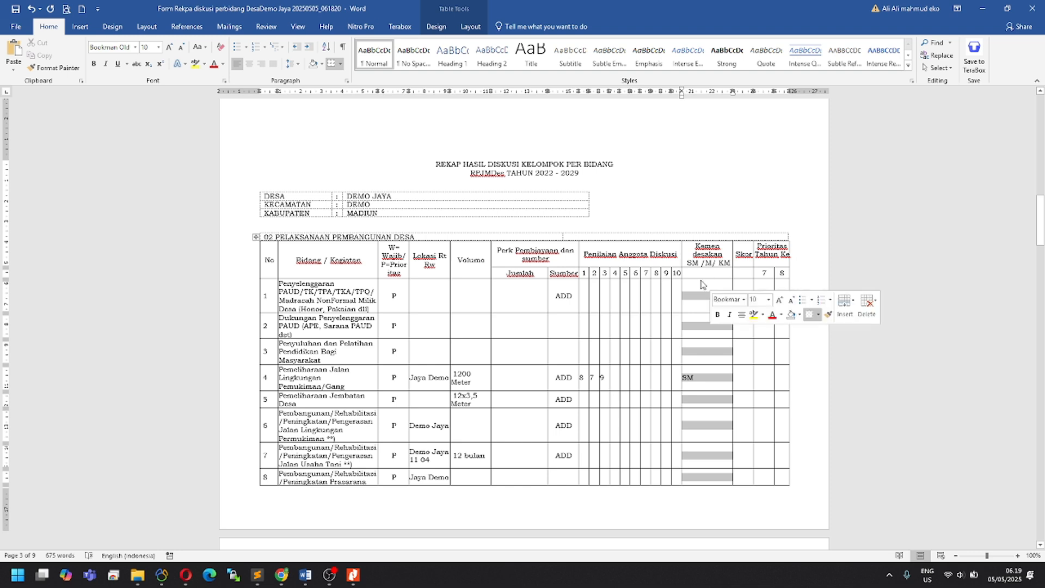
{"action": "left_click", "coordinate": [249, 64]}
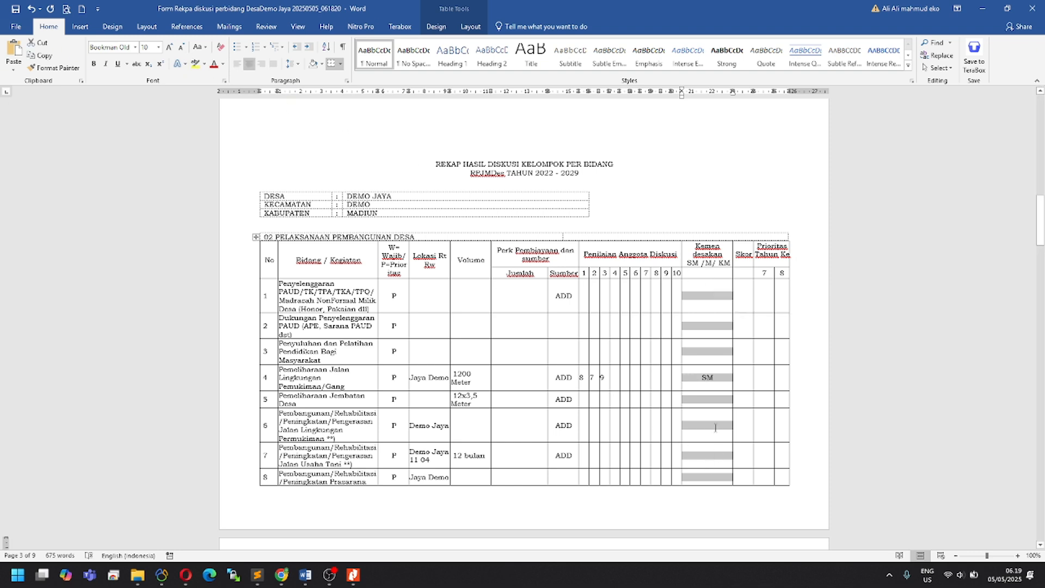
{"action": "left_click", "coordinate": [721, 384]}
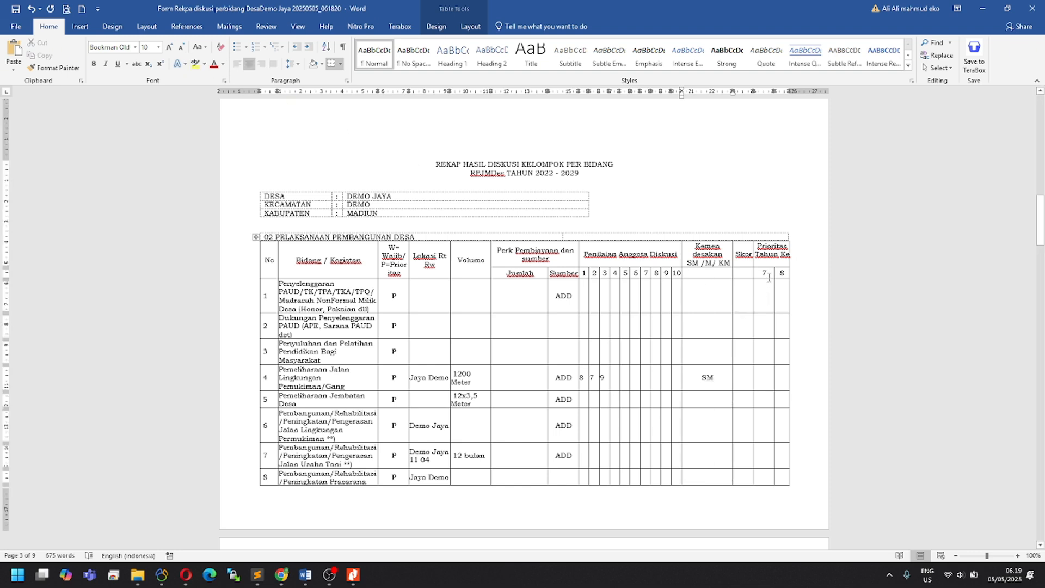
Step: Mark row 4's Prioritas 7 cell with v and centre Prioritas columns 7 and 8
{"action": "left_click", "coordinate": [743, 381]}
{"action": "left_click", "coordinate": [758, 387]}
{"action": "type", "text": "v"}
{"action": "left_click", "coordinate": [782, 408]}
{"action": "left_click_drag", "start_coordinate": [765, 313], "coordinate": [773, 479]}
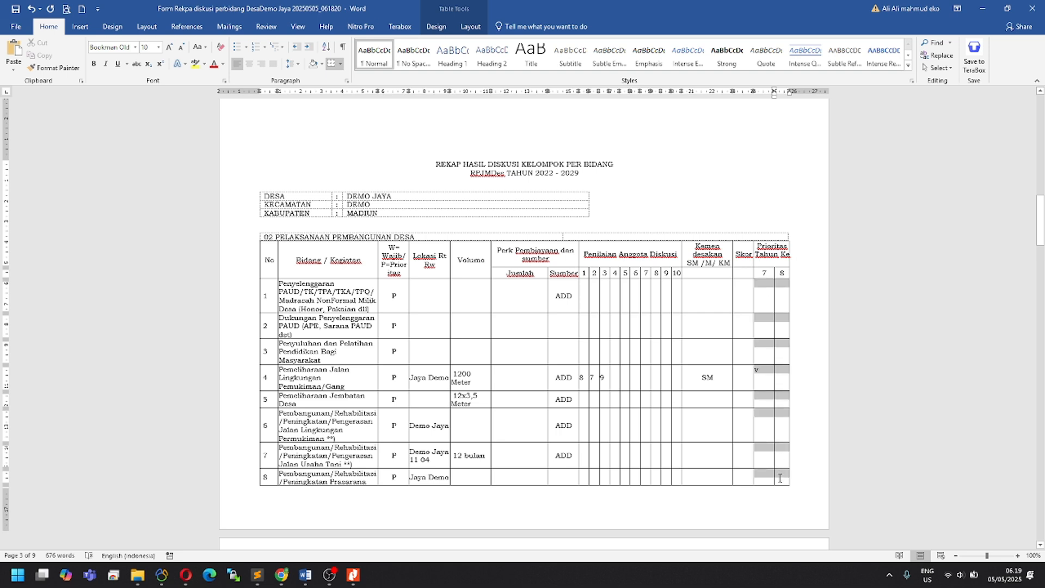
{"action": "left_click", "coordinate": [249, 64]}
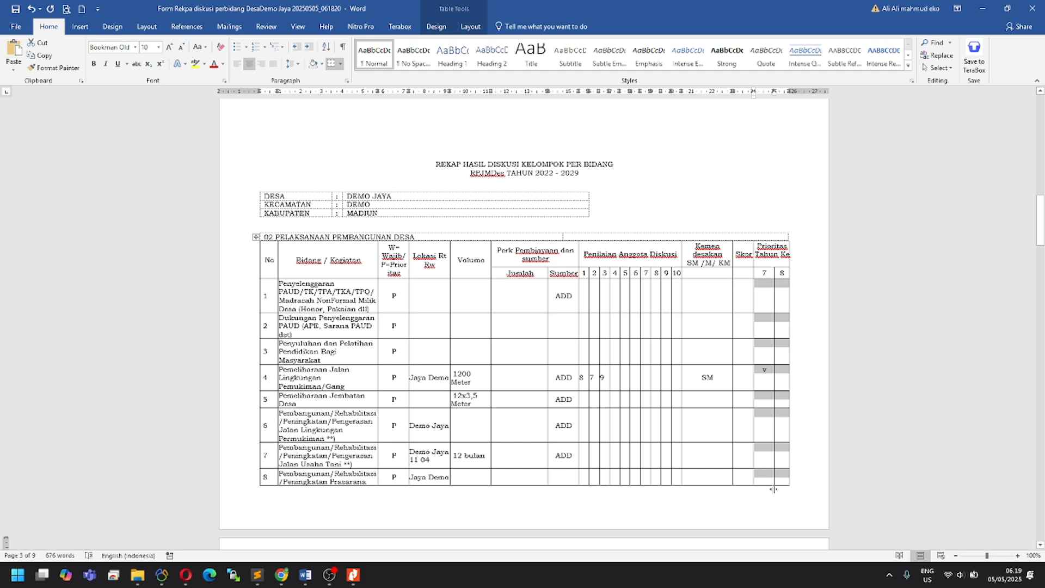
{"action": "left_click", "coordinate": [765, 413]}
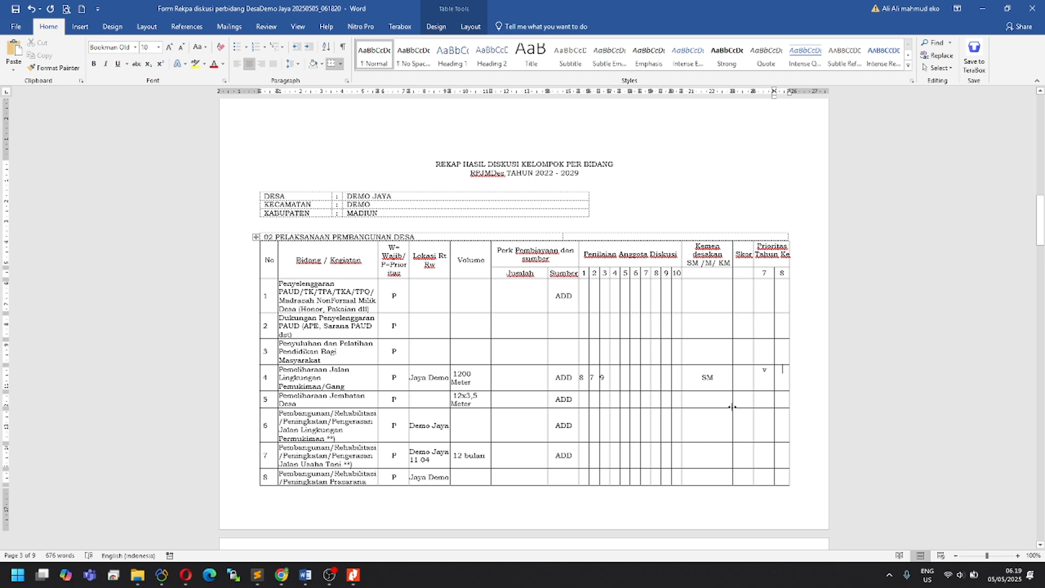
Step: Remove the test SM entry from row 4's Kemendesakan cell
{"action": "left_click", "coordinate": [770, 375]}
{"action": "left_click_drag", "start_coordinate": [722, 378], "coordinate": [699, 378]}
{"action": "key", "text": "BackSpace"}
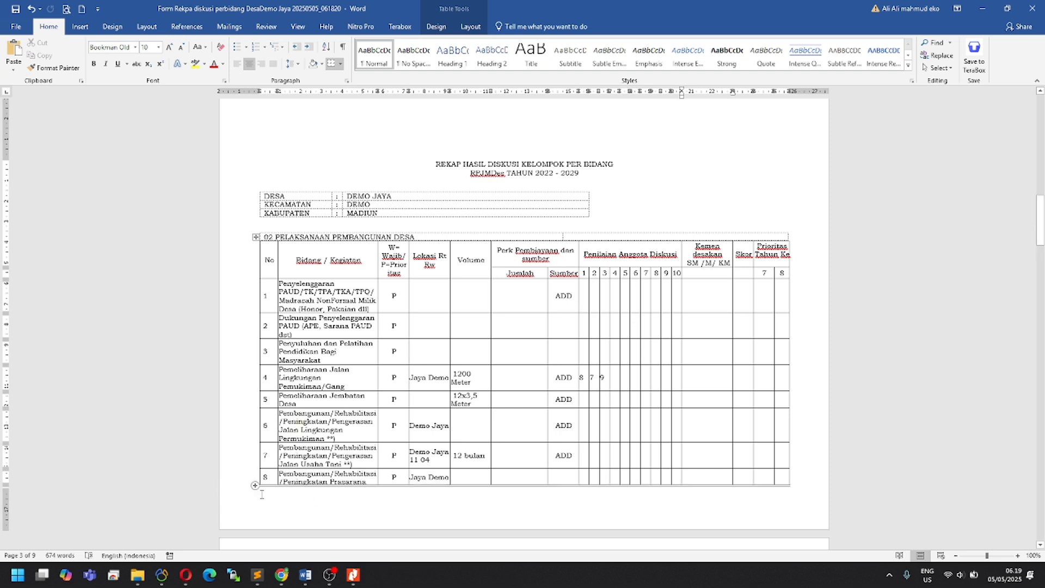
Step: Close the Unduh File notices and open Matrik RPJMDes File/Data from the Daftar Tahapan list
{"action": "left_click", "coordinate": [282, 575]}
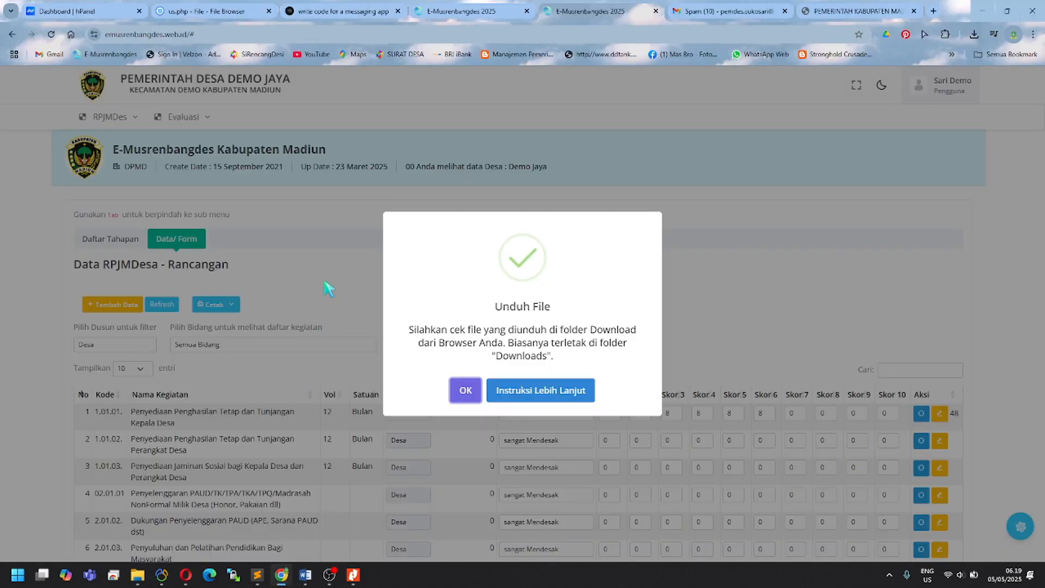
{"action": "key", "text": "Return"}
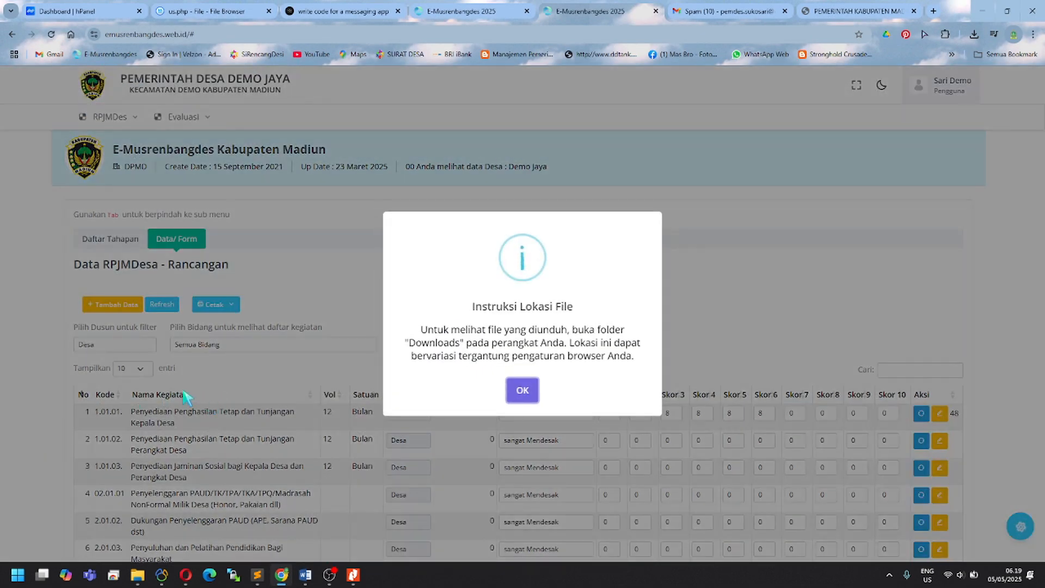
{"action": "key", "text": "Return"}
{"action": "left_click", "coordinate": [98, 240]}
{"action": "scroll", "coordinate": [168, 434], "scroll_direction": "down", "scroll_amount": 3}
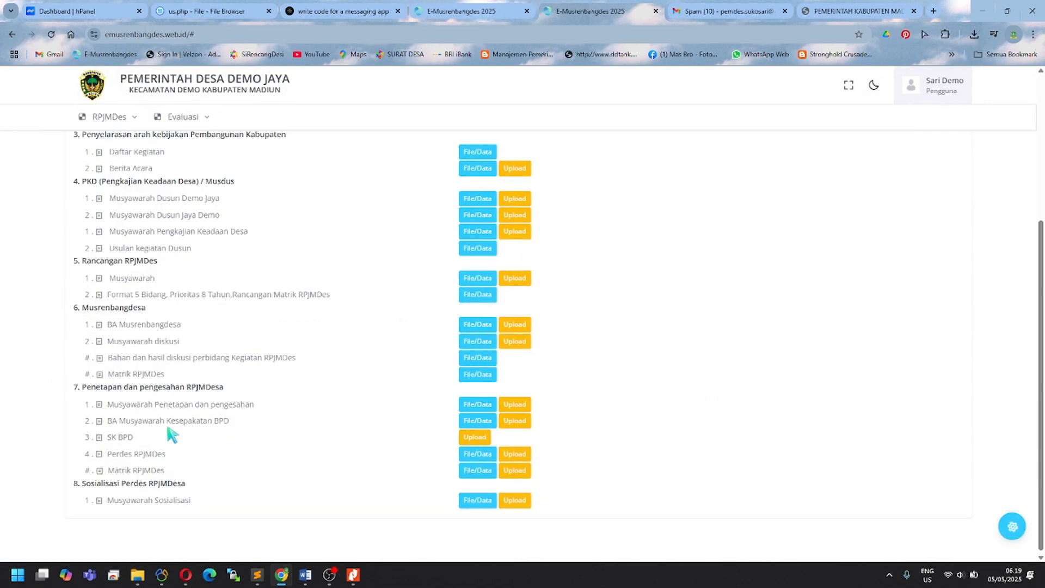
{"action": "left_click", "coordinate": [478, 376]}
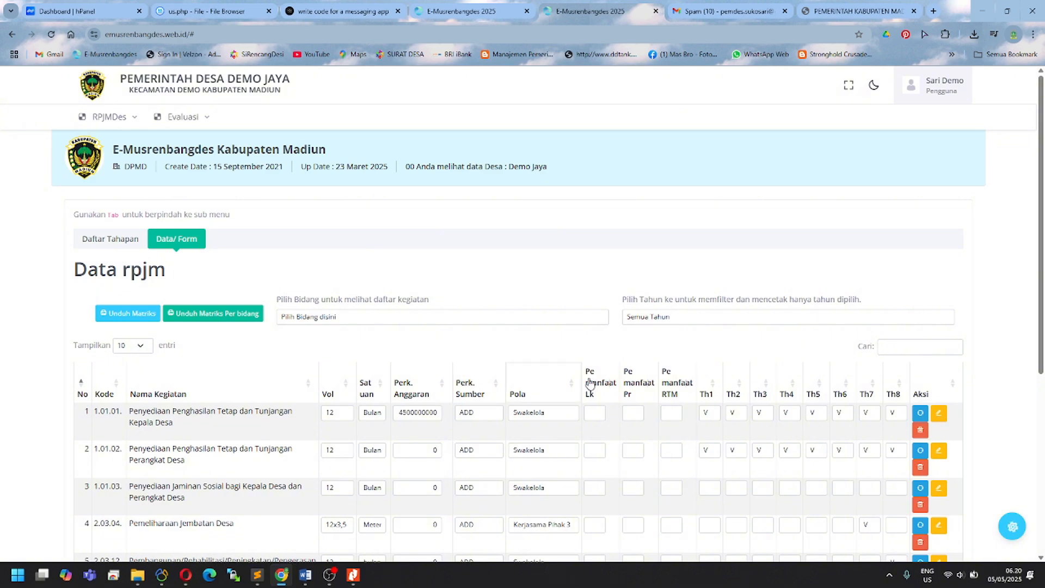
{"action": "scroll", "coordinate": [1041, 212], "scroll_direction": "down", "scroll_amount": 3}
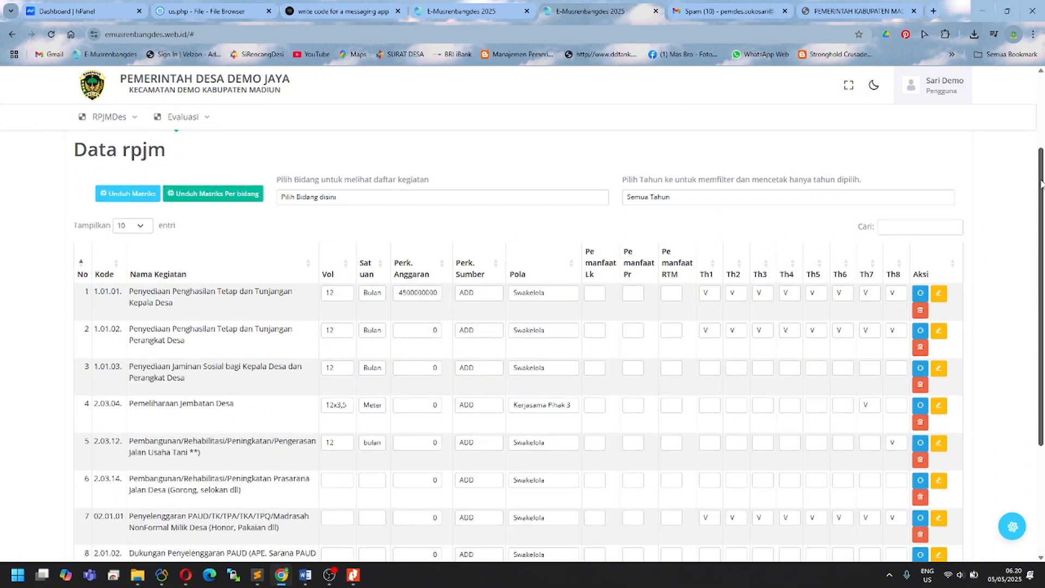
{"action": "left_click_drag", "start_coordinate": [1041, 220], "coordinate": [1038, 236]}
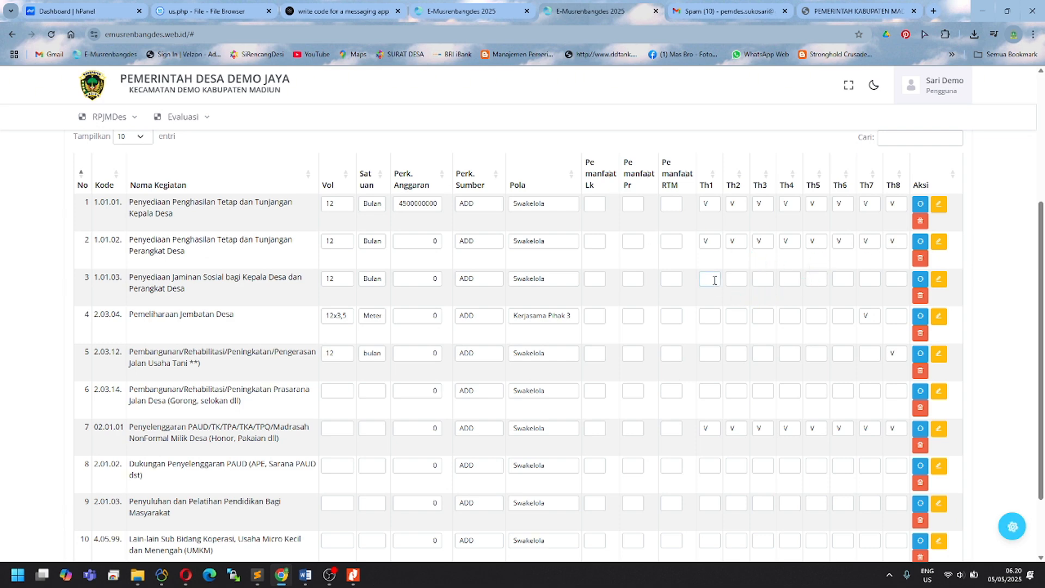
Step: Mark row 3 (activity 1.01.03) with V in each year column Th1 through Th8
{"action": "type", "text": "V"}
{"action": "left_click", "coordinate": [736, 281]}
{"action": "type", "text": "V"}
{"action": "left_click", "coordinate": [761, 280]}
{"action": "type", "text": "V"}
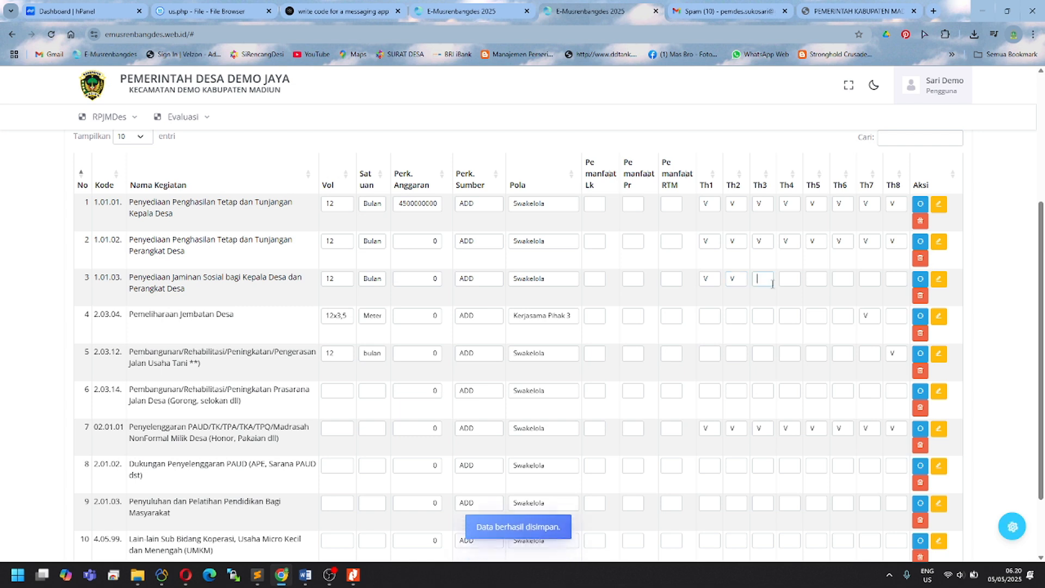
{"action": "left_click", "coordinate": [796, 280]}
{"action": "type", "text": "V"}
{"action": "left_click", "coordinate": [823, 280]}
{"action": "type", "text": "V"}
{"action": "left_click", "coordinate": [850, 280]}
{"action": "type", "text": "V"}
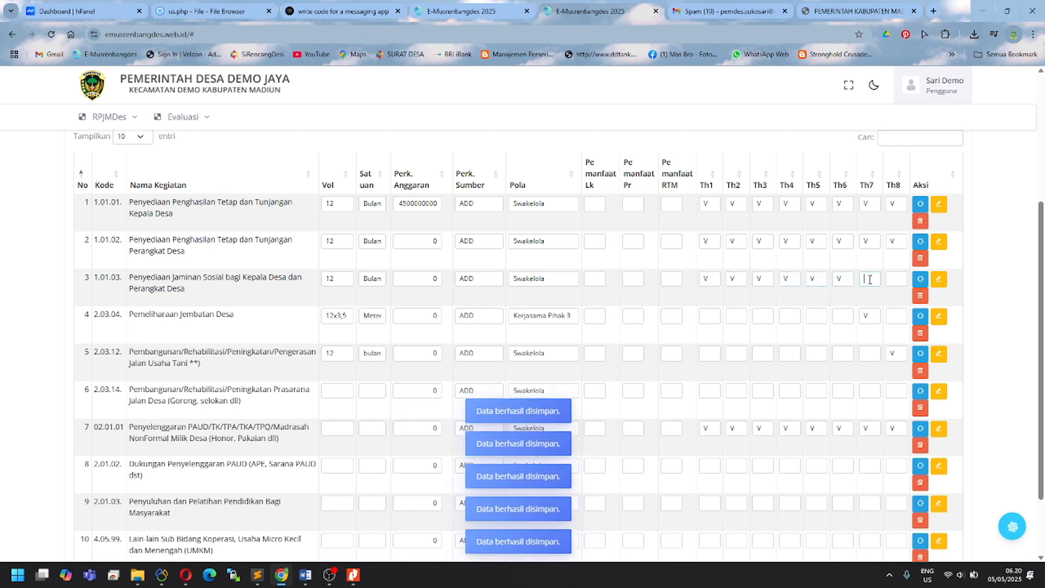
{"action": "left_click", "coordinate": [877, 280]}
{"action": "type", "text": "V"}
{"action": "key", "text": "Tab"}
{"action": "type", "text": "V"}
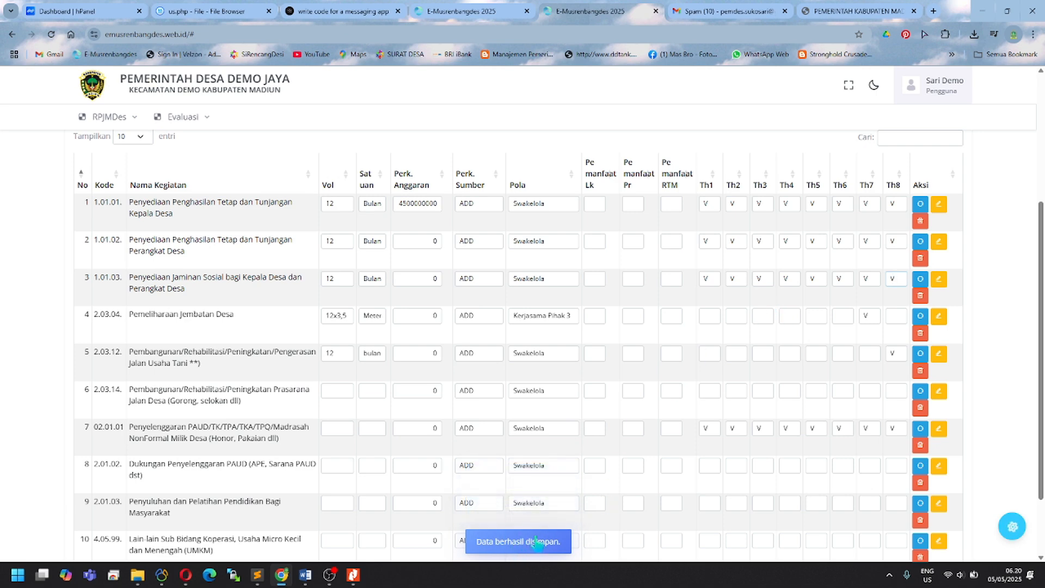
{"action": "scroll", "coordinate": [283, 284], "scroll_direction": "up", "scroll_amount": 3}
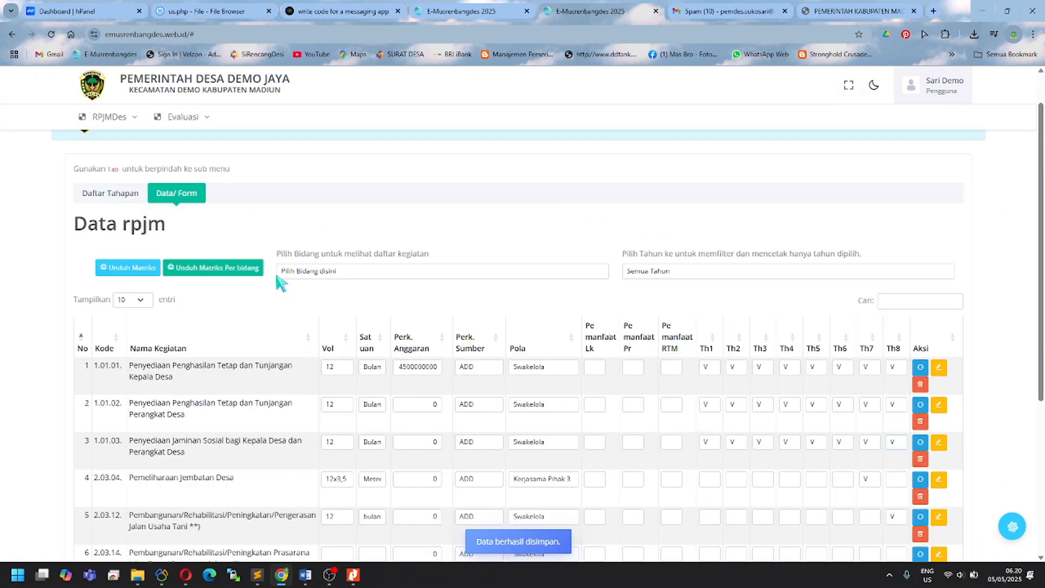
{"action": "scroll", "coordinate": [827, 391], "scroll_direction": "down", "scroll_amount": 2}
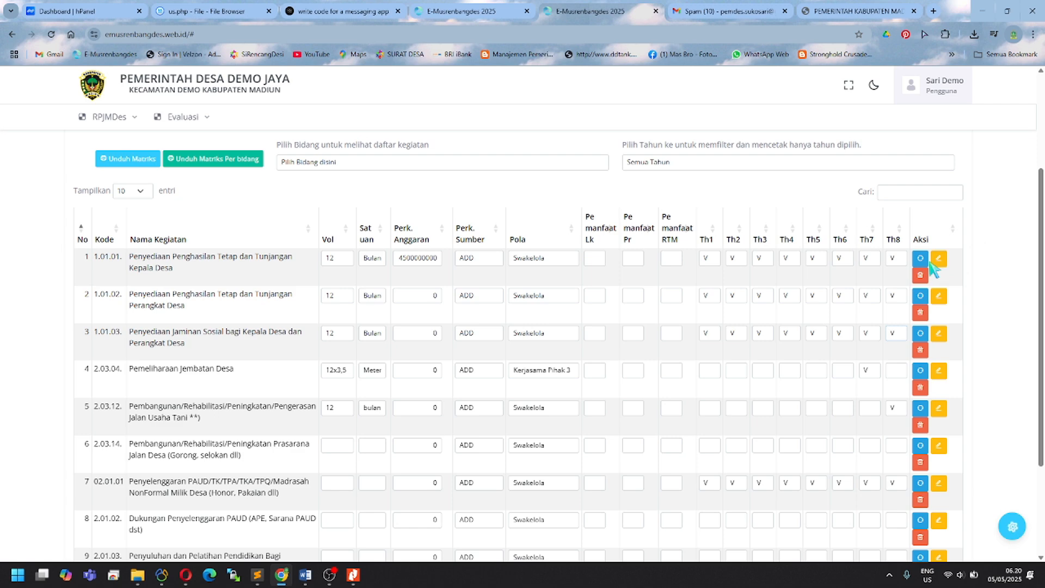
Step: Restore and resize the browser window so it sits beside the Word document
{"action": "left_click", "coordinate": [1007, 11]}
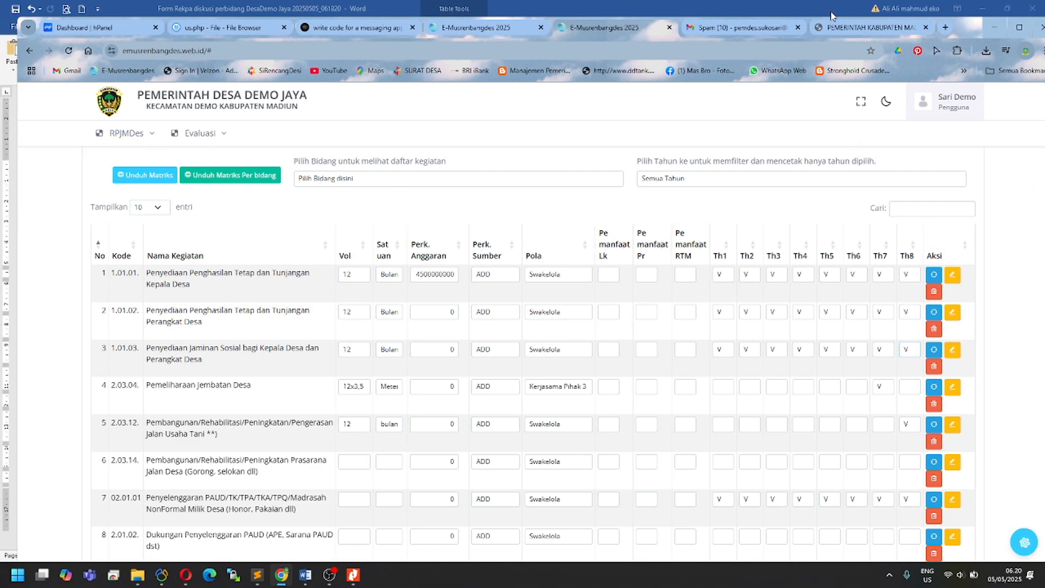
{"action": "left_click_drag", "start_coordinate": [832, 8], "coordinate": [779, 15]}
{"action": "left_click", "coordinate": [70, 150]}
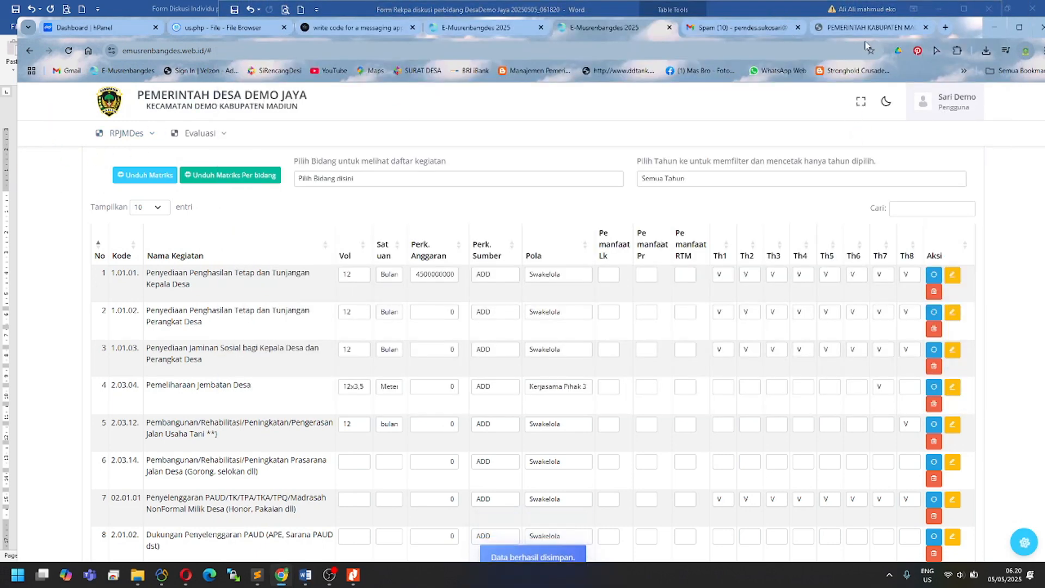
{"action": "left_click_drag", "start_coordinate": [967, 38], "coordinate": [912, 39]}
{"action": "left_click_drag", "start_coordinate": [1009, 158], "coordinate": [706, 158]}
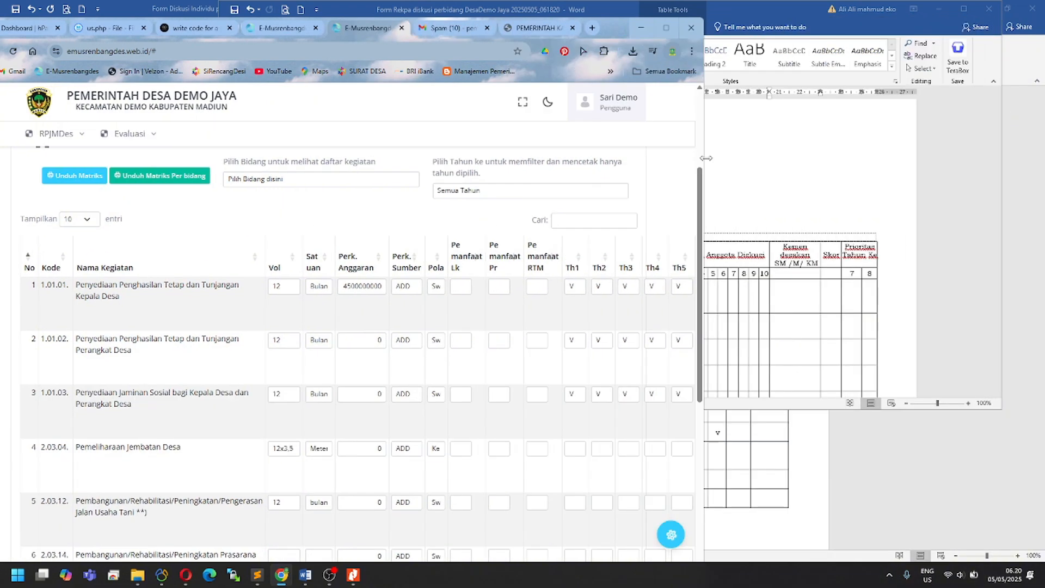
{"action": "left_click_drag", "start_coordinate": [618, 35], "coordinate": [783, 46]}
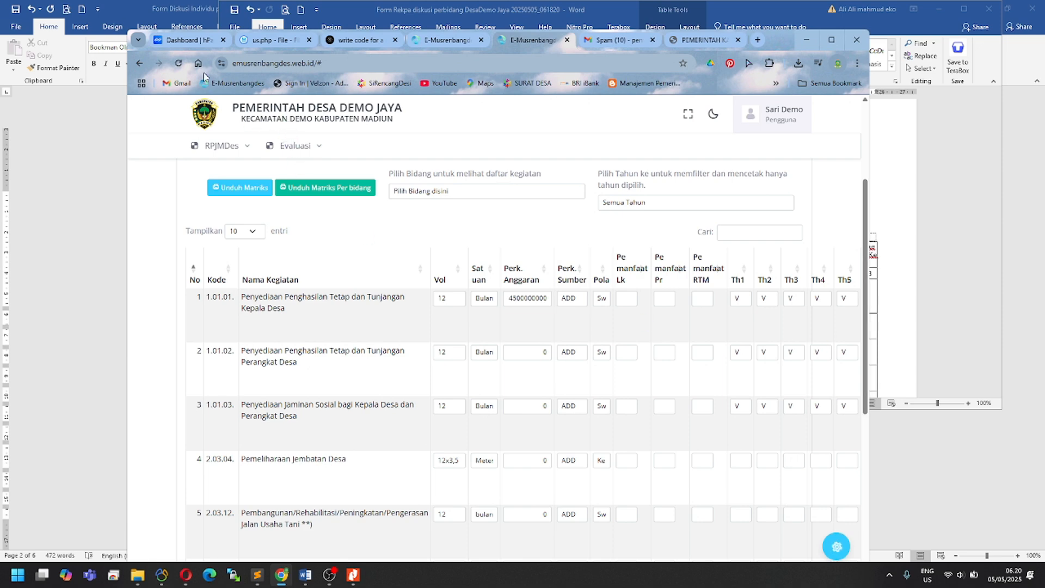
Step: Reload the Data RPJMDes stage list and reopen the Matrik RPJMDes data table
{"action": "left_click", "coordinate": [179, 63]}
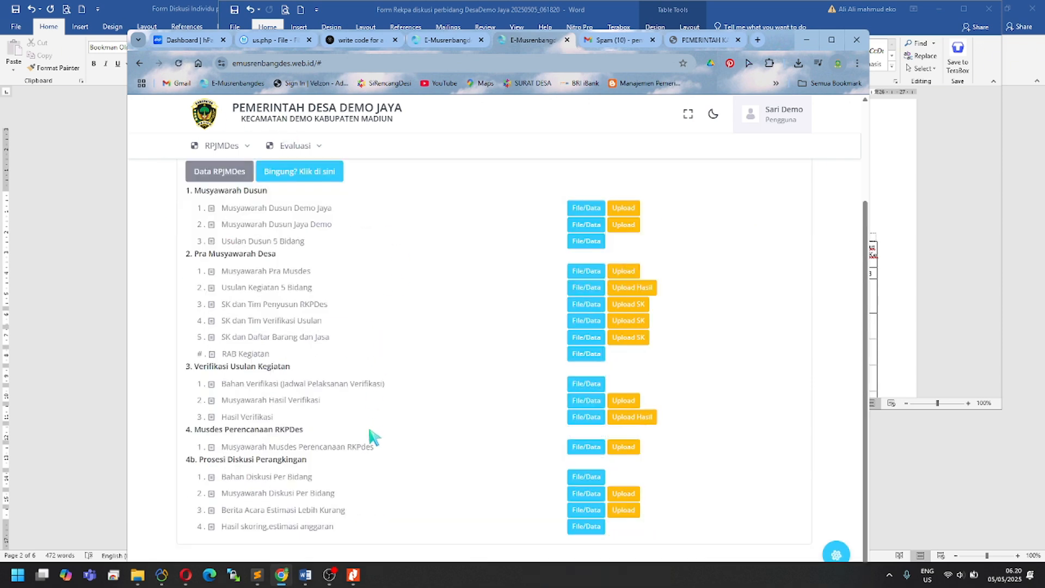
{"action": "left_click", "coordinate": [219, 170]}
{"action": "scroll", "coordinate": [334, 467], "scroll_direction": "down", "scroll_amount": 3}
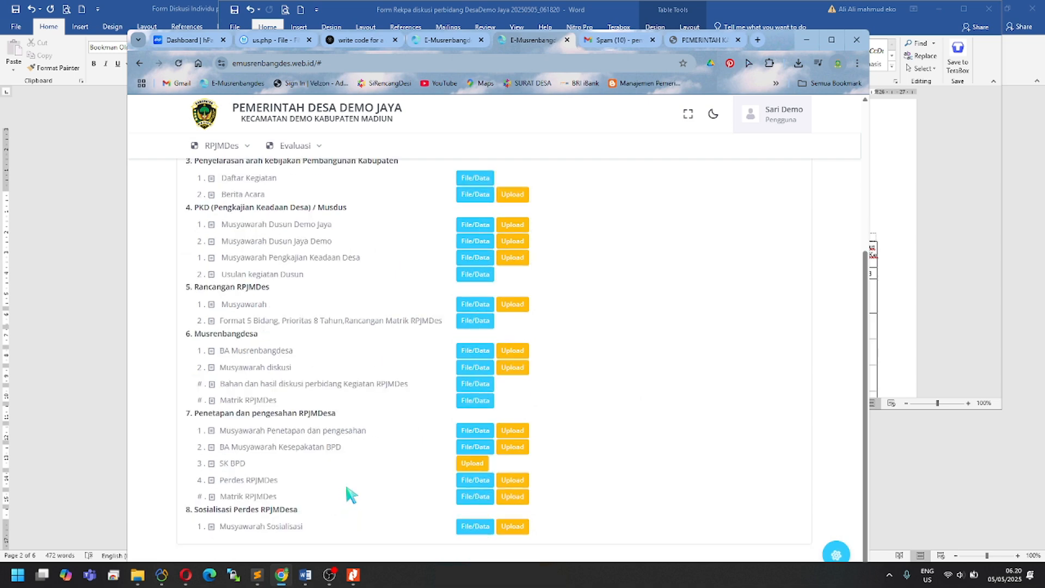
{"action": "left_click", "coordinate": [473, 401]}
{"action": "scroll", "coordinate": [492, 443], "scroll_direction": "down", "scroll_amount": 5}
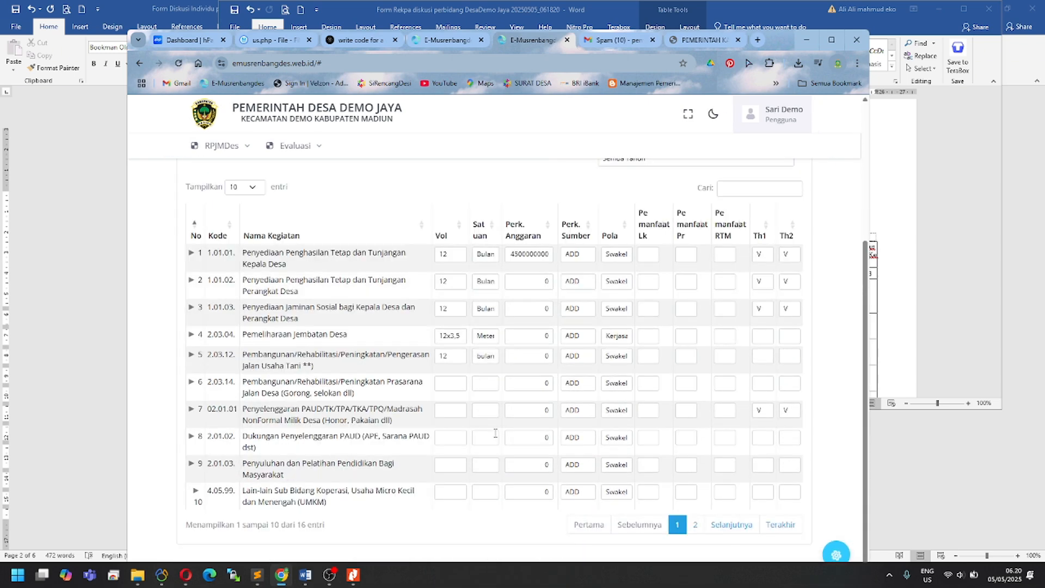
Step: Expand rows 1, 3 and 4 to show their hidden Th3–Th8 year fields
{"action": "left_click", "coordinate": [191, 254]}
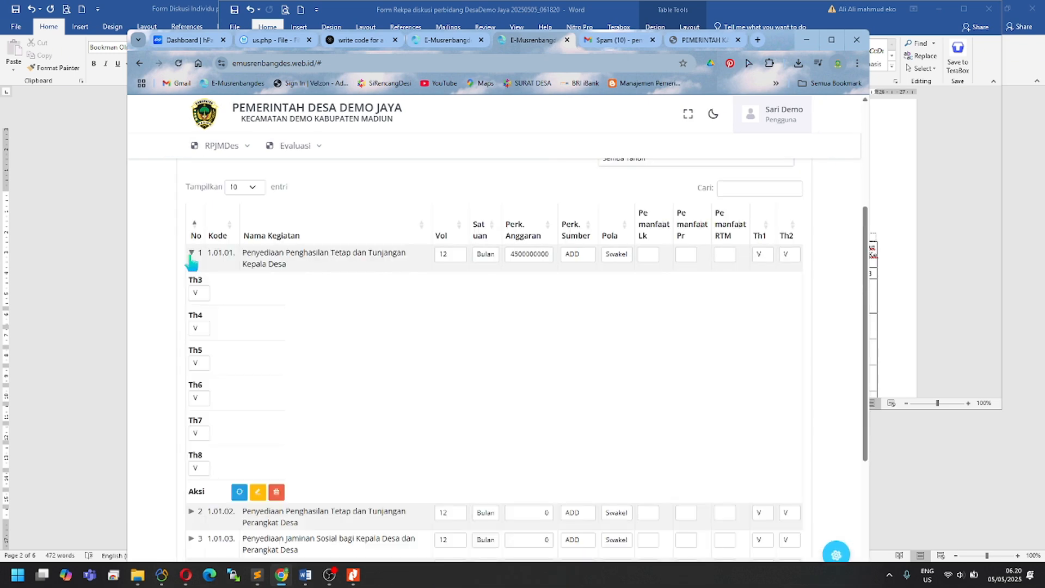
{"action": "left_click", "coordinate": [191, 253]}
{"action": "left_click", "coordinate": [191, 253]}
{"action": "left_click", "coordinate": [191, 254]}
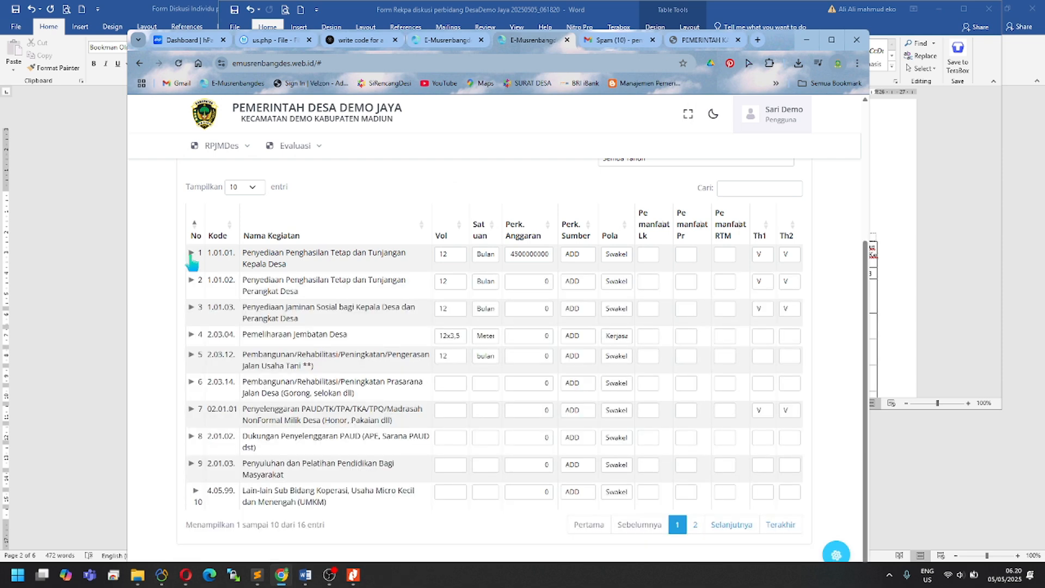
{"action": "left_click", "coordinate": [191, 254]}
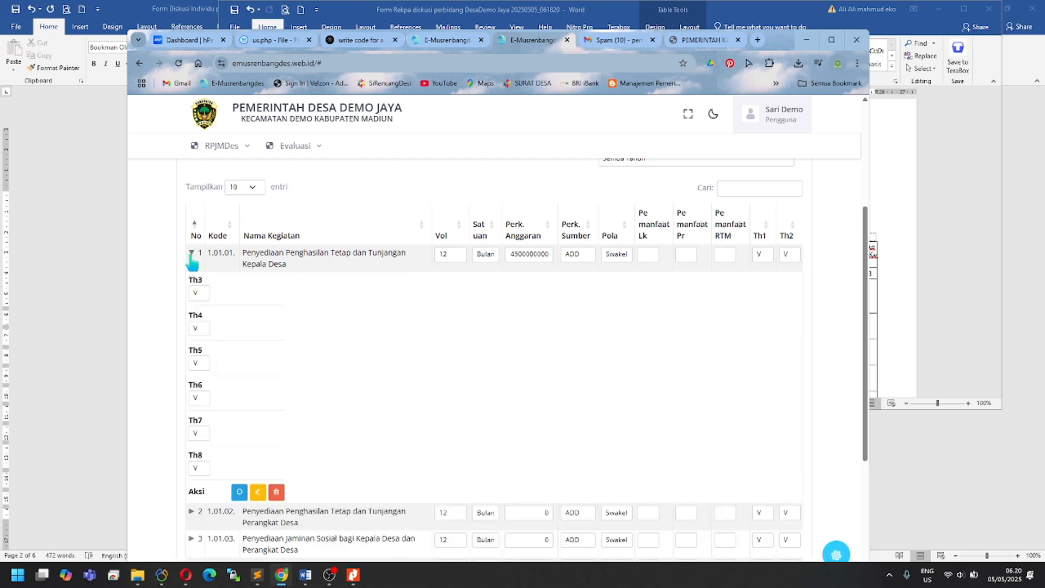
{"action": "left_click", "coordinate": [191, 254]}
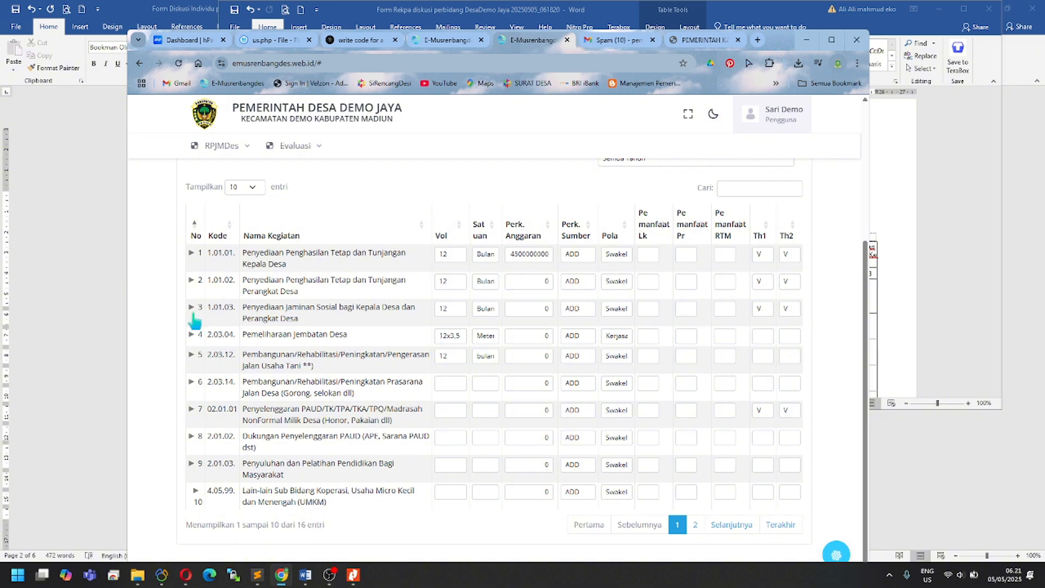
{"action": "left_click", "coordinate": [192, 310]}
{"action": "scroll", "coordinate": [197, 329], "scroll_direction": "down", "scroll_amount": 1}
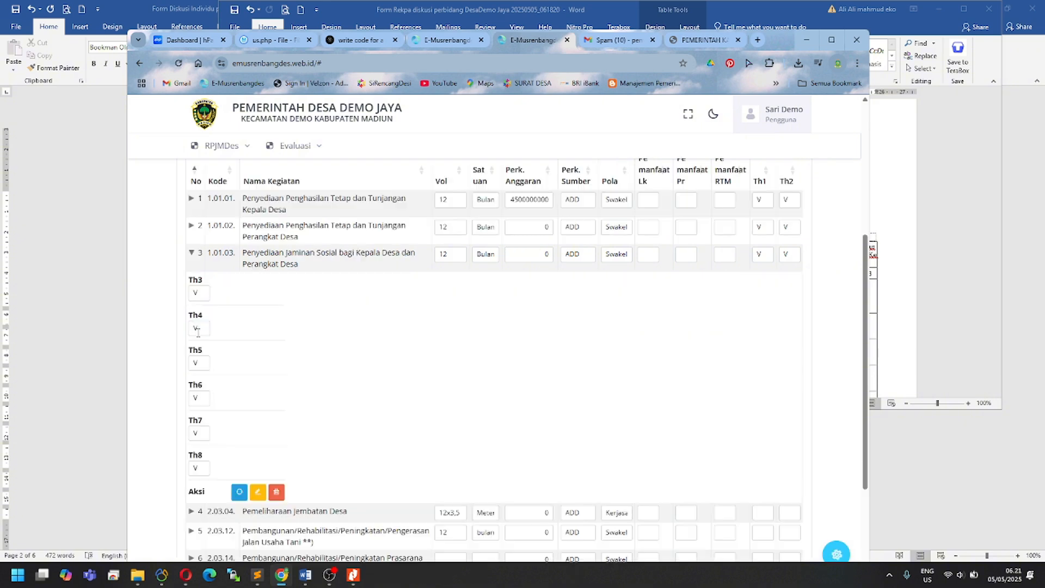
{"action": "left_click", "coordinate": [191, 254]}
{"action": "left_click", "coordinate": [193, 342]}
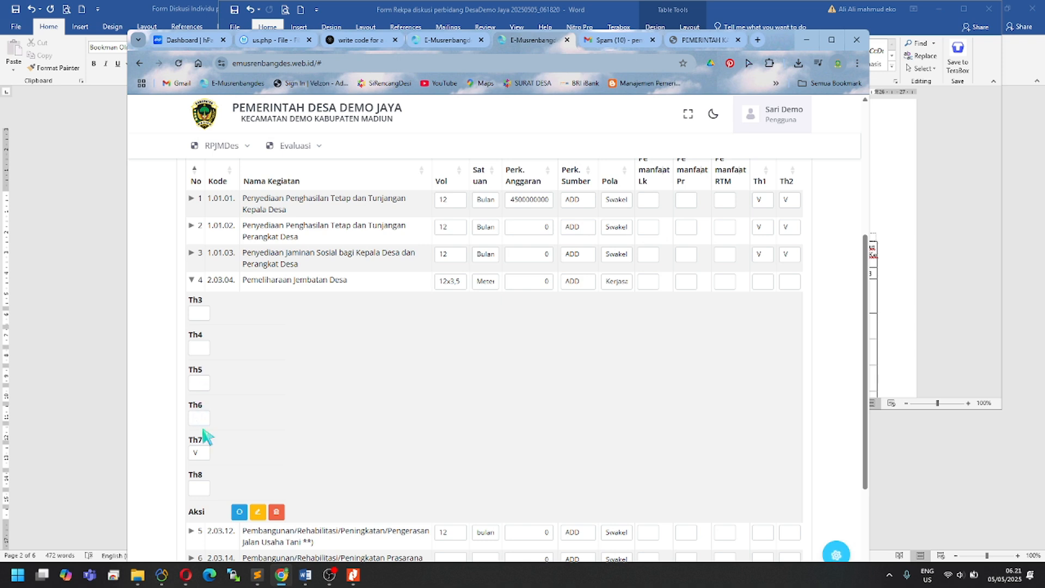
Step: Mark Pemeliharaan Jembatan Desa (2.03.04) with V in its remaining year columns through Th8
{"action": "type", "text": "VV"}
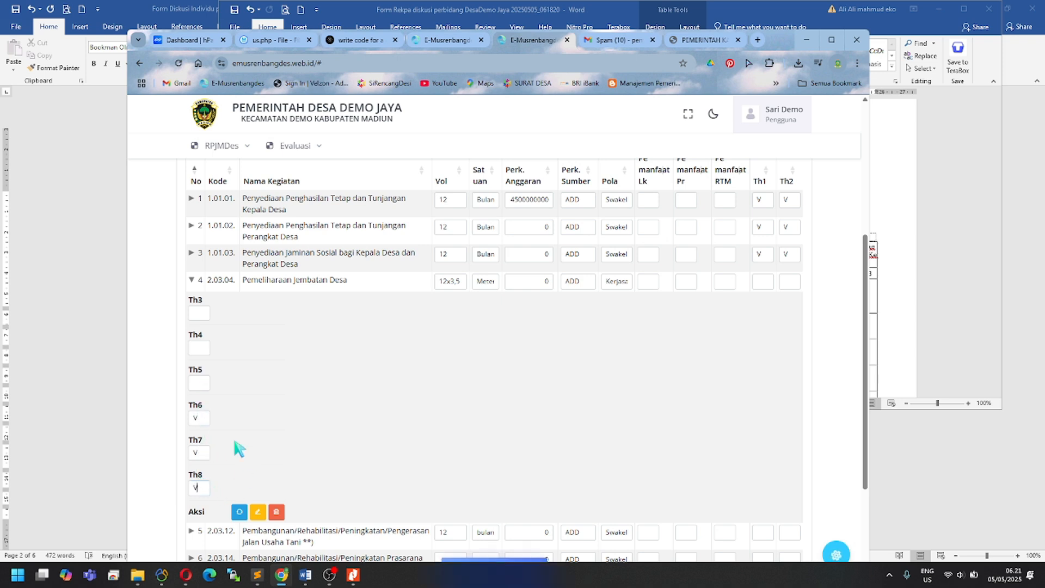
{"action": "left_click", "coordinate": [200, 383]}
{"action": "type", "text": "V"}
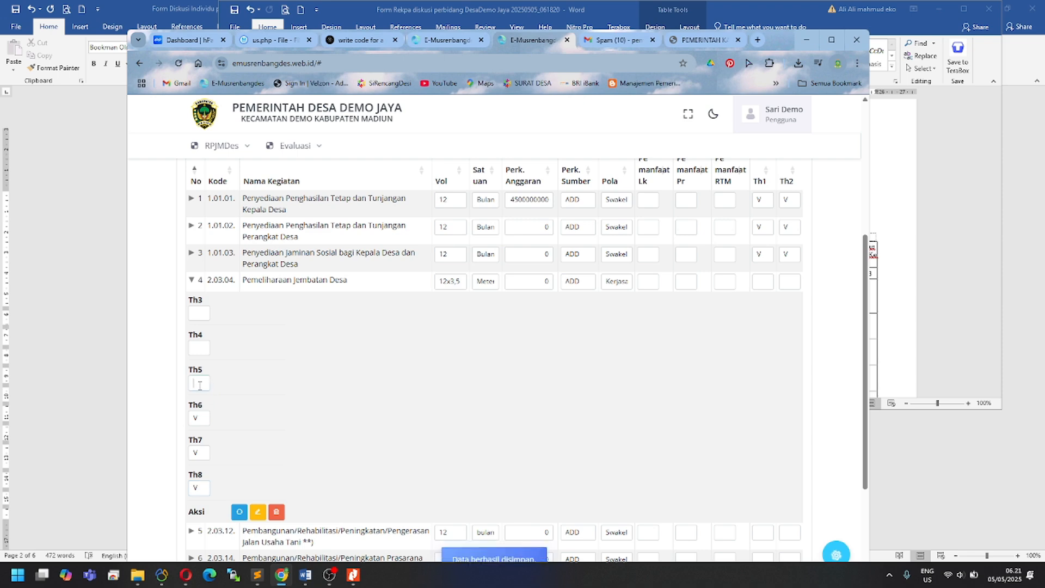
{"action": "scroll", "coordinate": [326, 392], "scroll_direction": "down", "scroll_amount": 1}
{"action": "scroll", "coordinate": [275, 351], "scroll_direction": "up", "scroll_amount": 5}
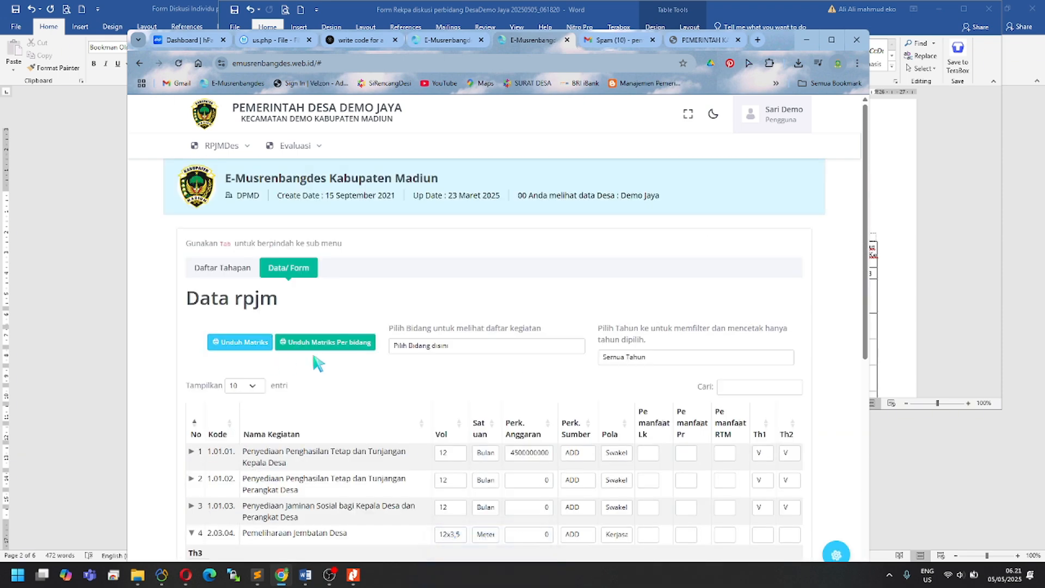
Step: Filter to Bidang Penyelenggaraan Pemerintahan Desa, reset to all, and expand activity 5's year fields
{"action": "left_click", "coordinate": [503, 350]}
{"action": "left_click", "coordinate": [490, 373]}
{"action": "left_click", "coordinate": [487, 348]}
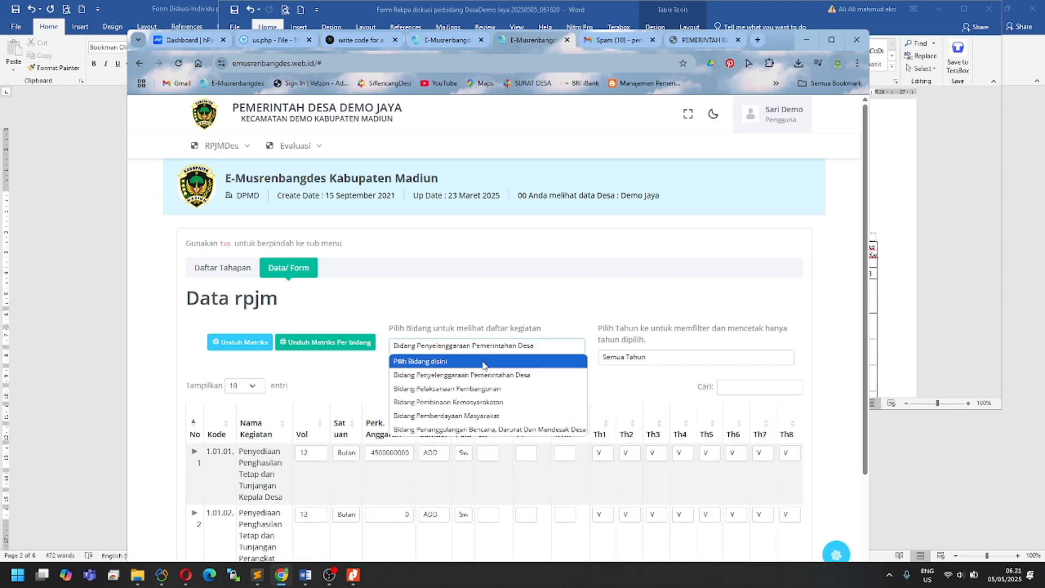
{"action": "left_click", "coordinate": [485, 360]}
{"action": "scroll", "coordinate": [435, 394], "scroll_direction": "down", "scroll_amount": 4}
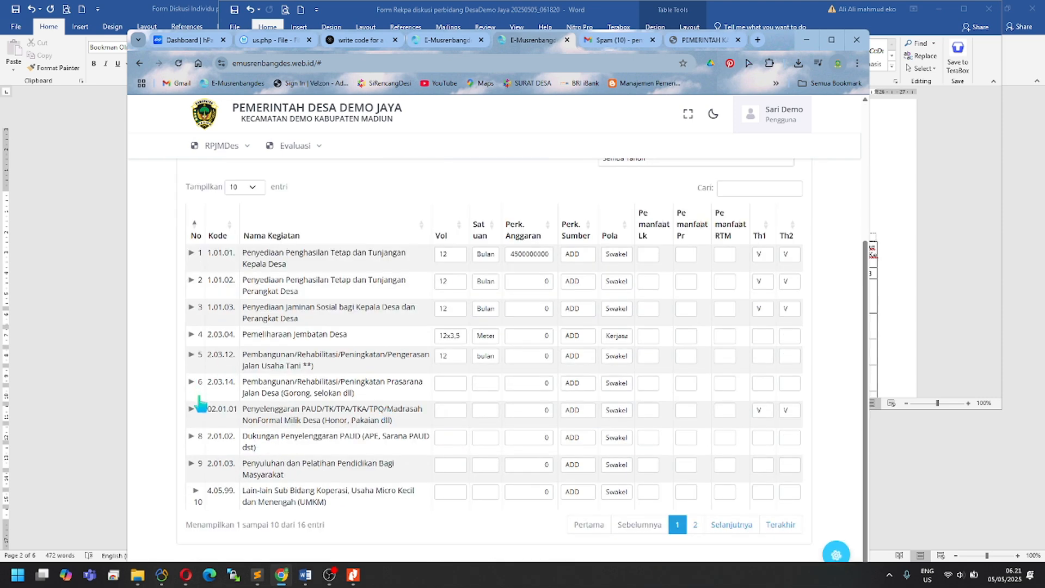
{"action": "left_click", "coordinate": [193, 362]}
{"action": "scroll", "coordinate": [231, 413], "scroll_direction": "down", "scroll_amount": 4}
{"action": "scroll", "coordinate": [213, 305], "scroll_direction": "up", "scroll_amount": 2}
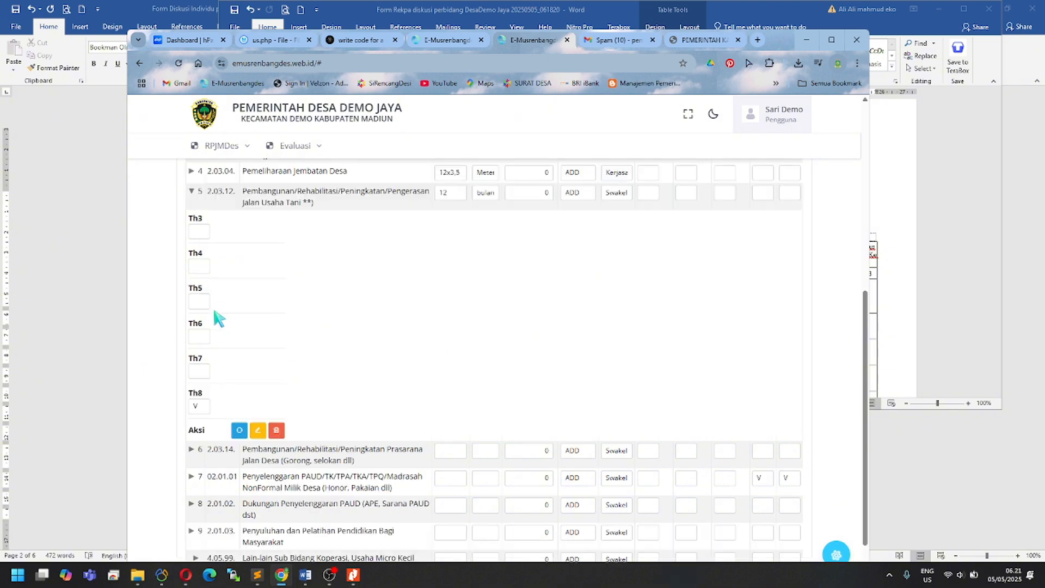
Step: Maximize the browser, filter to Bidang Penyelenggaraan Pemerintahan Desa, then reset to all activities
{"action": "left_click", "coordinate": [831, 42]}
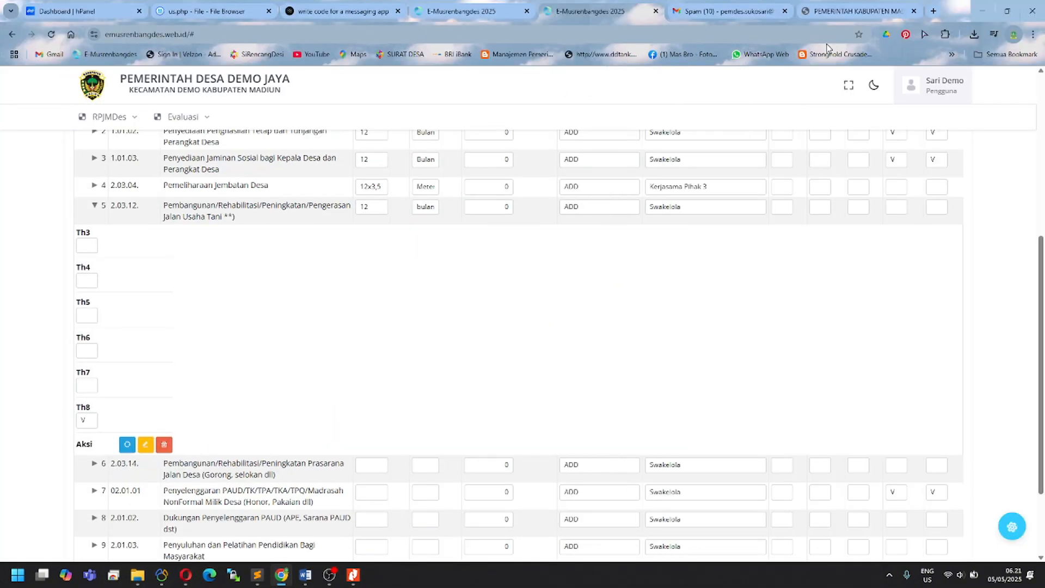
{"action": "scroll", "coordinate": [201, 275], "scroll_direction": "up", "scroll_amount": 4}
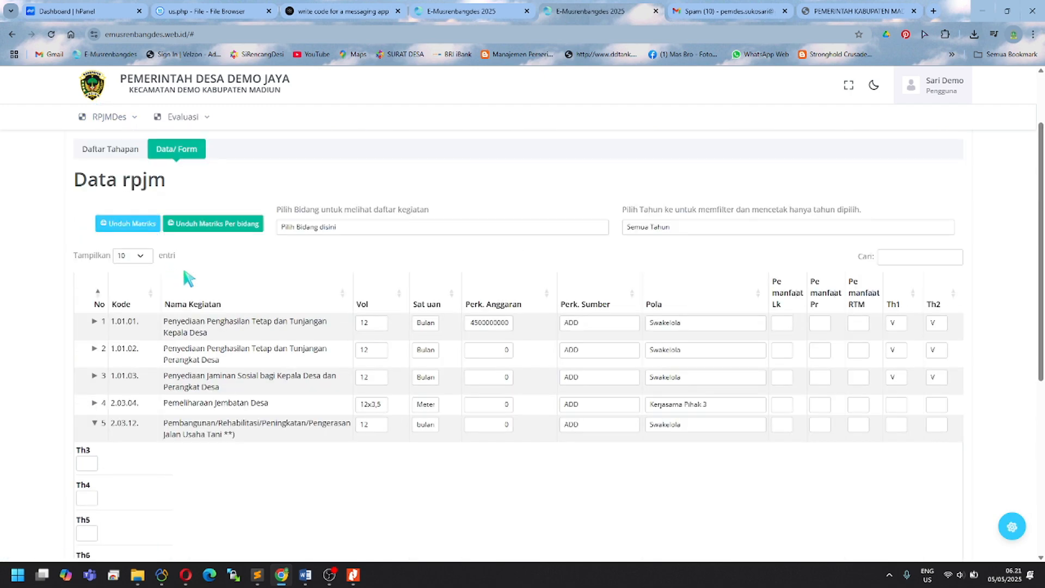
{"action": "left_click", "coordinate": [371, 234]}
{"action": "left_click", "coordinate": [374, 253]}
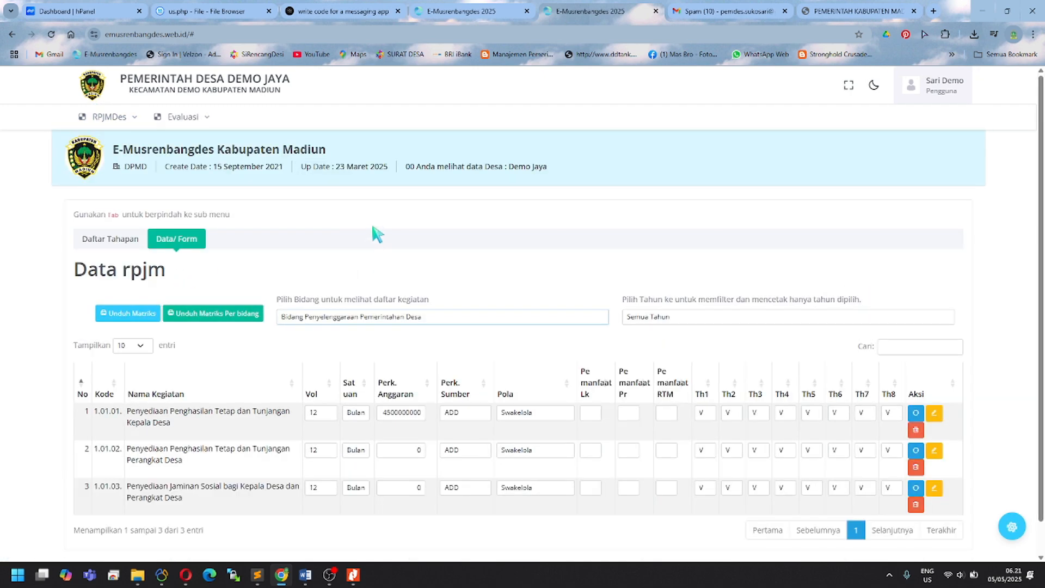
{"action": "left_click", "coordinate": [376, 319]}
{"action": "left_click", "coordinate": [377, 333]}
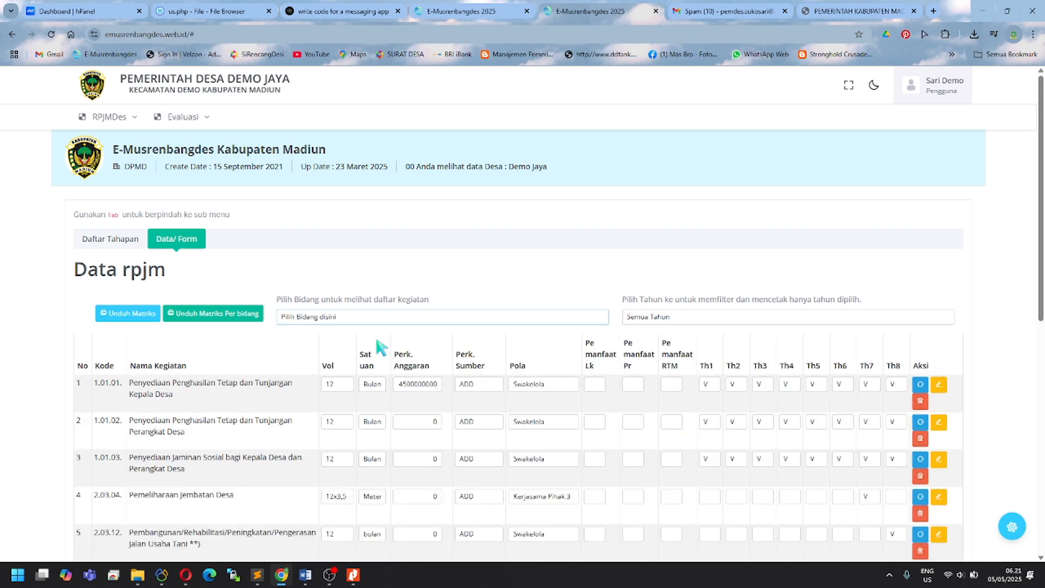
{"action": "scroll", "coordinate": [392, 403], "scroll_direction": "down", "scroll_amount": 4}
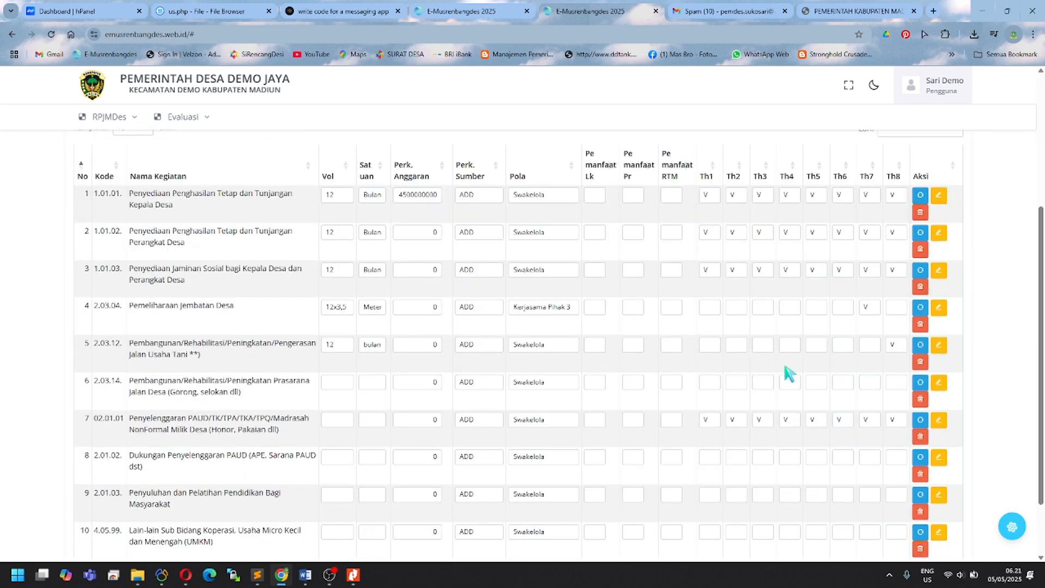
Step: Mark activity 2.03.12 with V in Th6 and Th7
{"action": "left_click", "coordinate": [841, 347]}
{"action": "left_click", "coordinate": [868, 346]}
{"action": "type", "text": "V"}
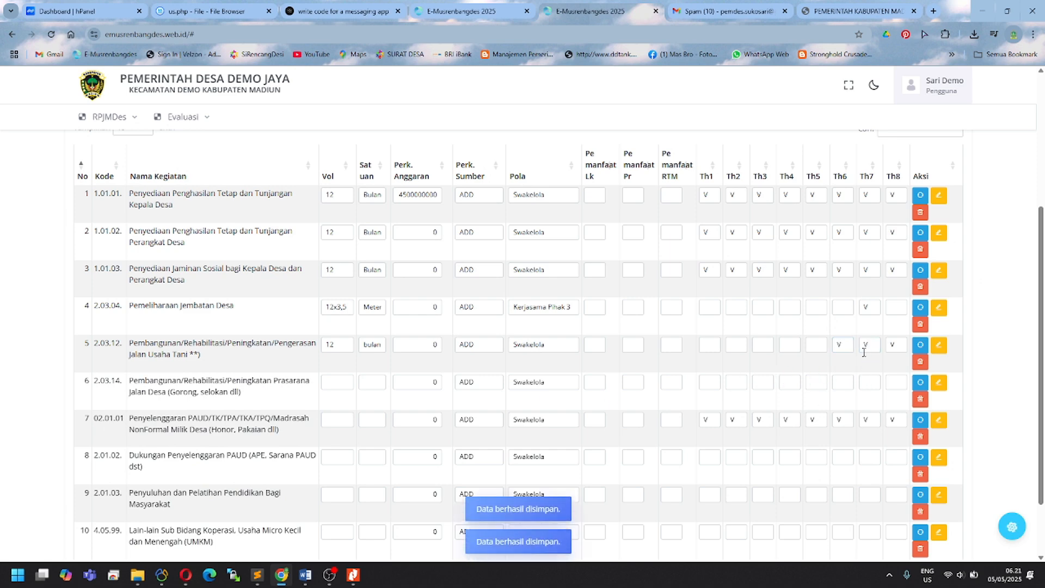
{"action": "scroll", "coordinate": [588, 321], "scroll_direction": "up", "scroll_amount": 3}
{"action": "left_click", "coordinate": [458, 263]}
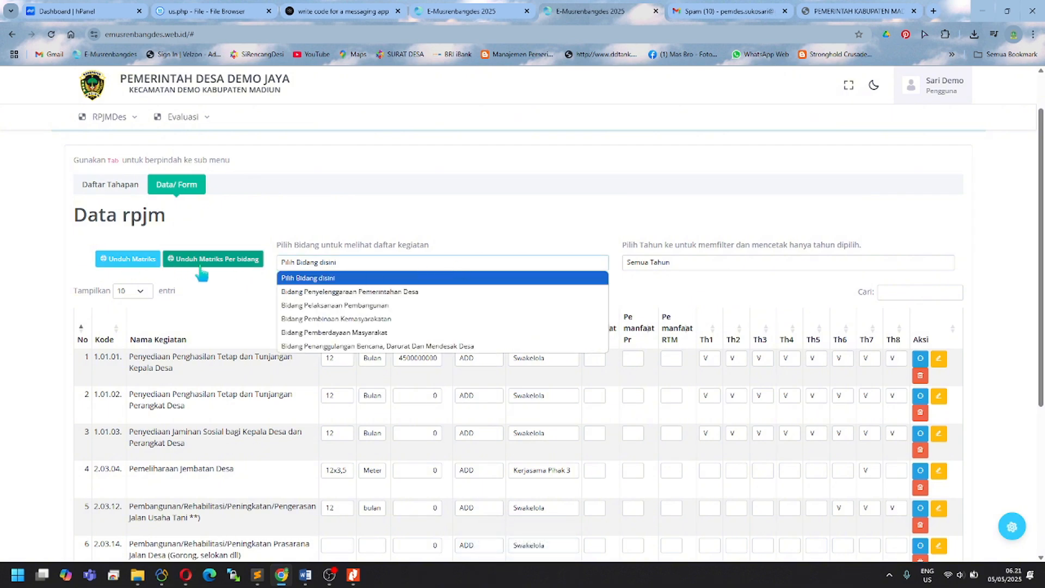
Step: Filter to Bidang Pelaksanaan Pembangunan, reset to all activities, and review the matrix list
{"action": "left_click", "coordinate": [365, 306]}
{"action": "left_click", "coordinate": [362, 265]}
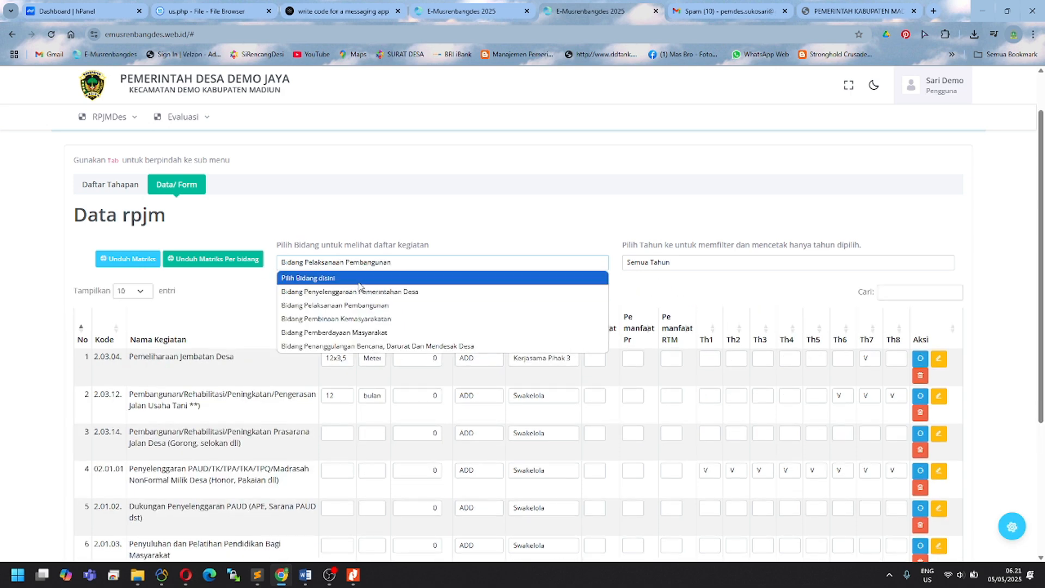
{"action": "left_click", "coordinate": [356, 278]}
{"action": "scroll", "coordinate": [361, 333], "scroll_direction": "down", "scroll_amount": 4}
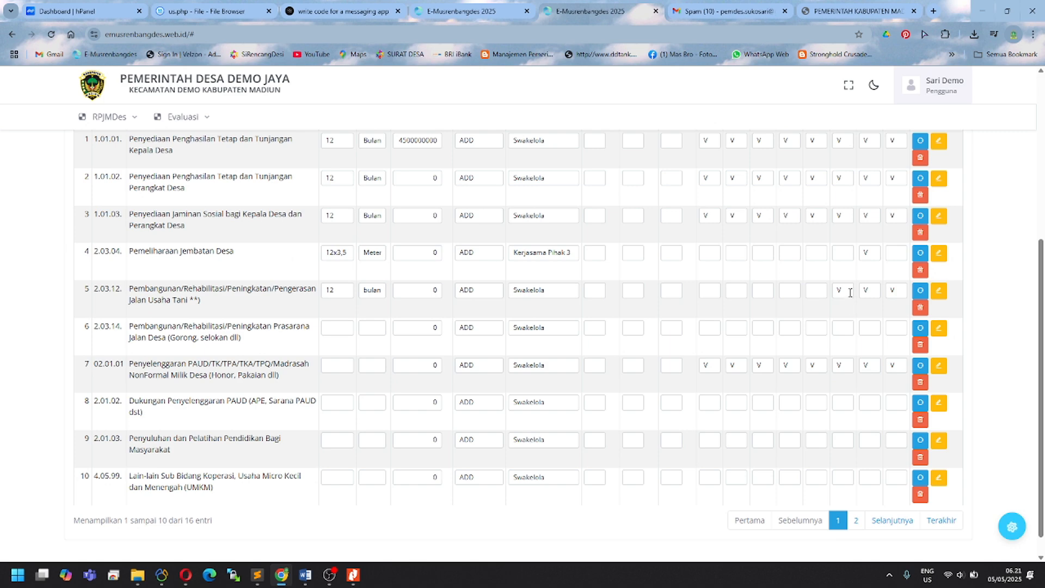
{"action": "scroll", "coordinate": [798, 307], "scroll_direction": "up", "scroll_amount": 3}
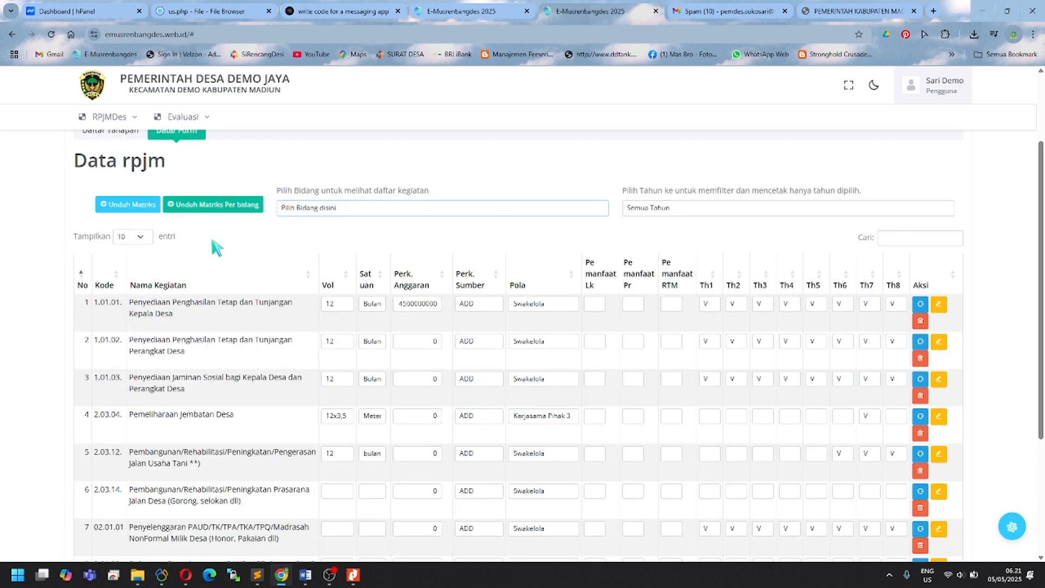
{"action": "scroll", "coordinate": [215, 244], "scroll_direction": "up", "scroll_amount": 1}
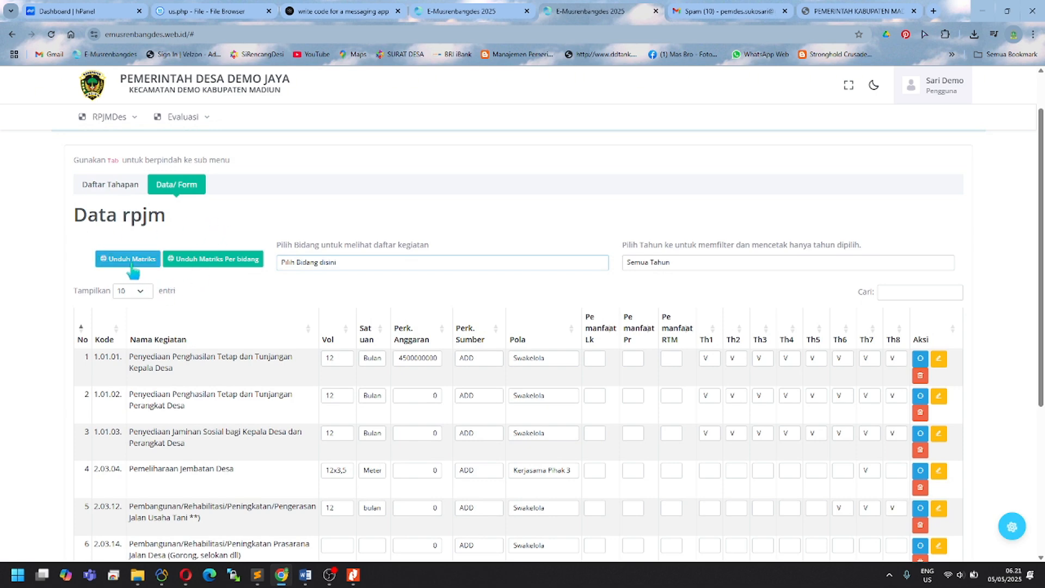
{"action": "scroll", "coordinate": [250, 375], "scroll_direction": "down", "scroll_amount": 5}
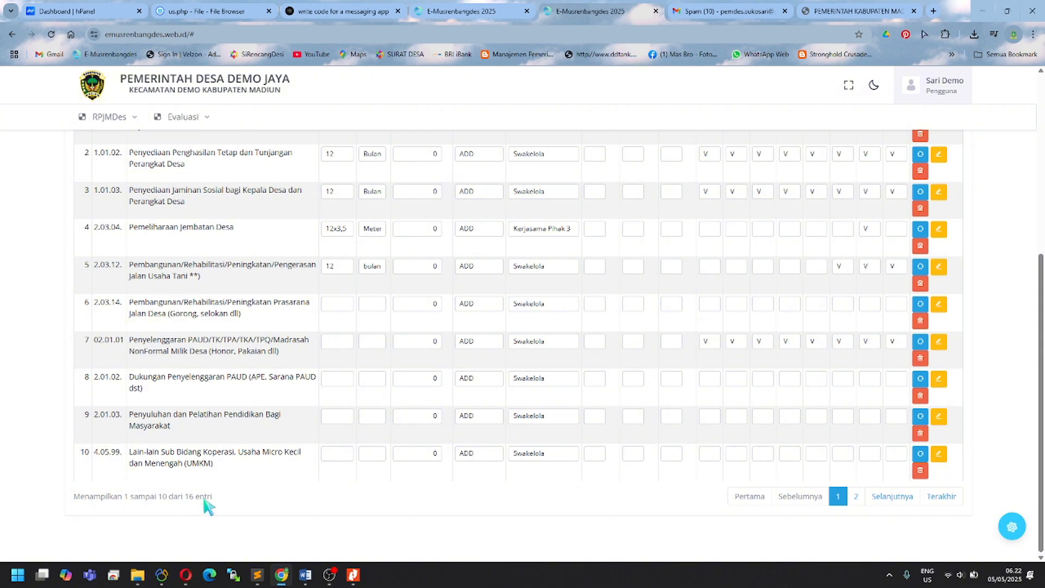
{"action": "scroll", "coordinate": [217, 474], "scroll_direction": "up", "scroll_amount": 5}
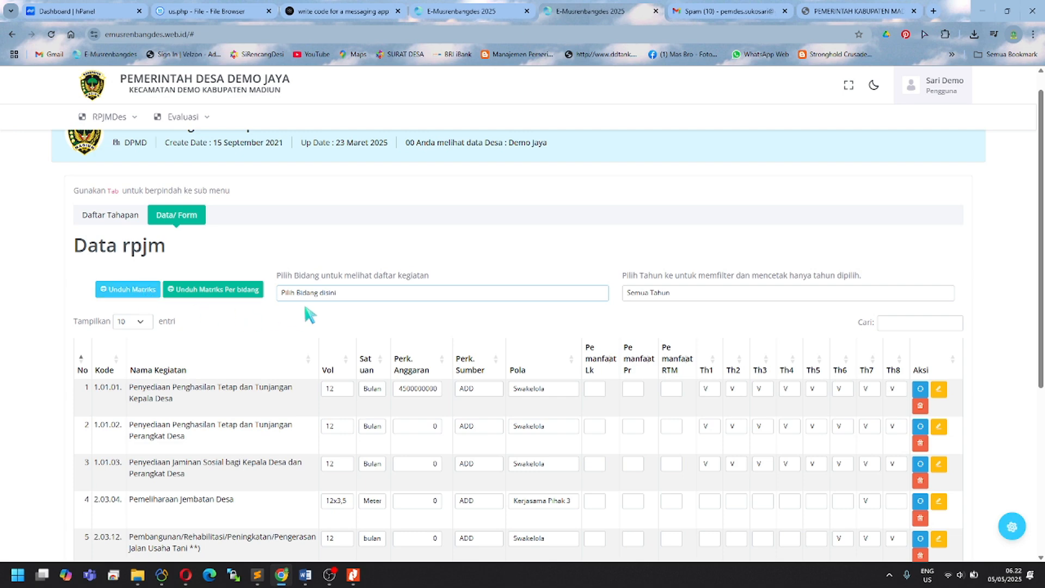
{"action": "scroll", "coordinate": [297, 321], "scroll_direction": "up", "scroll_amount": 1}
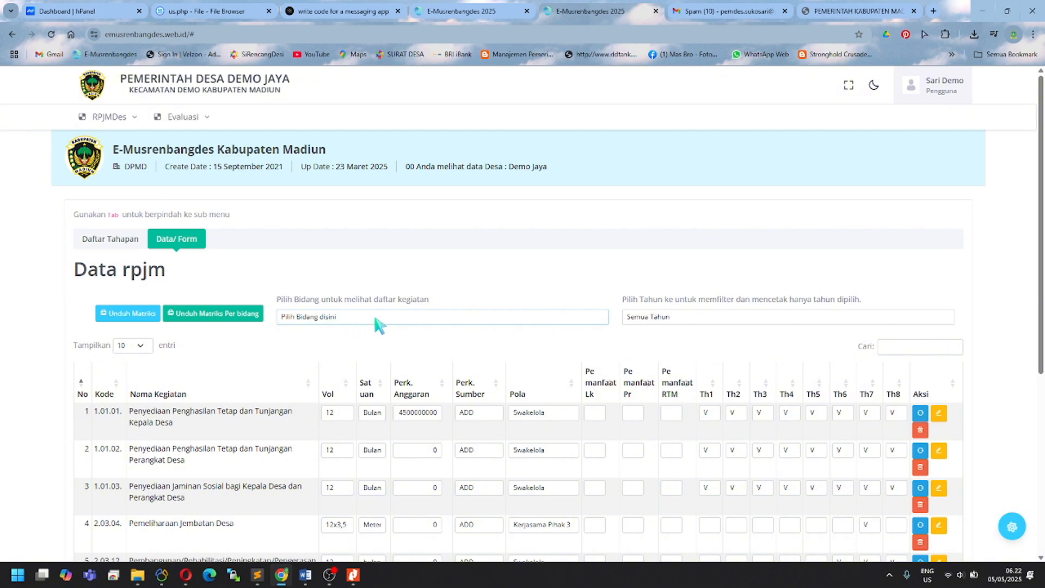
Step: Select Bidang Pelaksanaan Pembangunan and download its RPJM matrix via Unduh Matriks Per bidang
{"action": "left_click", "coordinate": [390, 318]}
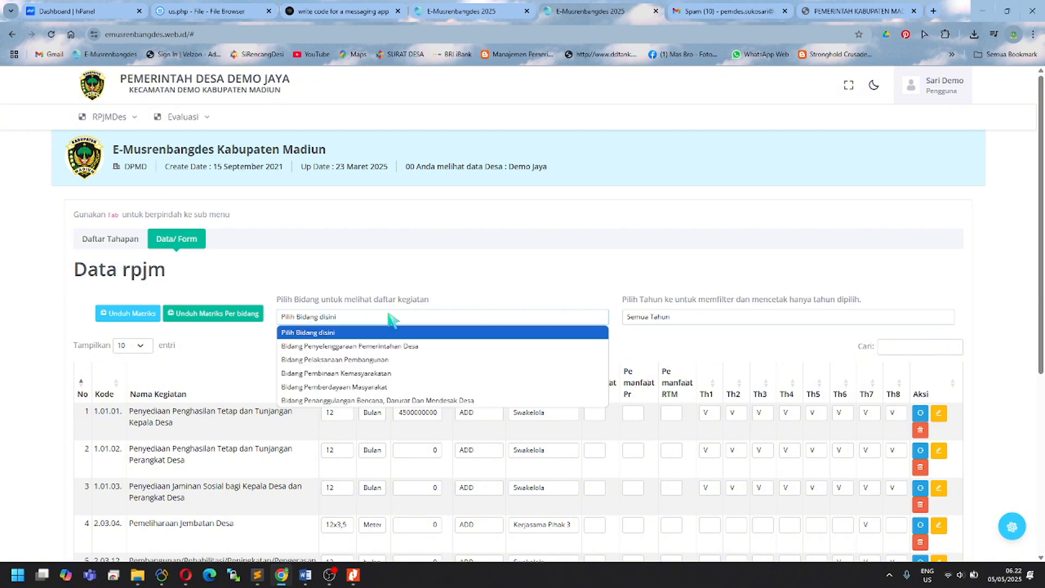
{"action": "left_click", "coordinate": [386, 373]}
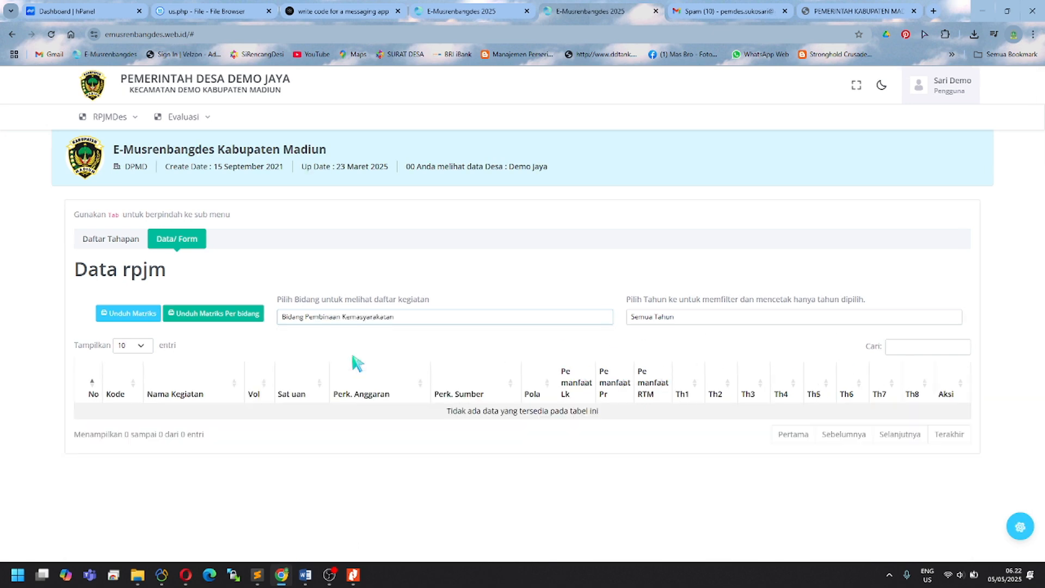
{"action": "left_click", "coordinate": [365, 318]}
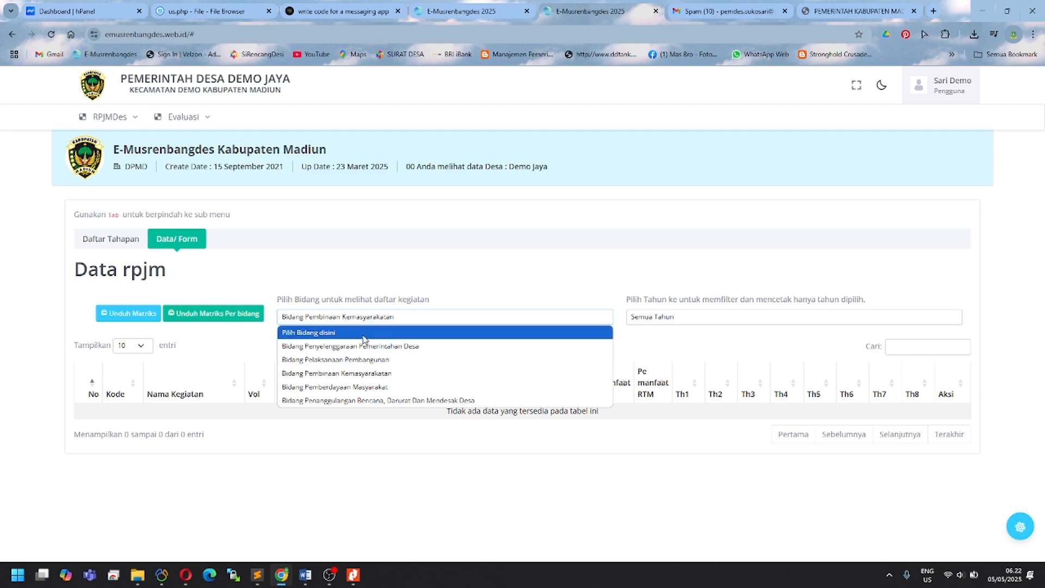
{"action": "left_click", "coordinate": [361, 359]}
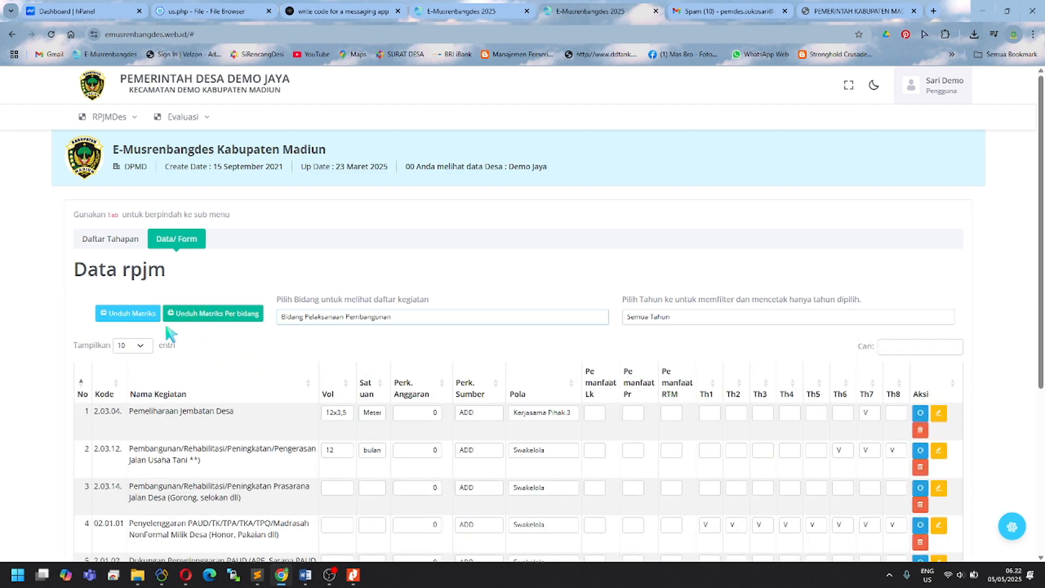
{"action": "left_click", "coordinate": [238, 324]}
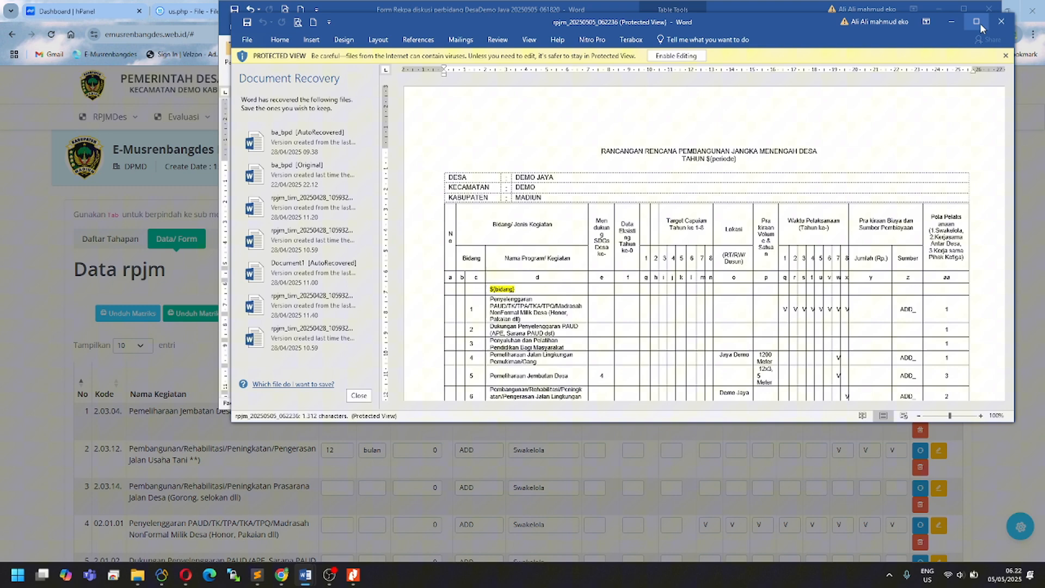
{"action": "left_click", "coordinate": [980, 22]}
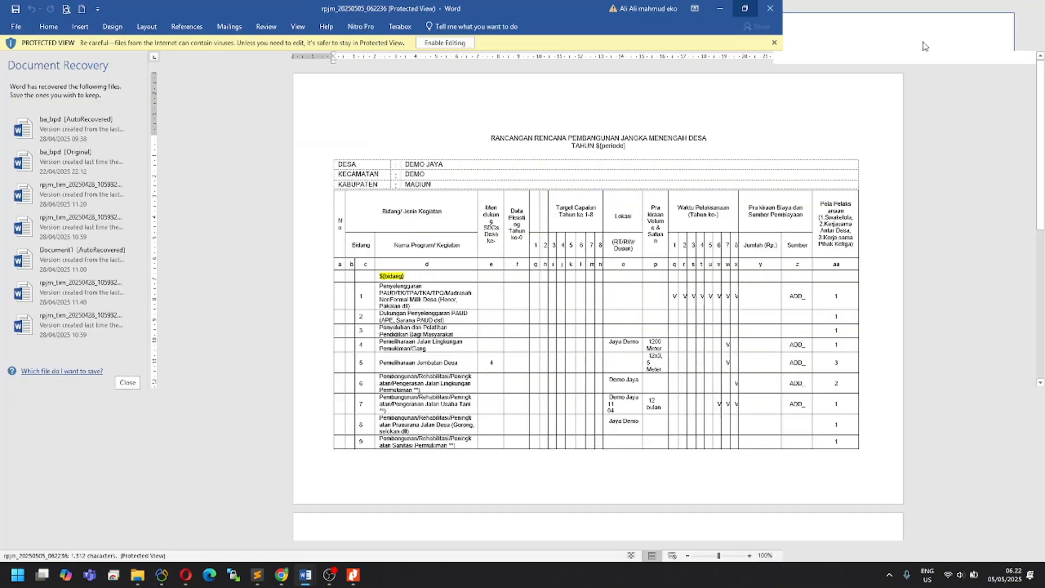
{"action": "left_click", "coordinate": [438, 46]}
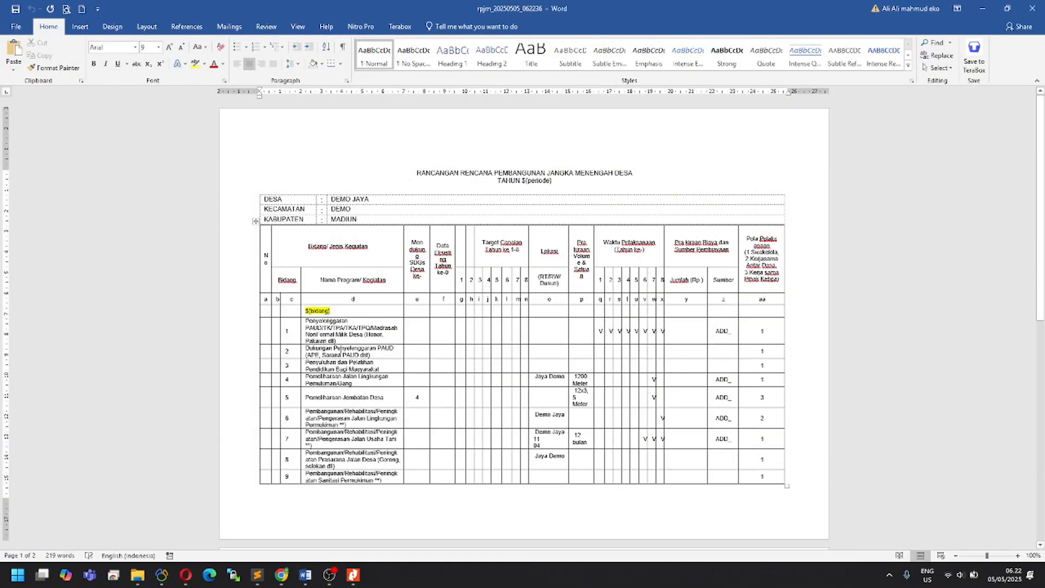
{"action": "scroll", "coordinate": [358, 317], "scroll_direction": "down", "scroll_amount": 3}
{"action": "scroll", "coordinate": [353, 346], "scroll_direction": "up", "scroll_amount": 1}
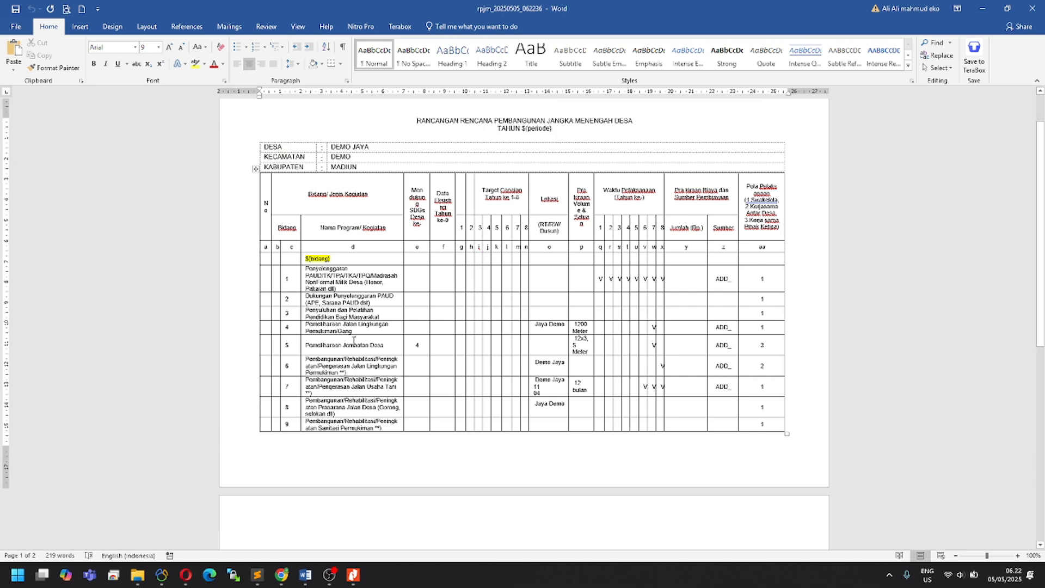
{"action": "scroll", "coordinate": [354, 338], "scroll_direction": "down", "scroll_amount": 15}
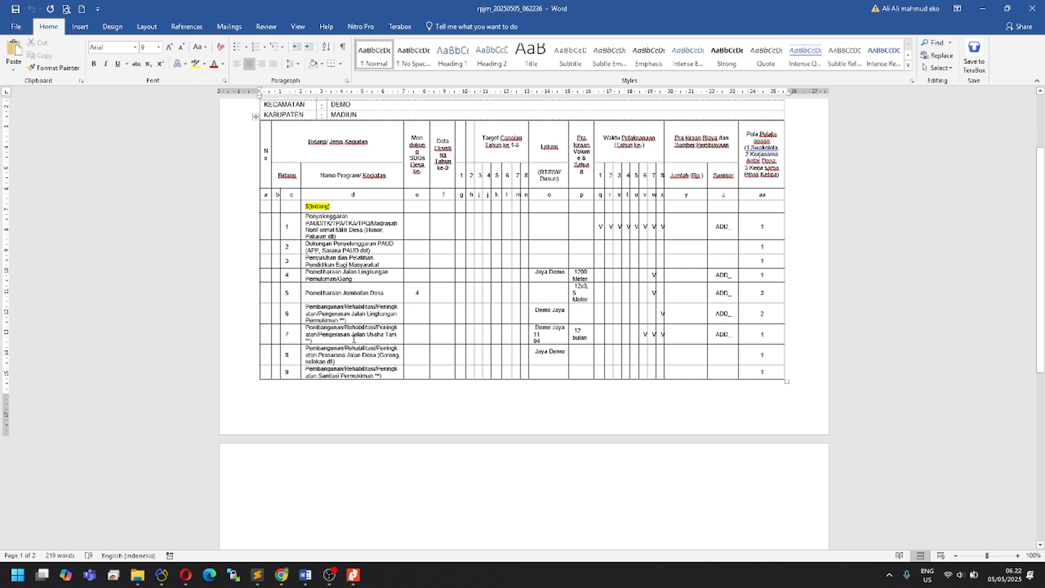
{"action": "scroll", "coordinate": [362, 332], "scroll_direction": "up", "scroll_amount": 12}
{"action": "scroll", "coordinate": [400, 331], "scroll_direction": "up", "scroll_amount": 4}
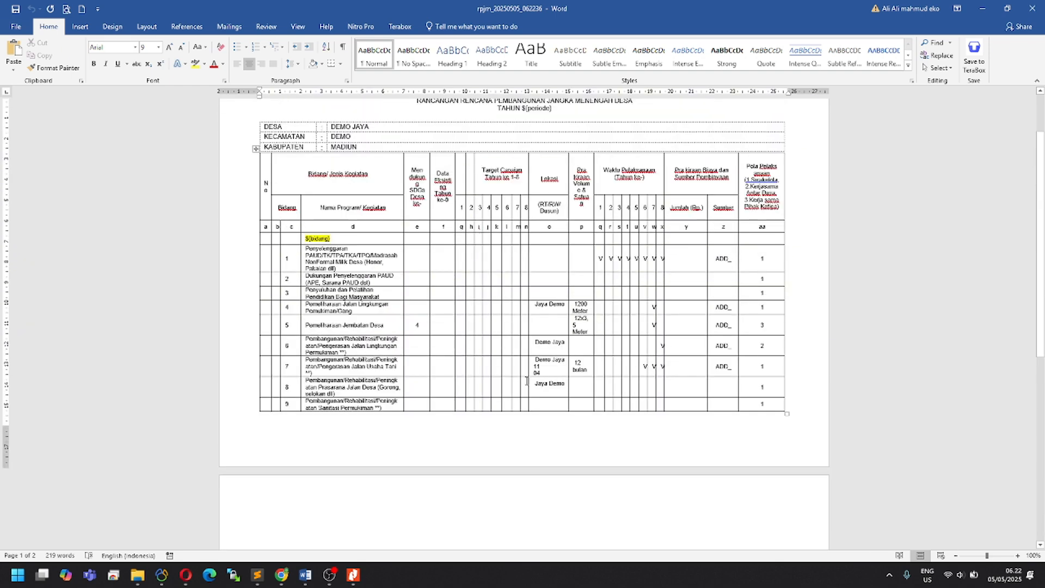
{"action": "key", "text": "ctrl+a"}
{"action": "scroll", "coordinate": [317, 259], "scroll_direction": "up", "scroll_amount": 2}
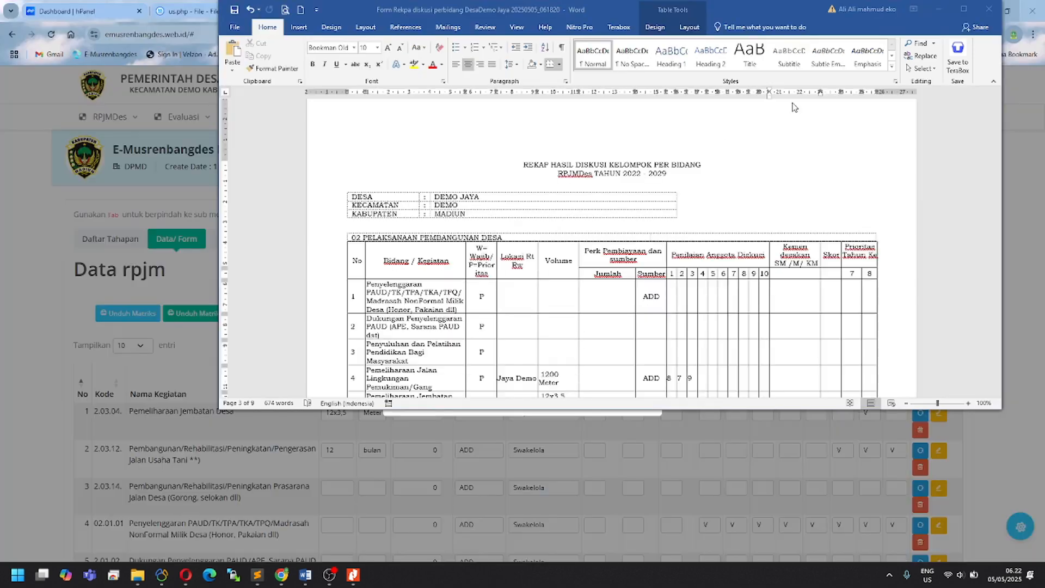
Step: Close the rpjm document, filter the website to Bidang Pembinaan Kemasyarakatan, and view the recap document
{"action": "left_click", "coordinate": [1032, 8]}
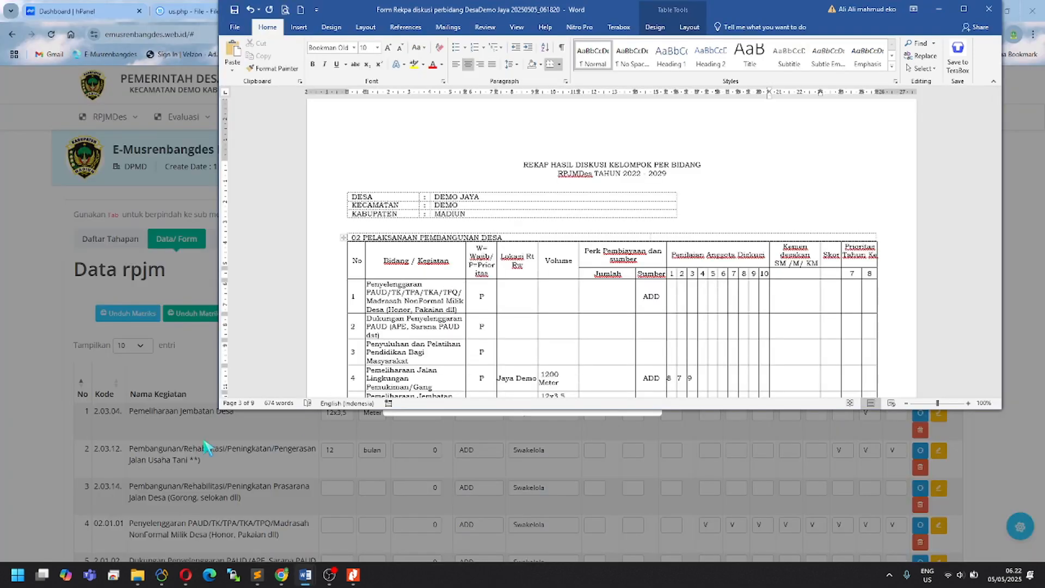
{"action": "left_click", "coordinate": [202, 363]}
{"action": "left_click", "coordinate": [392, 318]}
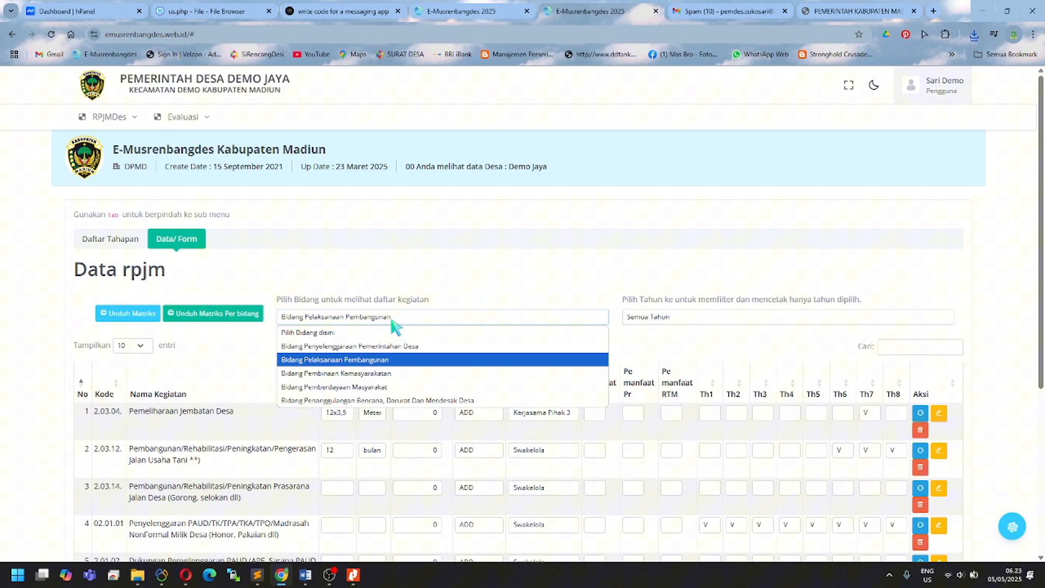
{"action": "left_click", "coordinate": [364, 374]}
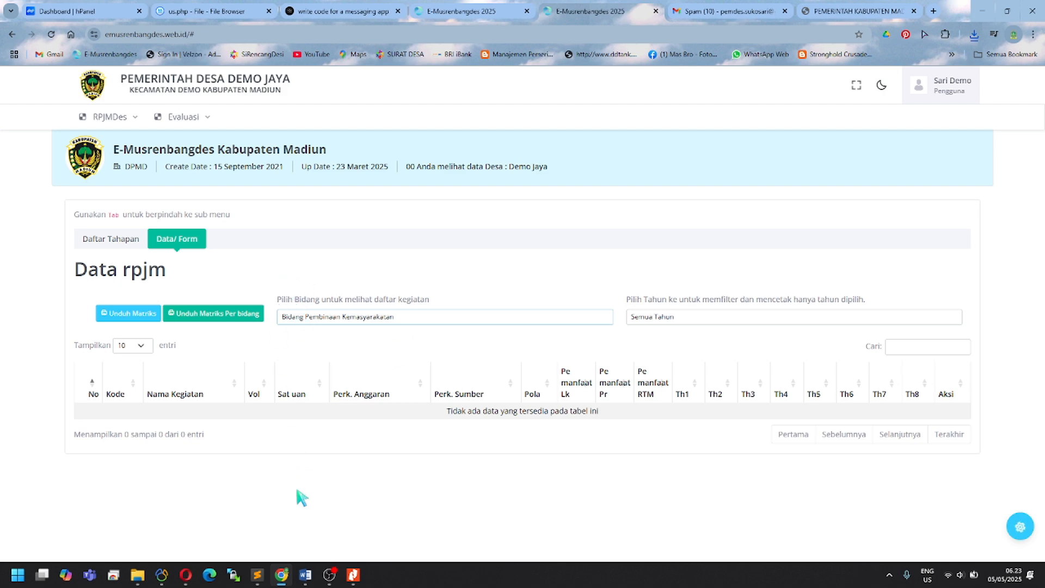
{"action": "mouse_move", "coordinate": [305, 577]}
{"action": "left_click", "coordinate": [643, 519]}
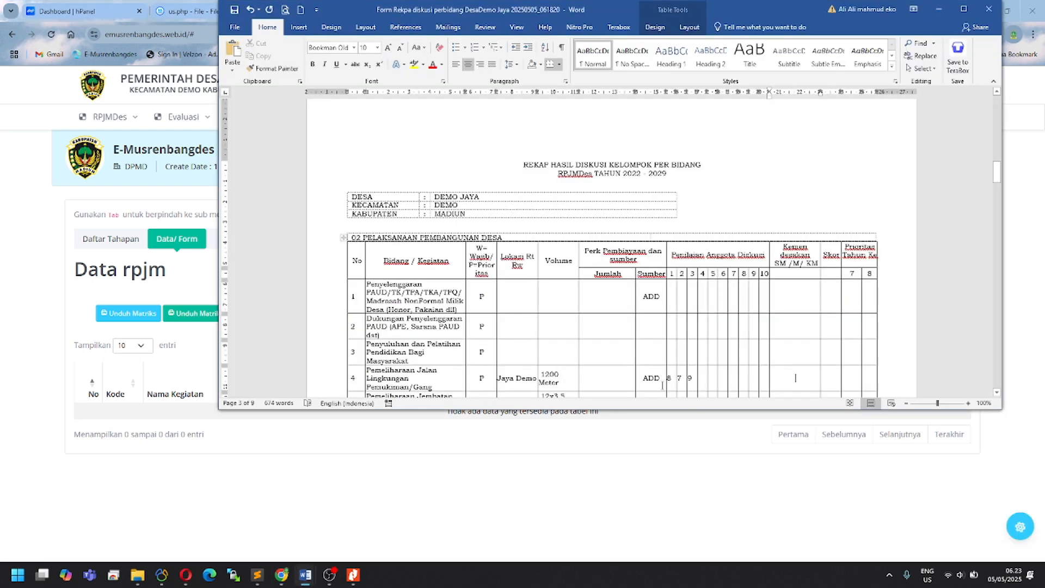
{"action": "scroll", "coordinate": [657, 362], "scroll_direction": "down", "scroll_amount": 3}
{"action": "scroll", "coordinate": [657, 363], "scroll_direction": "down", "scroll_amount": 15}
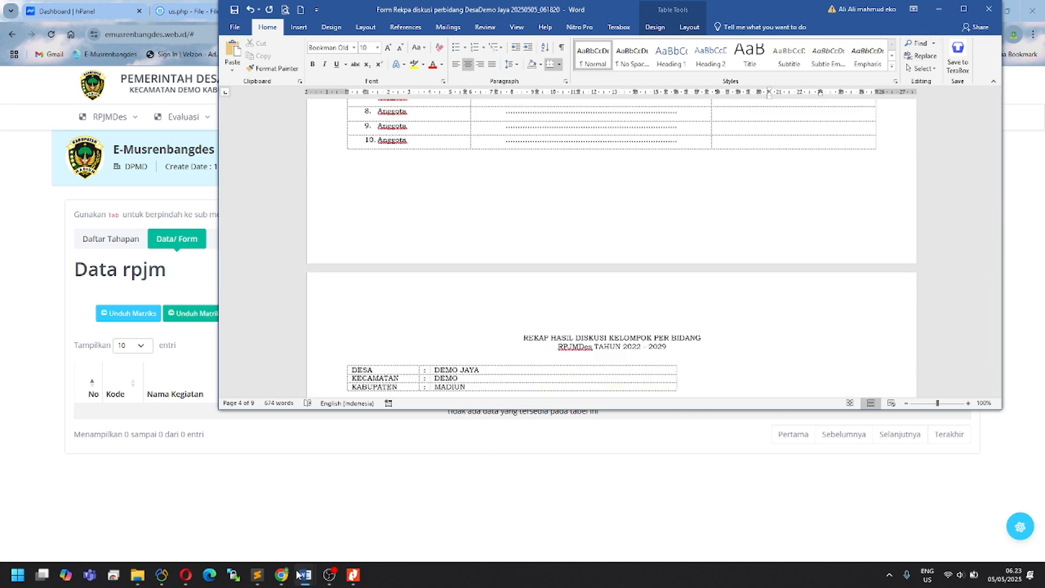
{"action": "mouse_move", "coordinate": [307, 579]}
Step: Reopen rpjm_20250505_062236.docx from Chrome's downloads, maximized in Word
{"action": "left_click", "coordinate": [46, 329]}
{"action": "left_click", "coordinate": [973, 34]}
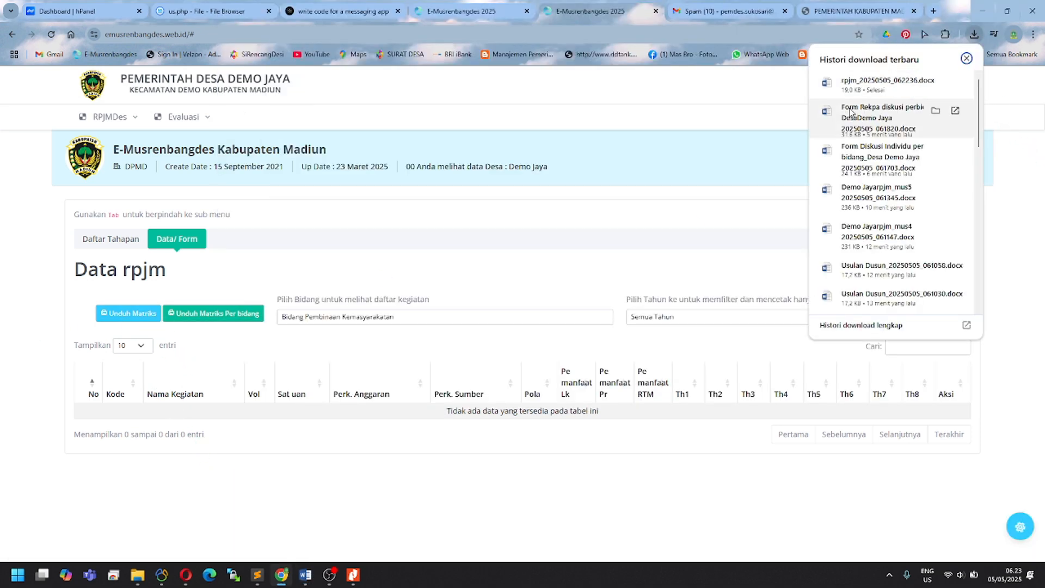
{"action": "left_click", "coordinate": [855, 97]}
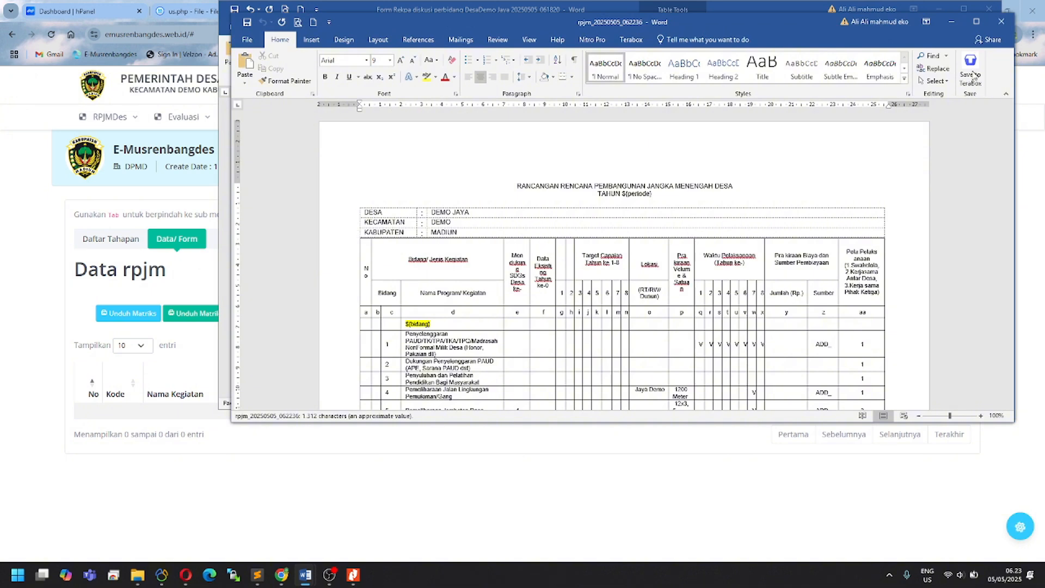
{"action": "left_click", "coordinate": [976, 22]}
Step: Undo the stray pasted 8, 7, 9 row and select the whole document for copying
{"action": "scroll", "coordinate": [484, 383], "scroll_direction": "down", "scroll_amount": 10}
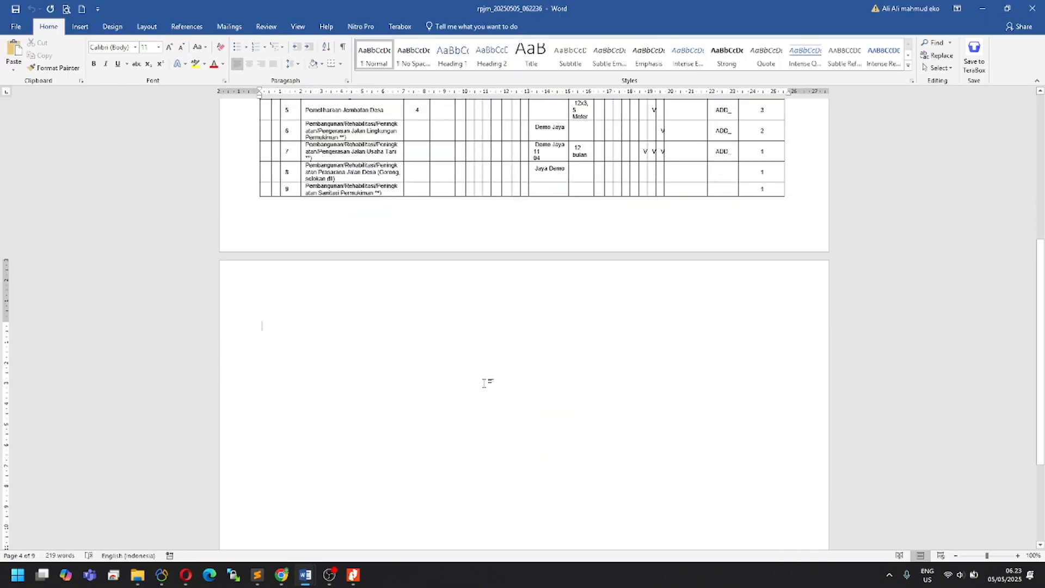
{"action": "type", "text": "8\t7\t9"}
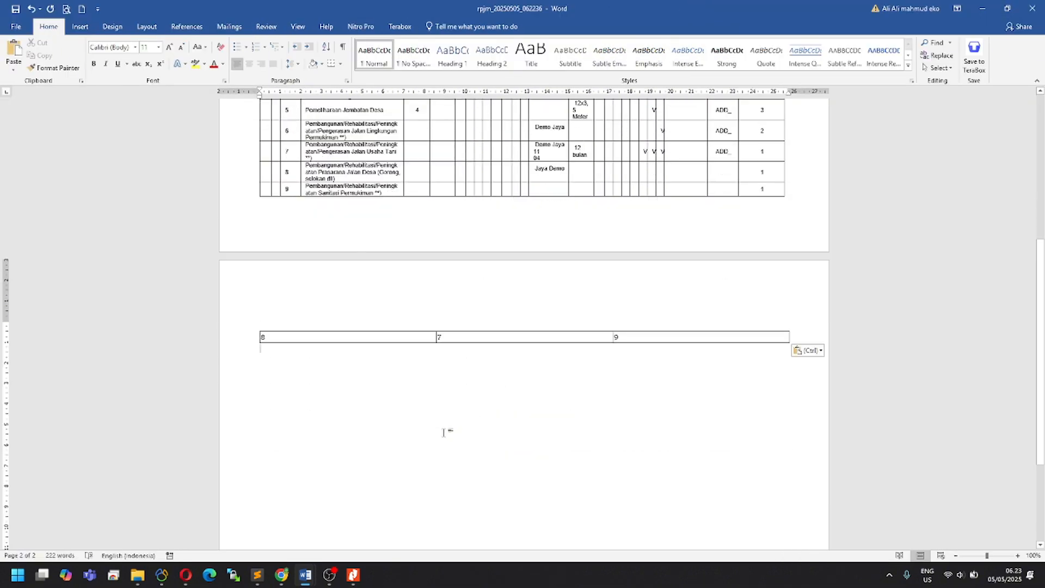
{"action": "key", "text": "ctrl+z"}
{"action": "scroll", "coordinate": [443, 427], "scroll_direction": "up", "scroll_amount": 10}
{"action": "key", "text": "ctrl+a"}
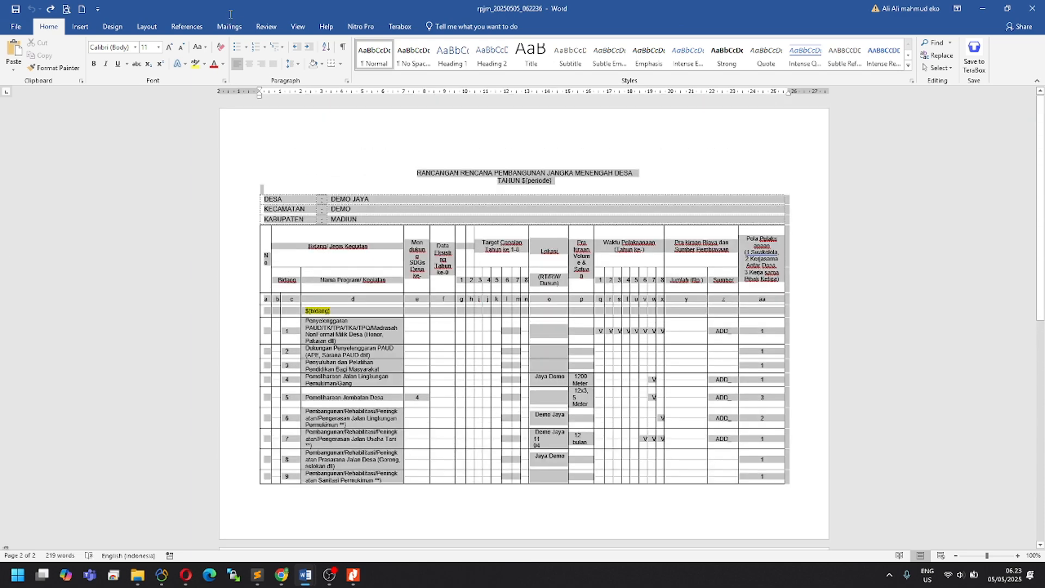
{"action": "scroll", "coordinate": [404, 467], "scroll_direction": "down", "scroll_amount": 5}
Step: Paste the whole plan title and table onto empty page 2 of the rpjm document
{"action": "left_click", "coordinate": [404, 467]}
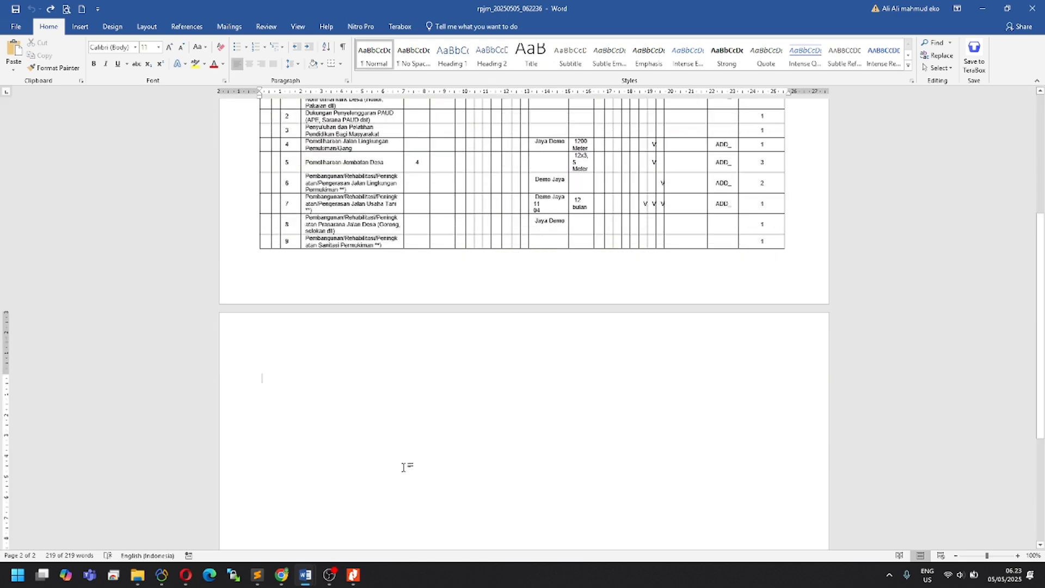
{"action": "key", "text": "ctrl+v"}
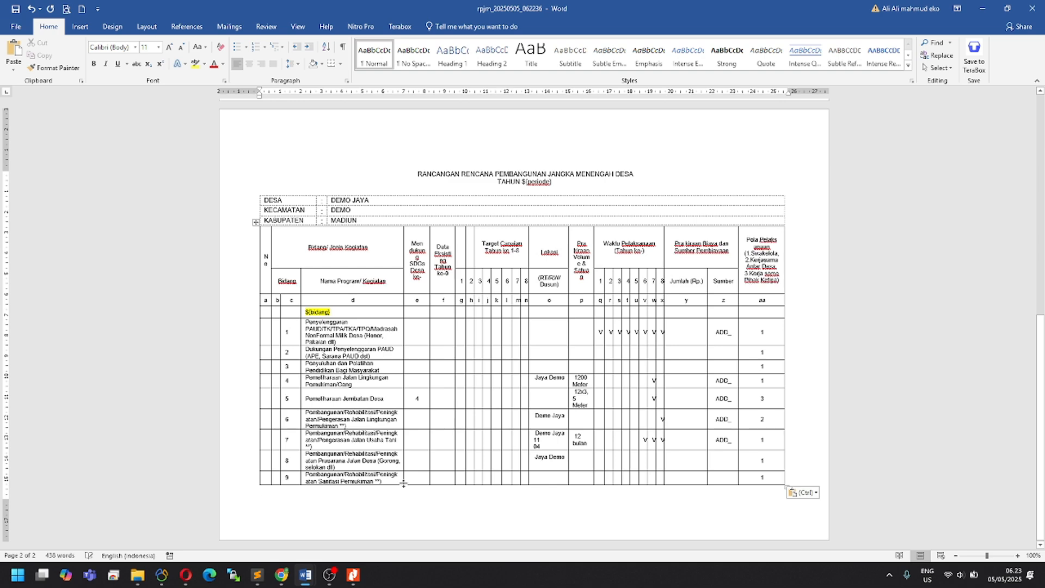
{"action": "scroll", "coordinate": [403, 483], "scroll_direction": "up", "scroll_amount": 3}
Step: Close the rpjm document without saving and return to the E-Musrenbangdes planning-stage list
{"action": "left_click", "coordinate": [1033, 8]}
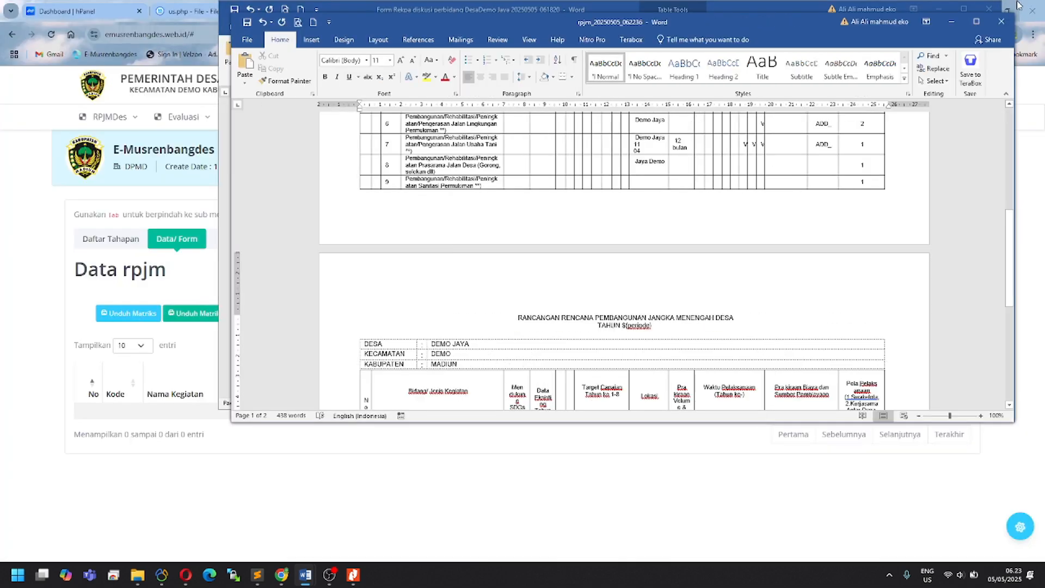
{"action": "left_click", "coordinate": [522, 307]}
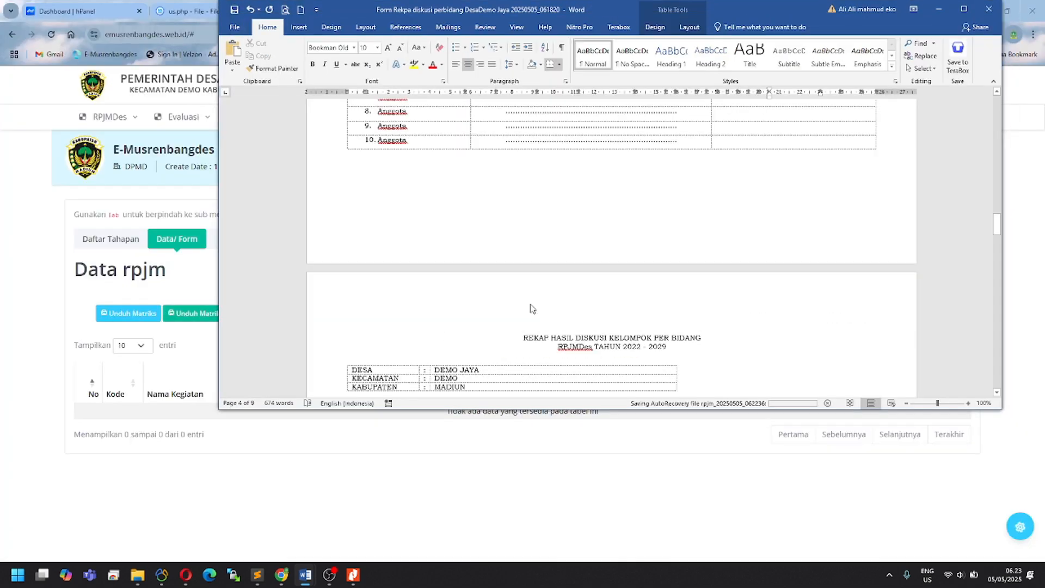
{"action": "left_click", "coordinate": [42, 341]}
{"action": "left_click", "coordinate": [126, 244]}
Step: Highlight the Musyawarah Penetapan, BA Musyawarah Kesepakatan BPD, Perdes RPJMDes and Matrik RPJMDes stage items
{"action": "scroll", "coordinate": [145, 473], "scroll_direction": "down", "scroll_amount": 4}
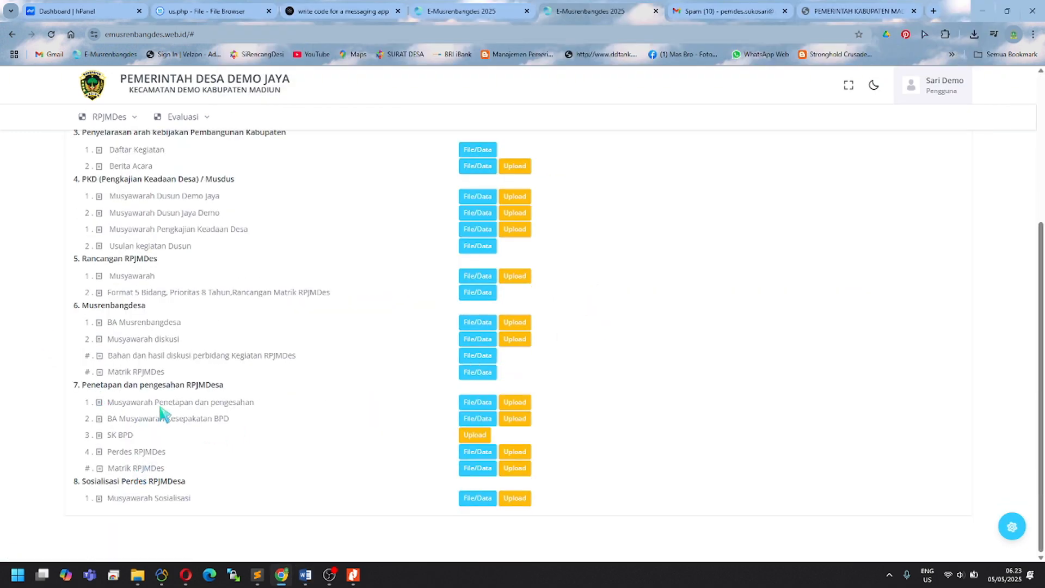
{"action": "left_click_drag", "start_coordinate": [110, 403], "coordinate": [292, 406]}
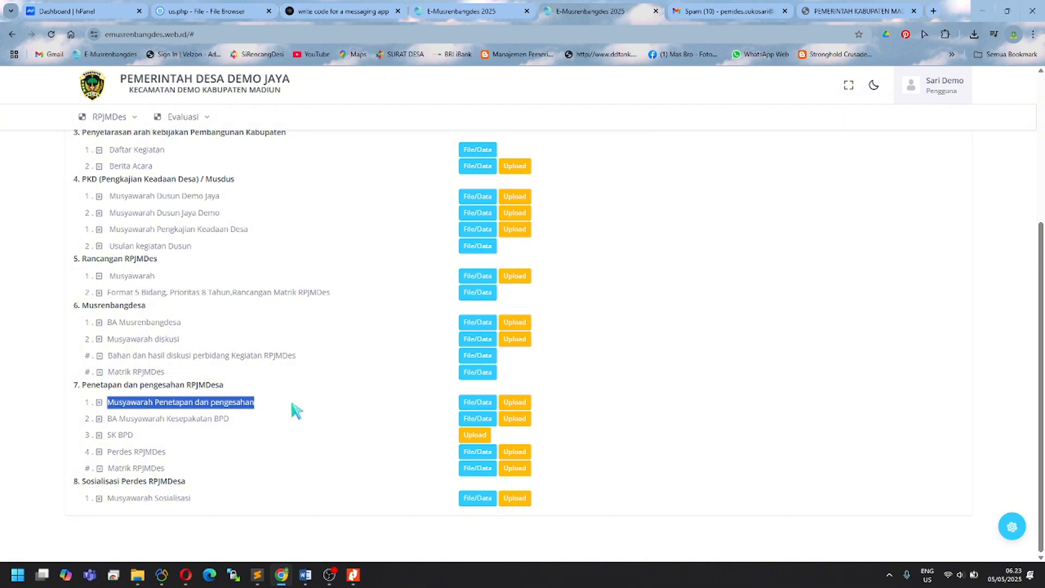
{"action": "left_click_drag", "start_coordinate": [108, 419], "coordinate": [233, 420]}
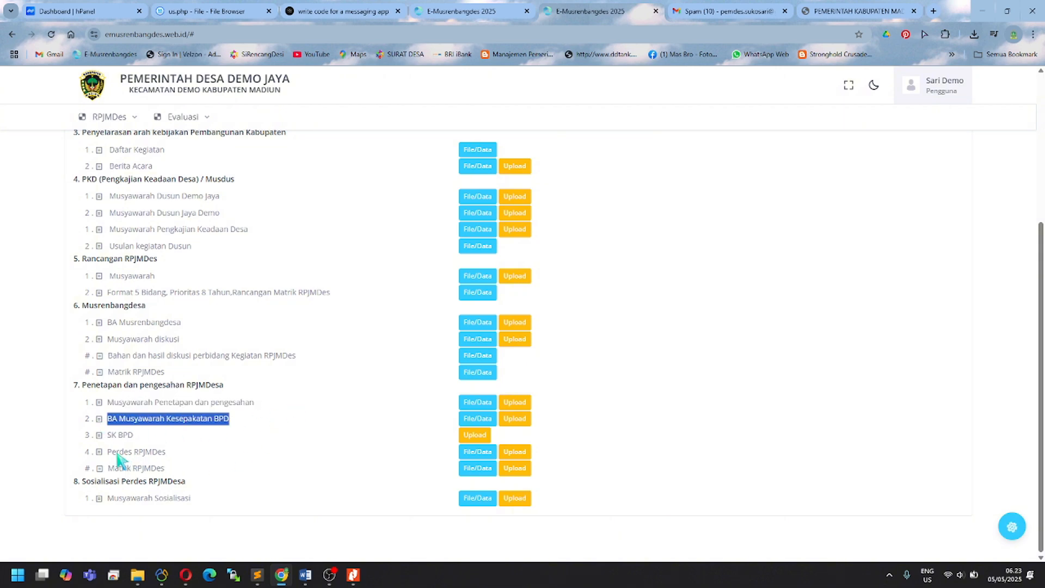
{"action": "left_click_drag", "start_coordinate": [112, 452], "coordinate": [207, 456]}
{"action": "left_click", "coordinate": [177, 472]}
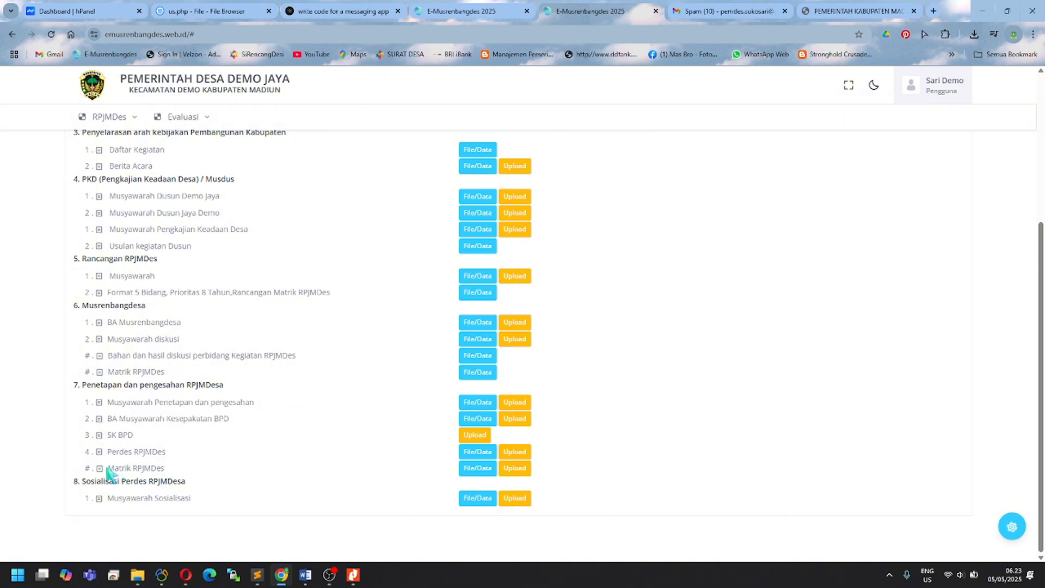
{"action": "left_click_drag", "start_coordinate": [108, 469], "coordinate": [261, 474]}
{"action": "left_click", "coordinate": [320, 475]}
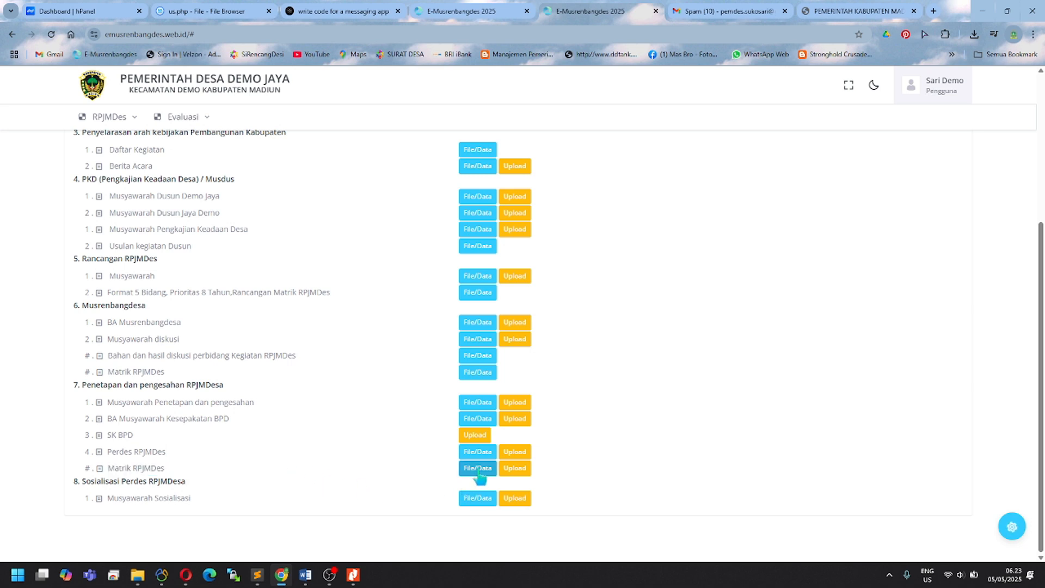
{"action": "left_click_drag", "start_coordinate": [108, 374], "coordinate": [200, 380]}
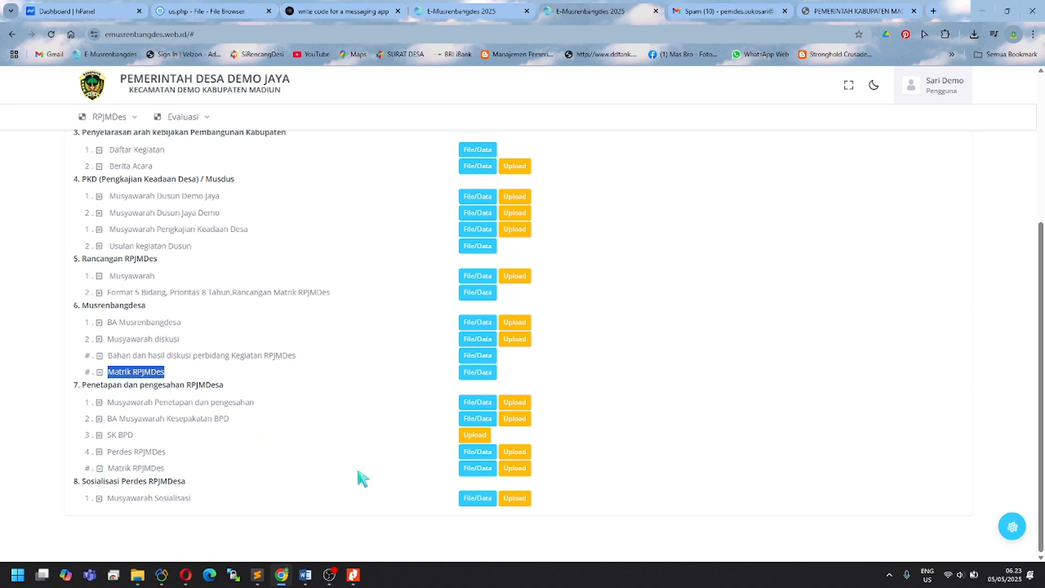
Step: Open the Matrik RPJMDes data table, then bring the Form Diskusi Individu Word document forward
{"action": "left_click", "coordinate": [479, 469]}
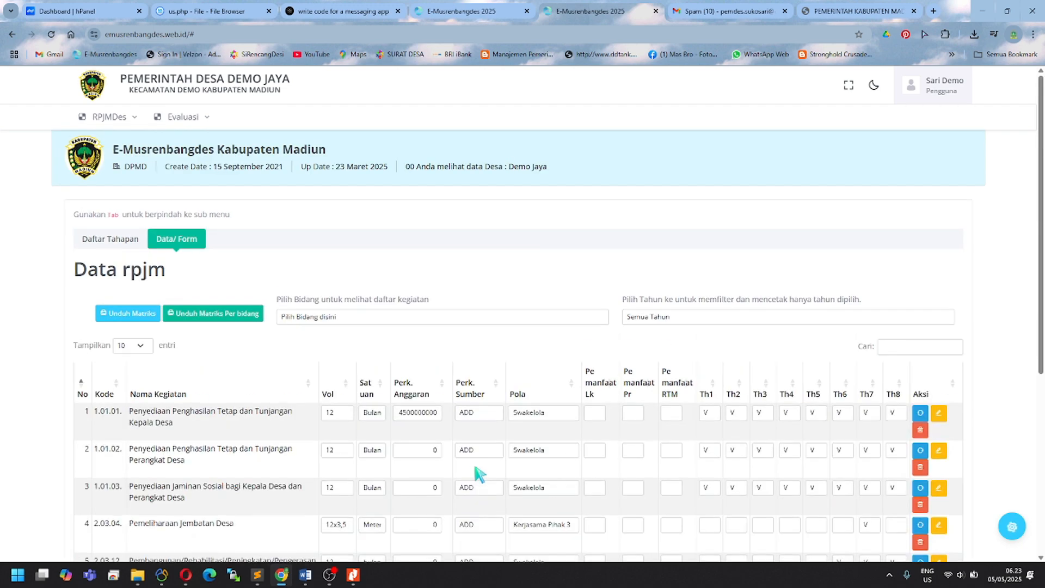
{"action": "scroll", "coordinate": [326, 466], "scroll_direction": "down", "scroll_amount": 3}
{"action": "scroll", "coordinate": [325, 466], "scroll_direction": "up", "scroll_amount": 2}
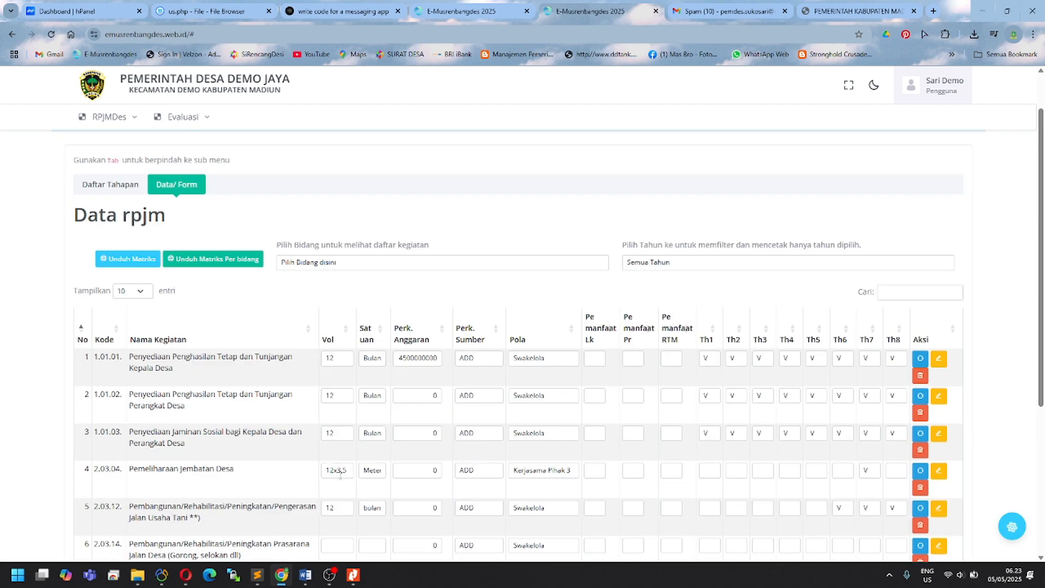
{"action": "left_click", "coordinate": [305, 575]}
{"action": "mouse_move", "coordinate": [304, 577]}
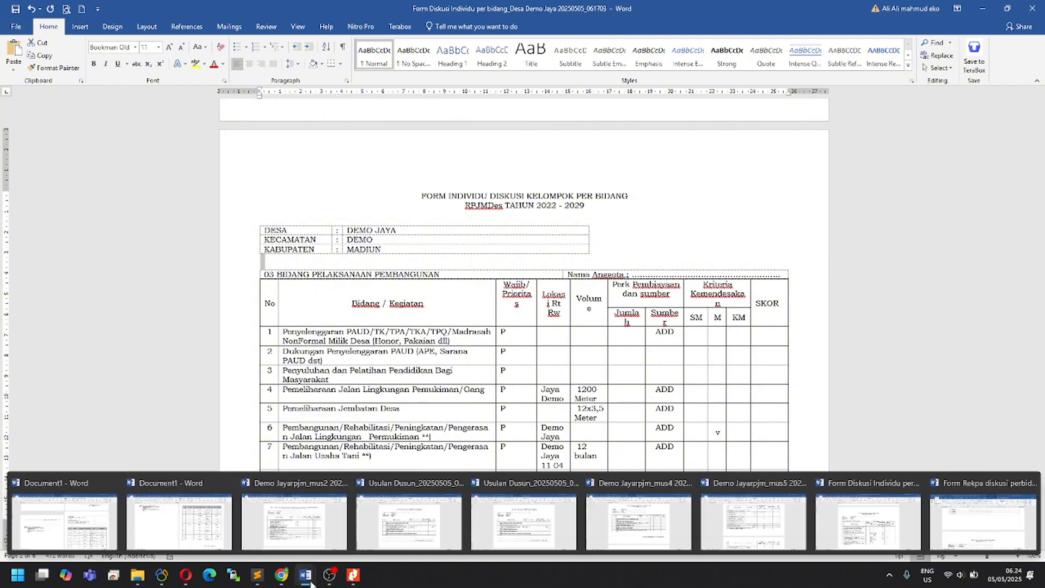
Step: Download the RPJM matrix with Unduh Matriks and open rpjm_20250505_062407.docx
{"action": "left_click", "coordinate": [287, 581]}
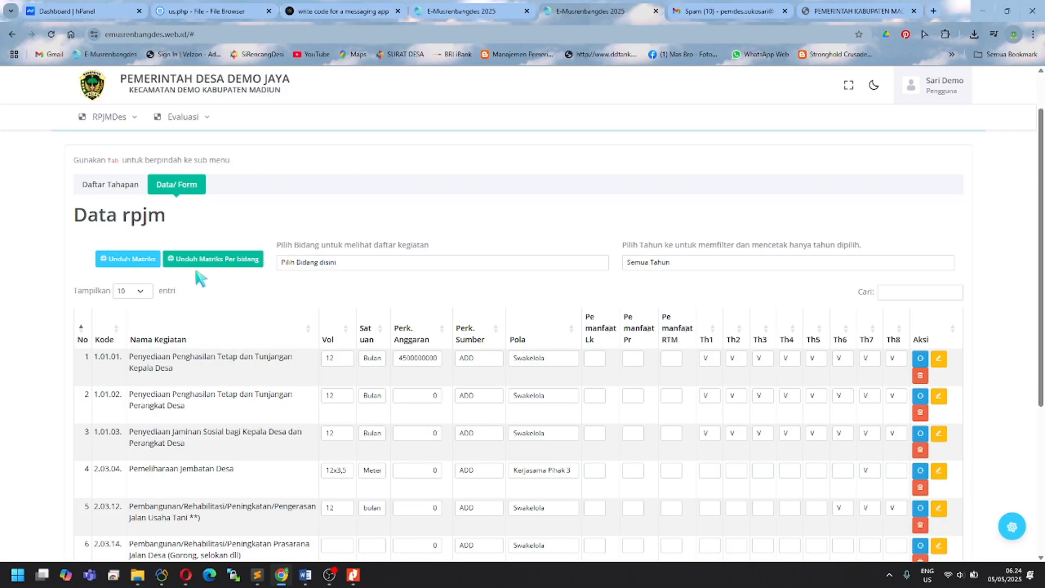
{"action": "left_click", "coordinate": [140, 261]}
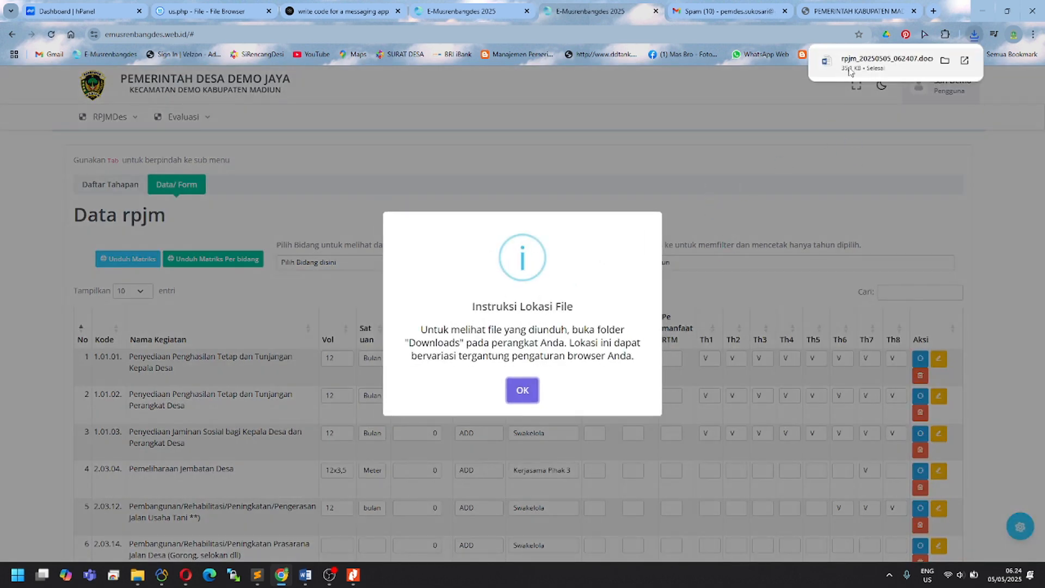
{"action": "left_click", "coordinate": [871, 61]}
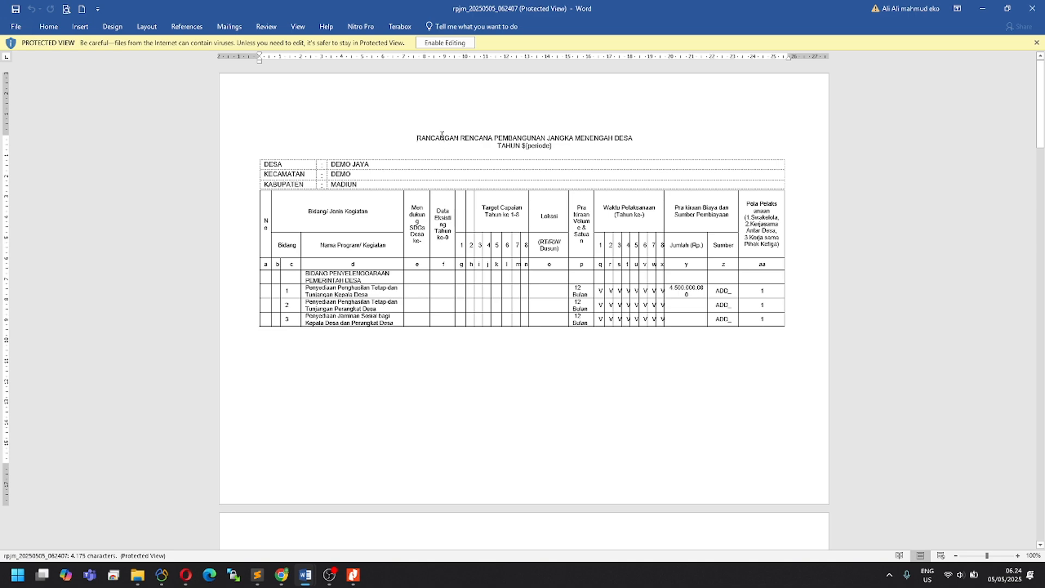
Step: Enable editing on the RPJM matrix document and delete RANCANGAN from its title
{"action": "double_click", "coordinate": [442, 136]}
{"action": "left_click", "coordinate": [444, 43]}
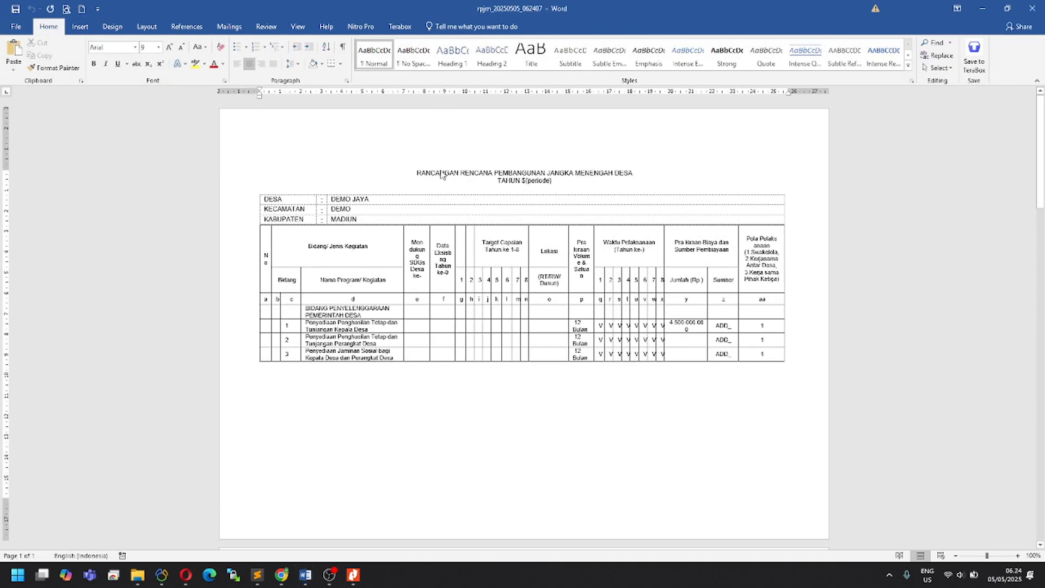
{"action": "double_click", "coordinate": [444, 175]}
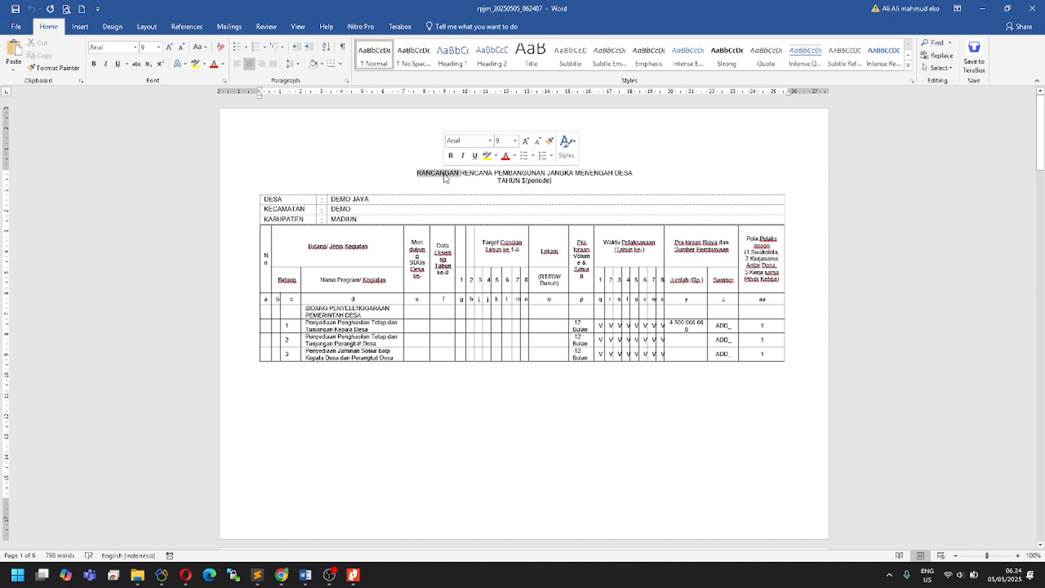
{"action": "key", "text": "Delete"}
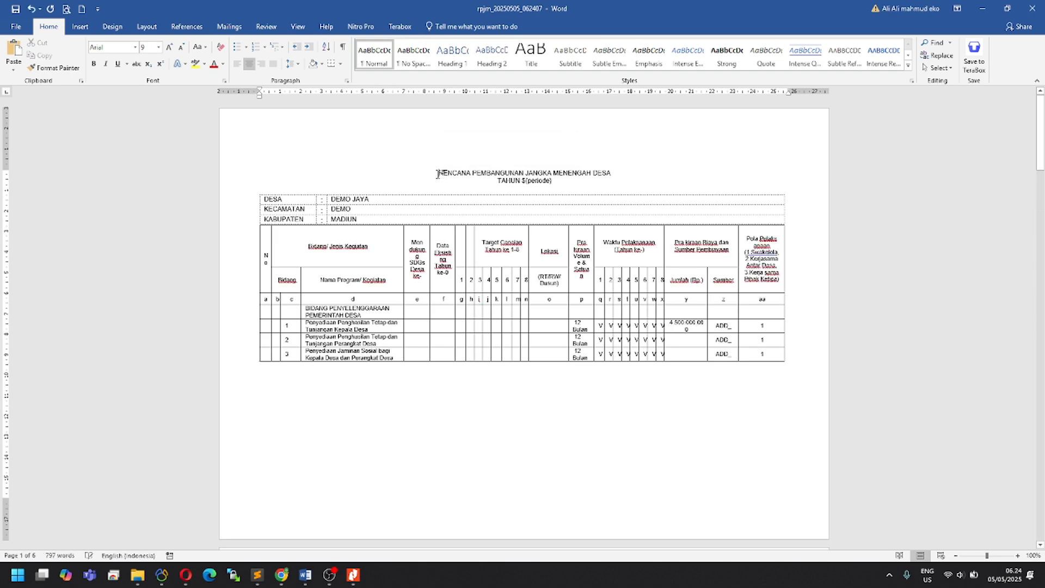
{"action": "scroll", "coordinate": [499, 365], "scroll_direction": "down", "scroll_amount": 3}
{"action": "scroll", "coordinate": [499, 371], "scroll_direction": "up", "scroll_amount": 3}
Step: Close the RPJM matrix and Form Diskusi Individu documents without saving either
{"action": "left_click", "coordinate": [1032, 8]}
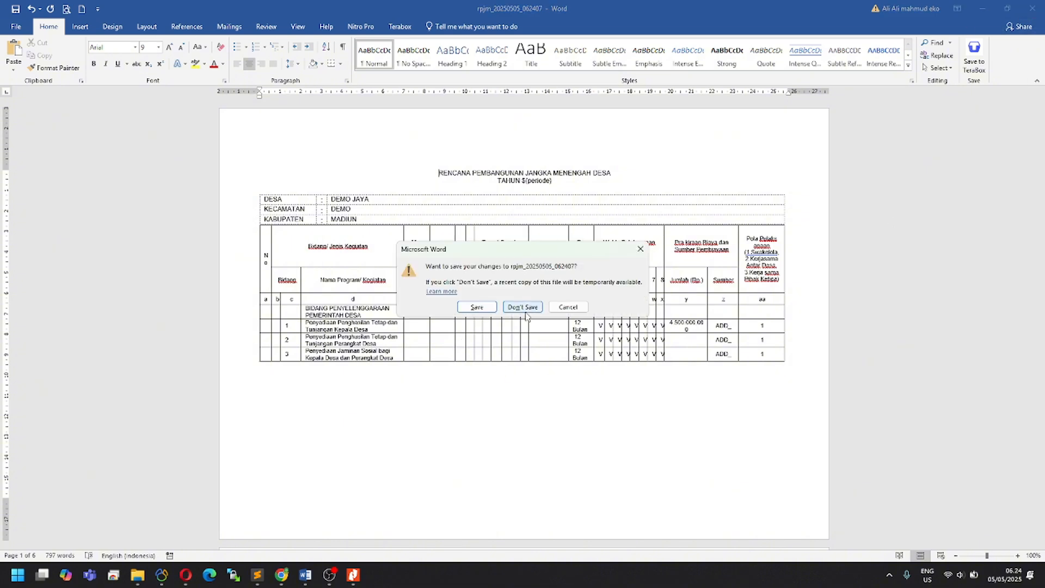
{"action": "left_click", "coordinate": [509, 309]}
{"action": "left_click", "coordinate": [1032, 8]}
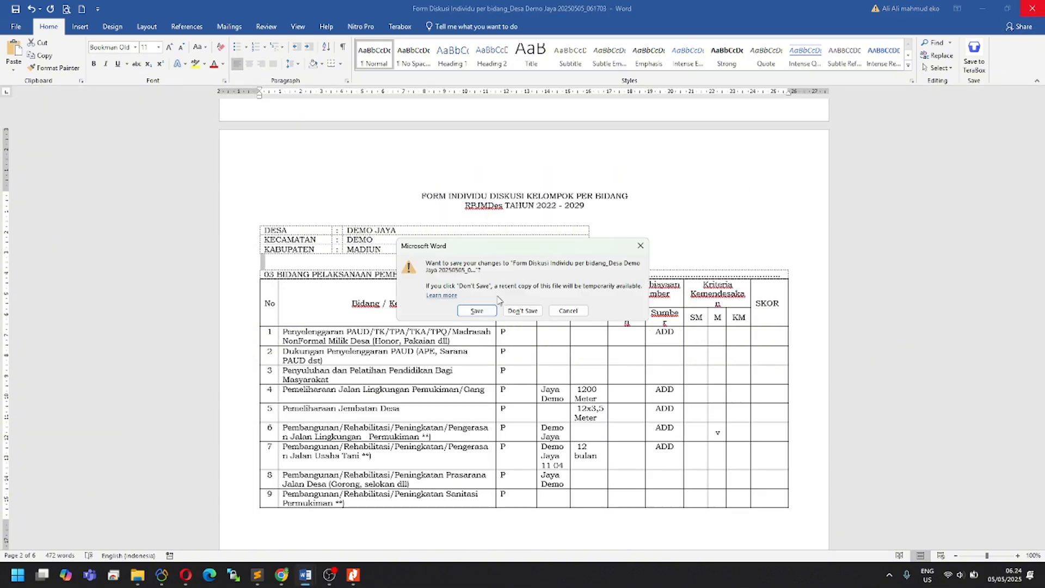
{"action": "left_click", "coordinate": [535, 318]}
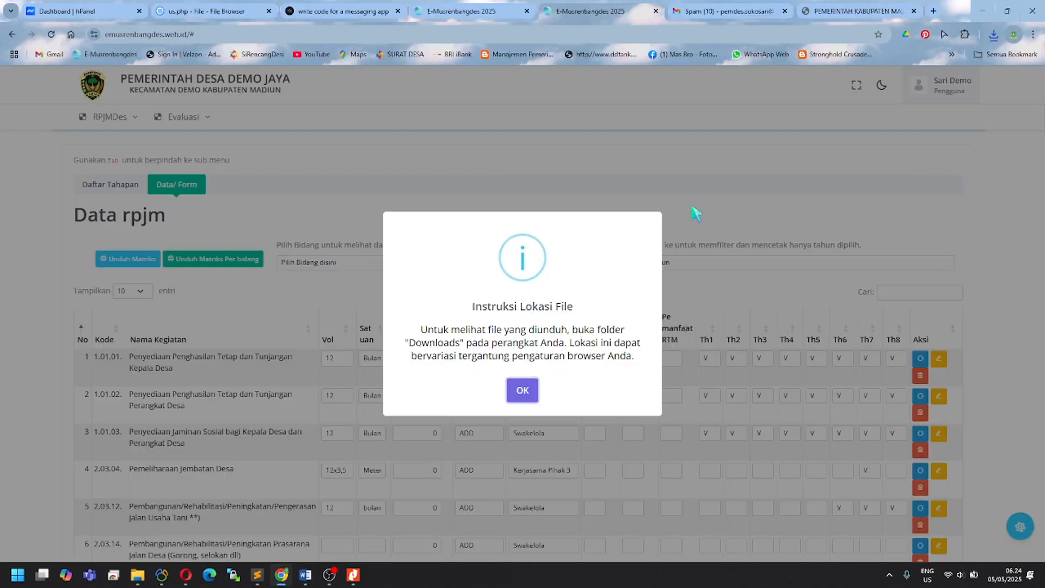
Step: Dismiss the download location notice and show the Daftar Tahapan list of RPJMDes stages
{"action": "left_click", "coordinate": [523, 389]}
{"action": "left_click", "coordinate": [116, 188]}
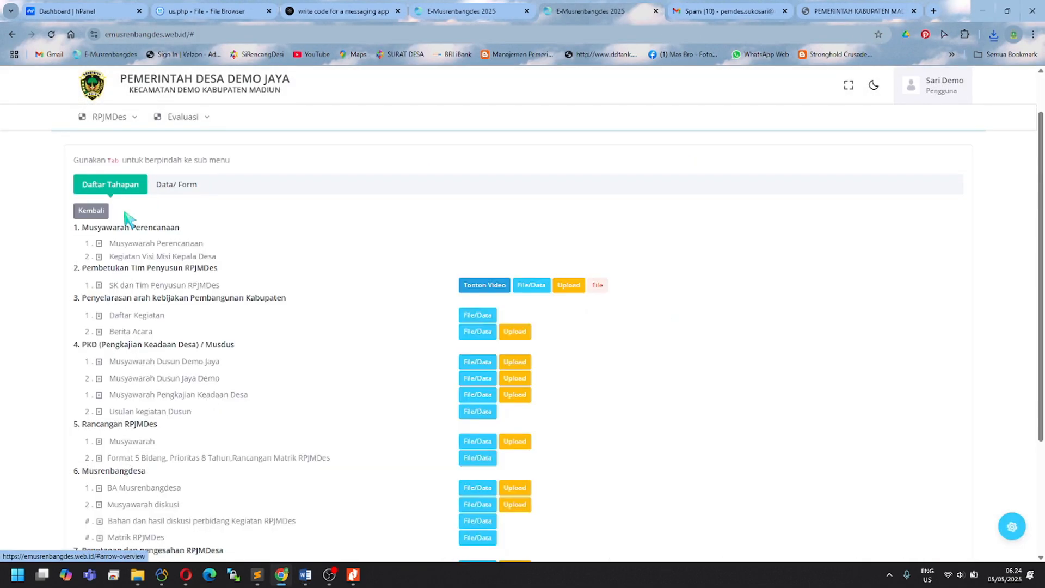
{"action": "scroll", "coordinate": [320, 436], "scroll_direction": "down", "scroll_amount": 4}
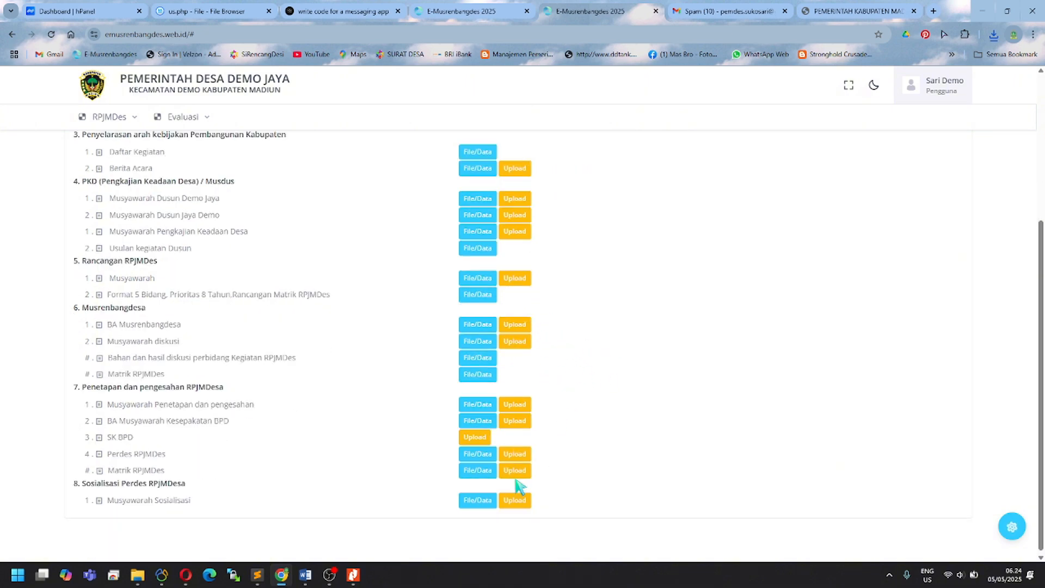
Step: Highlight the Bahan dan hasil diskusi and Matrik RPJMDes entries while reviewing the stages
{"action": "left_click_drag", "start_coordinate": [126, 358], "coordinate": [508, 378]}
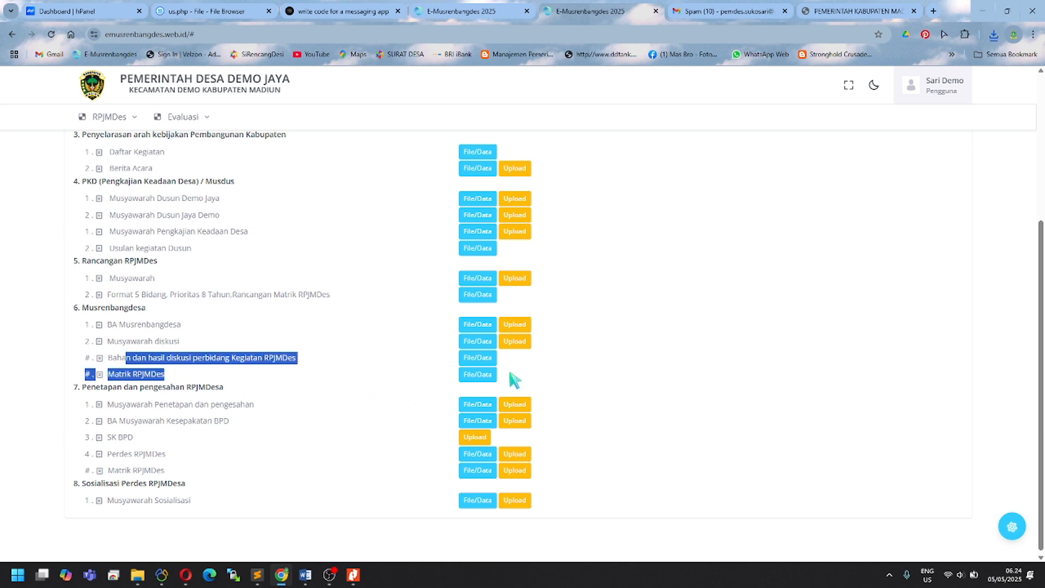
{"action": "left_click", "coordinate": [510, 369]}
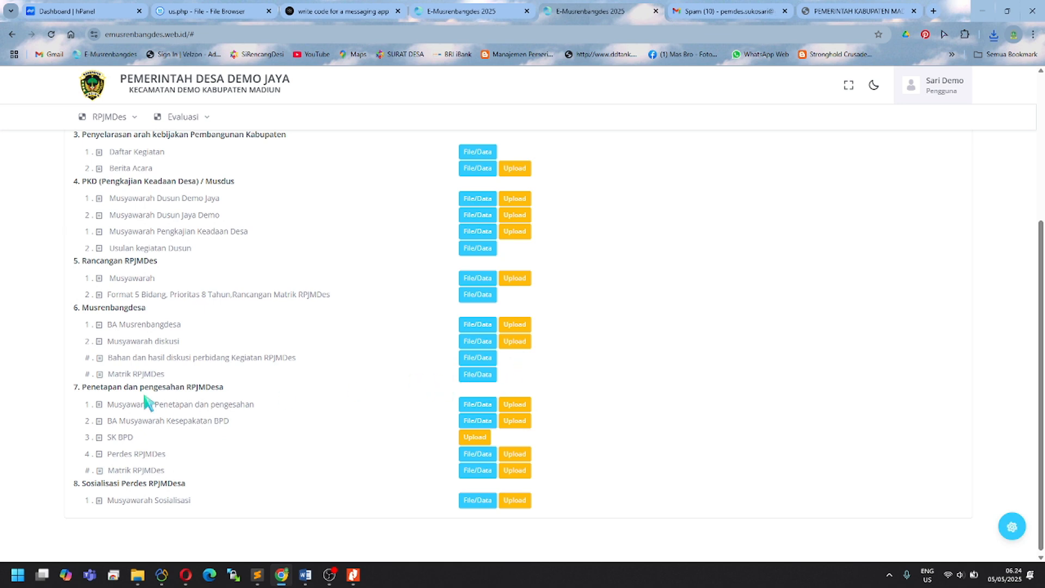
{"action": "left_click_drag", "start_coordinate": [115, 374], "coordinate": [223, 382]}
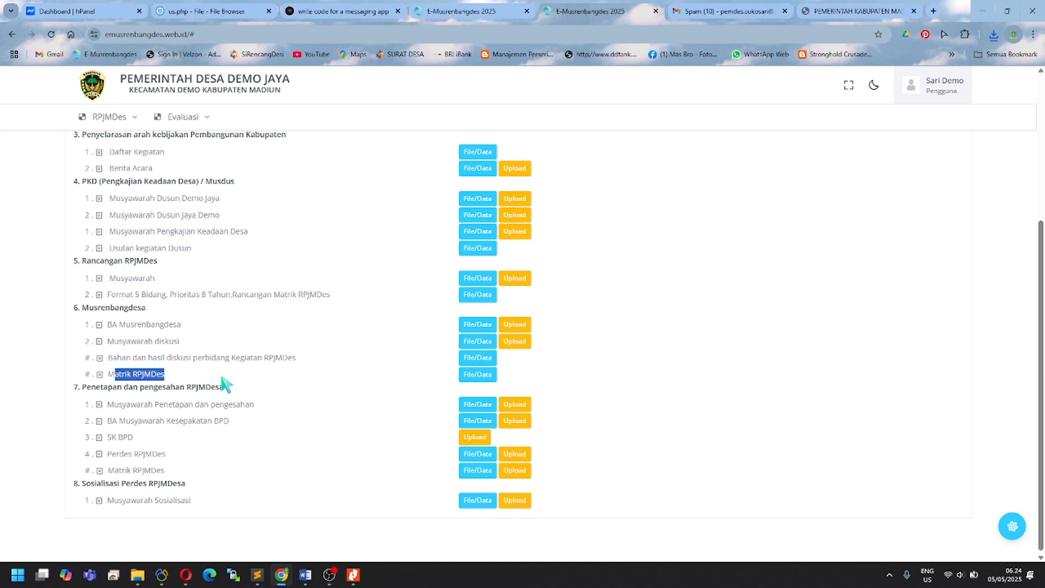
{"action": "left_click", "coordinate": [523, 384]}
{"action": "left_click_drag", "start_coordinate": [109, 471], "coordinate": [184, 473]}
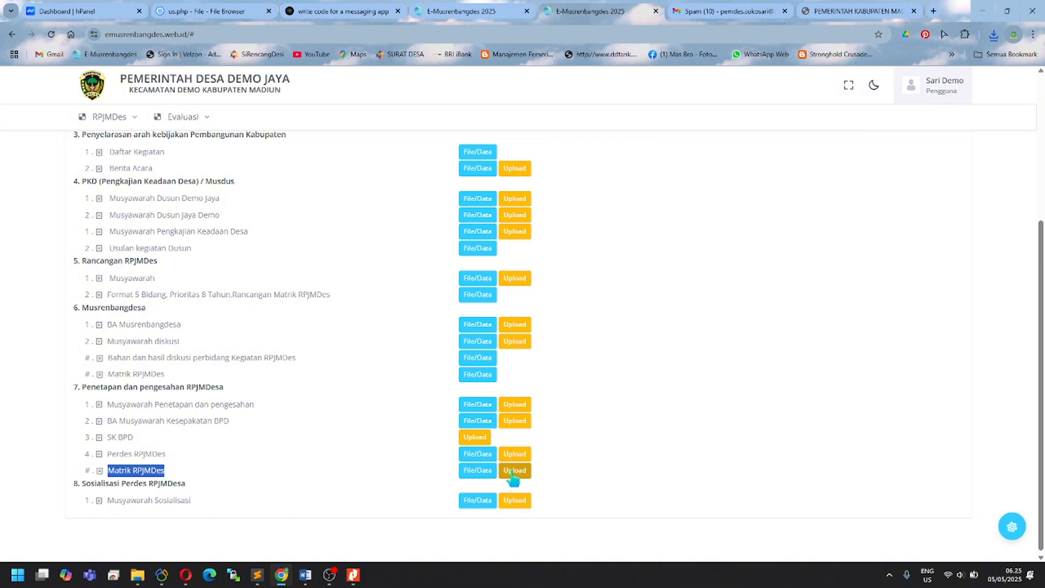
{"action": "left_click", "coordinate": [266, 490]}
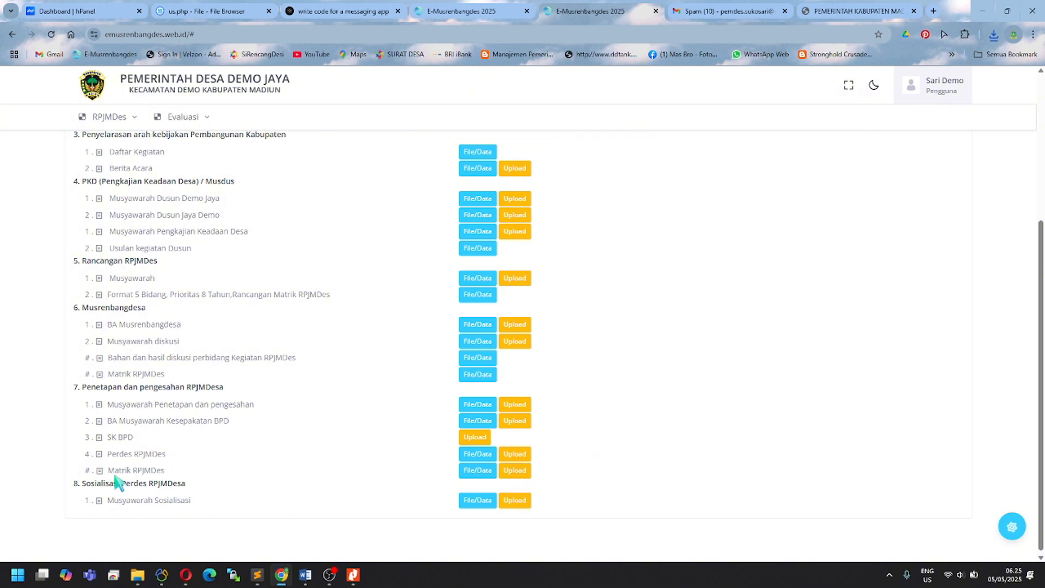
{"action": "left_click_drag", "start_coordinate": [119, 470], "coordinate": [199, 471]}
{"action": "left_click", "coordinate": [250, 484]}
{"action": "scroll", "coordinate": [256, 474], "scroll_direction": "up", "scroll_amount": 3}
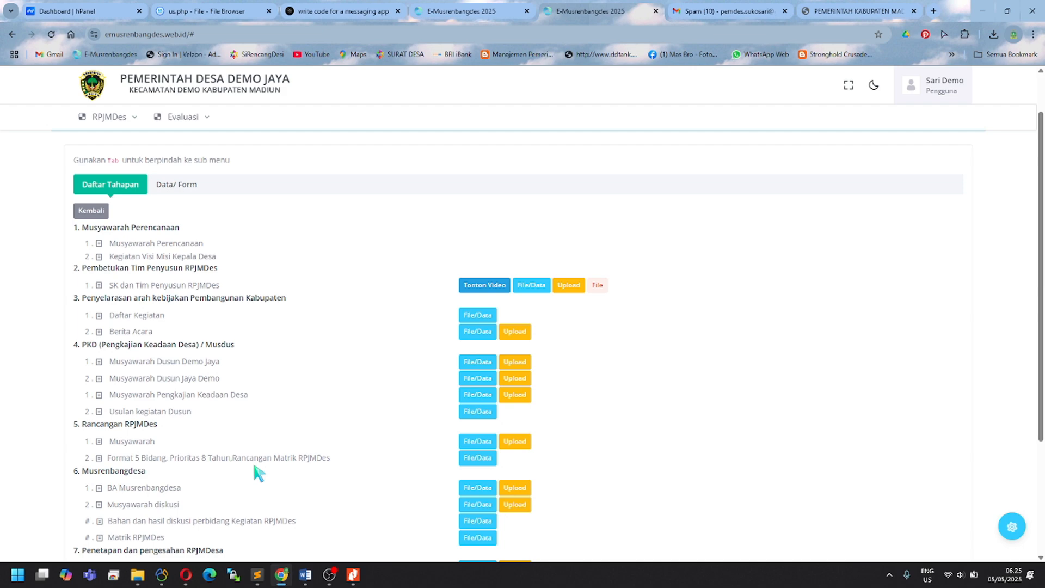
Step: Return to the main stage list and locate the RAB Kegiatan entry
{"action": "left_click", "coordinate": [95, 212]}
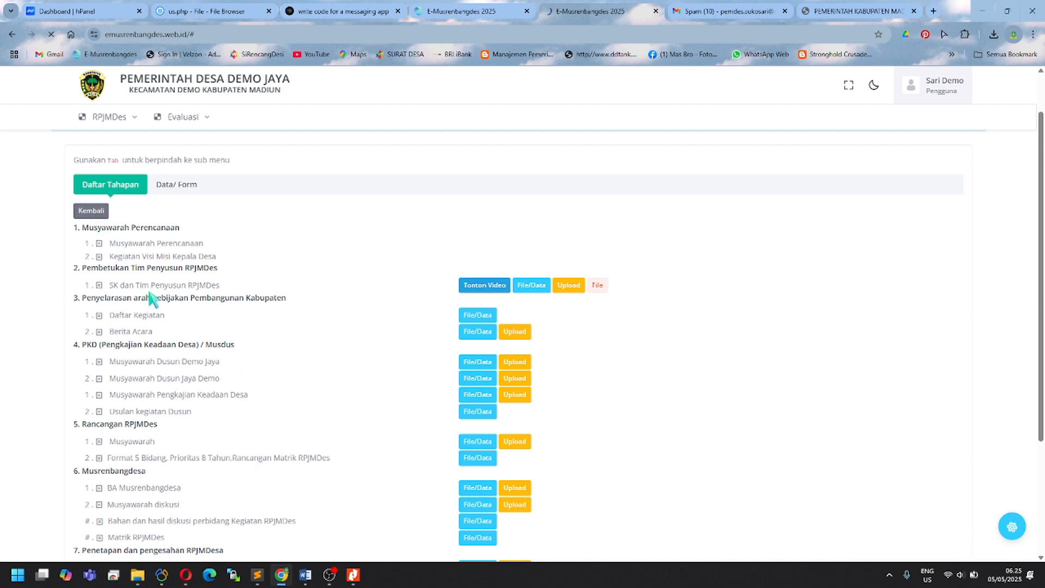
{"action": "scroll", "coordinate": [151, 327], "scroll_direction": "down", "scroll_amount": 1}
{"action": "scroll", "coordinate": [147, 330], "scroll_direction": "up", "scroll_amount": 1}
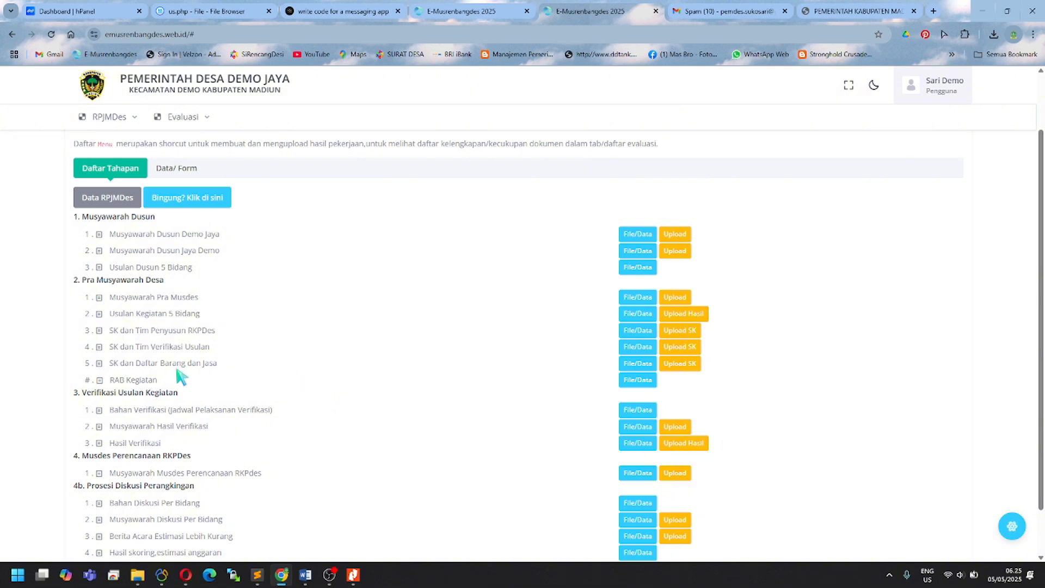
{"action": "left_click_drag", "start_coordinate": [111, 381], "coordinate": [165, 381]}
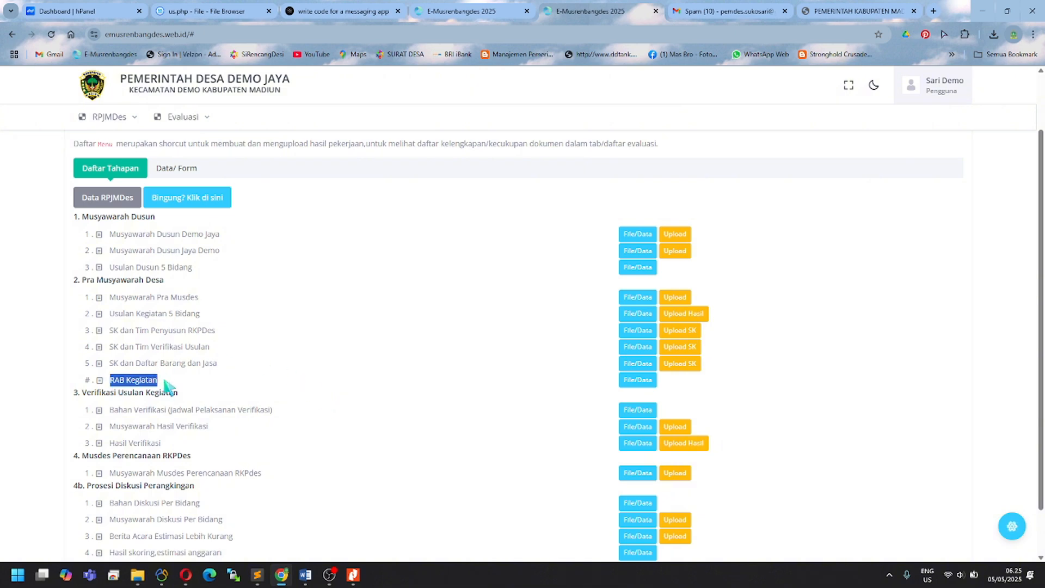
{"action": "scroll", "coordinate": [173, 395], "scroll_direction": "down", "scroll_amount": 1}
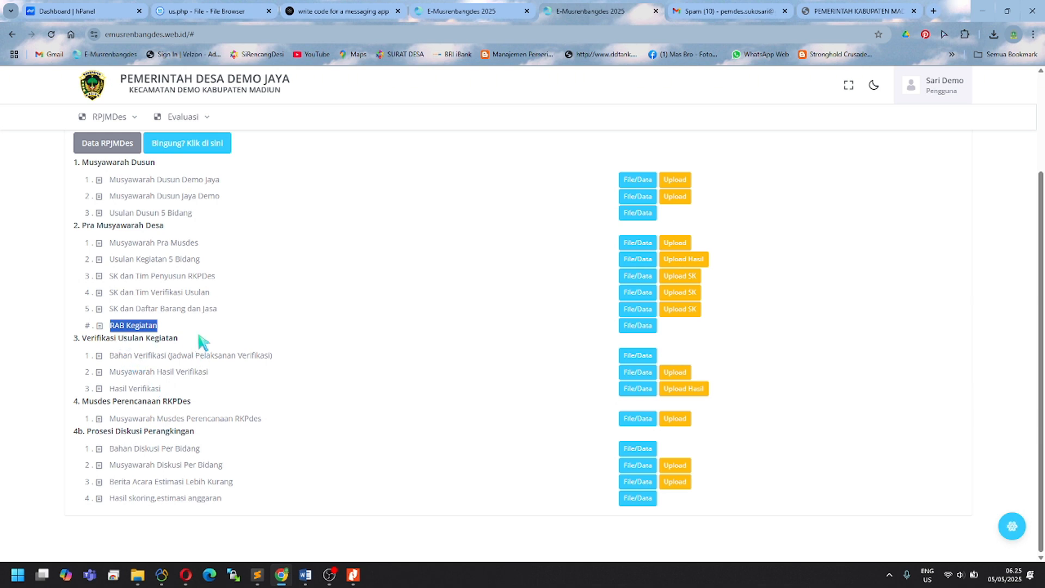
{"action": "left_click", "coordinate": [200, 331]}
Step: Open the RAB Kegiatan data form listing activities 1.01.01 to 1.01.03
{"action": "left_click", "coordinate": [626, 328]}
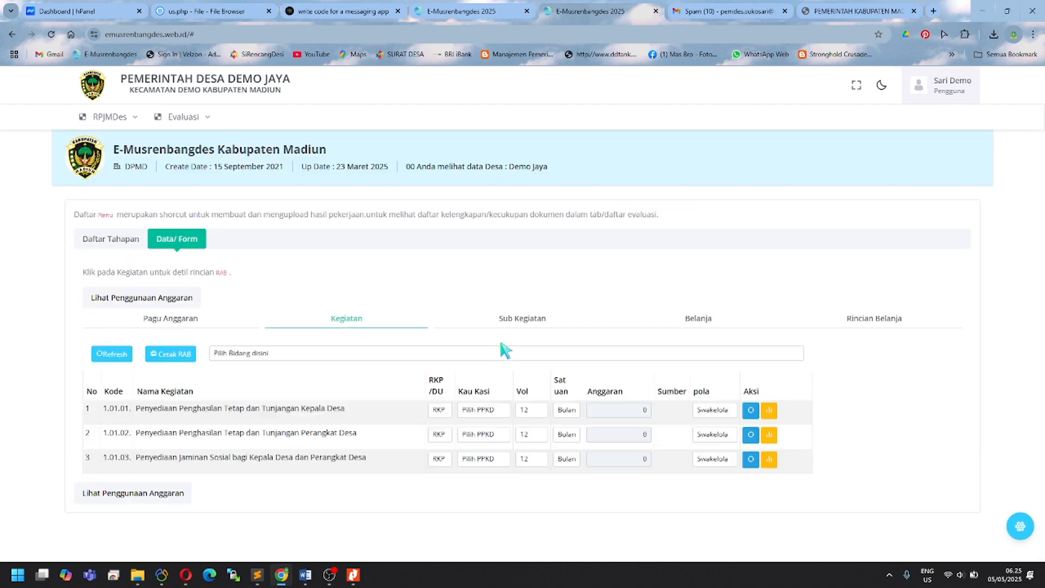
{"action": "scroll", "coordinate": [303, 367], "scroll_direction": "down", "scroll_amount": 1}
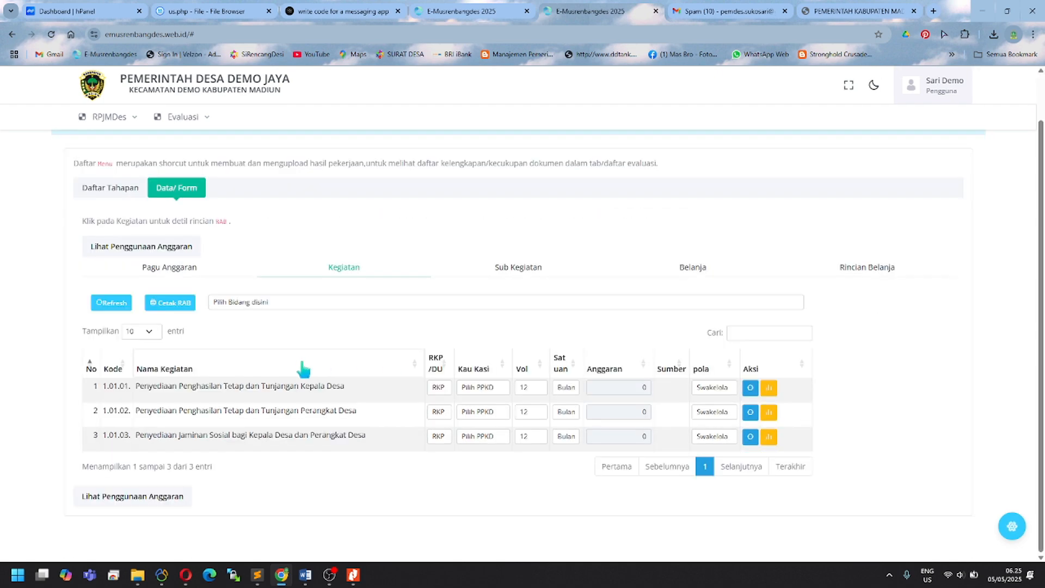
{"action": "scroll", "coordinate": [306, 369], "scroll_direction": "up", "scroll_amount": 1}
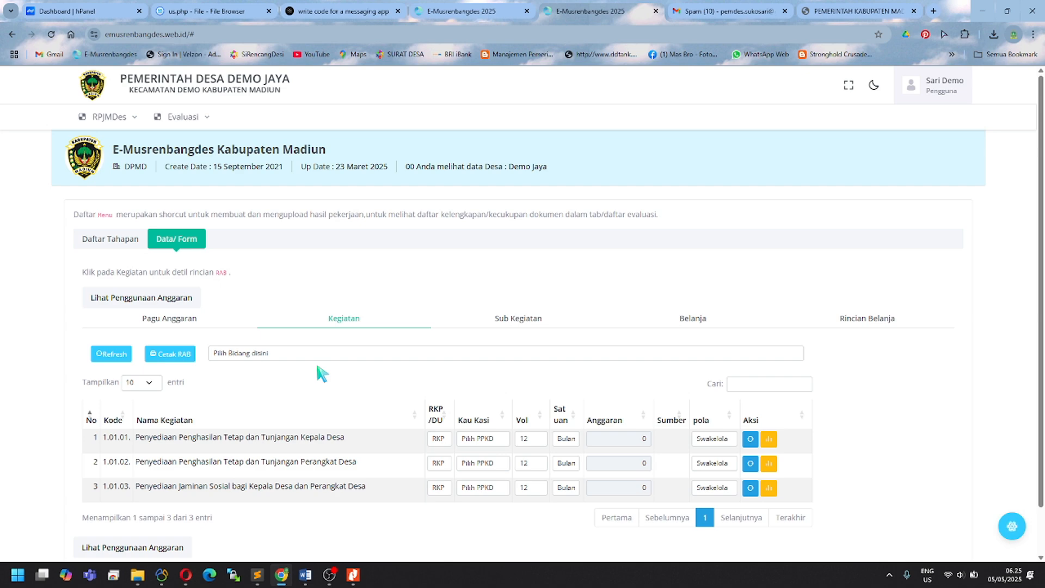
Step: Return to the E-Musrenbangdes browser window and log out of the village account
{"action": "left_click", "coordinate": [330, 576]}
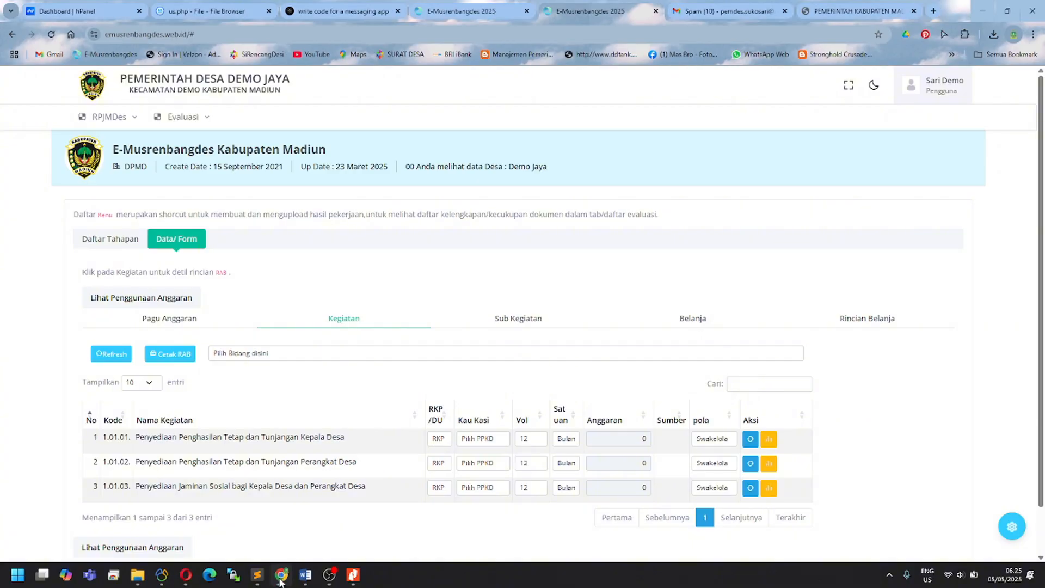
{"action": "left_click", "coordinate": [281, 575]}
{"action": "left_click", "coordinate": [944, 90]}
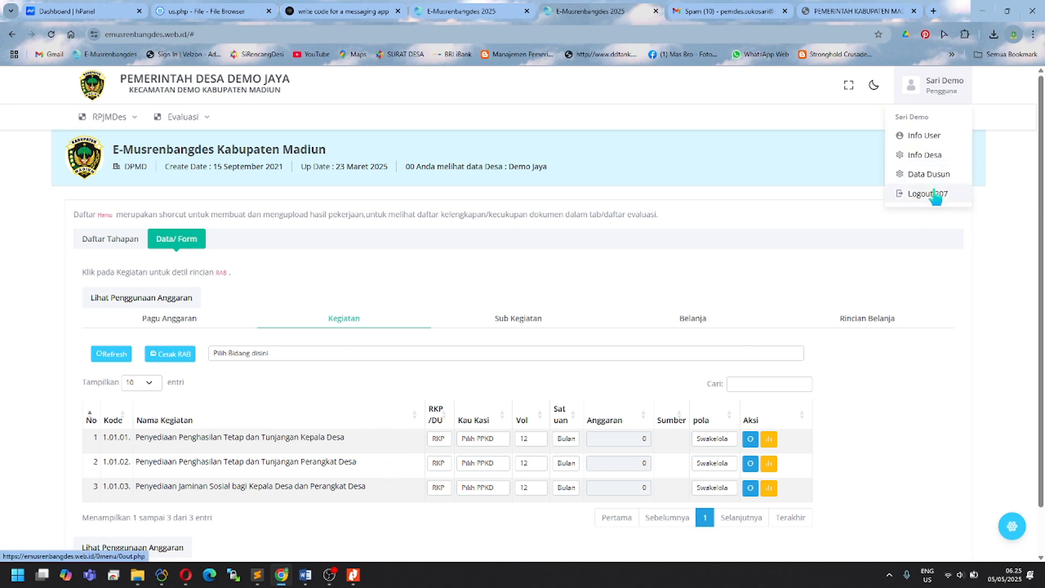